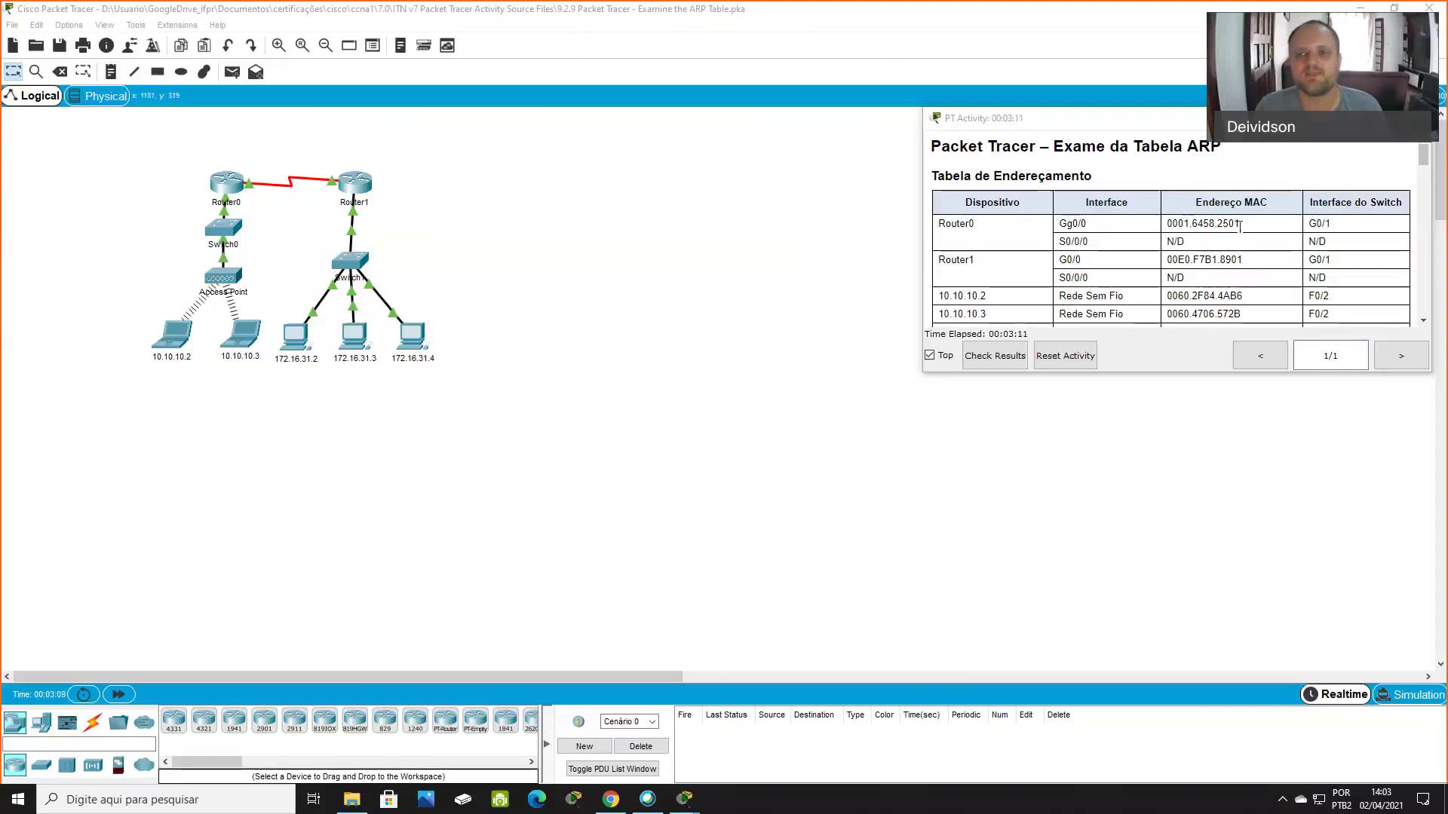
Read the activity's addressing table, objectives, background and the Part 1, Step 1 instructions on generating ARP requests
left_click(1423, 320)
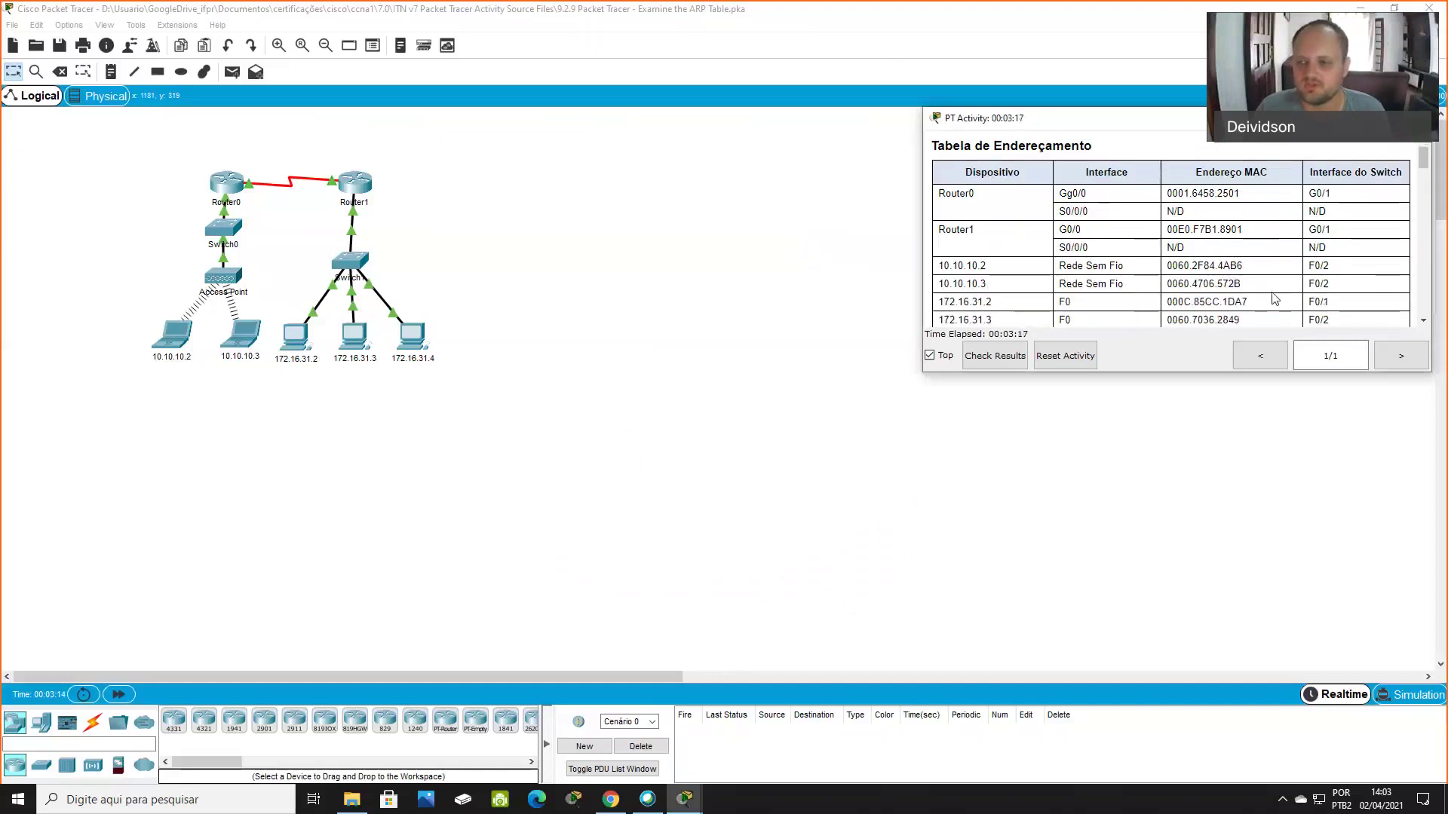
left_click(1423, 319)
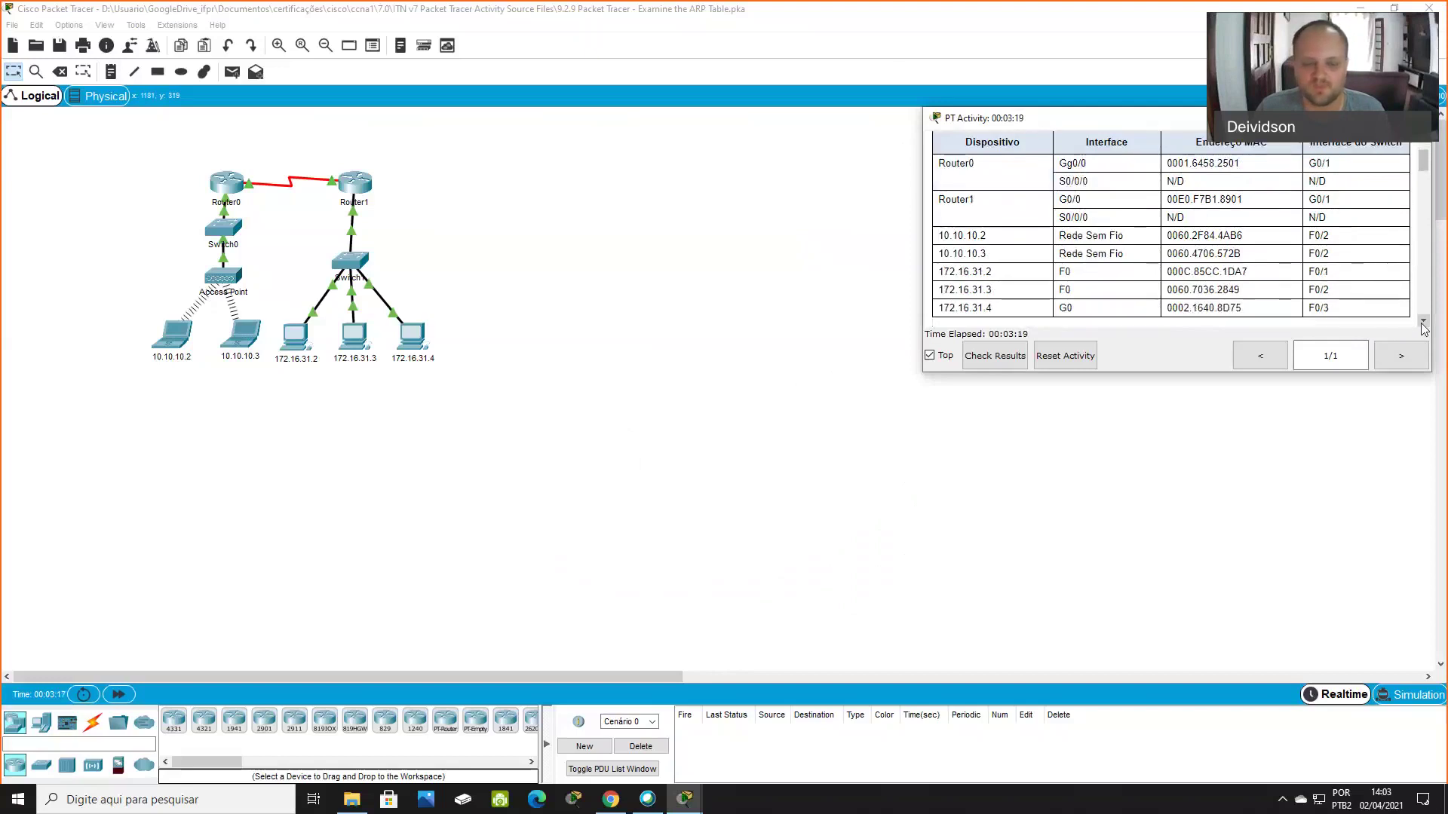
left_click(1423, 321)
left_click(1423, 321)
left_click(1423, 322)
left_click(1422, 321)
left_click(1423, 322)
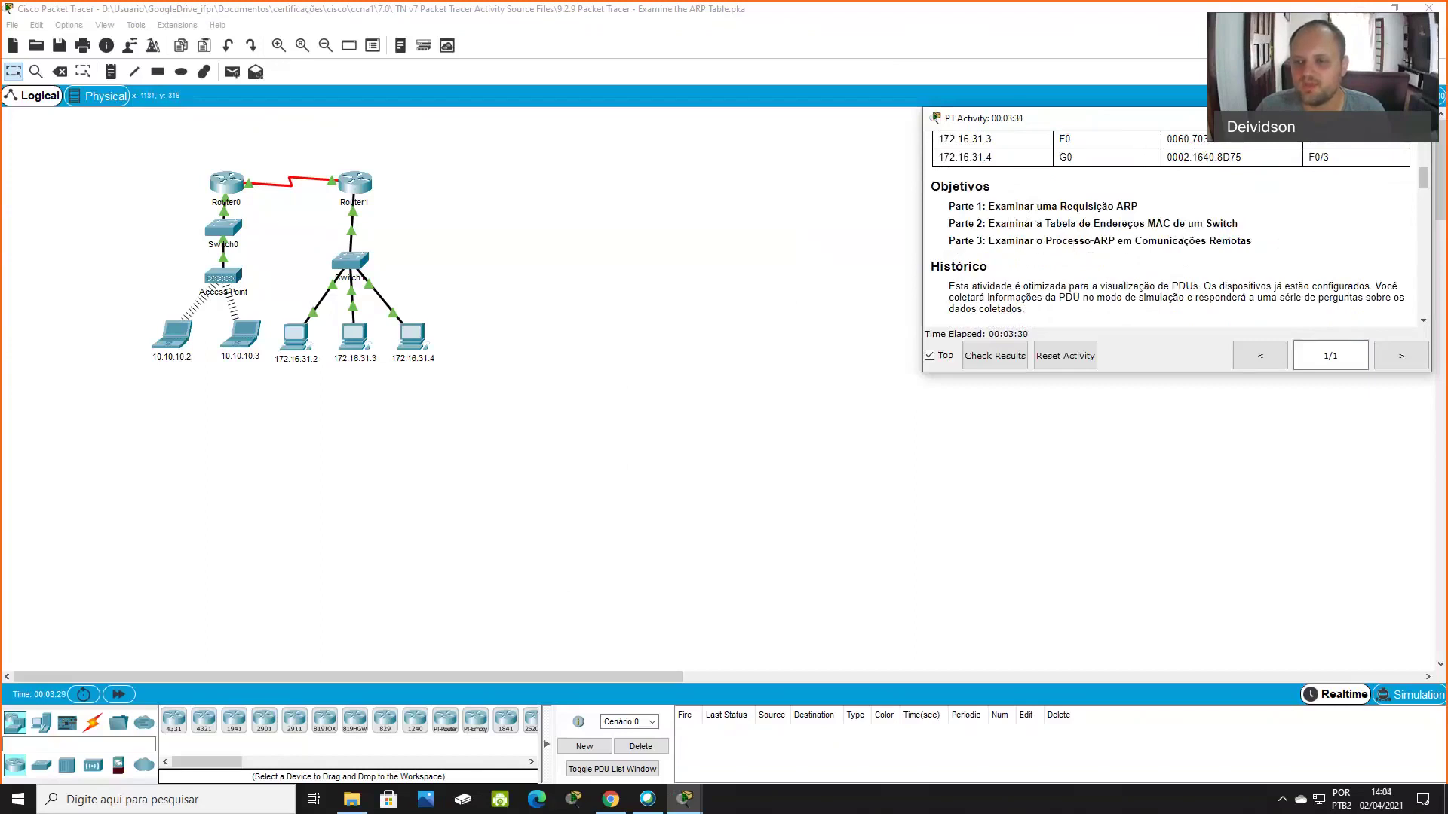
left_click(1422, 321)
double_click(1423, 322)
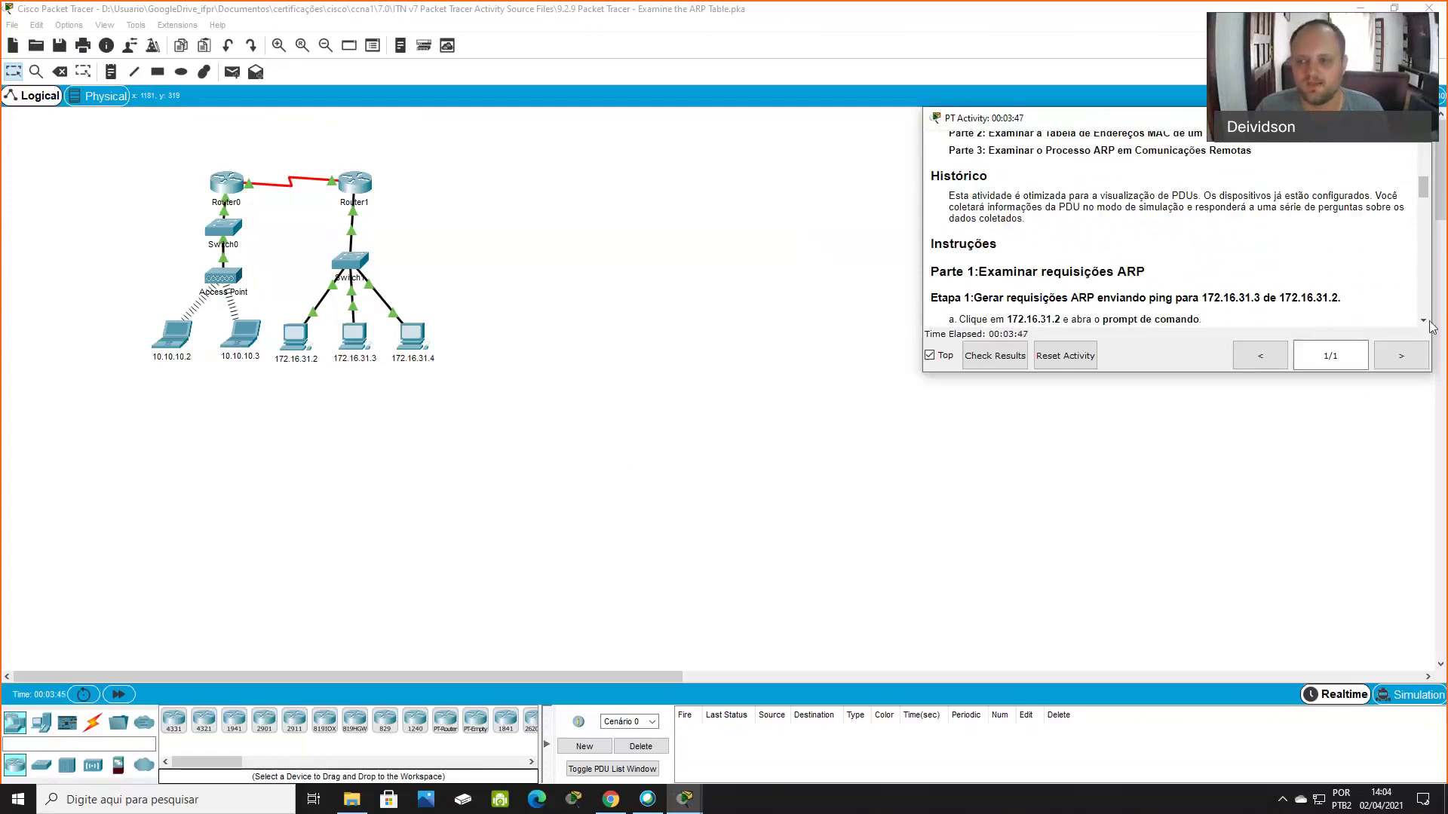
scroll(1426, 327, "down", 3)
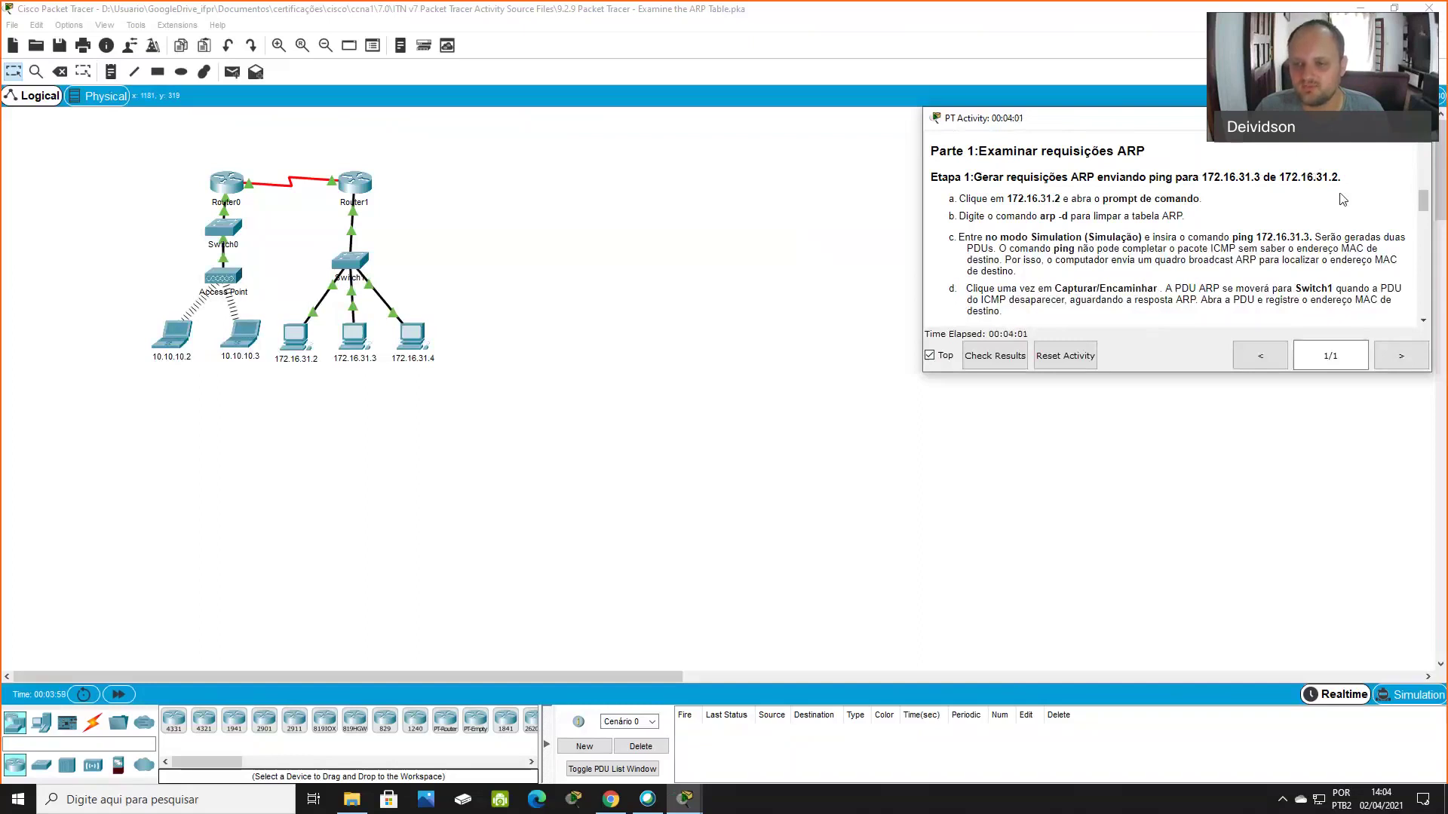
Open the Command Prompt on PC 172.16.31.2
double_click(1017, 202)
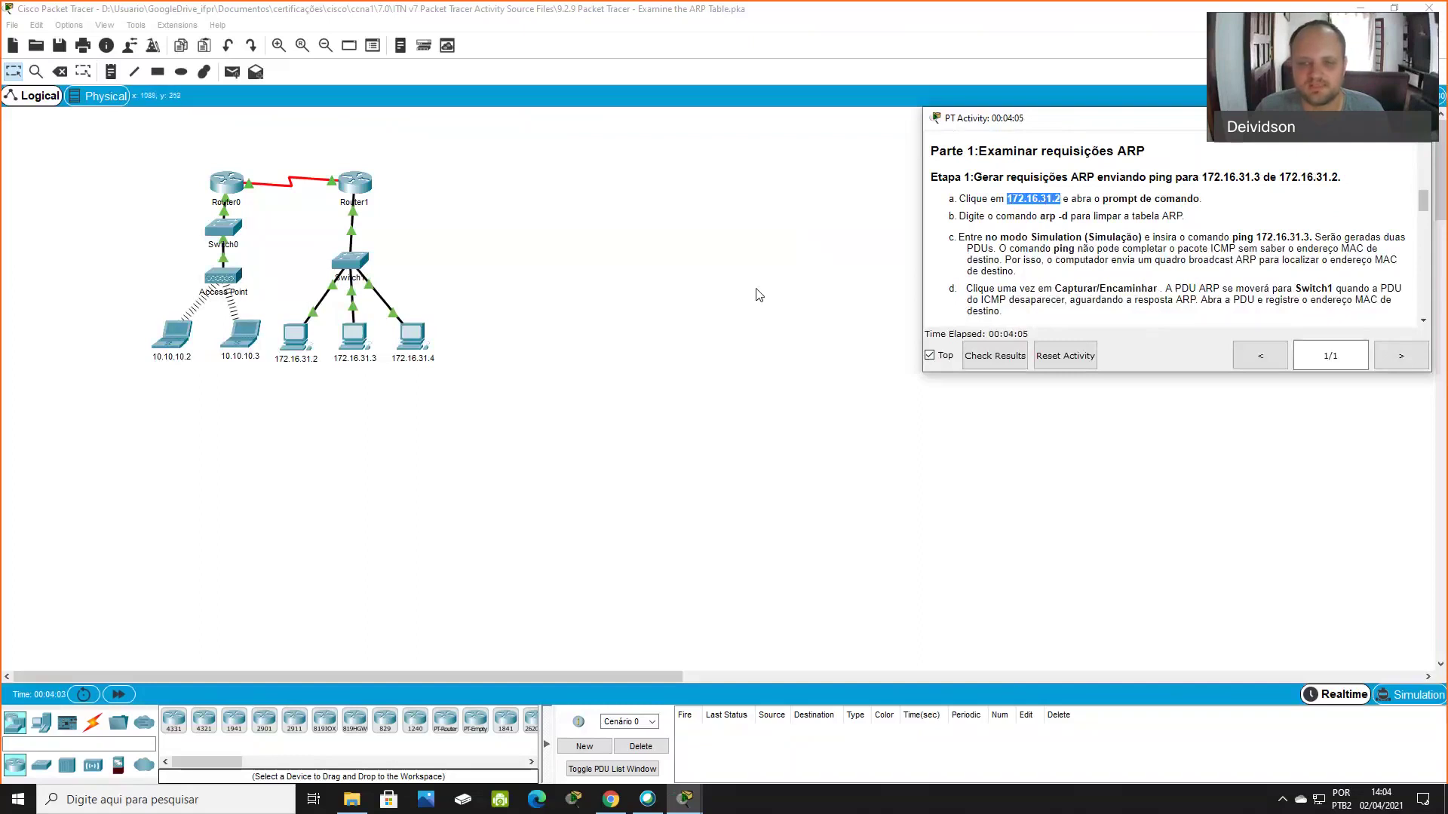
left_click(302, 339)
left_click_drag(670, 170, 648, 118)
left_click(506, 533)
left_click_drag(545, 551, 567, 504)
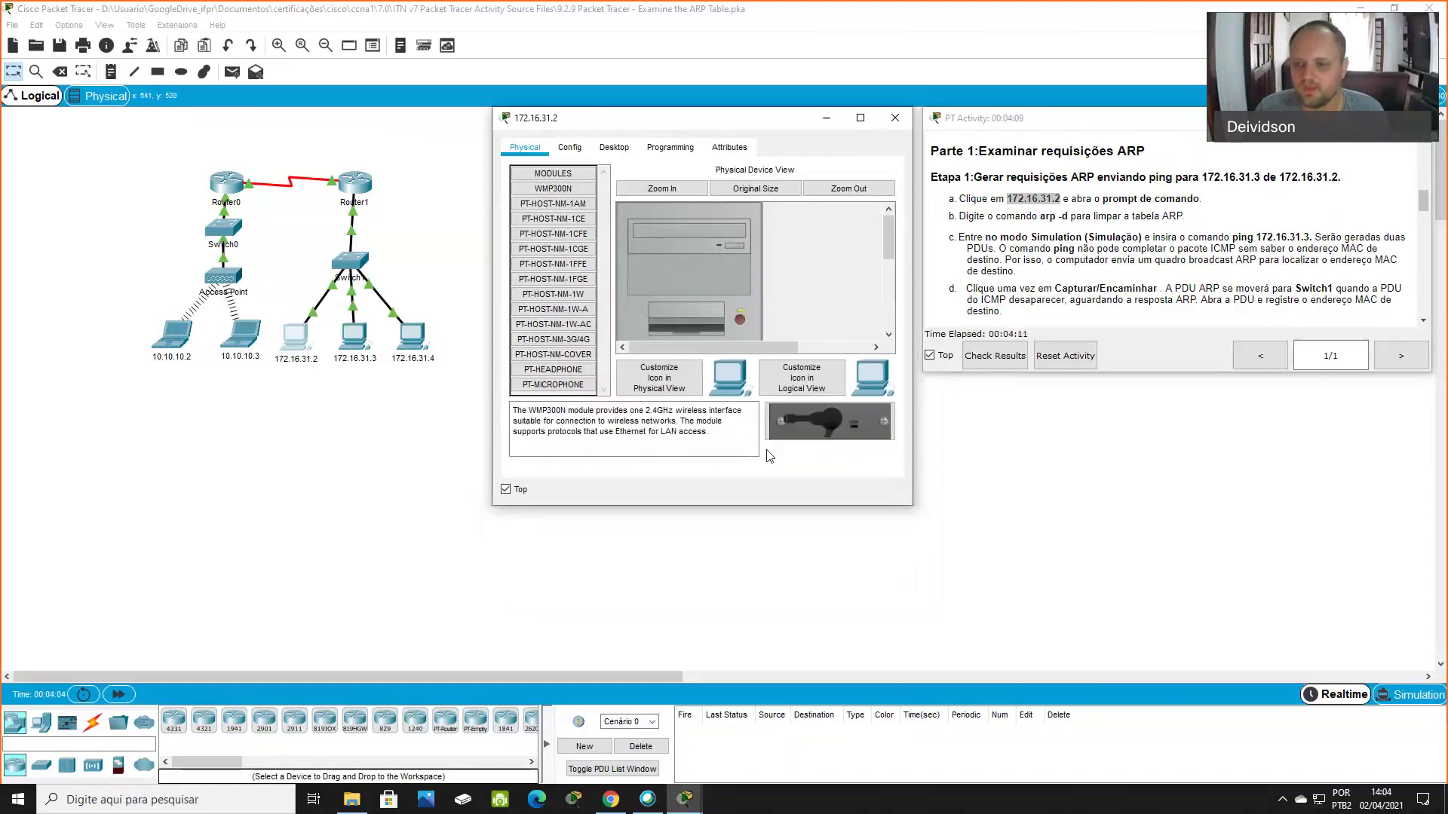
left_click(614, 147)
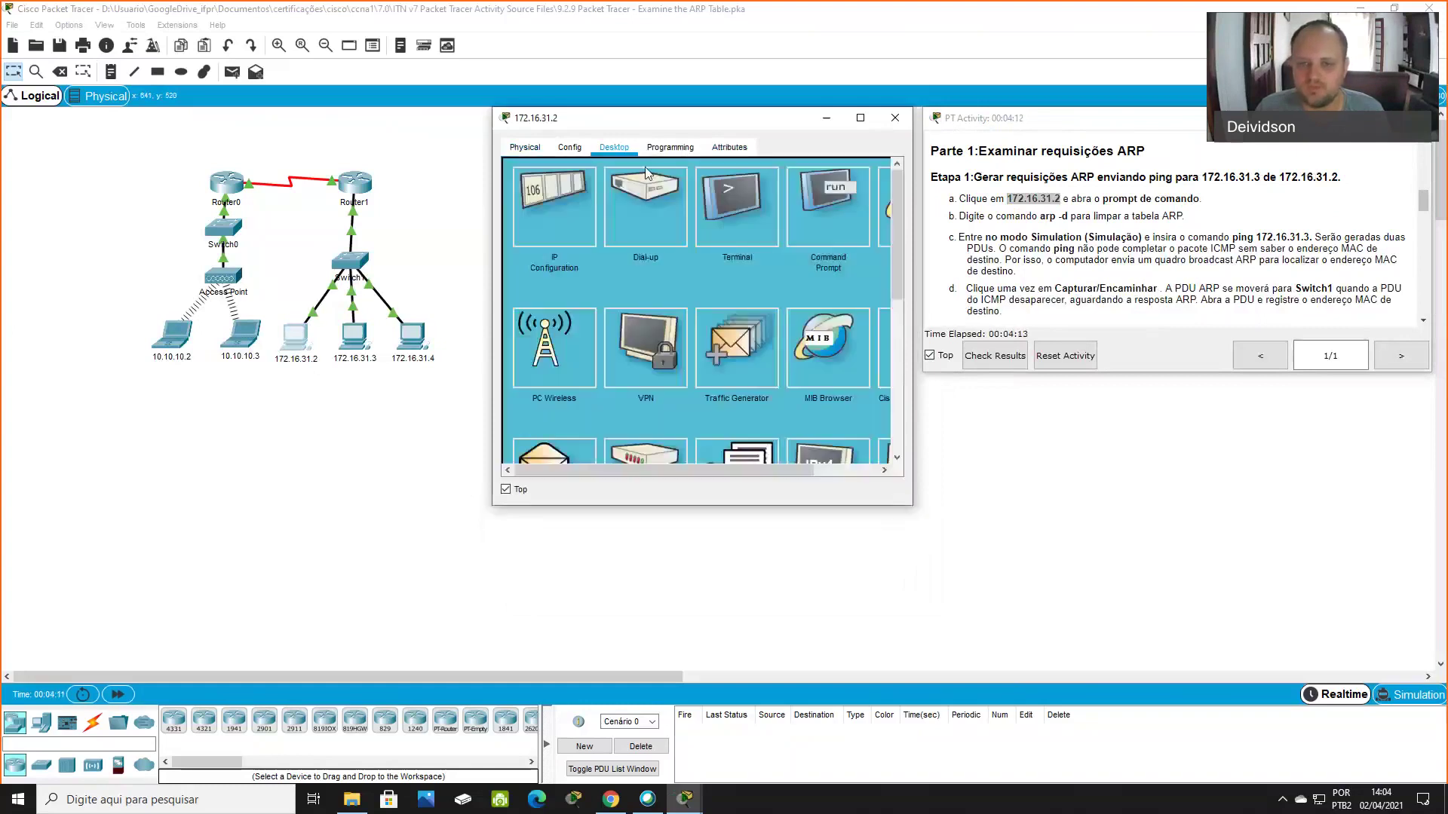
left_click(827, 203)
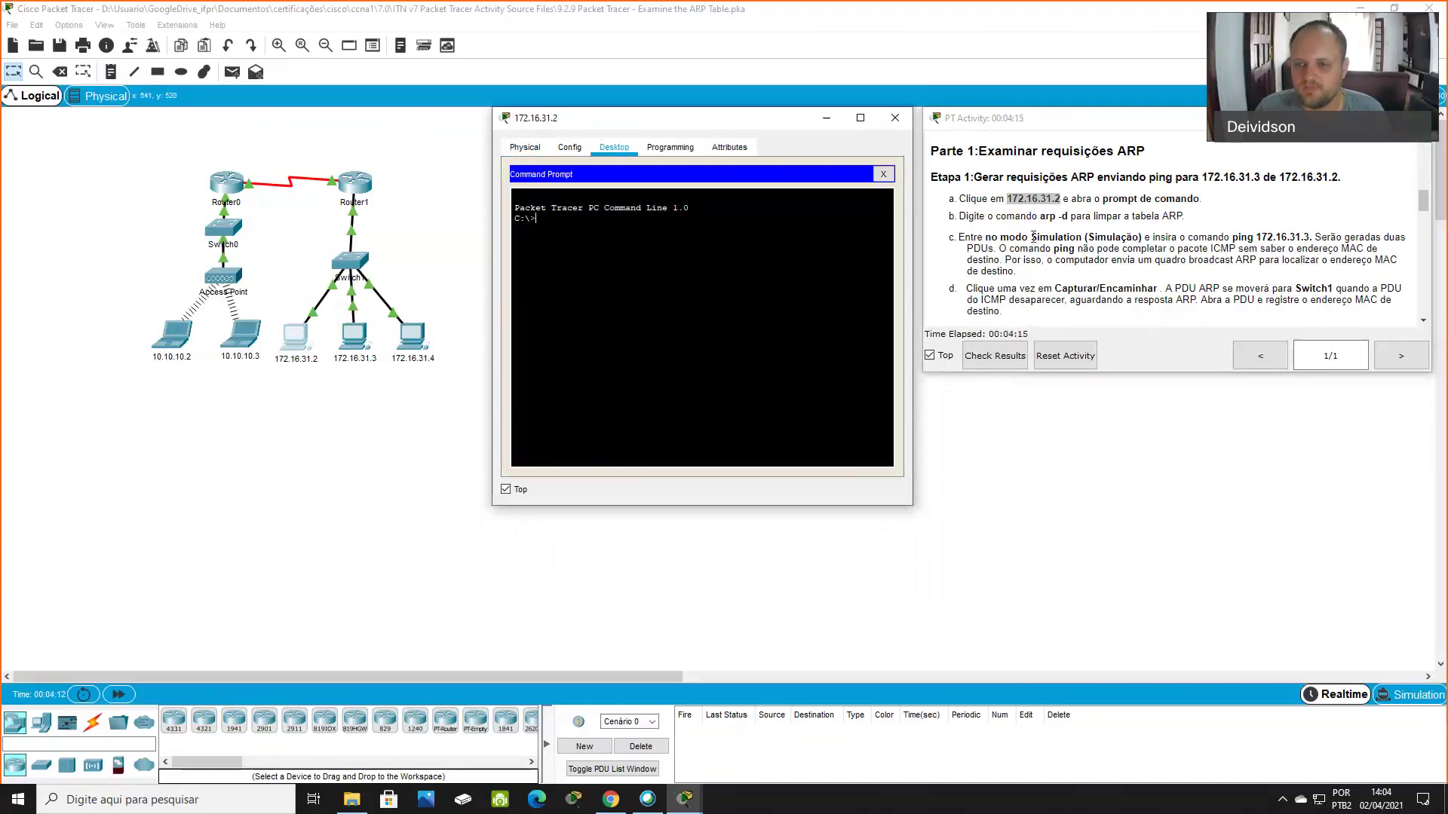
Clear the PC's ARP table with "arp -d" and list its entries with "arp -a"
left_click_drag(1040, 216, 1069, 216)
left_click(736, 310)
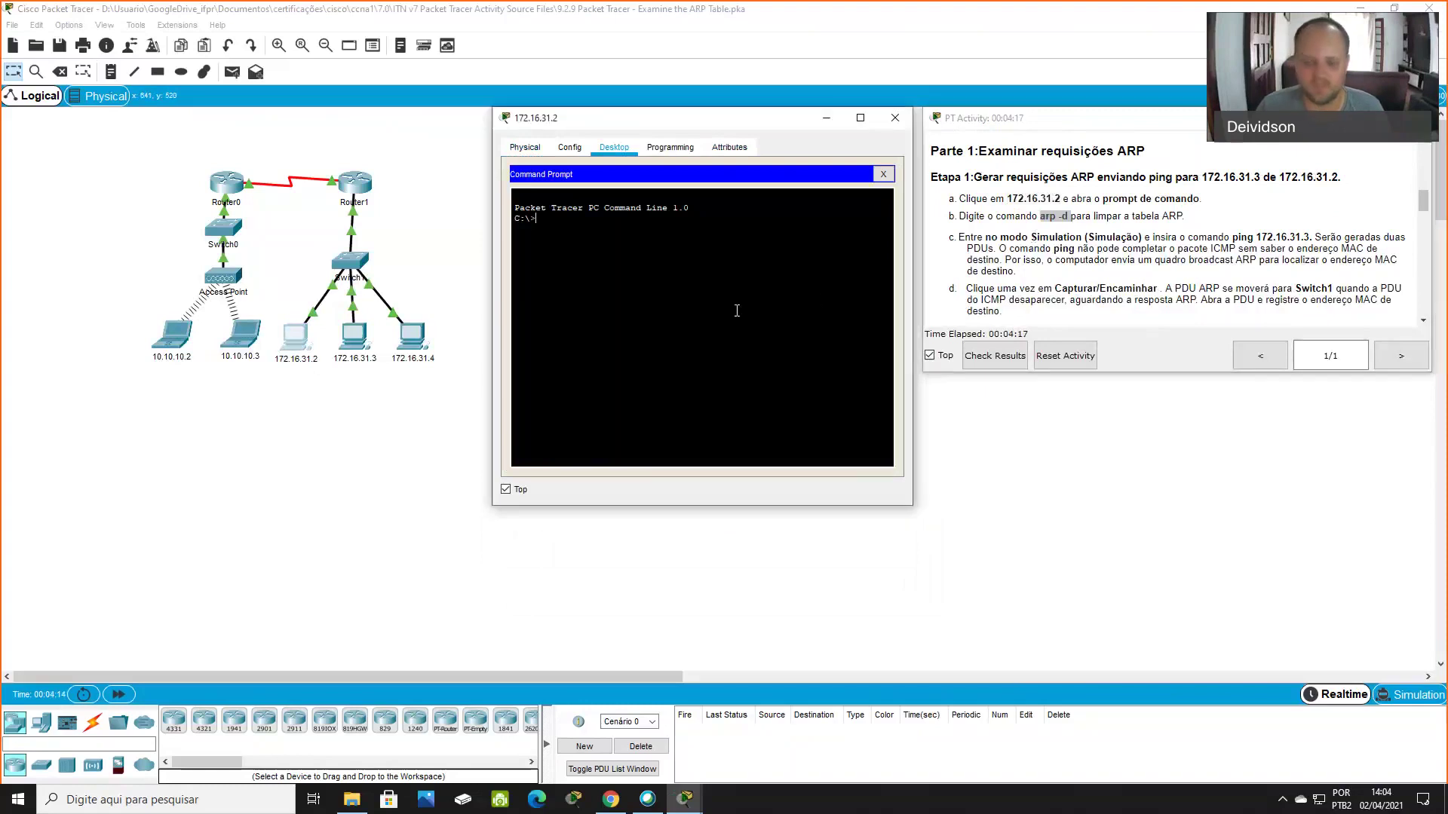
type("arp -d")
key("Return")
key("Up")
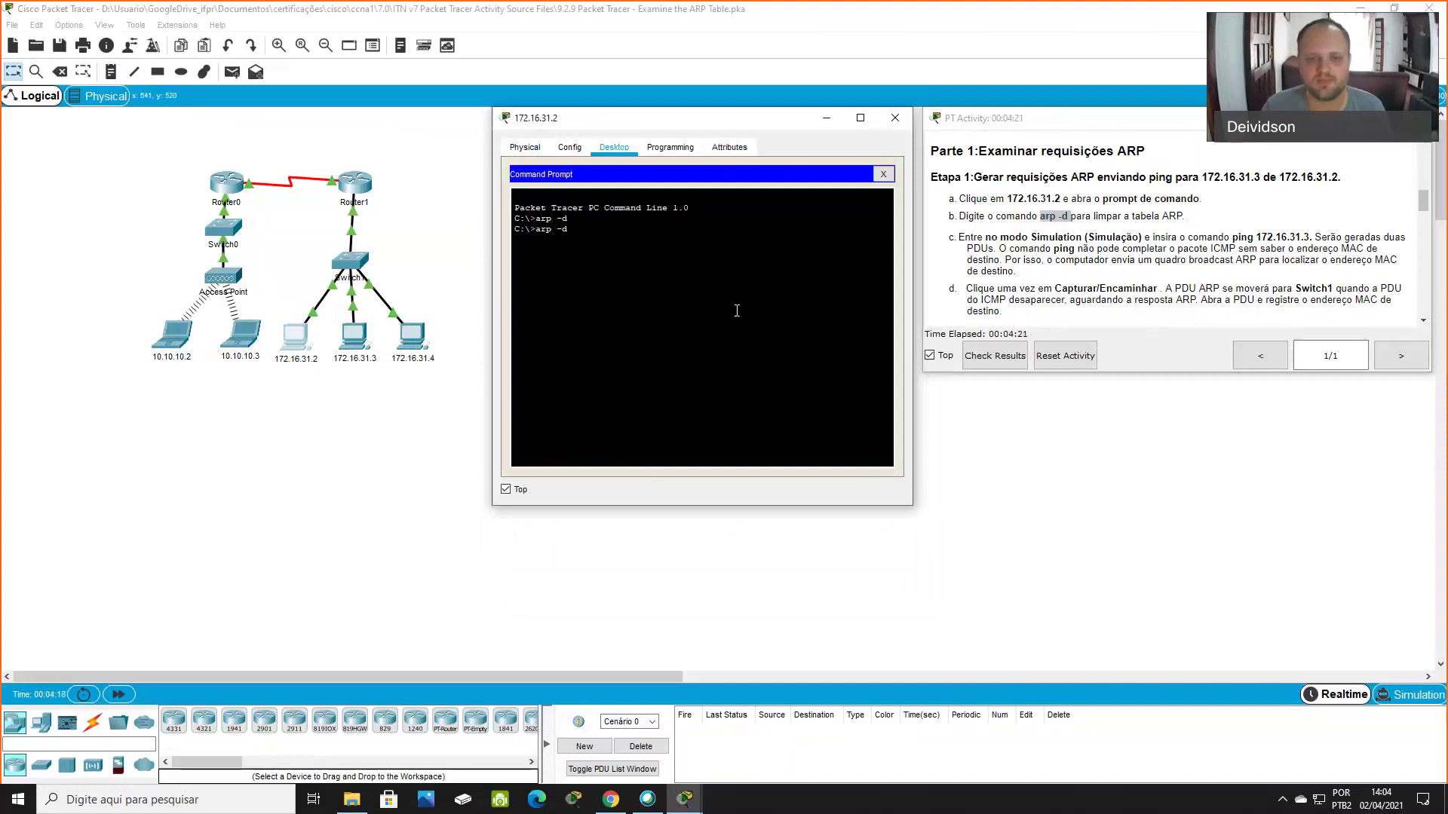
type("a")
key("Return")
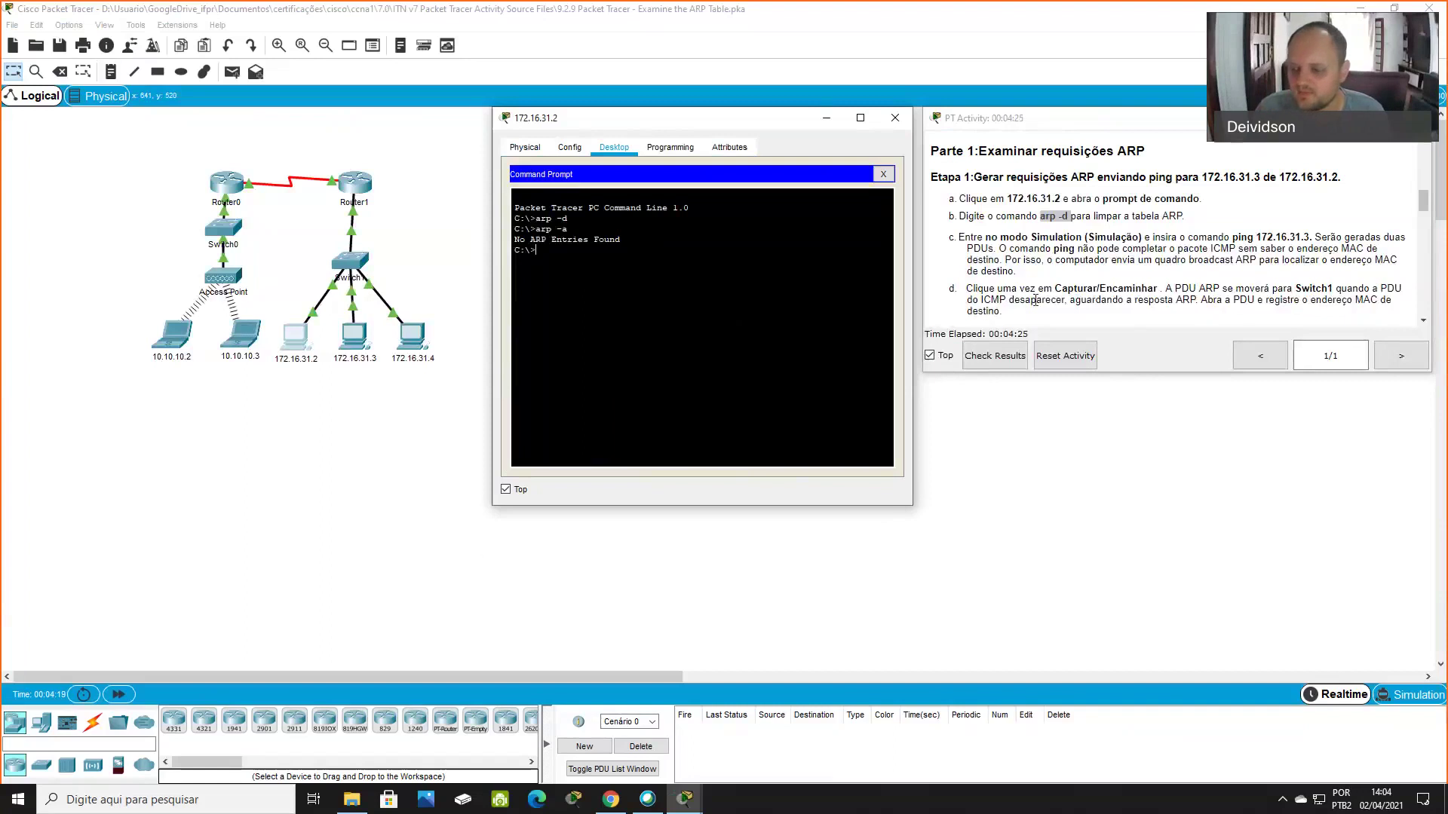
Switch to Simulation mode and run "ping 172.16.31.3" from the PC's Command Prompt
left_click(1394, 696)
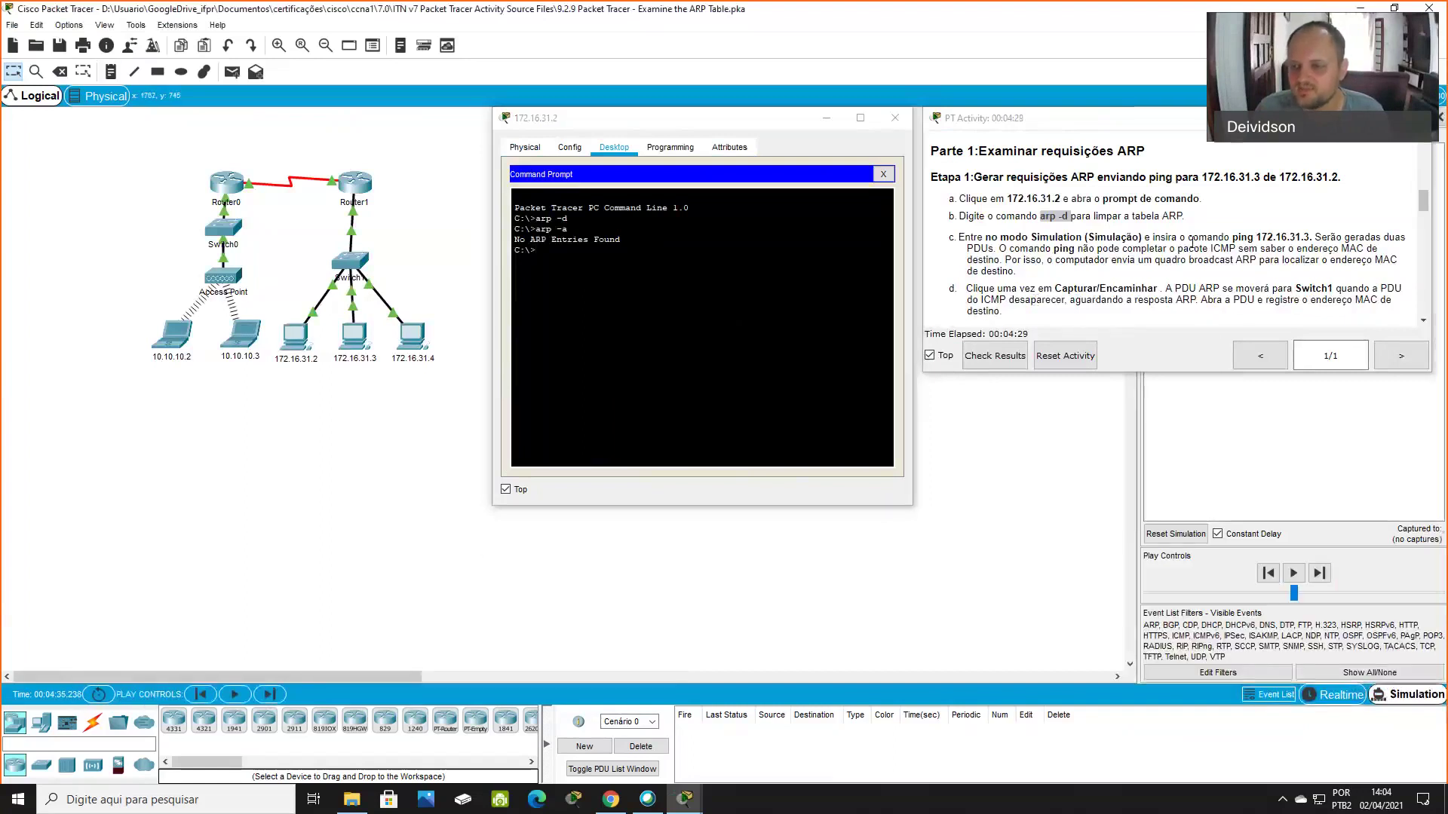
left_click(602, 342)
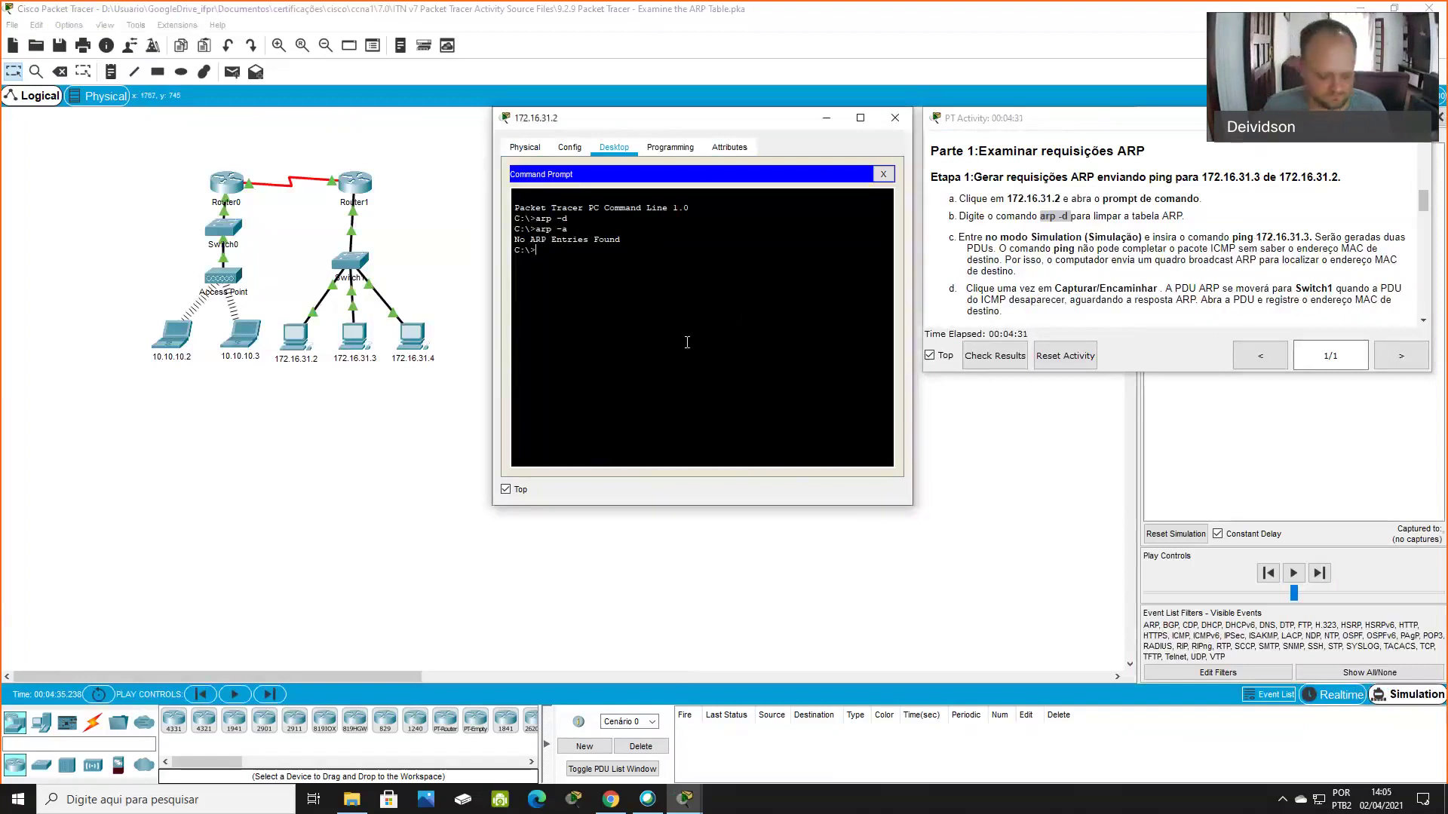
type("ping 172.16.31.3")
key("Return")
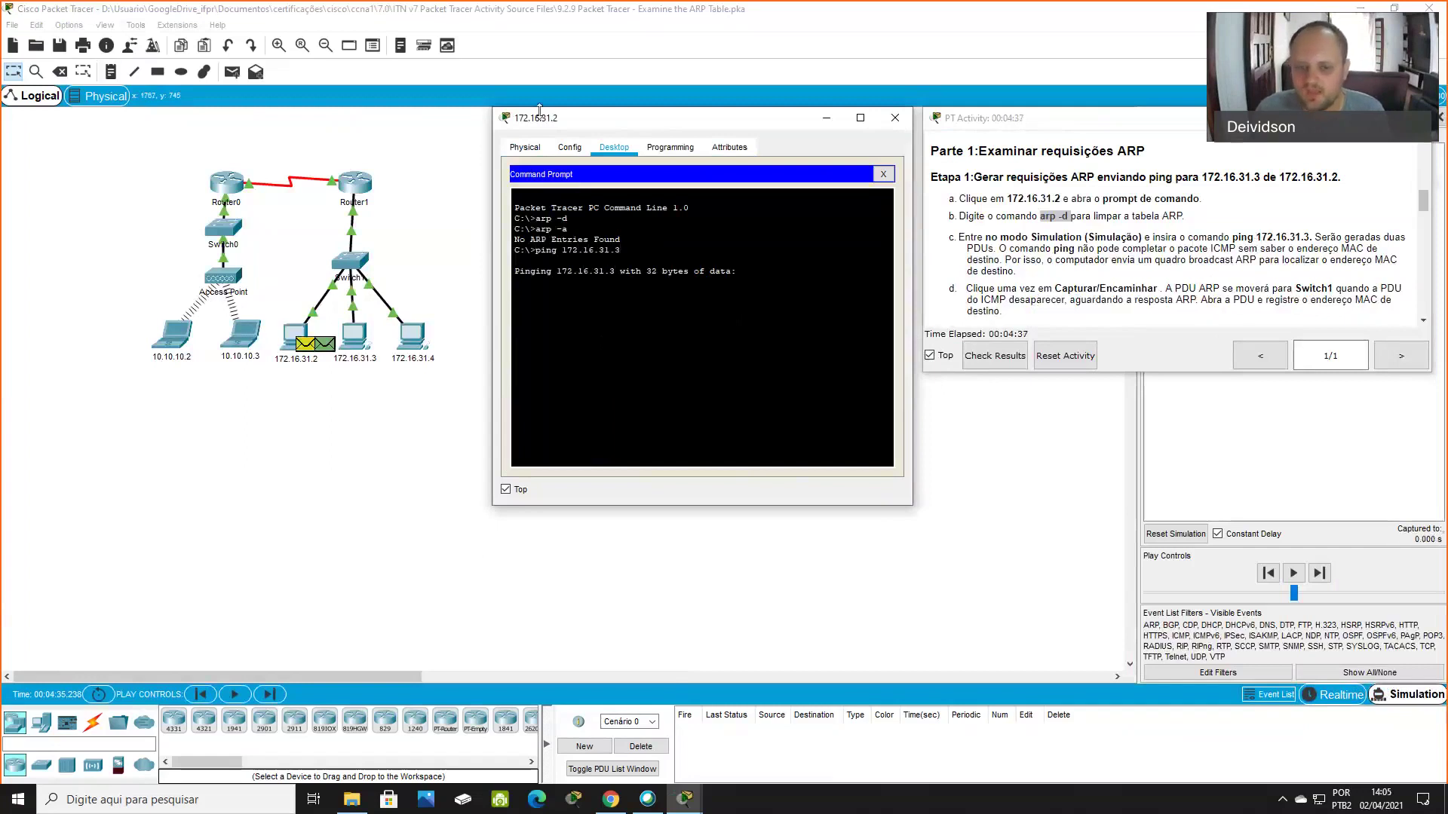
Review instruction c on the ARP broadcast, and advance the simulation two events so the ARP request passes through Switch1 to the other devices
left_click_drag(1315, 237, 990, 249)
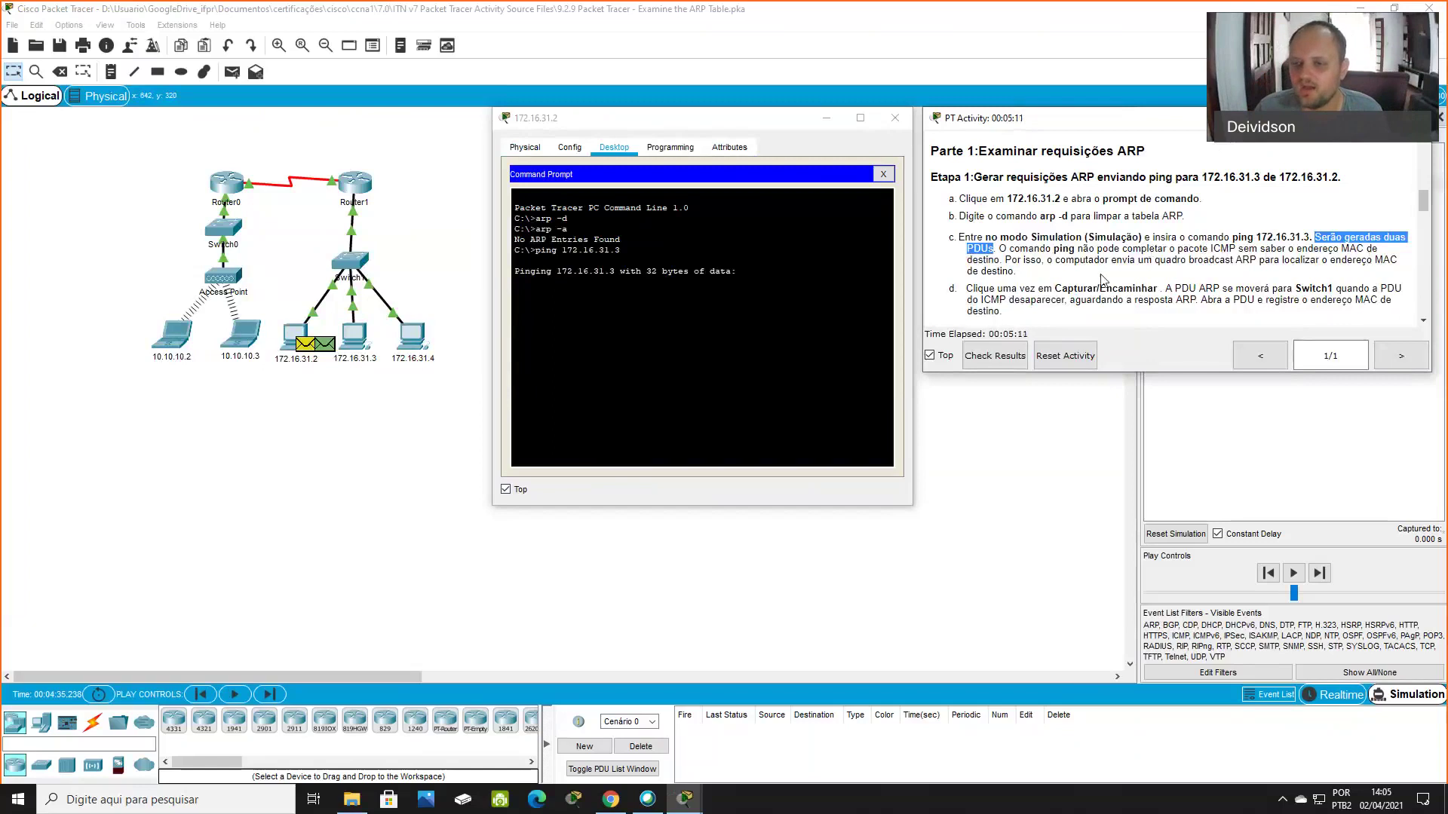
double_click(1246, 260)
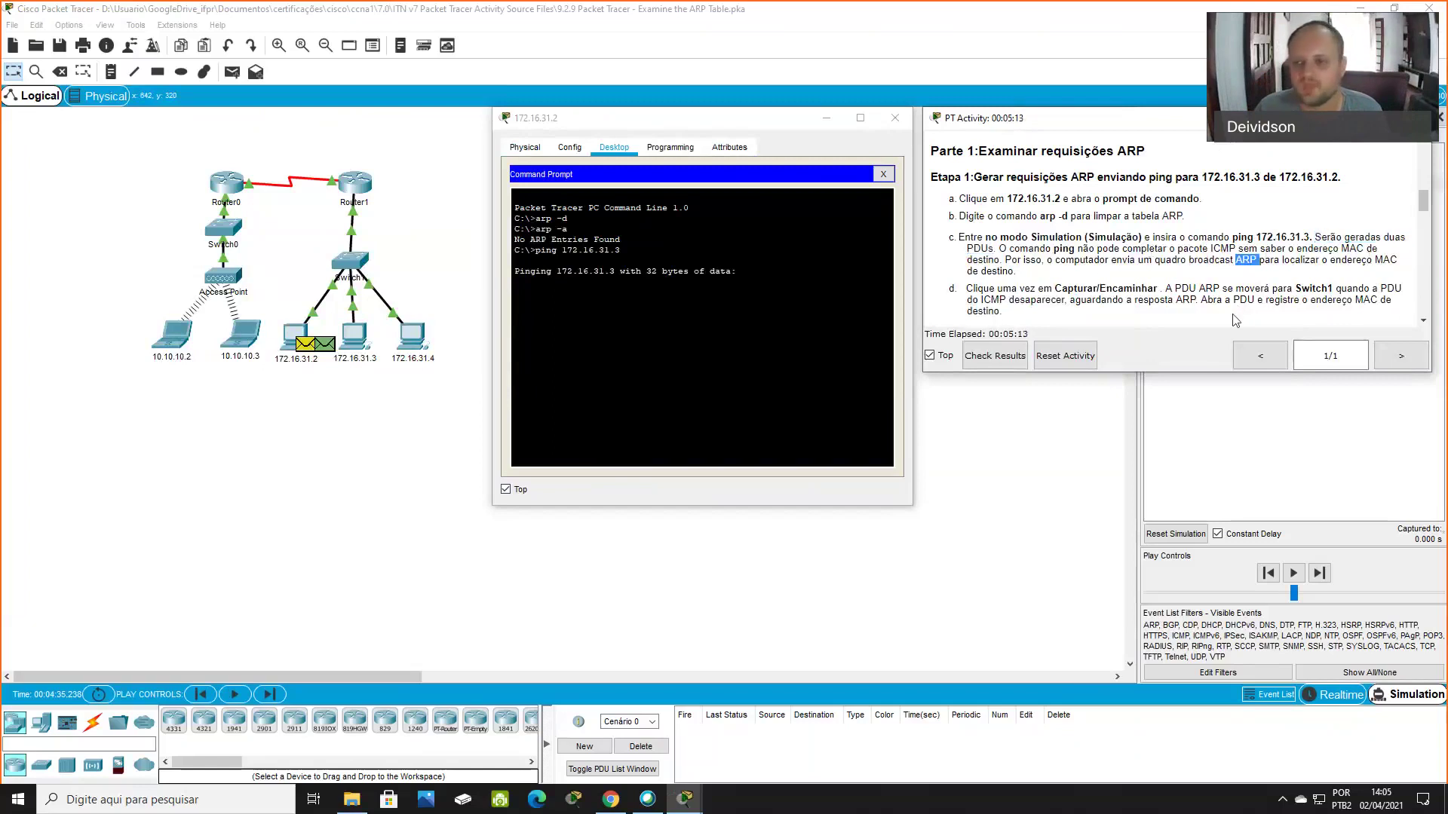
double_click(1210, 260)
left_click(1250, 266)
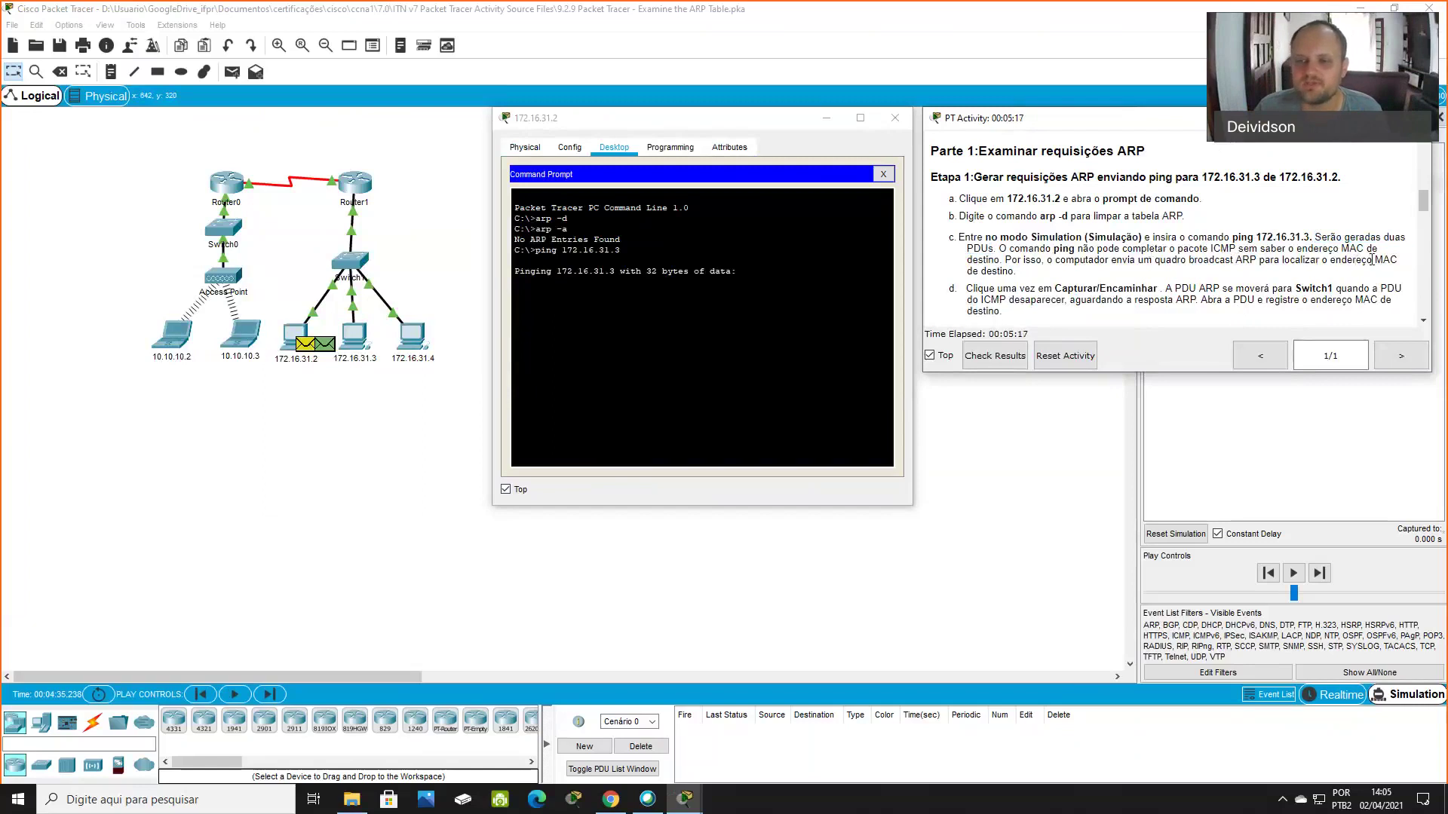
double_click(999, 271)
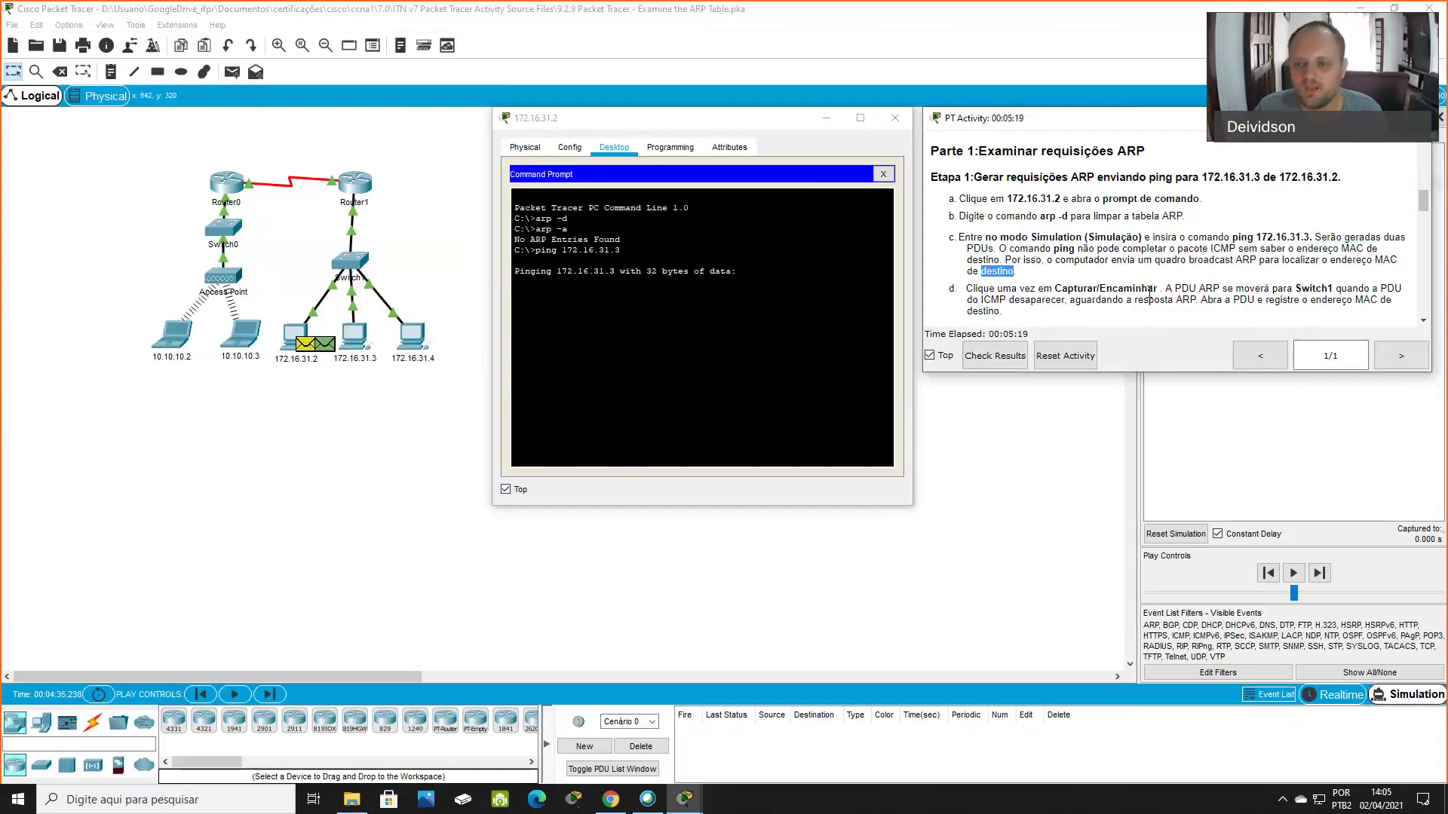
left_click(1319, 573)
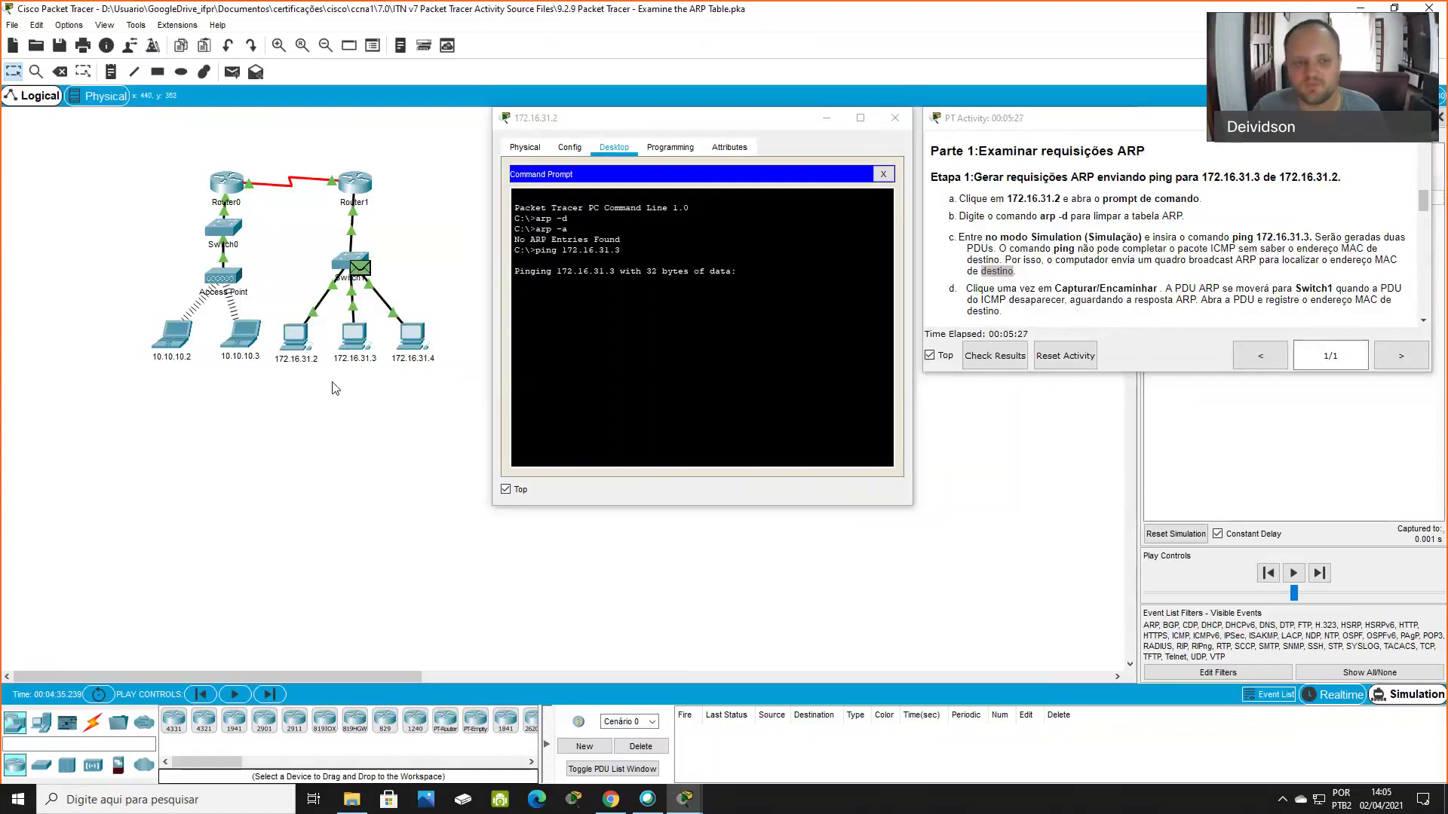
left_click(1319, 573)
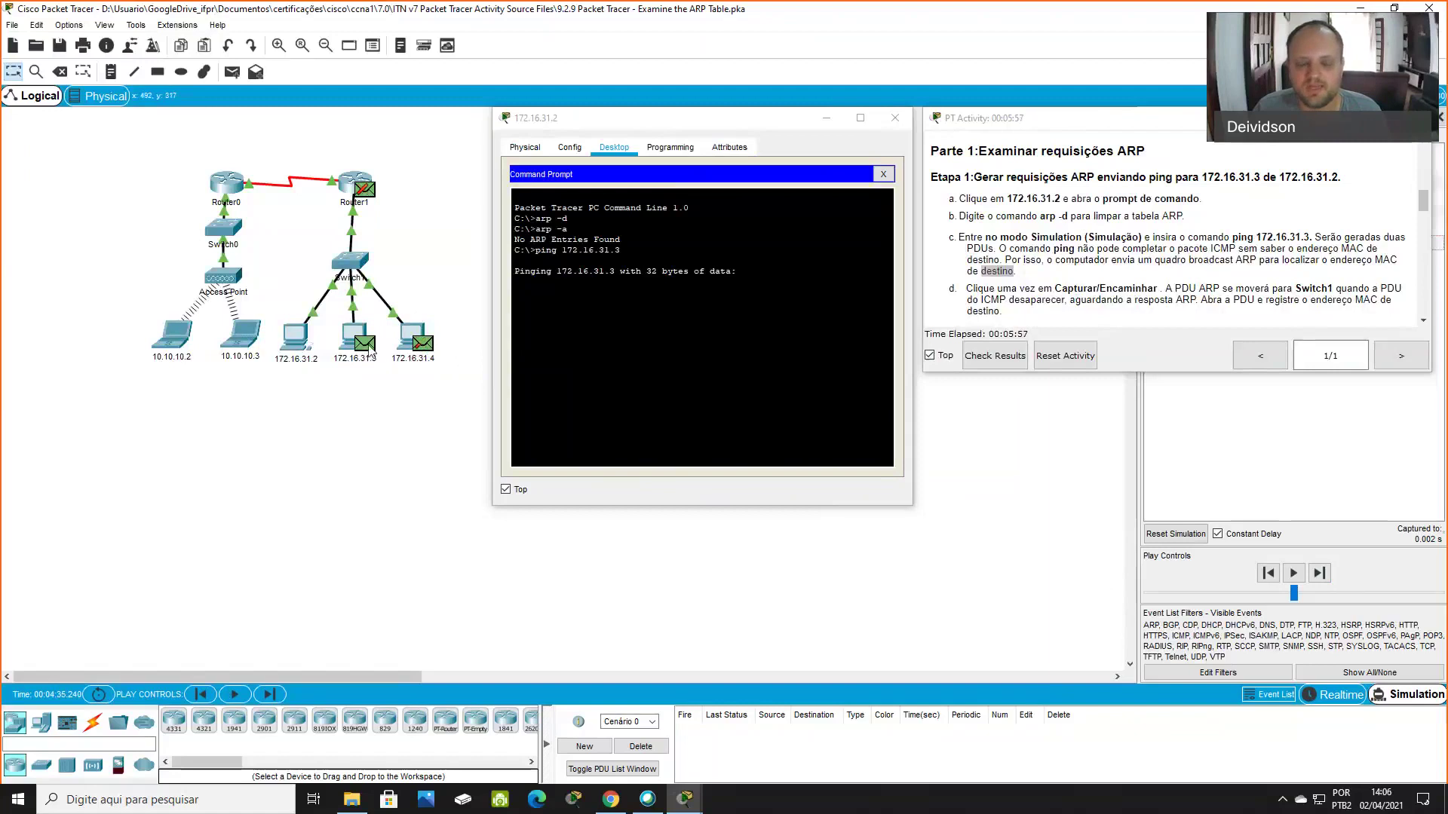
Open the PDU at 172.16.31.3, arrange the windows so it is unobstructed, and show its inbound PDU details
left_click(368, 349)
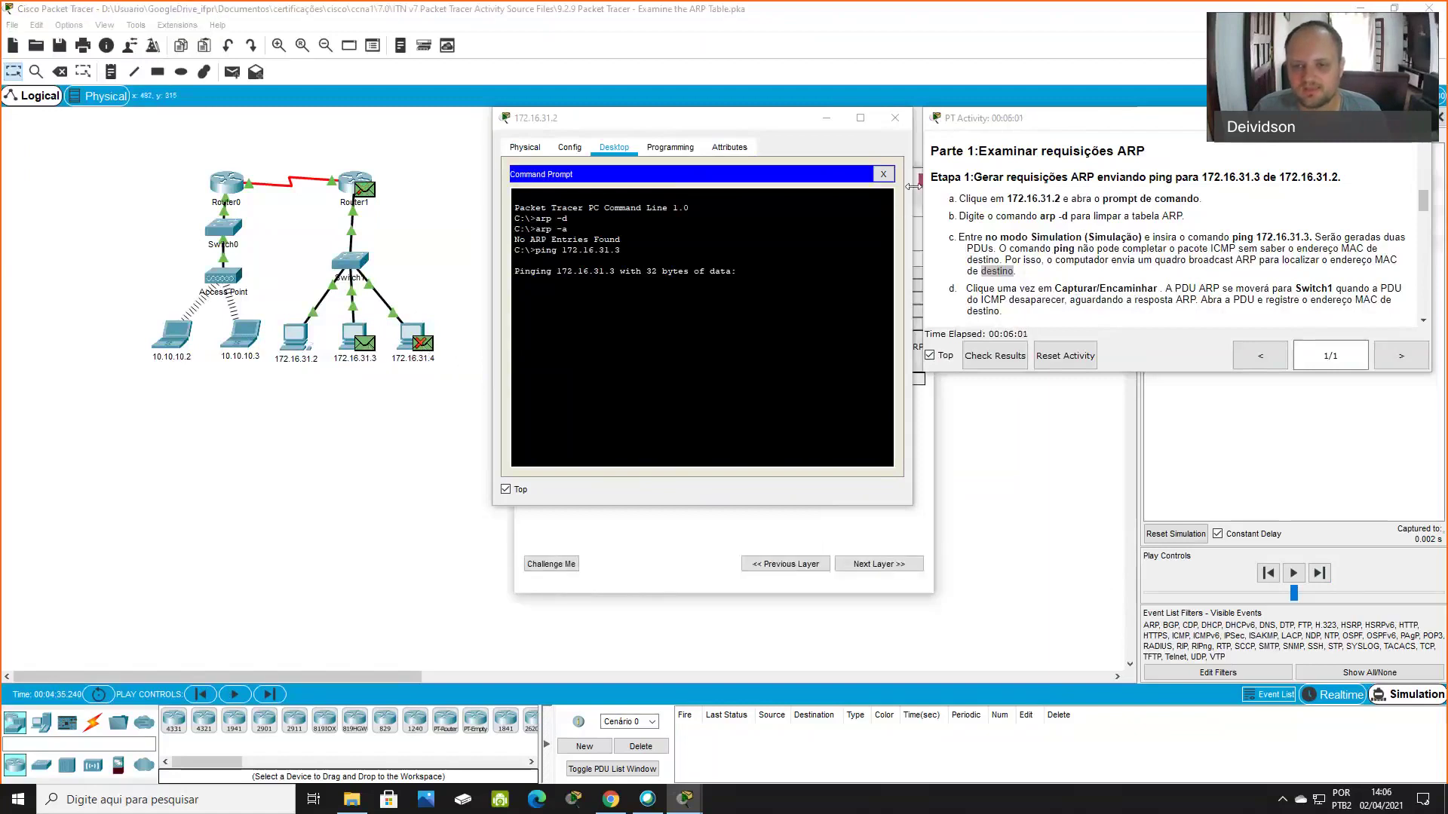
left_click_drag(914, 185, 313, 323)
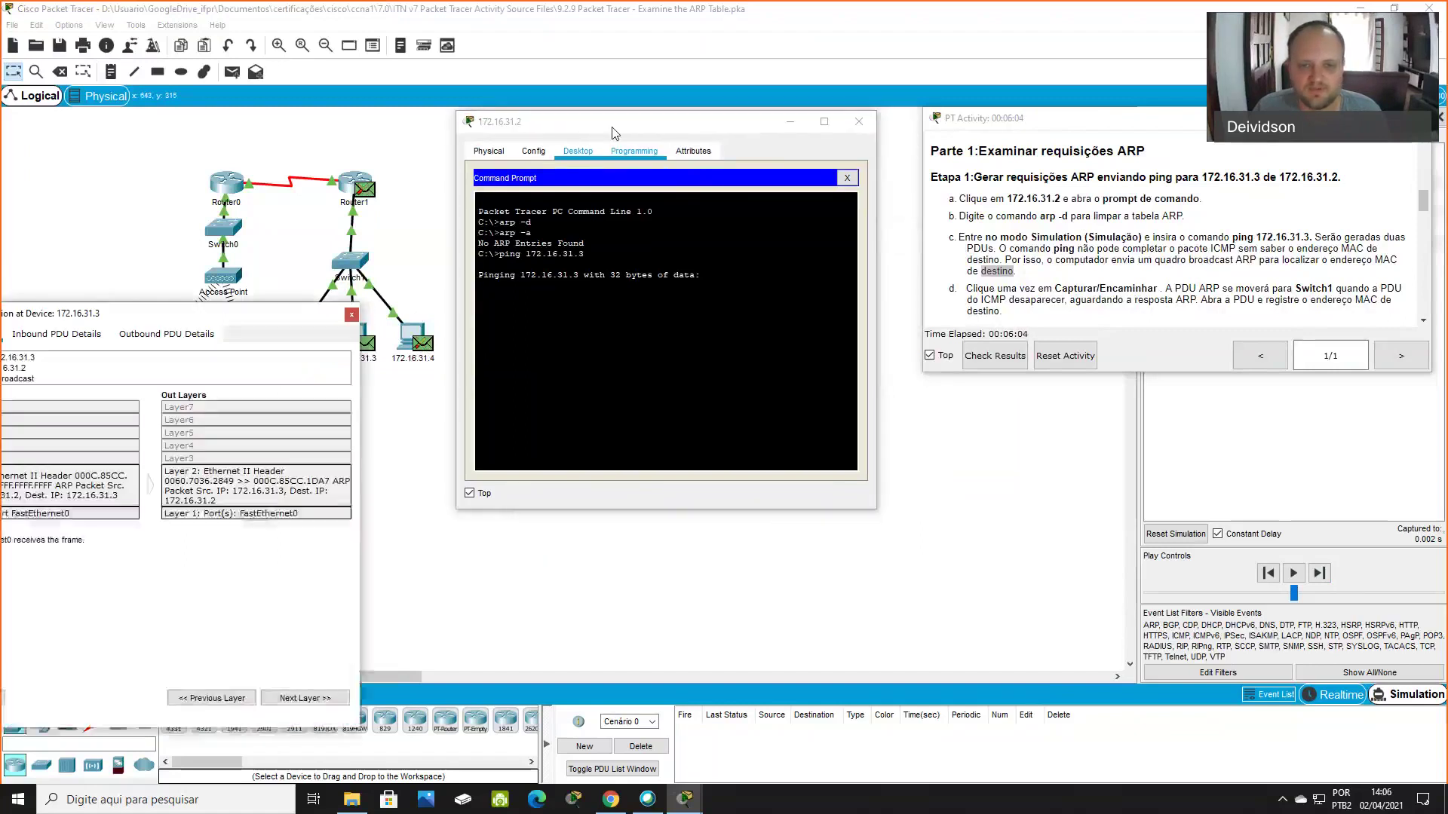
left_click_drag(654, 127, 841, 386)
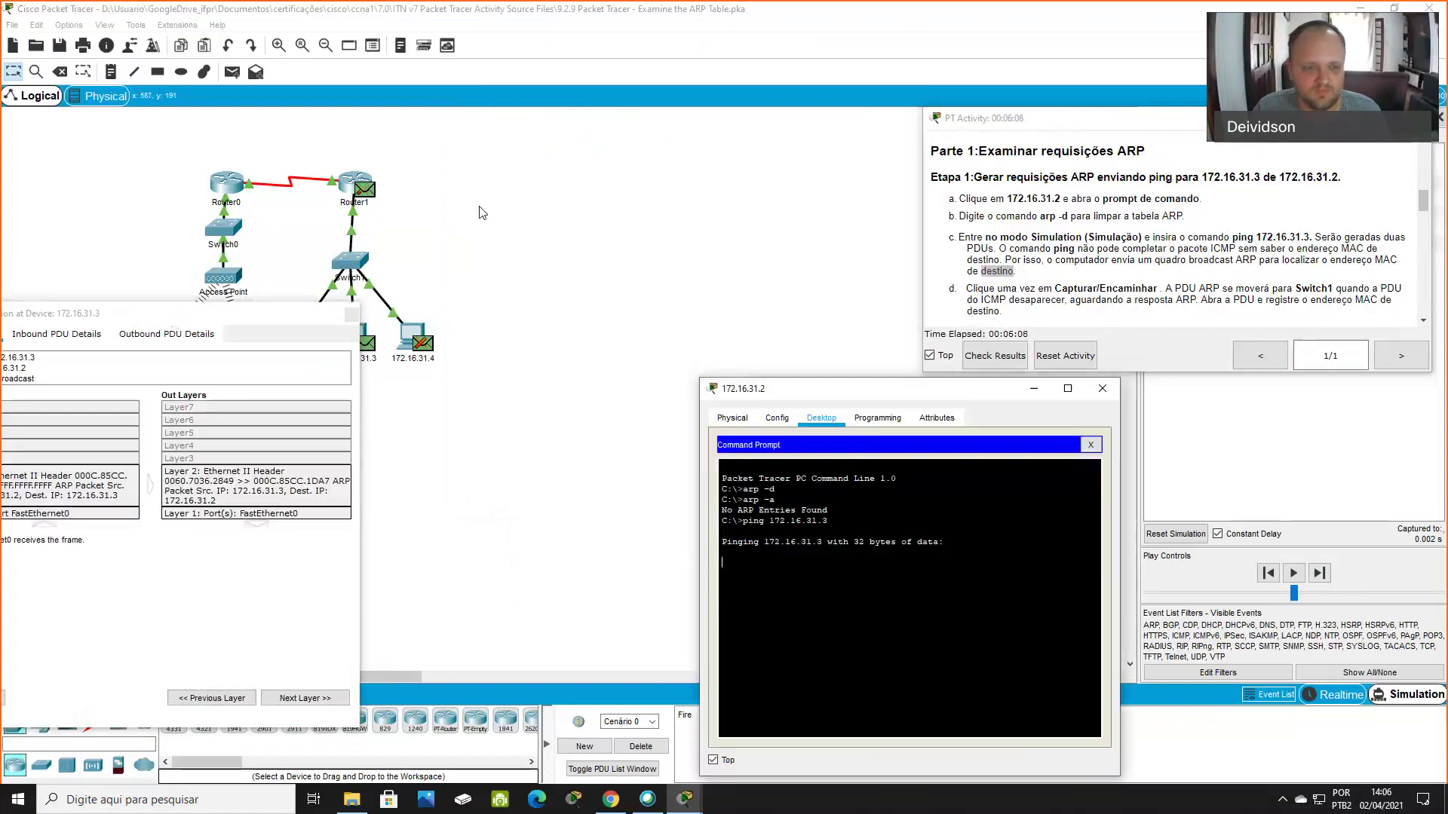
left_click_drag(226, 313, 535, 200)
left_click(336, 224)
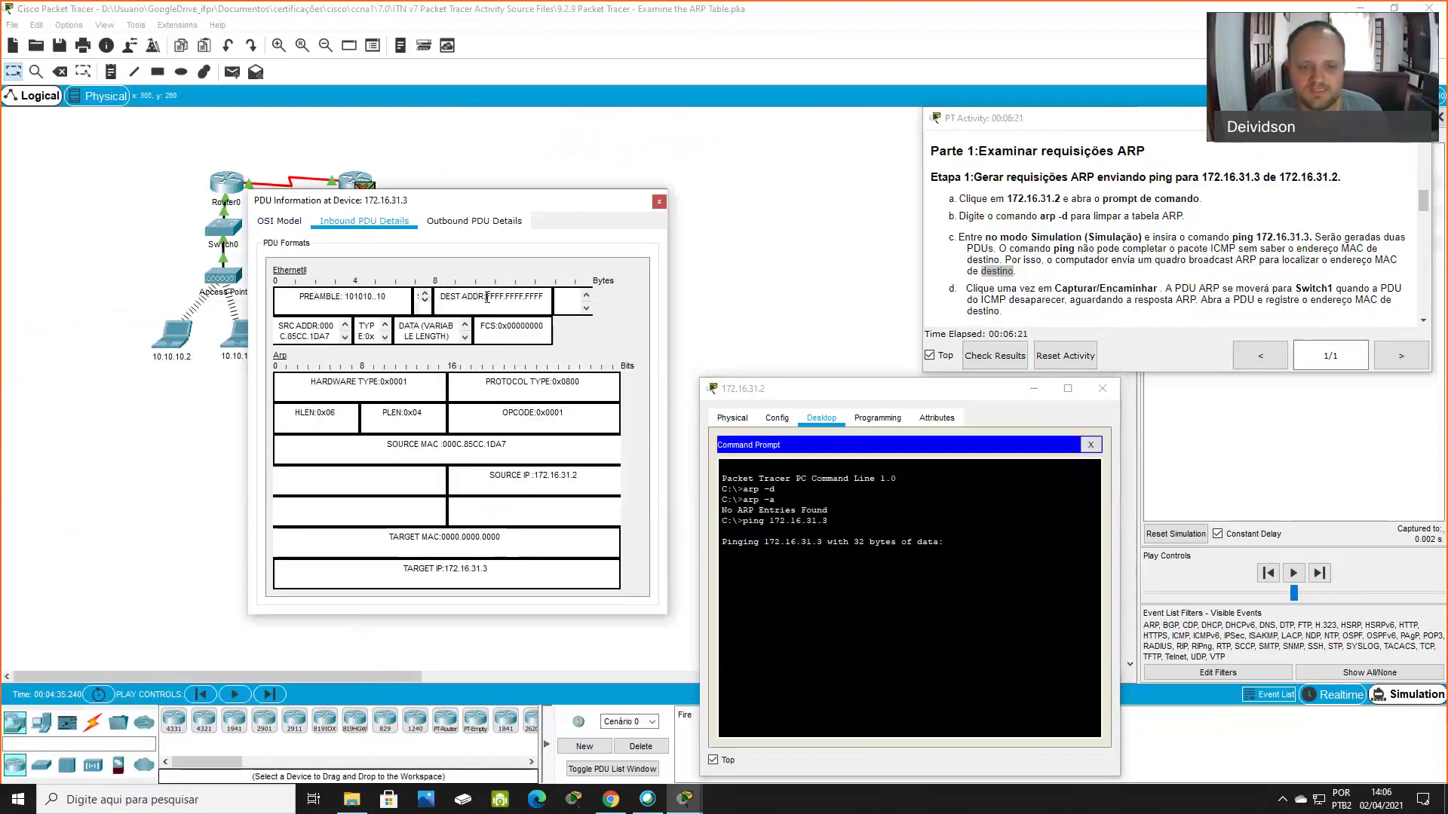
Examine the destination address, source address and type fields of the inbound frame's Ethernet II header, widening the PDU window
double_click(493, 297)
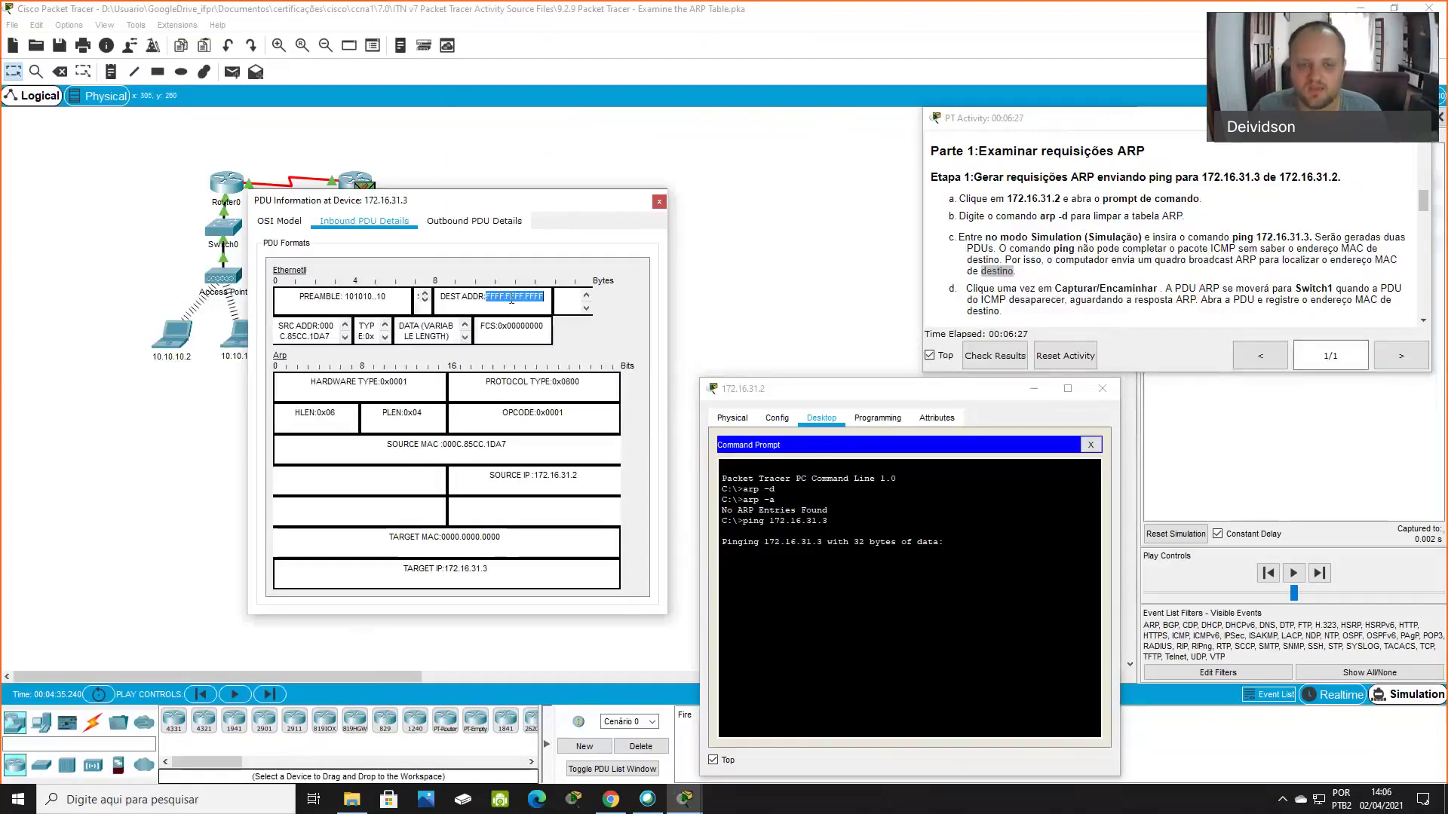
left_click_drag(487, 296, 545, 295)
left_click_drag(319, 326, 327, 337)
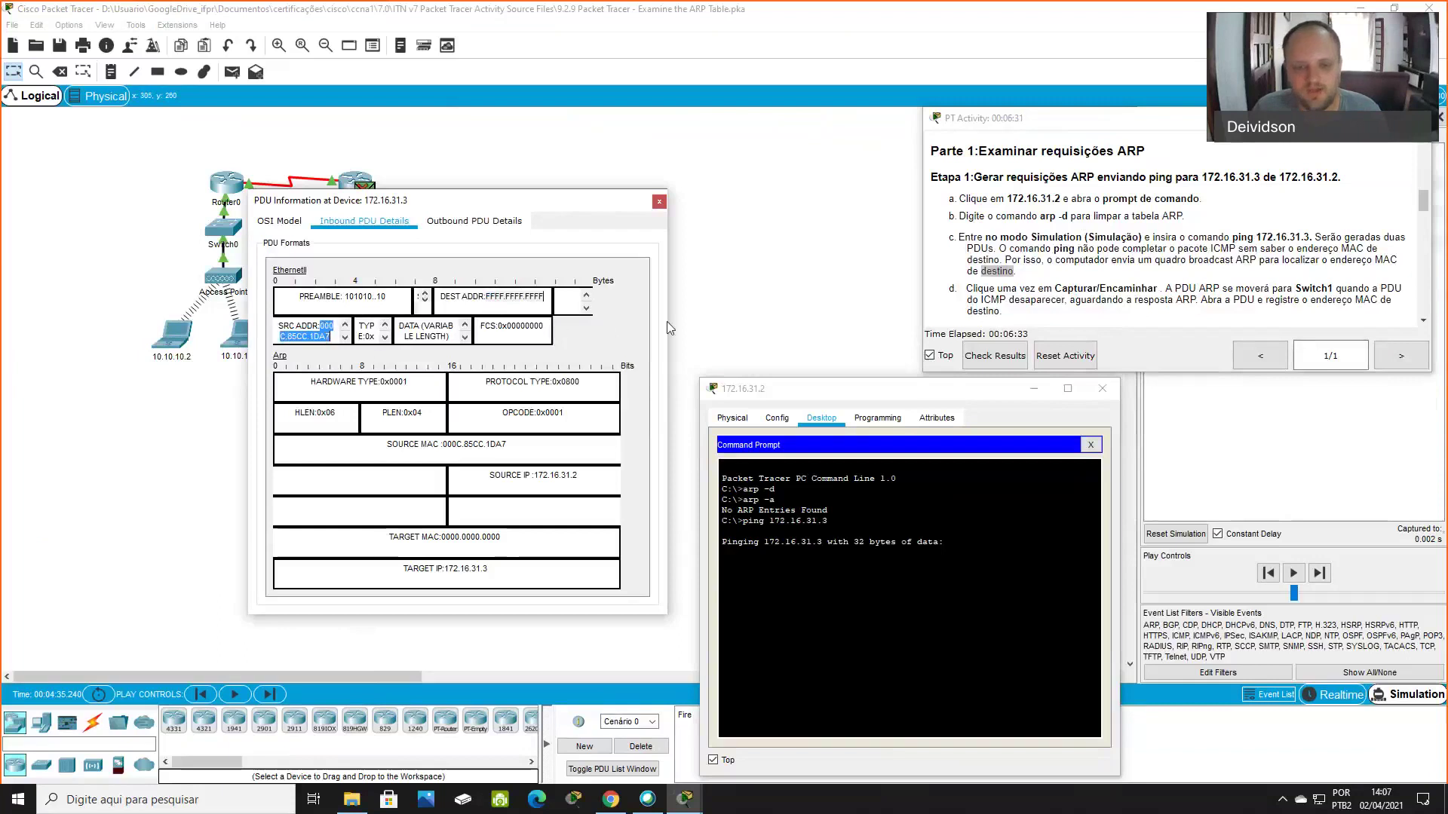
left_click_drag(743, 320, 767, 321)
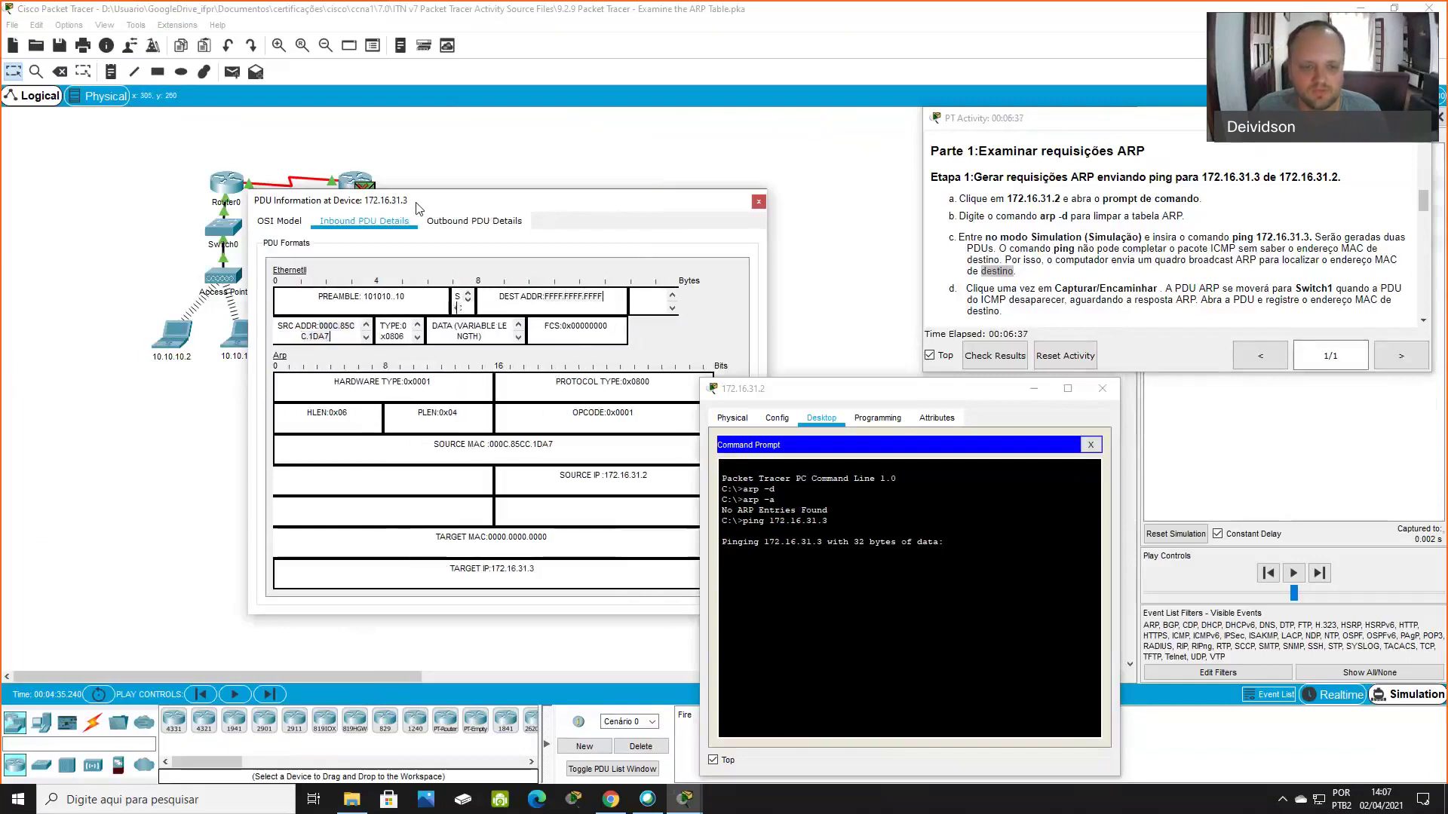
left_click_drag(414, 202, 339, 196)
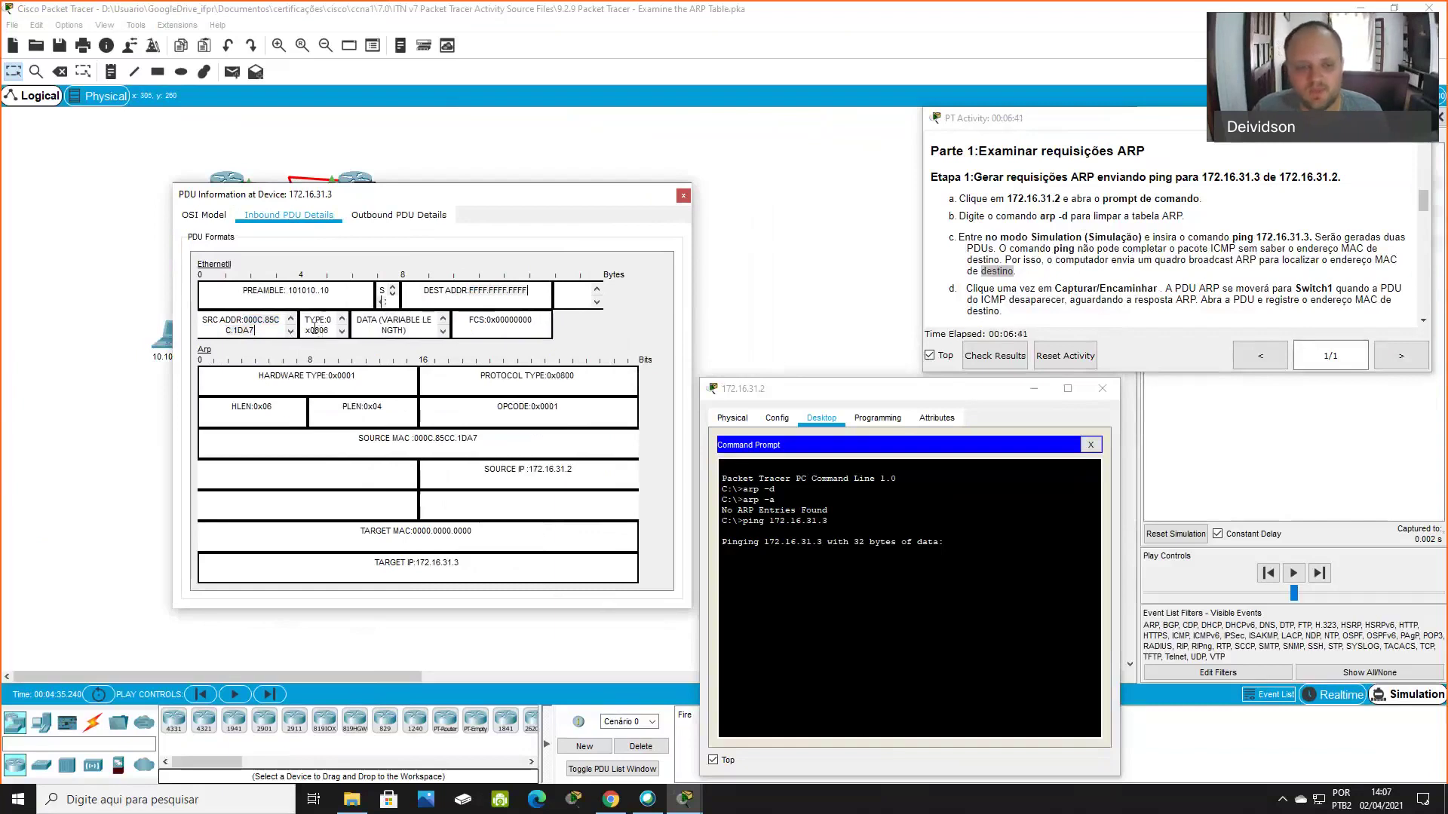
left_click_drag(328, 320, 336, 355)
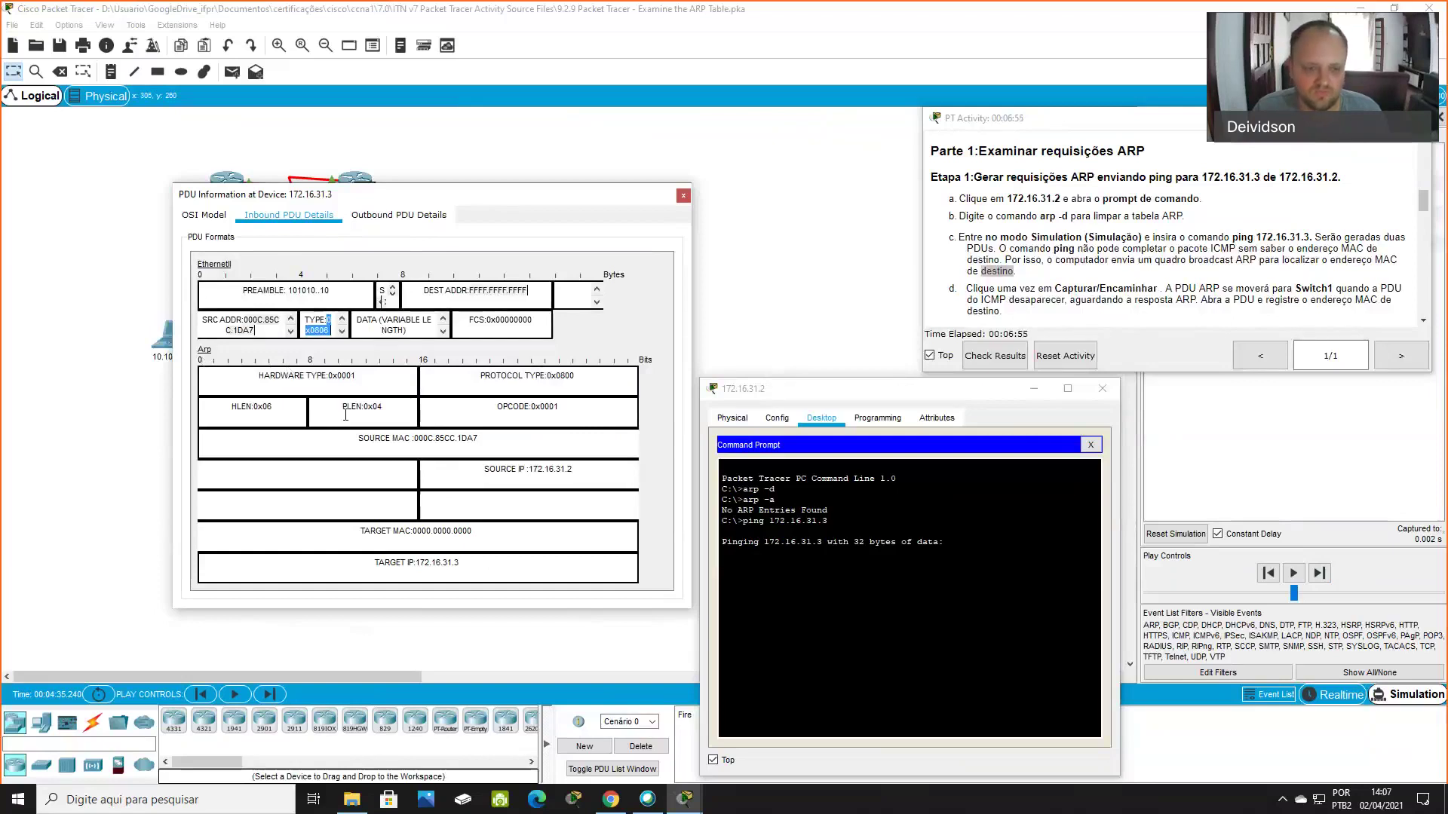
Examine the source MAC, source IP, target MAC and target IP fields in the ARP section of the inbound PDU
left_click(215, 349)
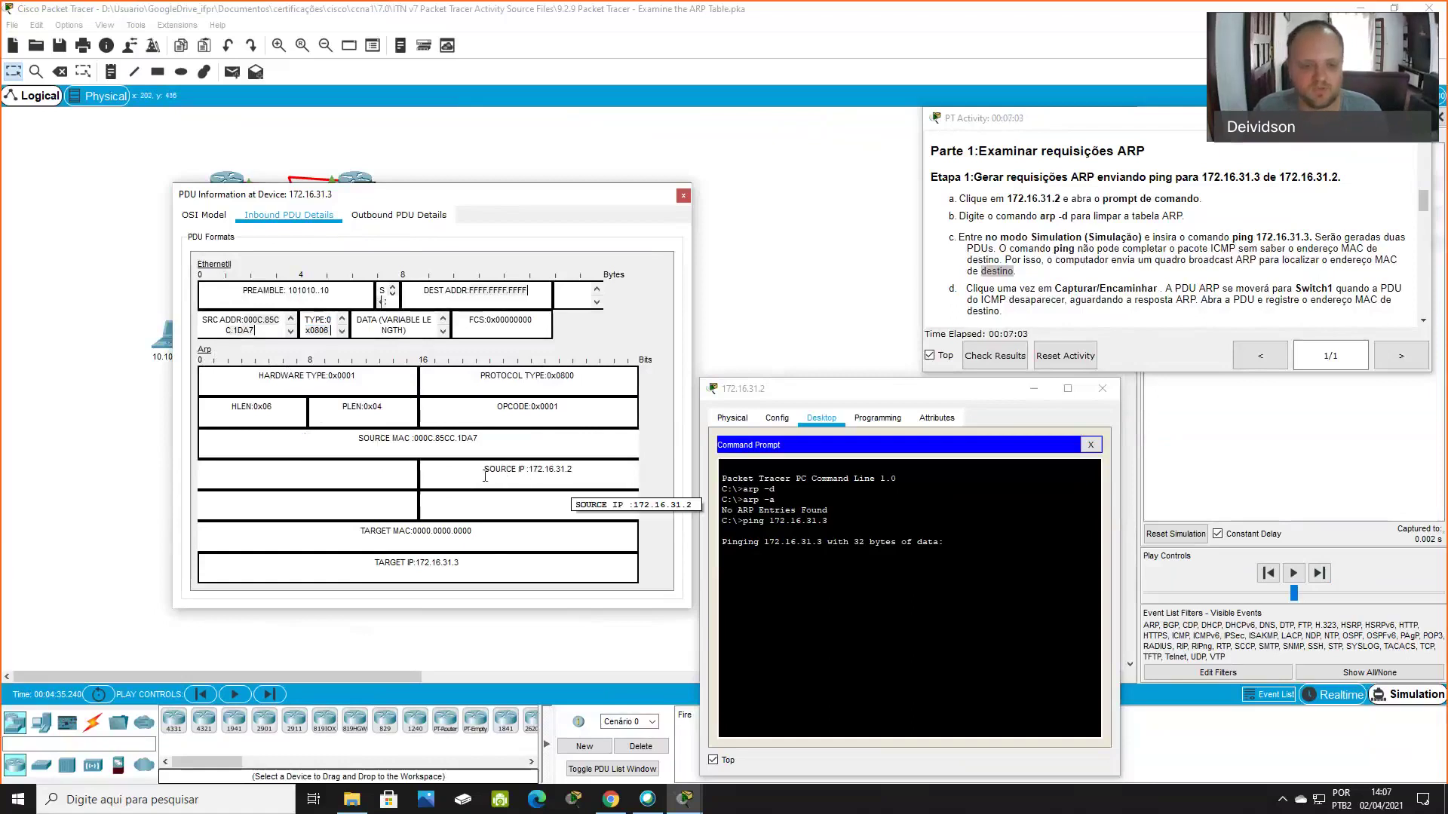
left_click_drag(359, 438, 415, 443)
left_click(480, 439)
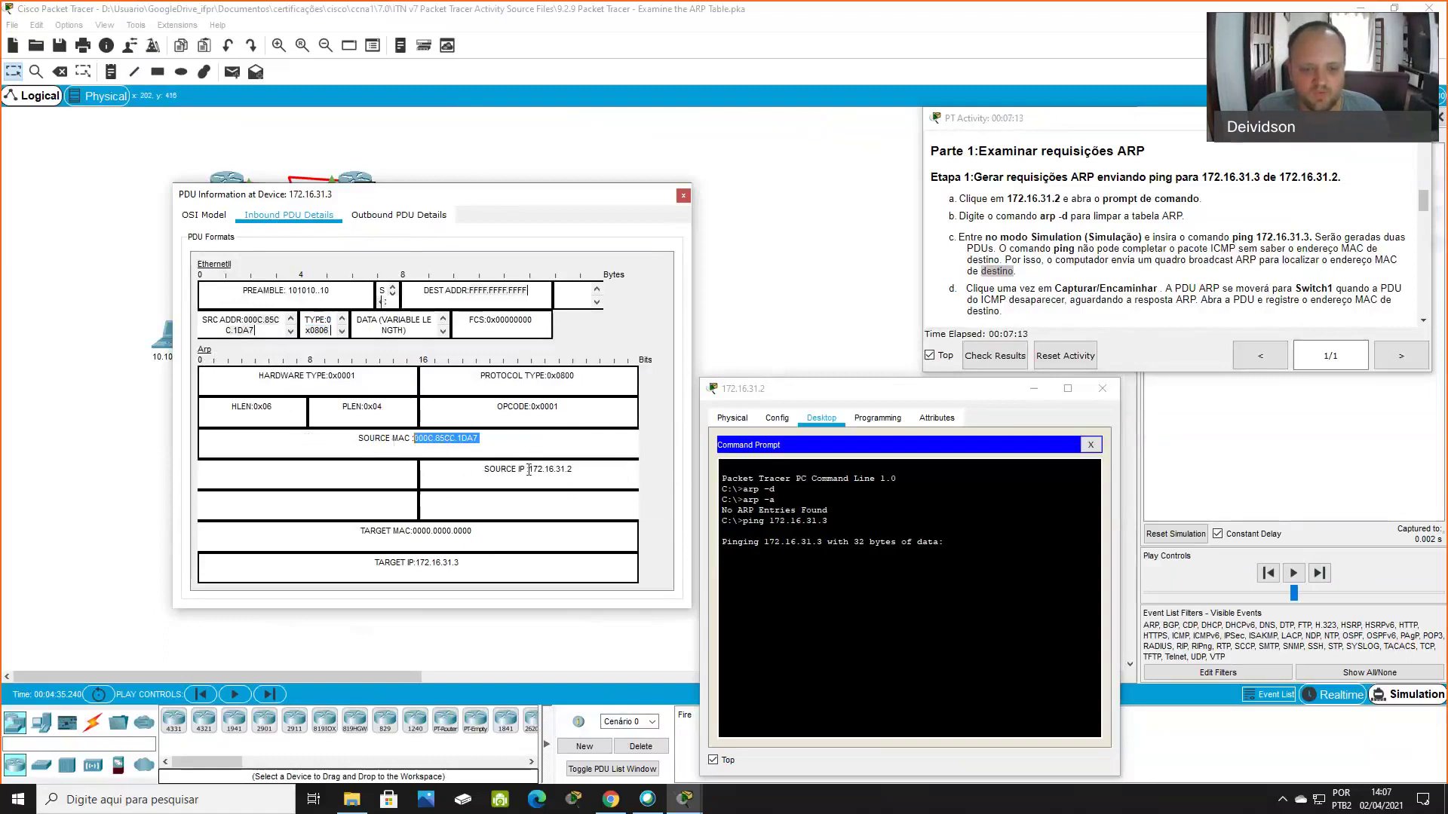
left_click_drag(529, 470, 576, 470)
left_click(569, 470)
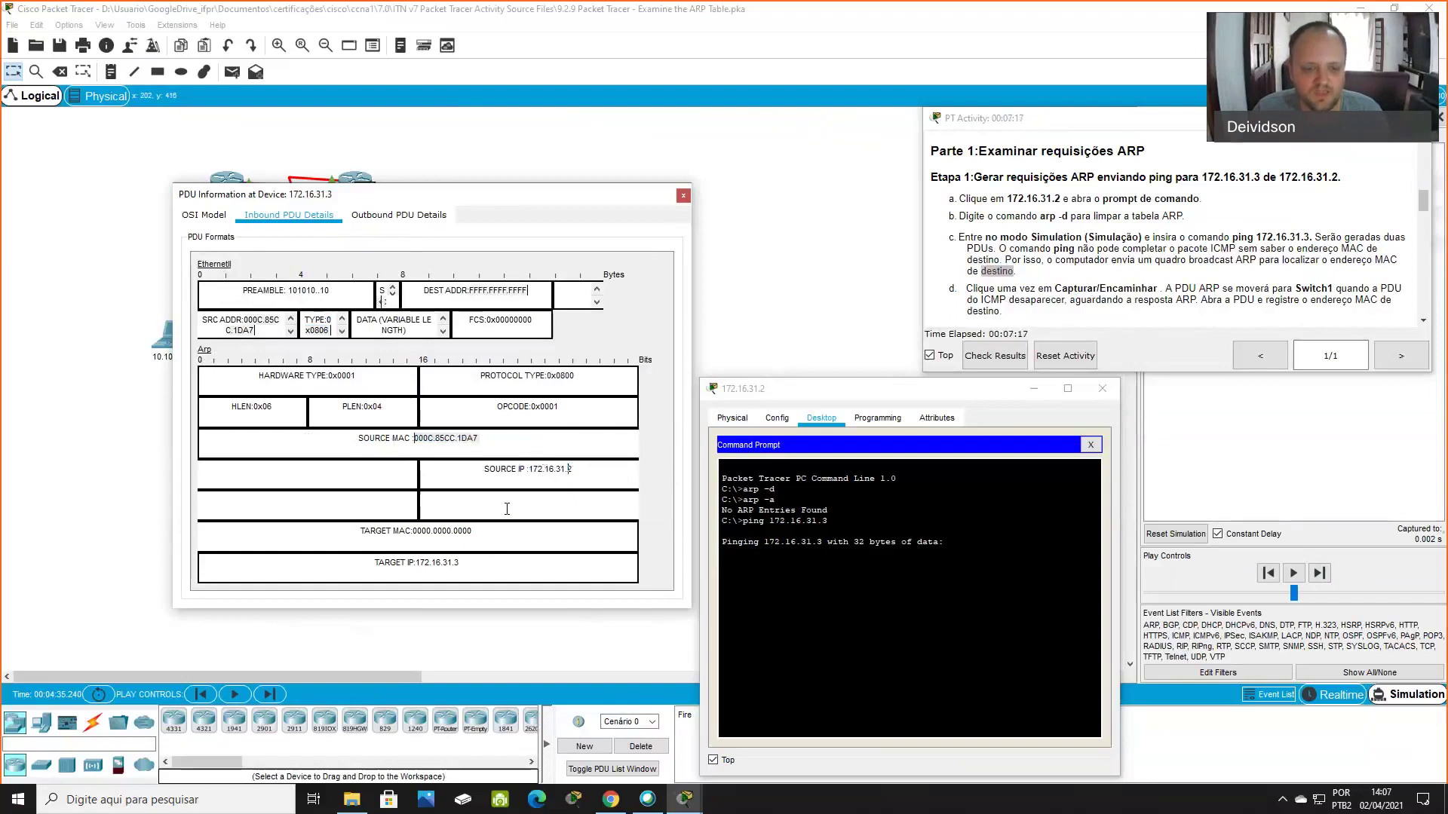
double_click(423, 531)
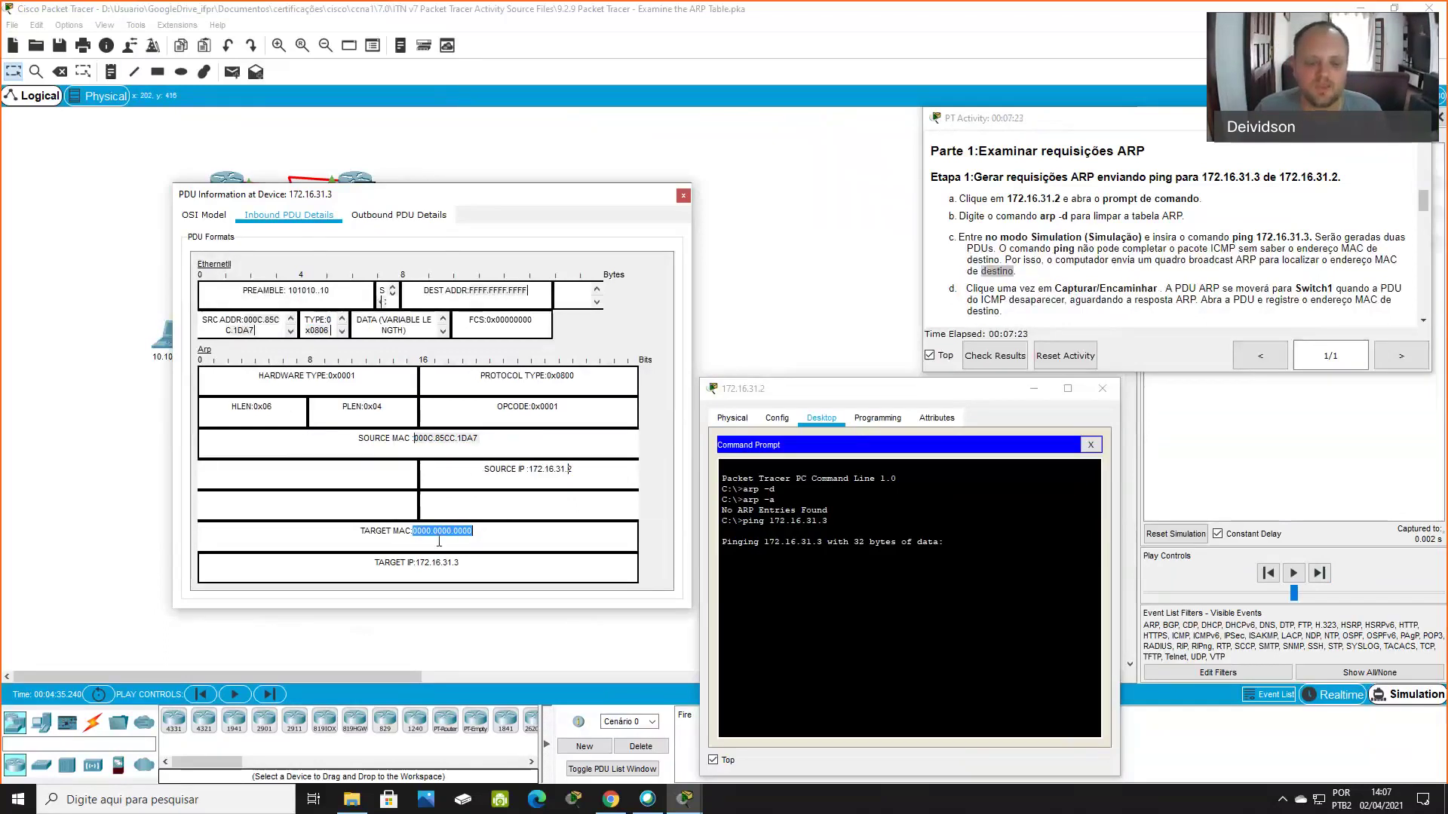
left_click_drag(418, 564, 464, 563)
left_click(490, 564)
left_click(473, 561)
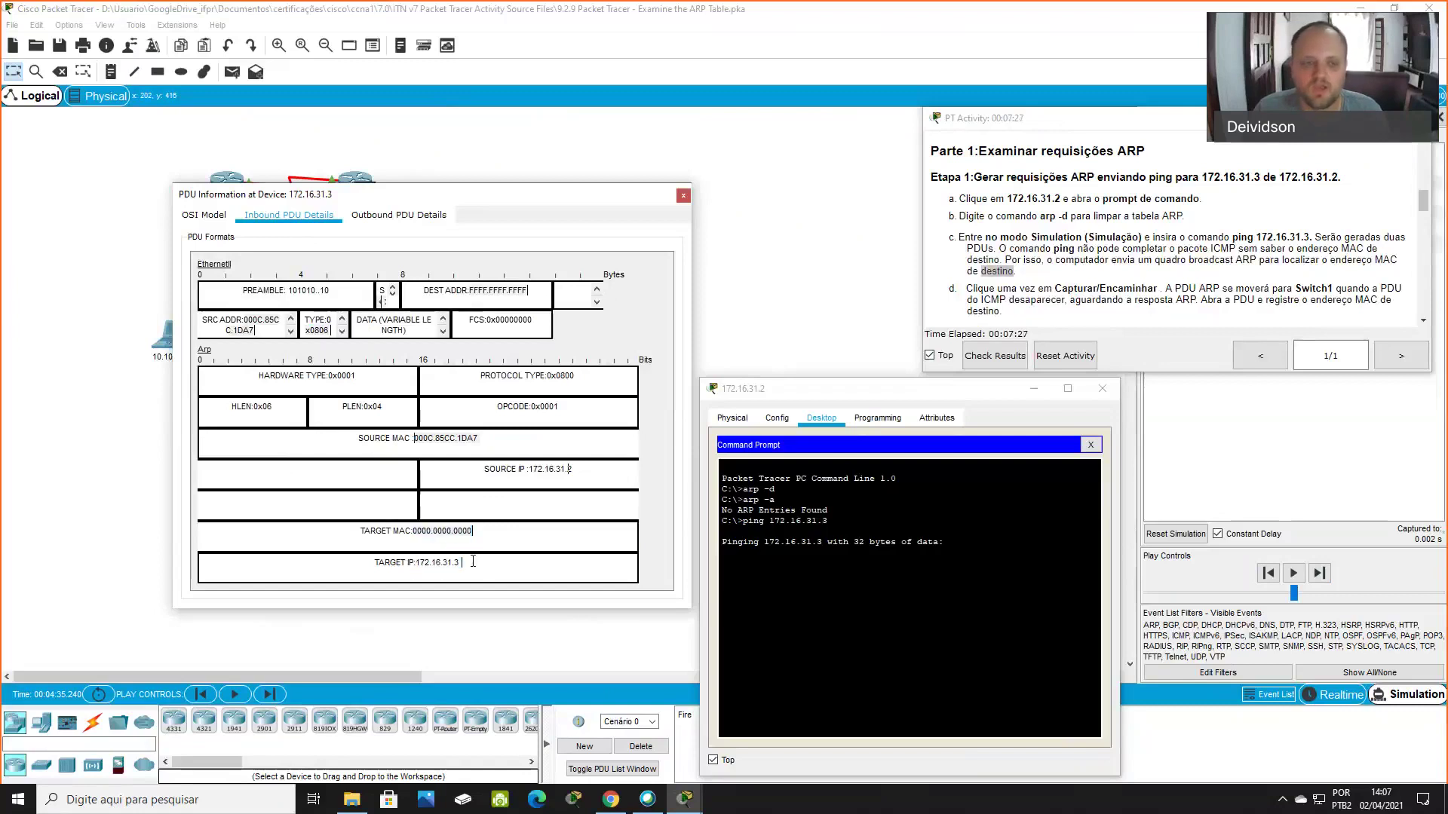
Show the outbound PDU details at 172.16.31.3 and compare the frame's destination address with the MAC address of 172.16.31.2
left_click(393, 222)
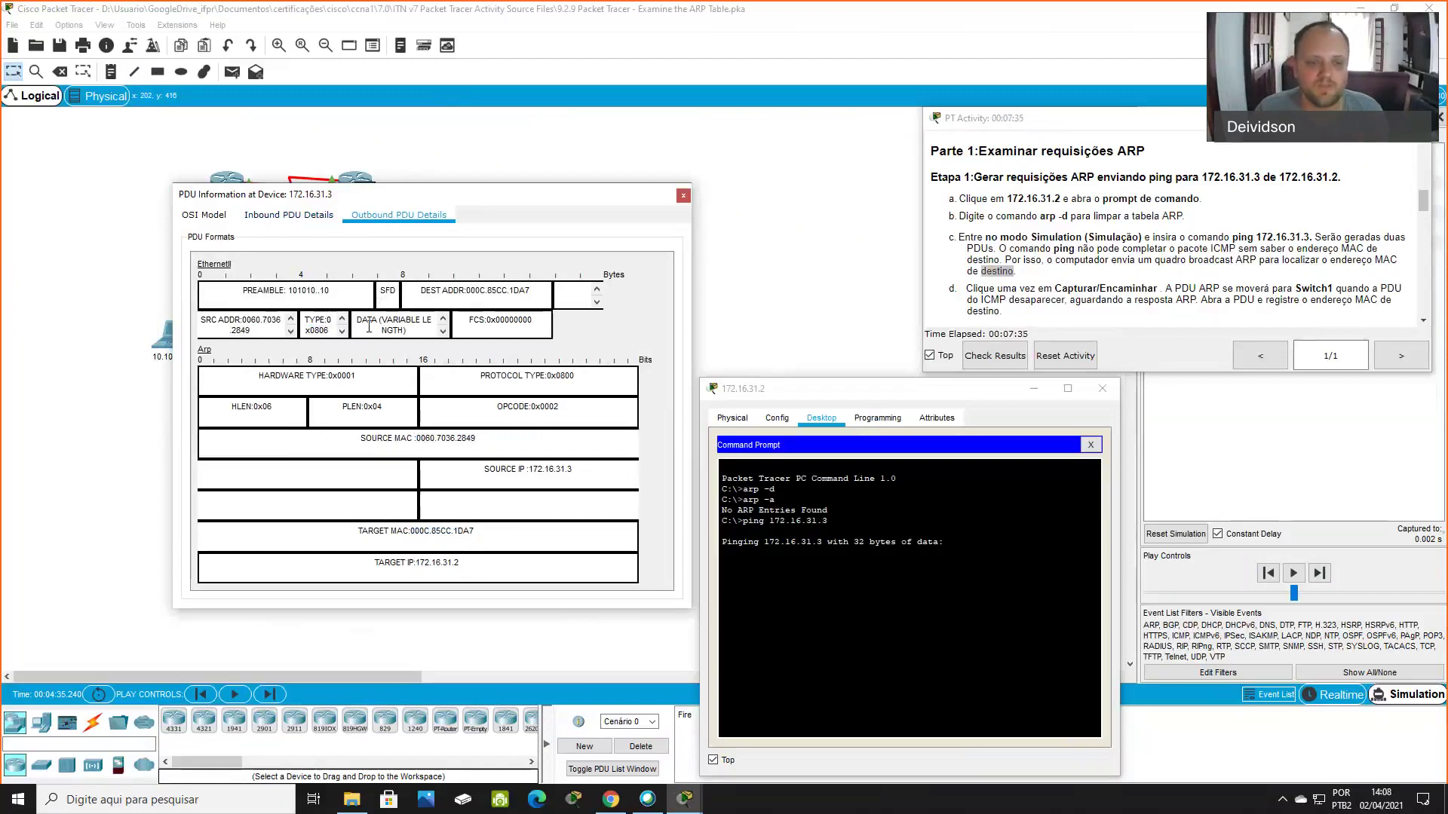
left_click(466, 296)
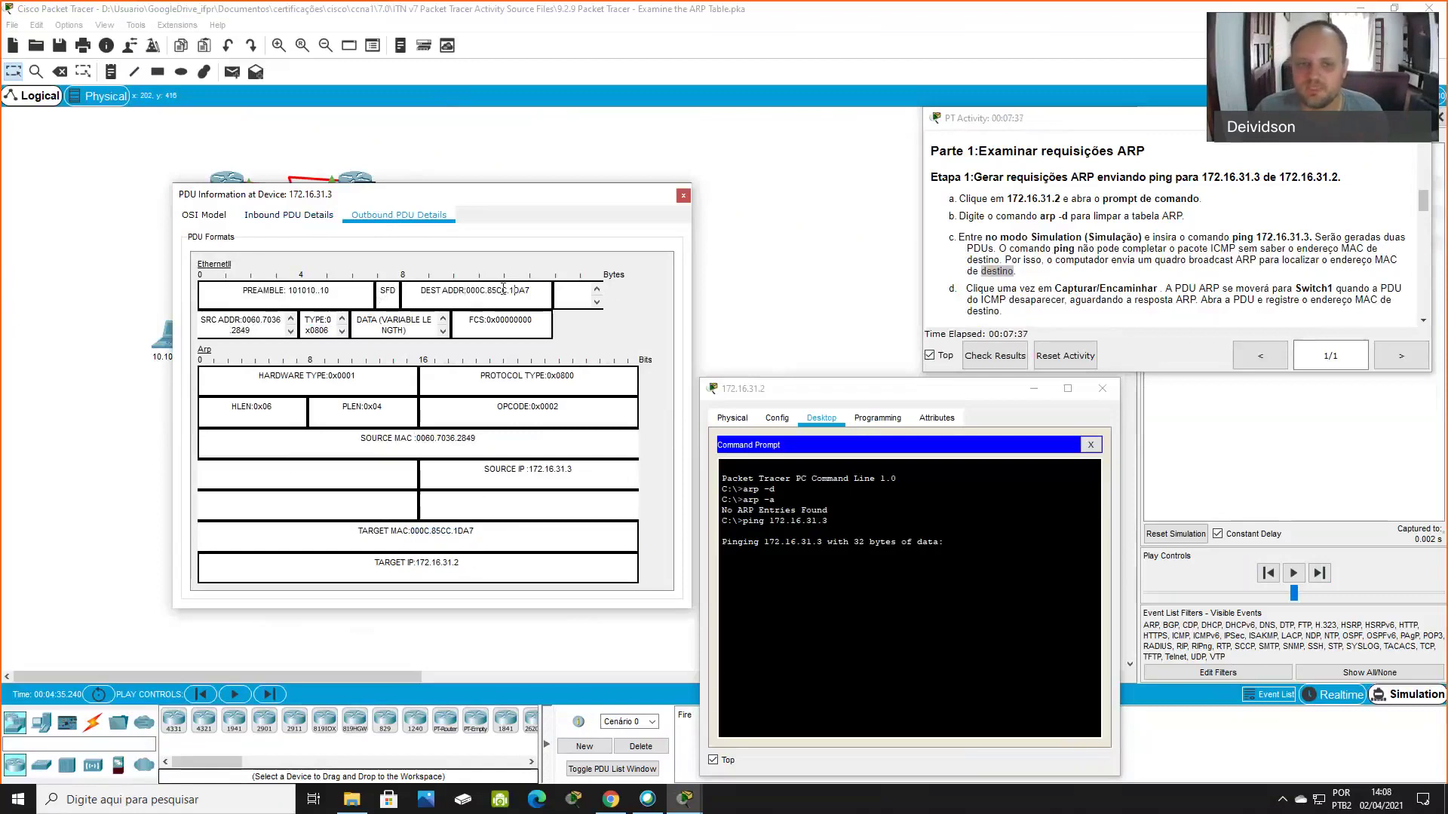
left_click(560, 300, "shift")
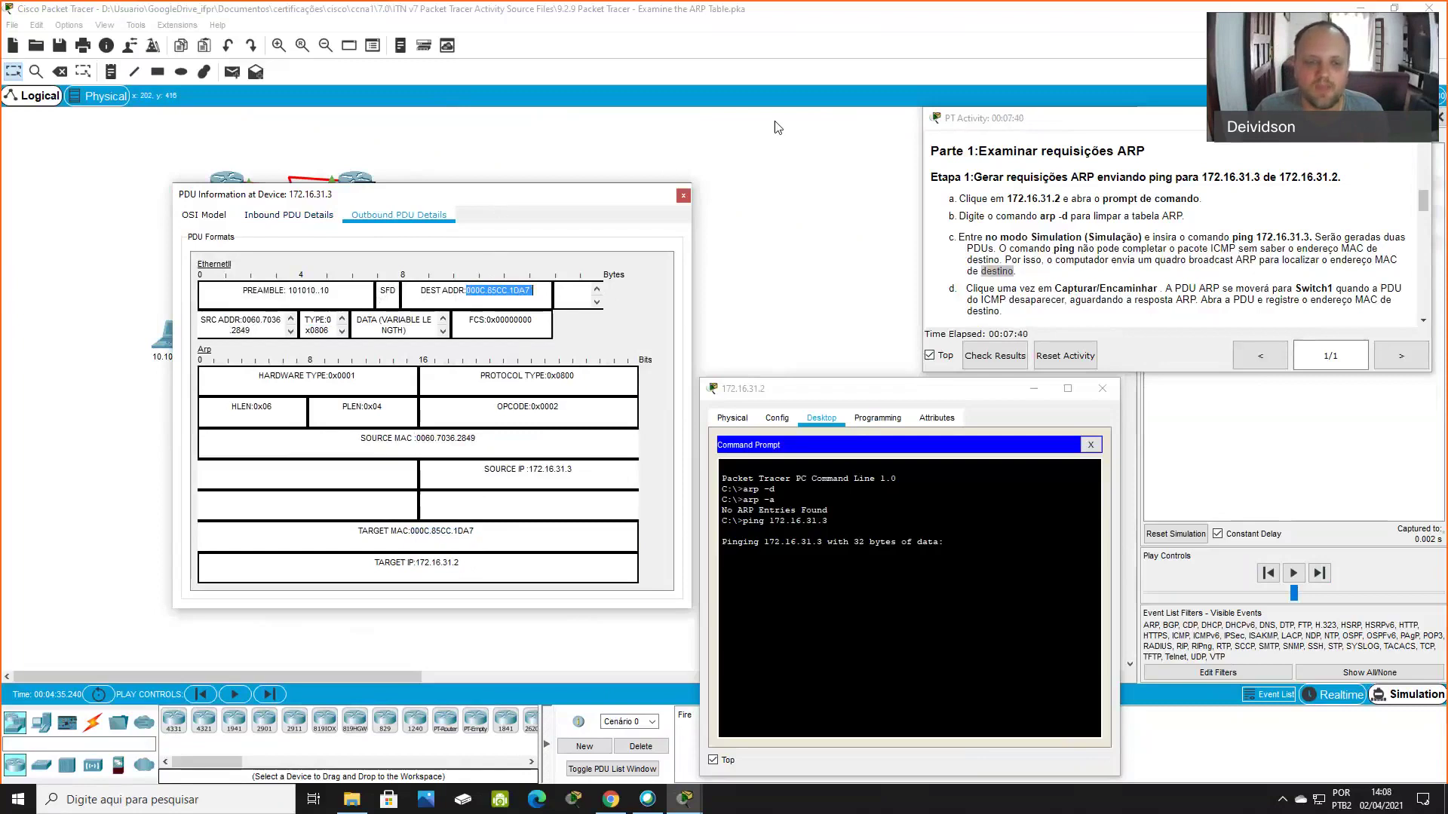
left_click_drag(452, 194, 729, 113)
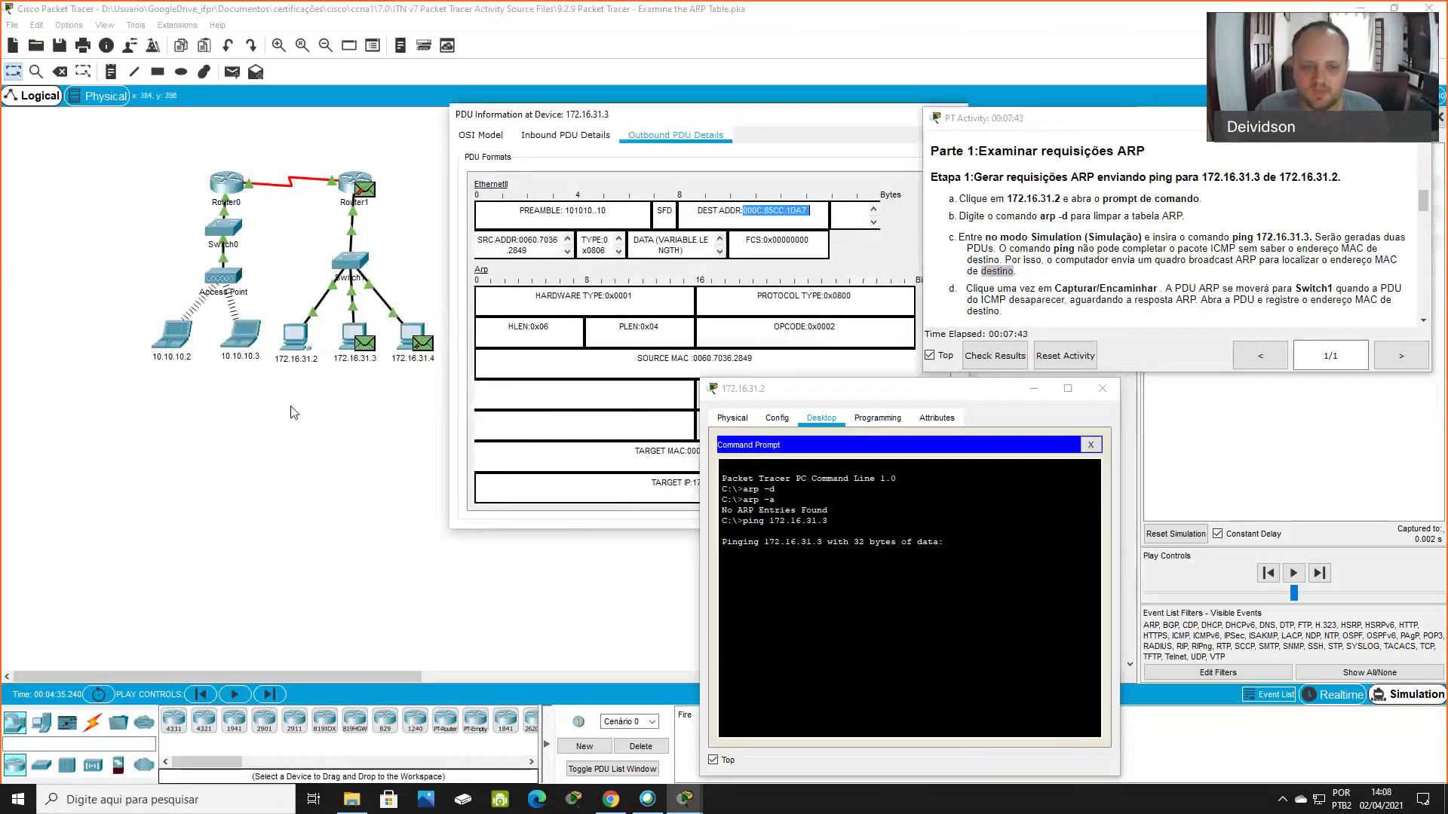
mouse_move(296, 354)
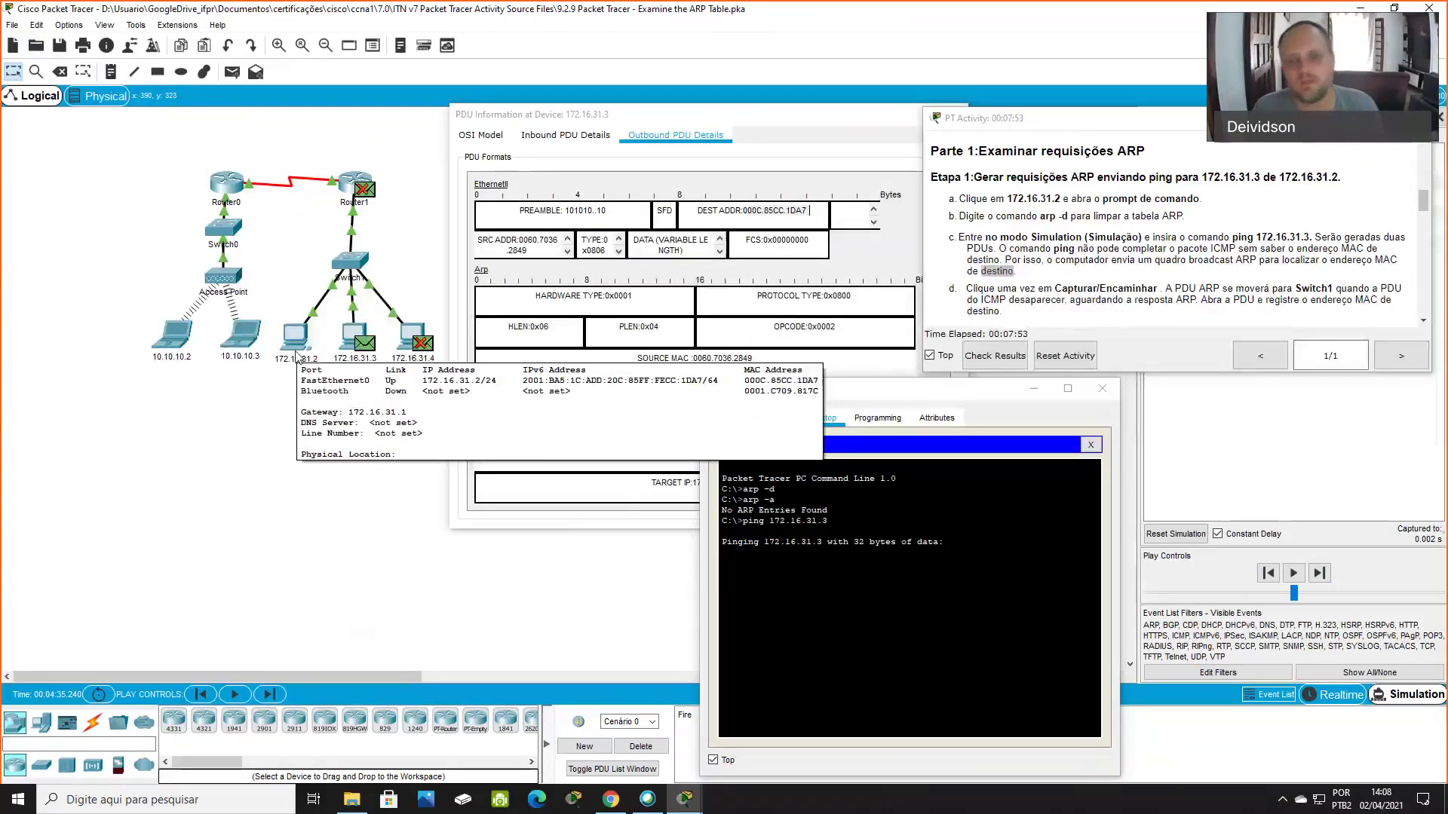
Examine the source address and type fields in the Ethernet II header of the outbound frame
left_click_drag(519, 241, 558, 253)
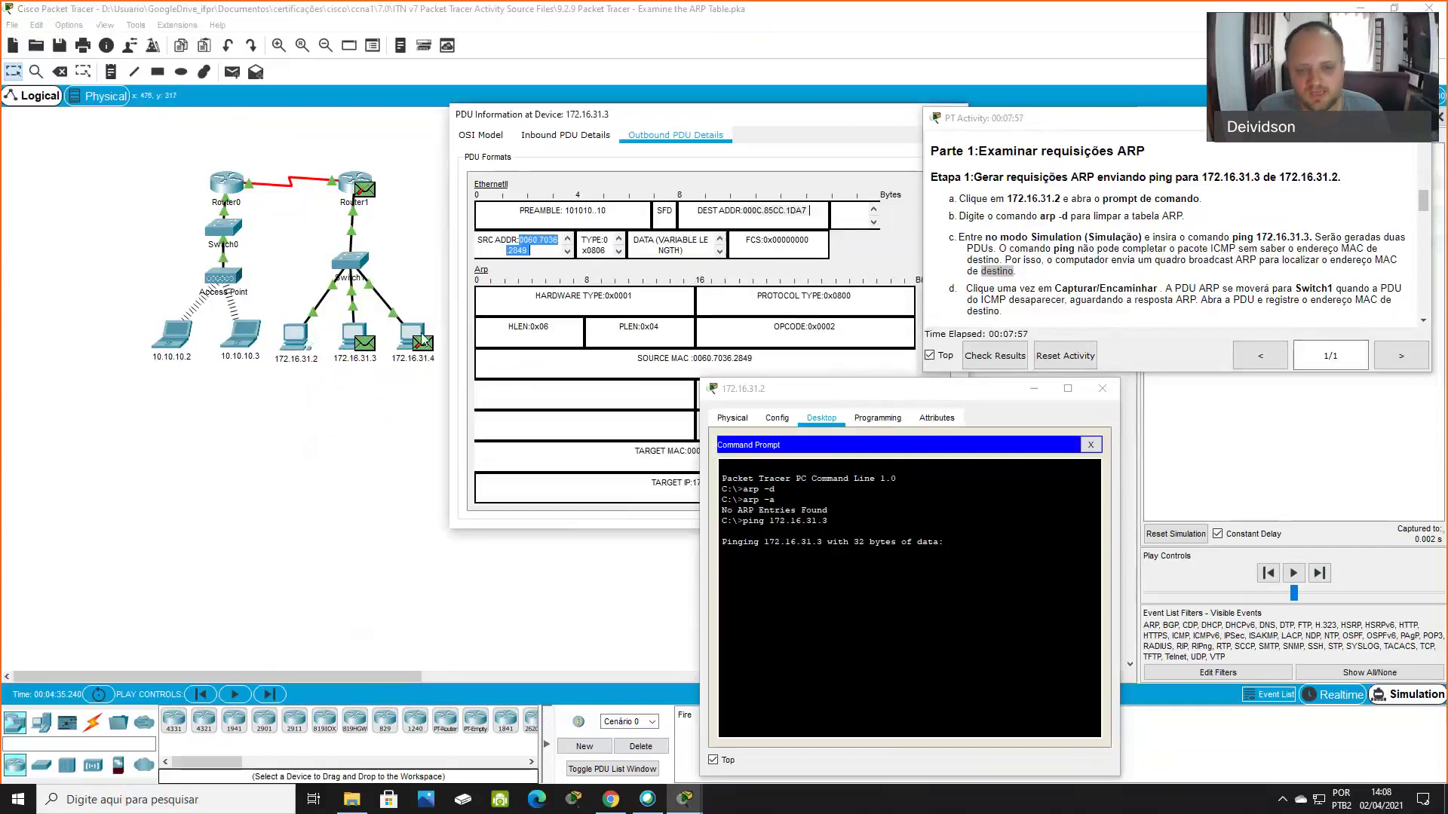
left_click_drag(726, 115, 627, 116)
left_click_drag(487, 252, 508, 251)
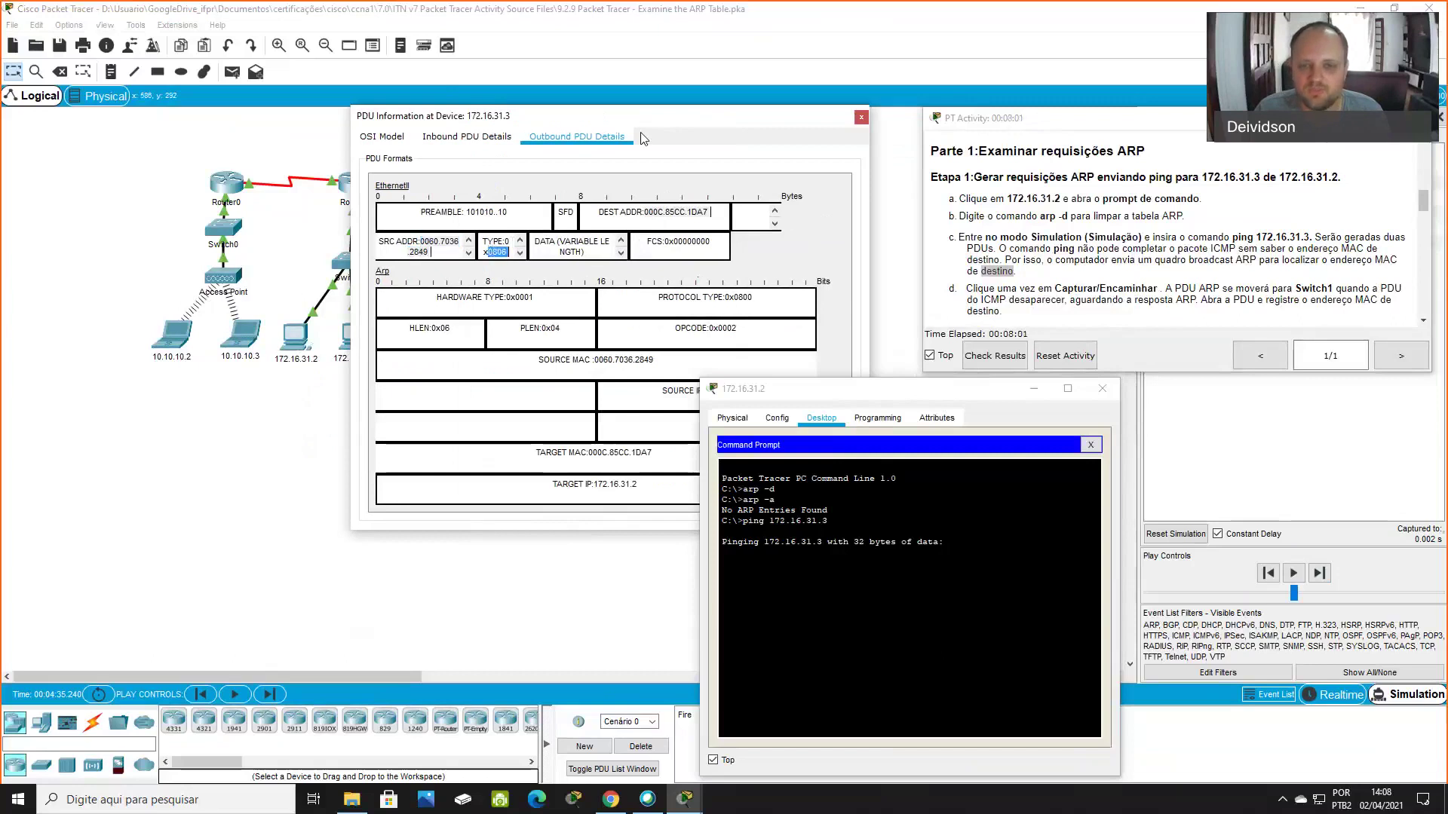
Examine the source MAC and source IP fields in the ARP section of the outbound PDU, keeping its window unobstructed
left_click_drag(558, 124, 396, 111)
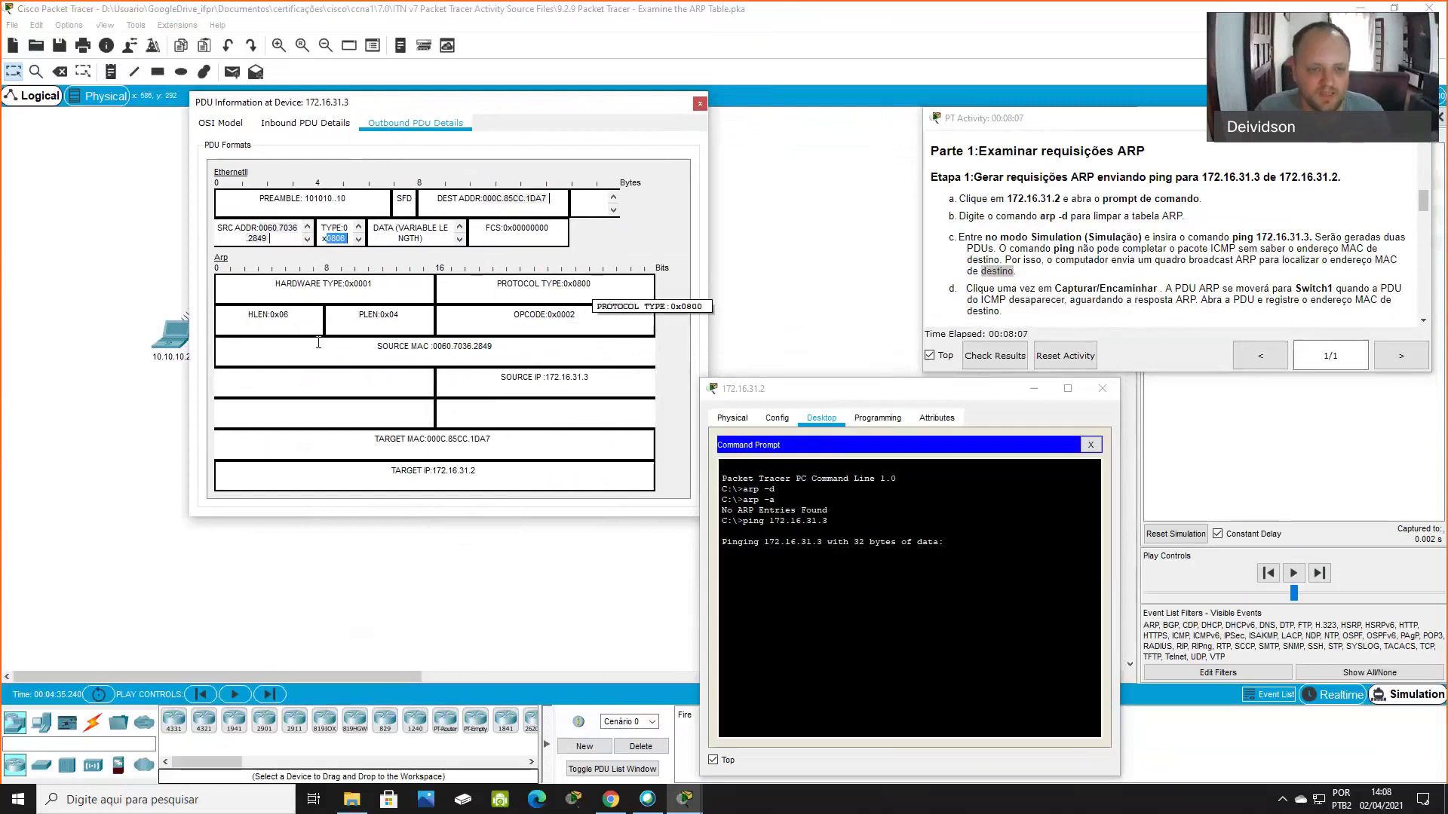
left_click_drag(433, 348, 560, 379)
left_click(500, 348)
left_click(551, 381)
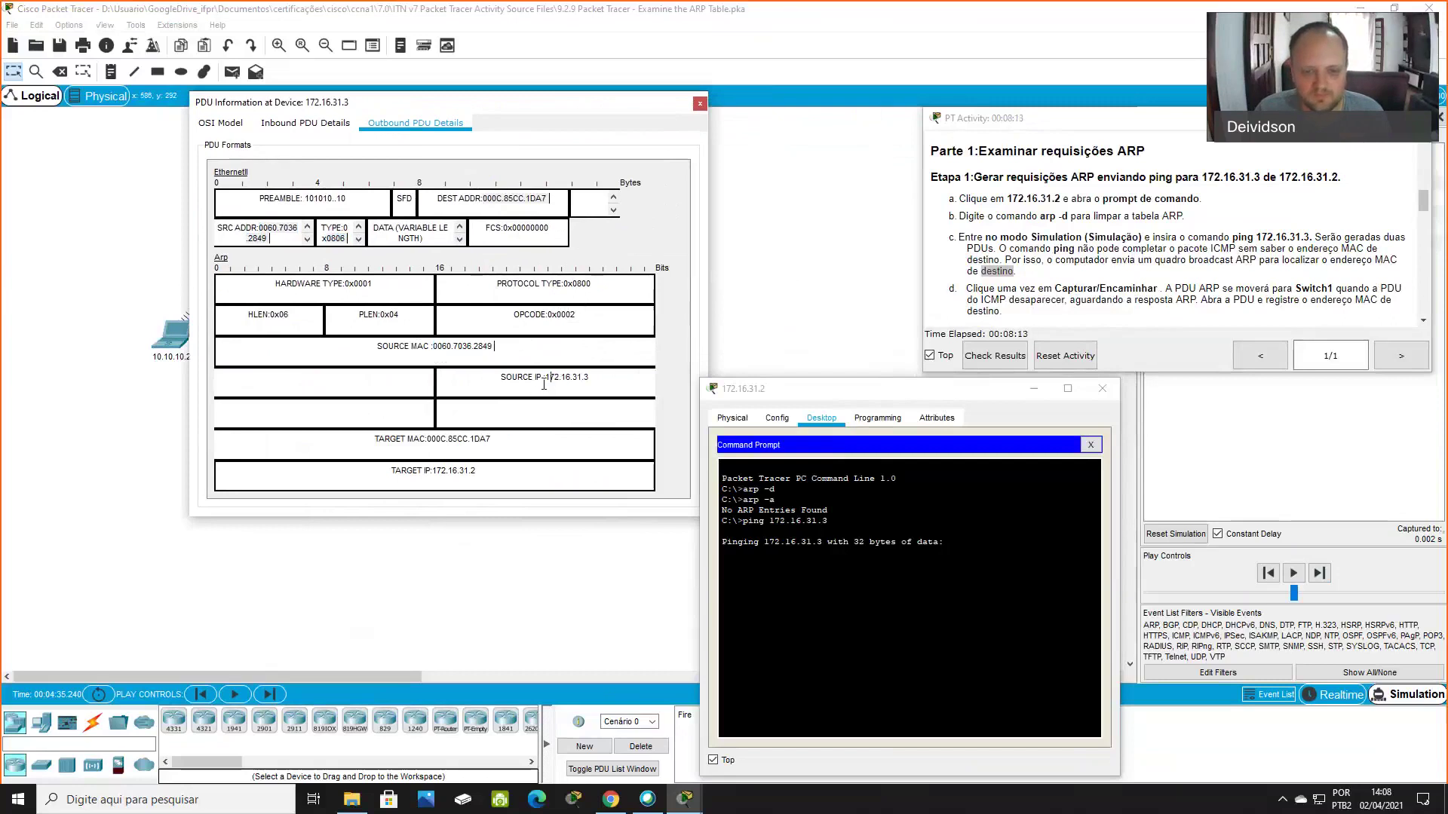
left_click(589, 376)
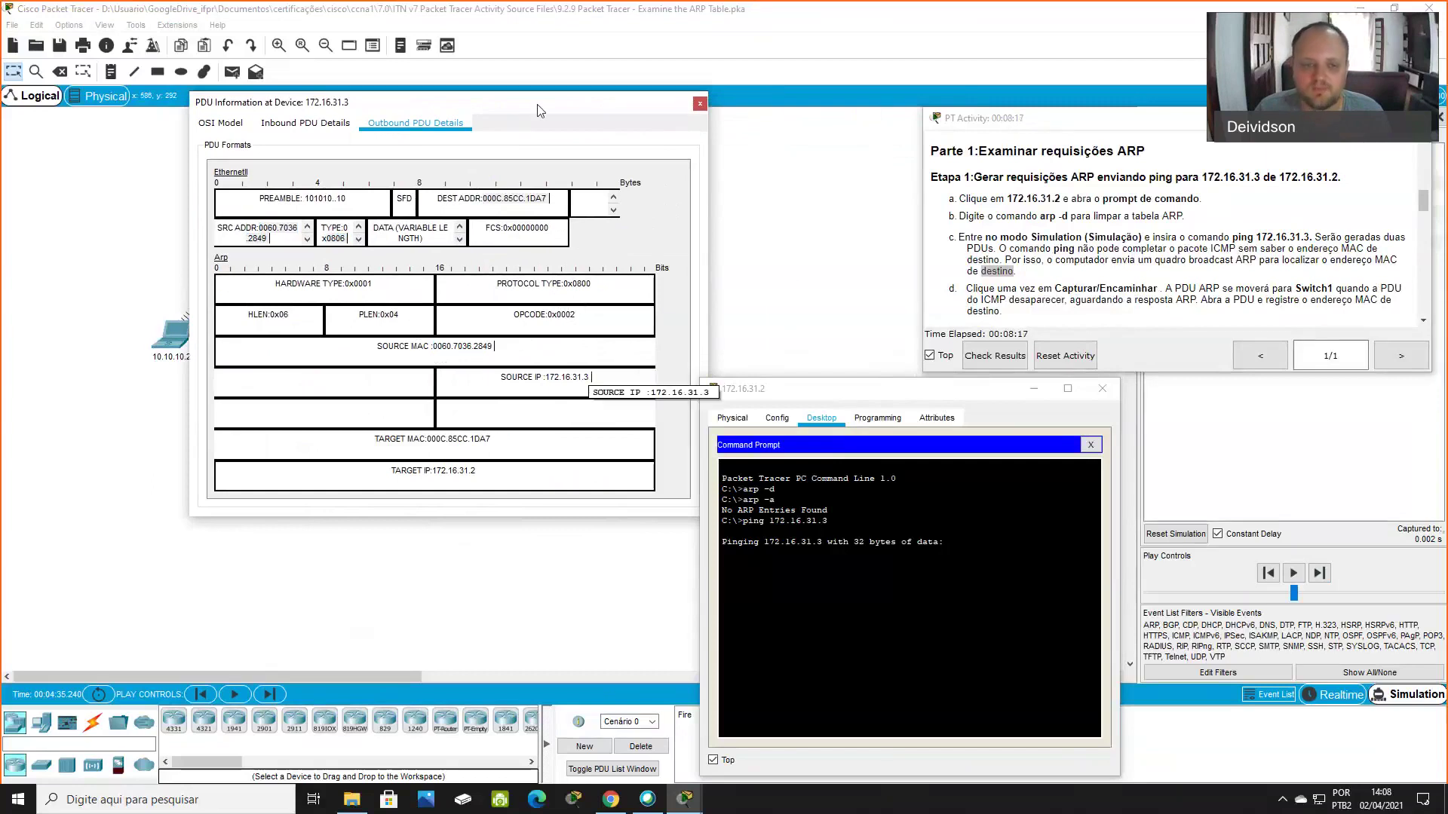
Arrange the PDU and command prompt windows to uncover the ARP section and end devices, and examine the target MAC field
left_click_drag(668, 104, 868, 79)
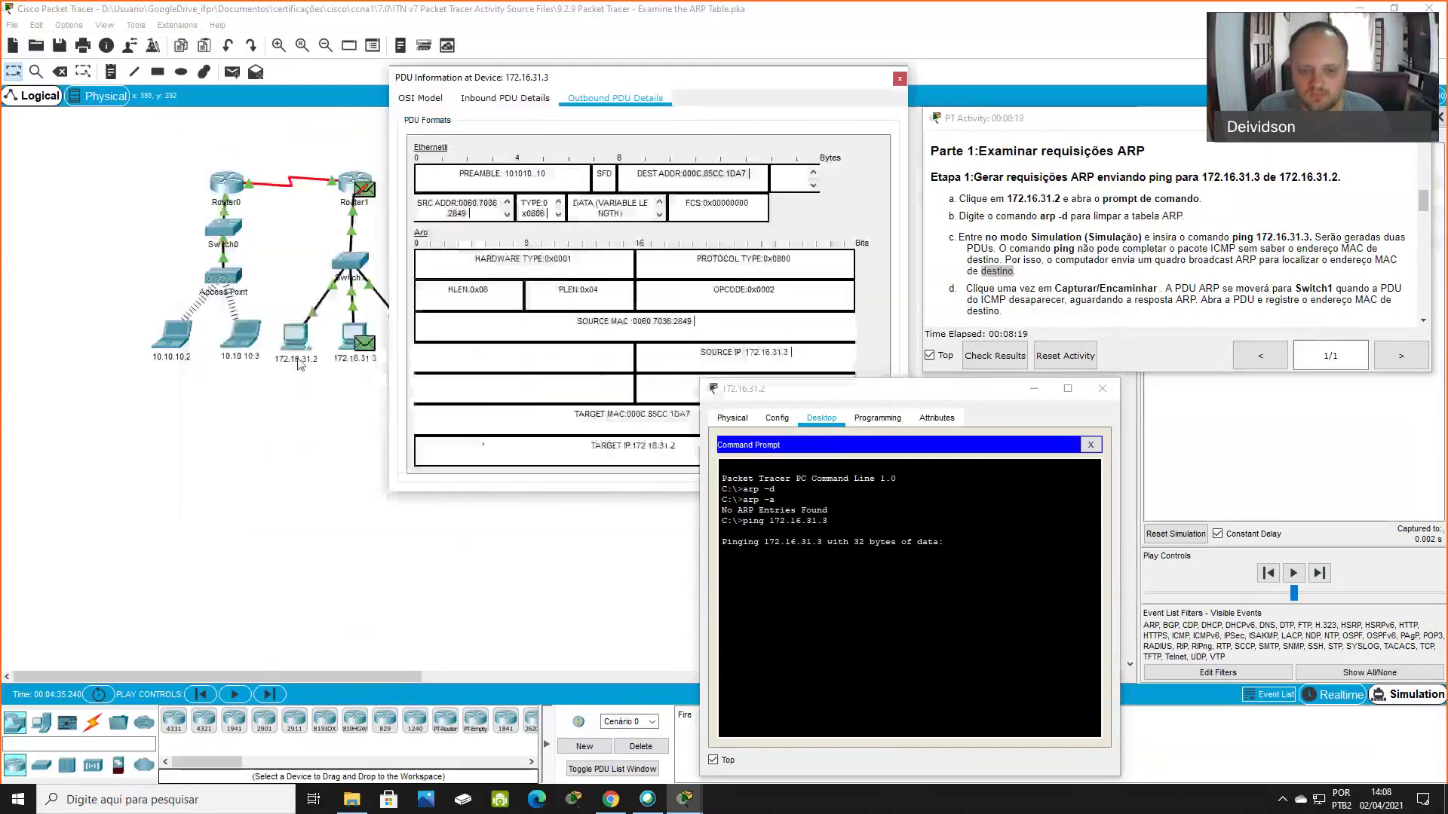
left_click_drag(1053, 391, 1229, 389)
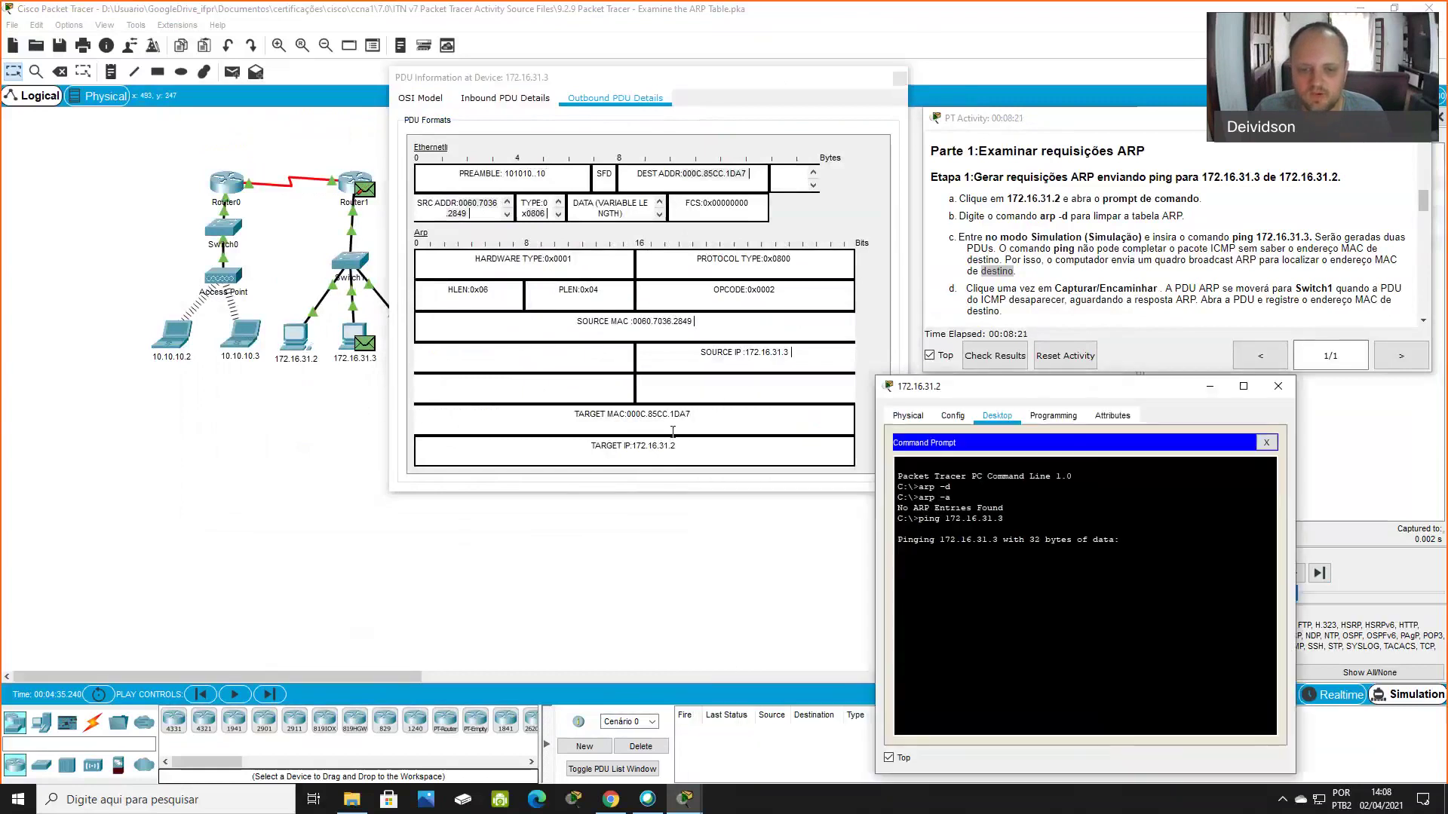
double_click(634, 415)
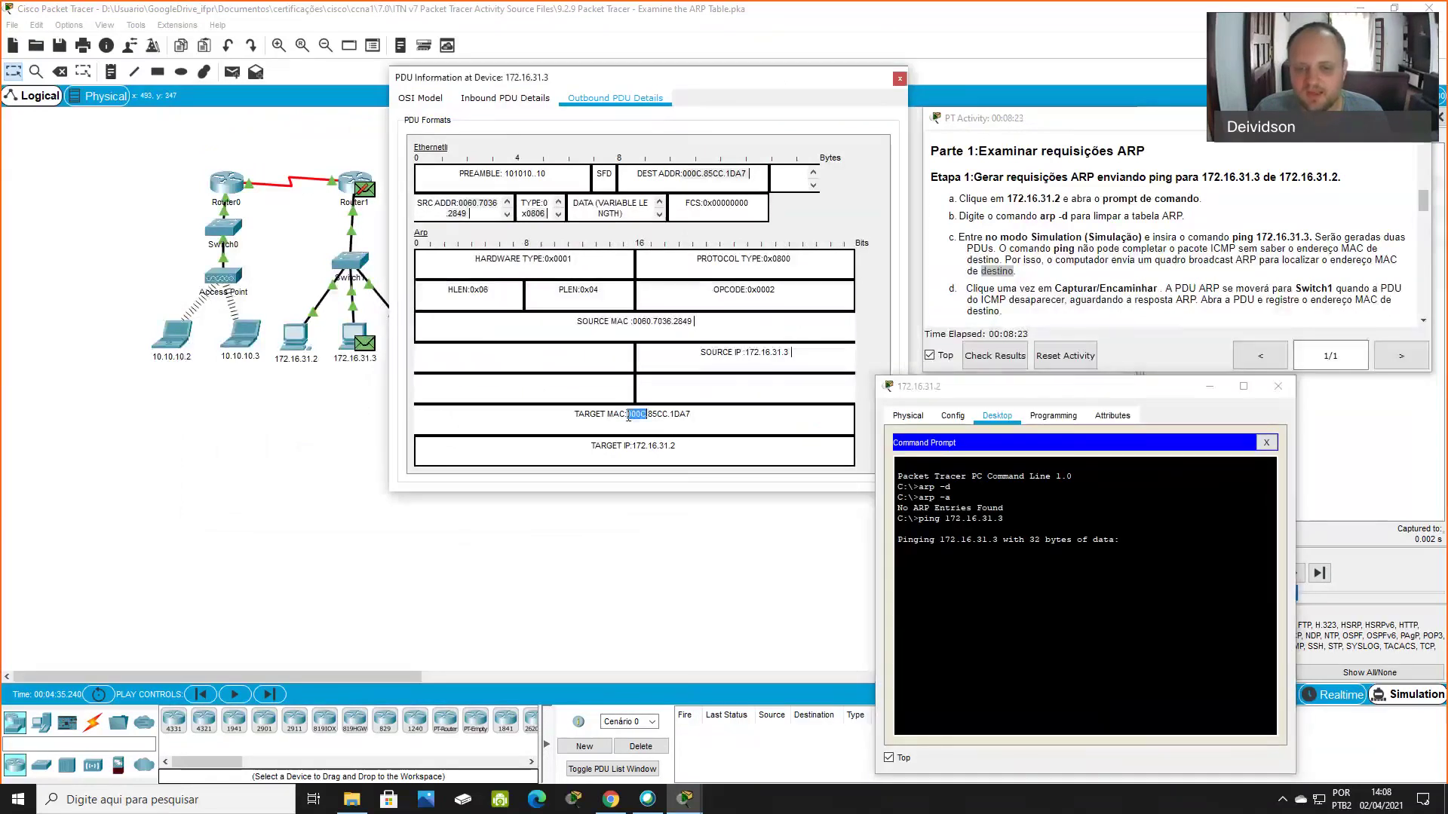
left_click(707, 415)
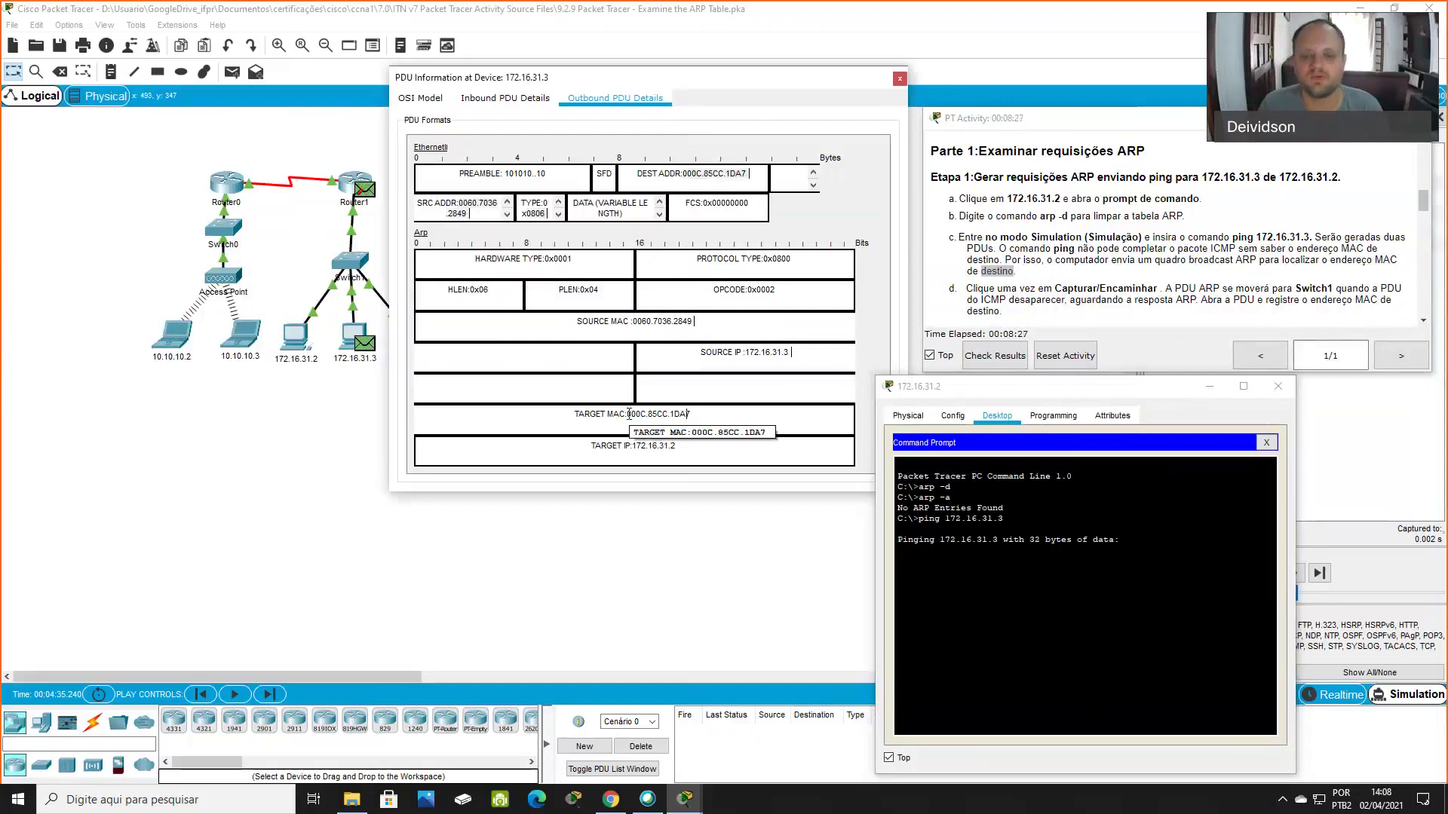
Compare the ARP source MAC with the interface details of 172.16.31.3, and check the target fields of the outbound PDU
left_click(351, 347)
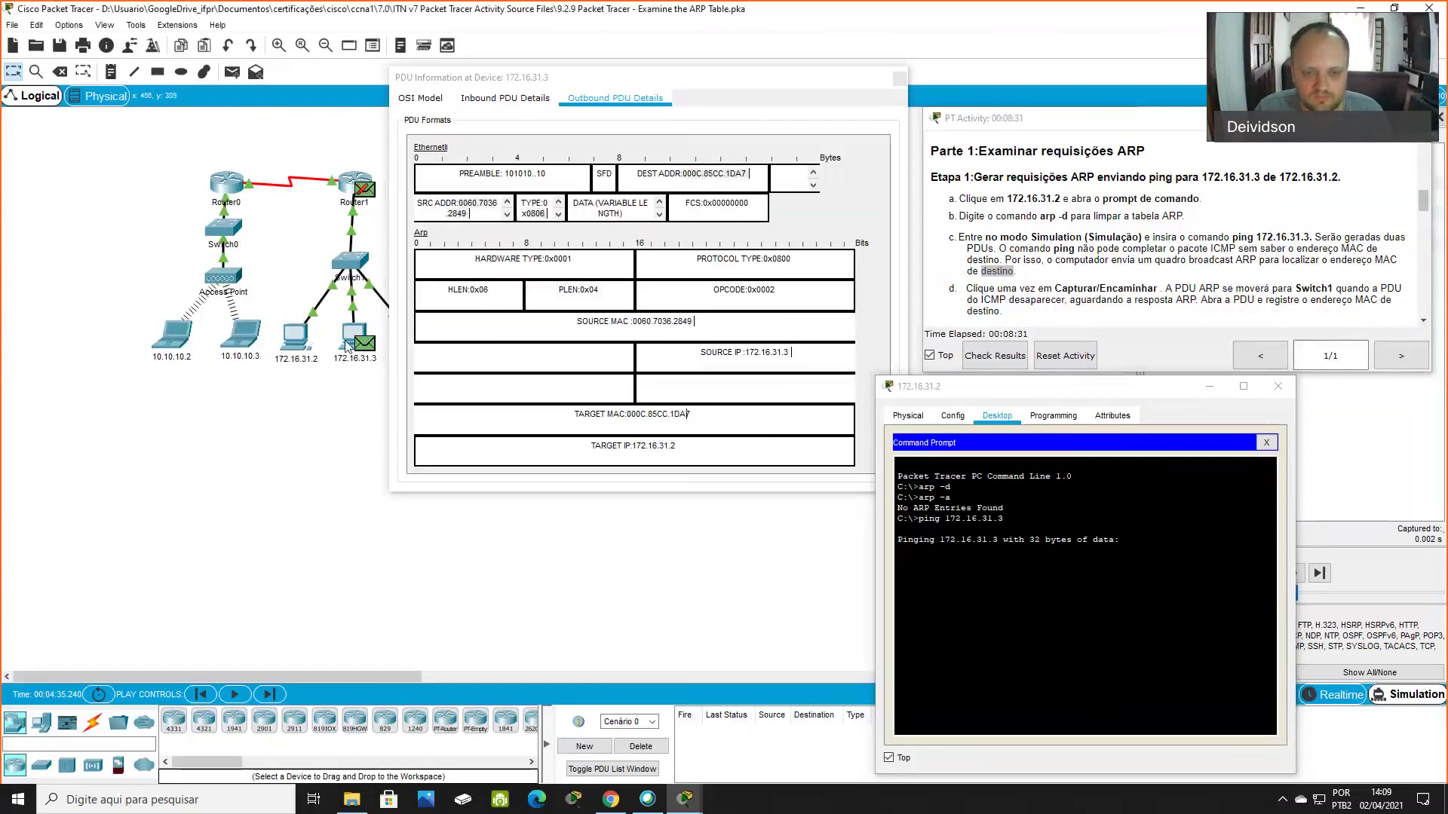
mouse_move(347, 345)
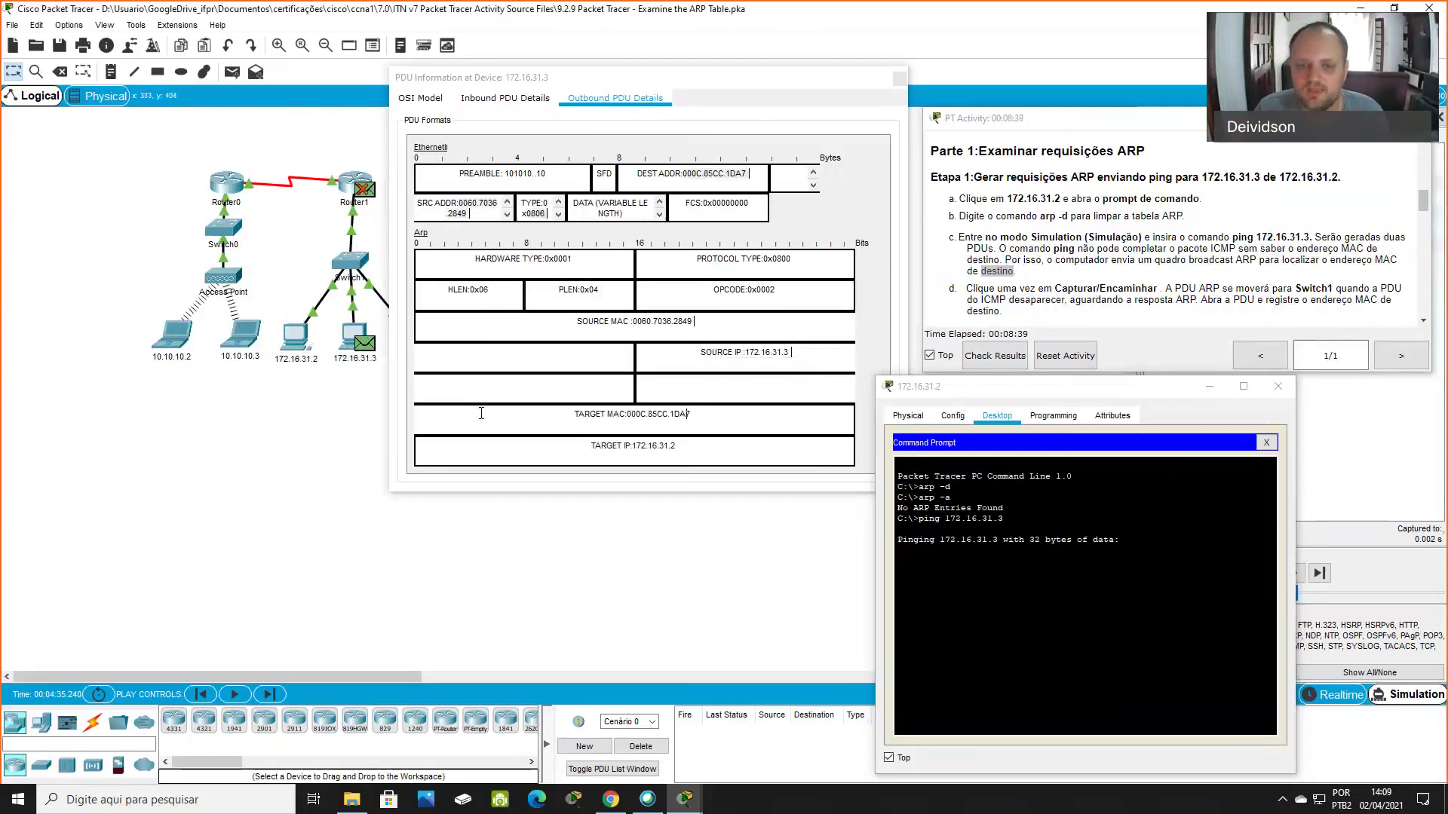
left_click(714, 323)
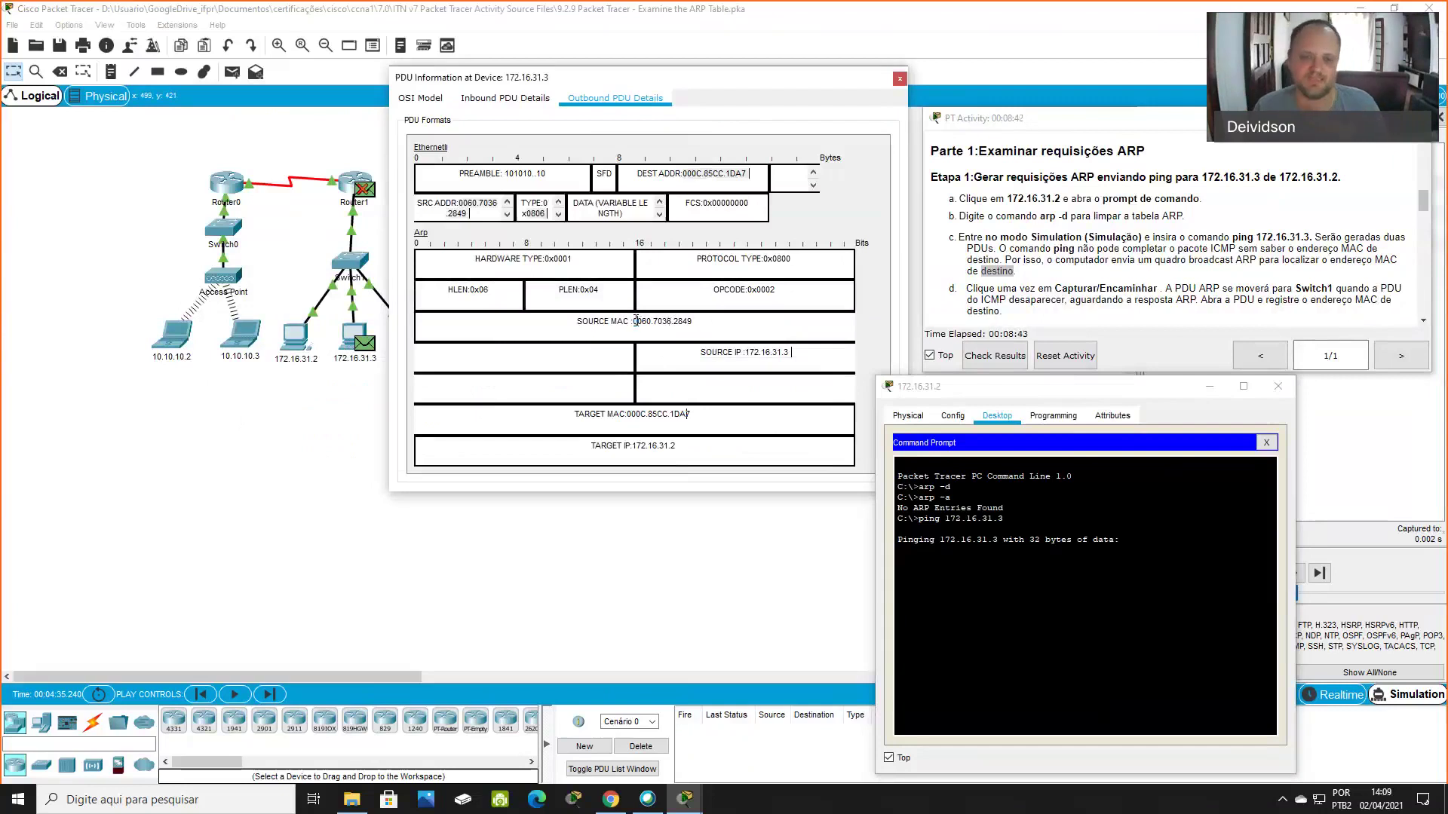
double_click(636, 320)
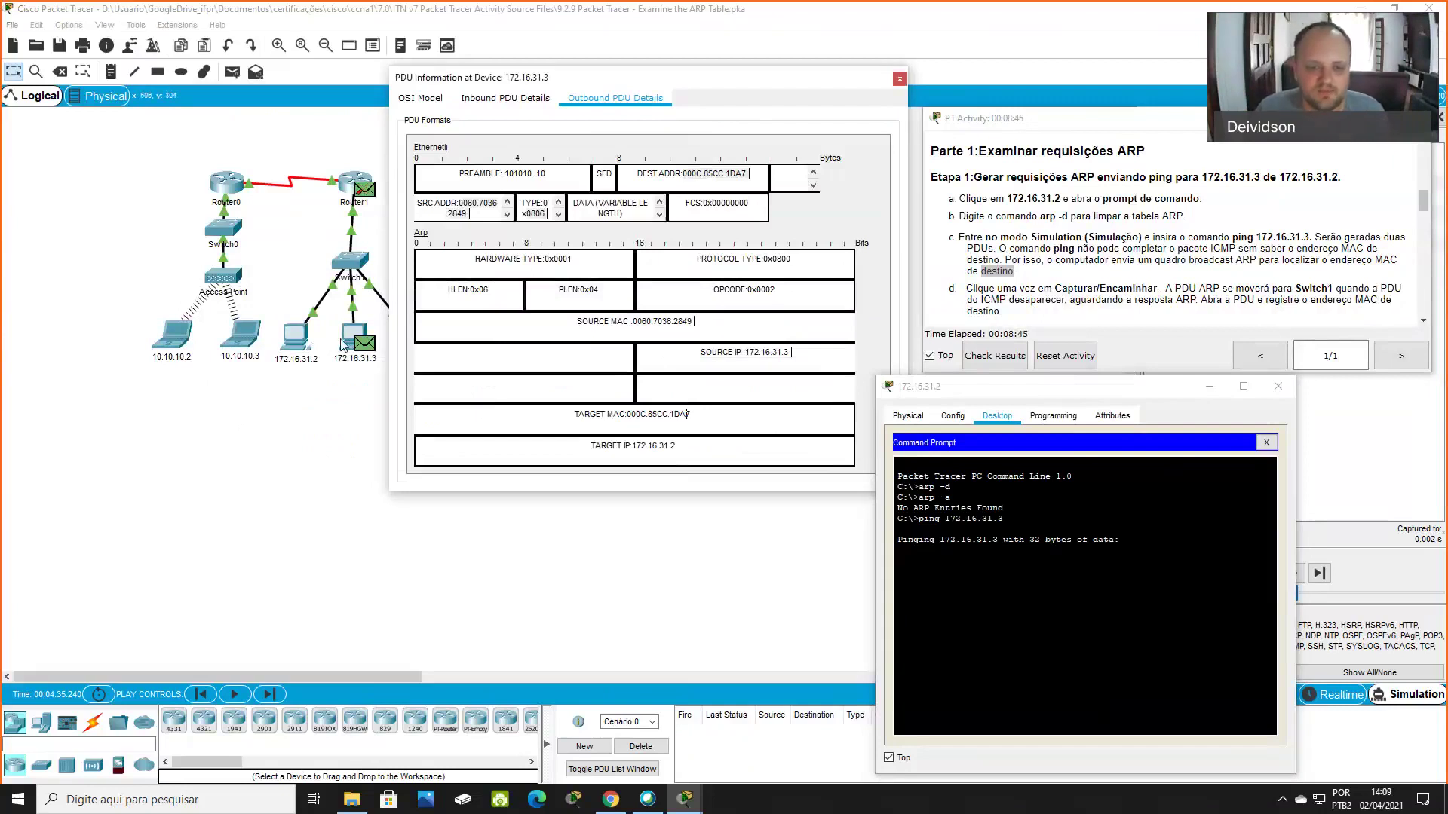
left_click(307, 425)
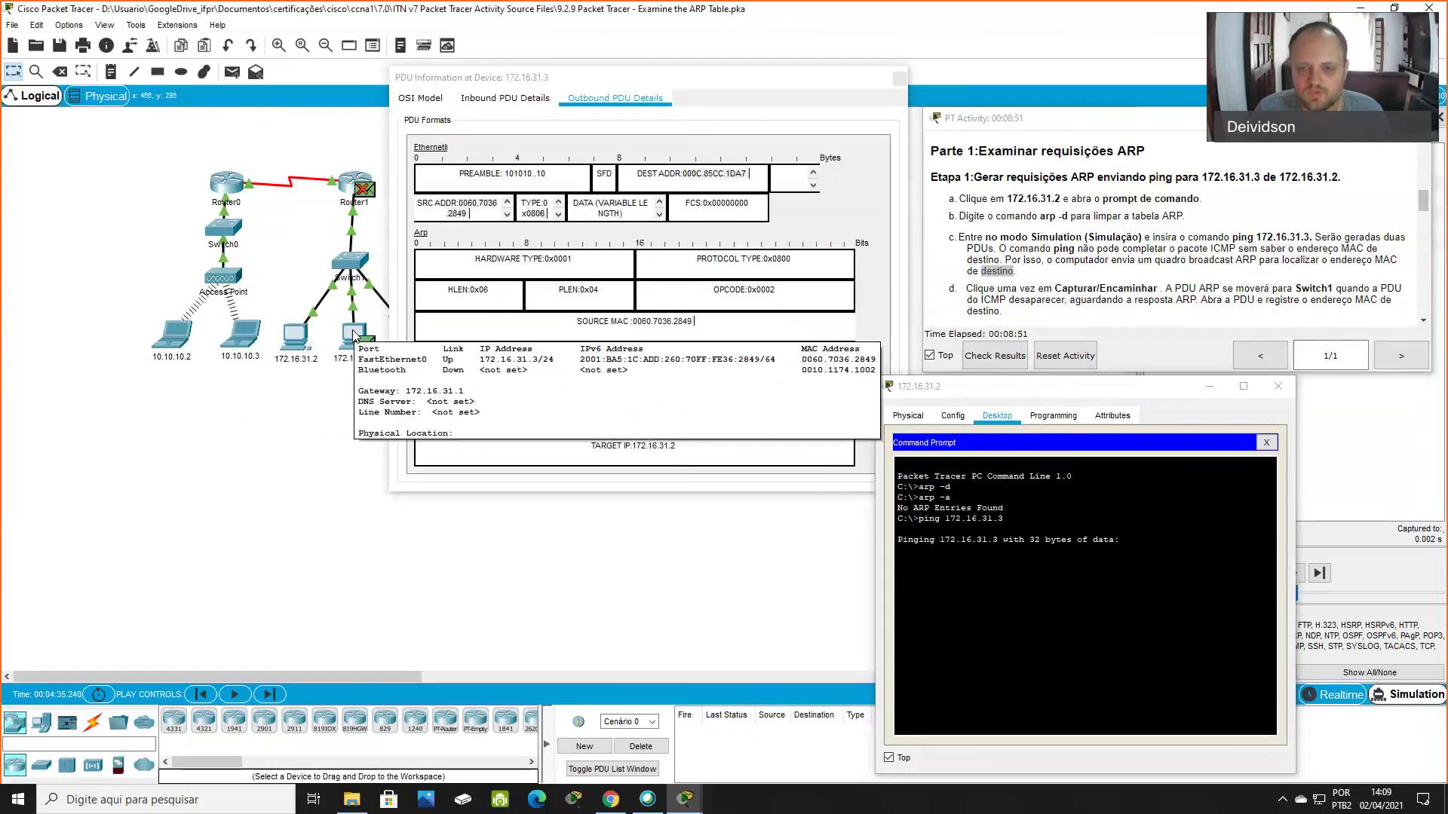
left_click(698, 422)
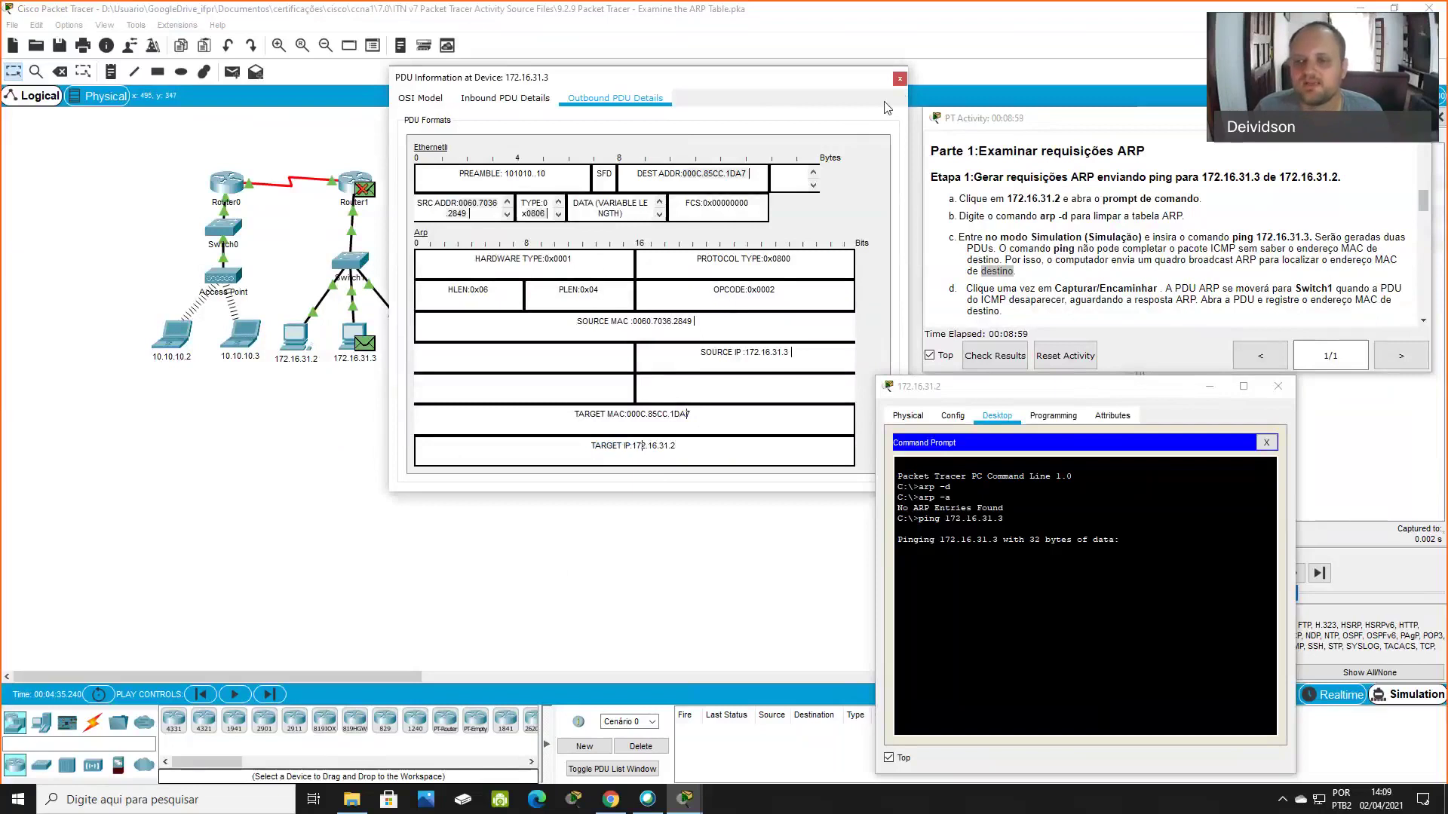
Close the PDU details, uncover the play controls, and advance the simulation until the ARP reply reaches 172.16.31.2
left_click(900, 78)
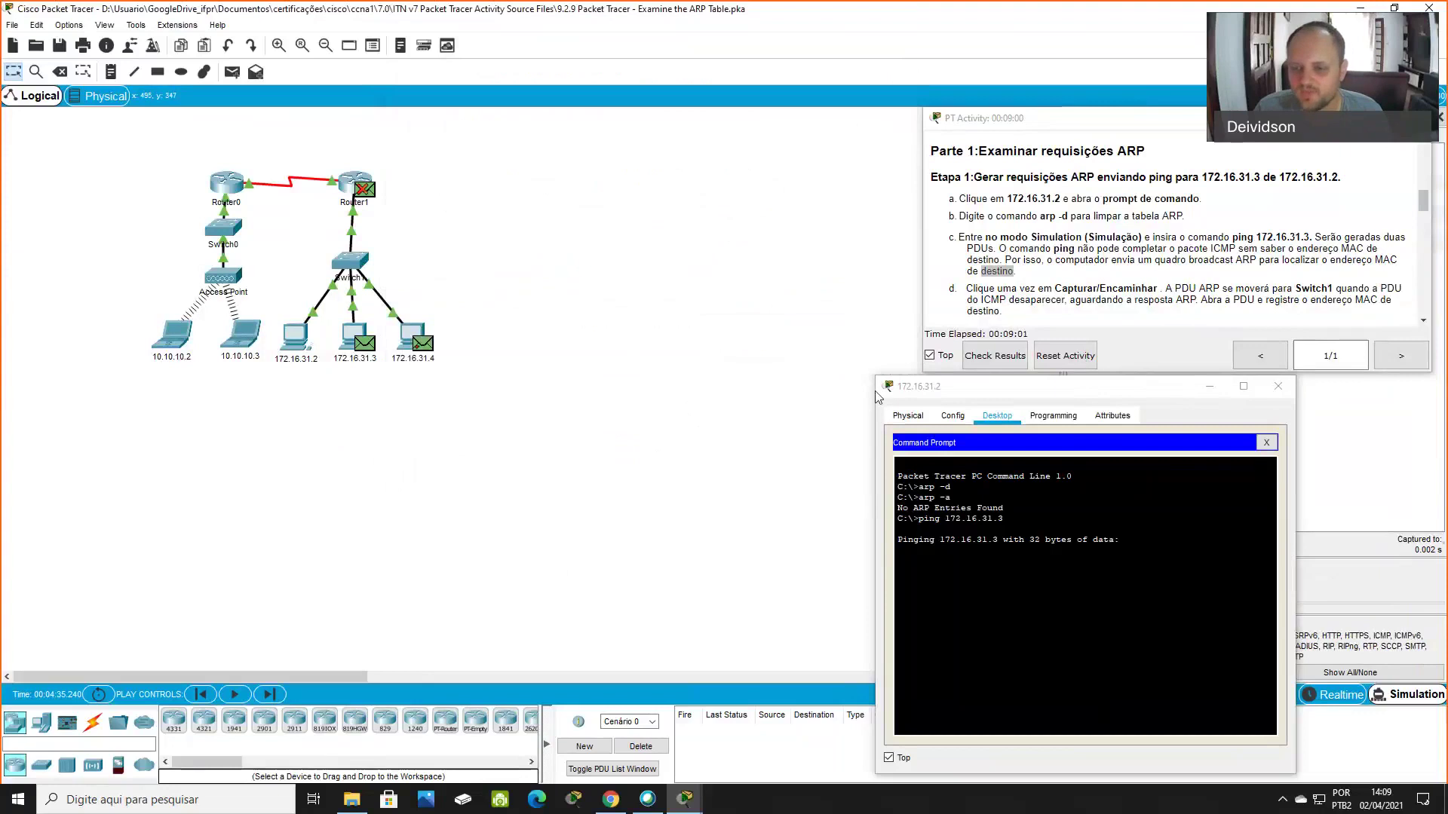
left_click_drag(942, 386, 695, 380)
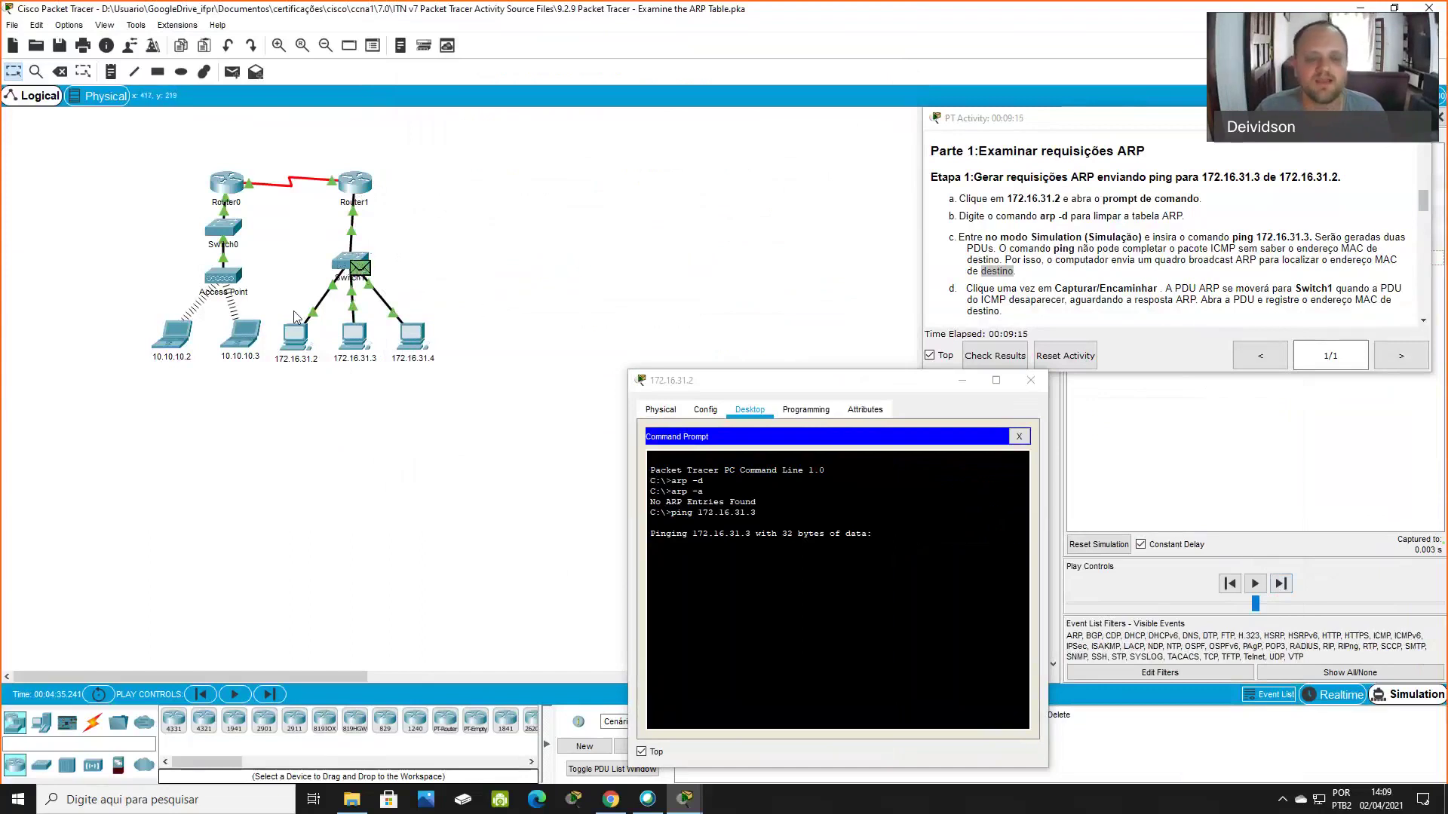
left_click(1281, 584)
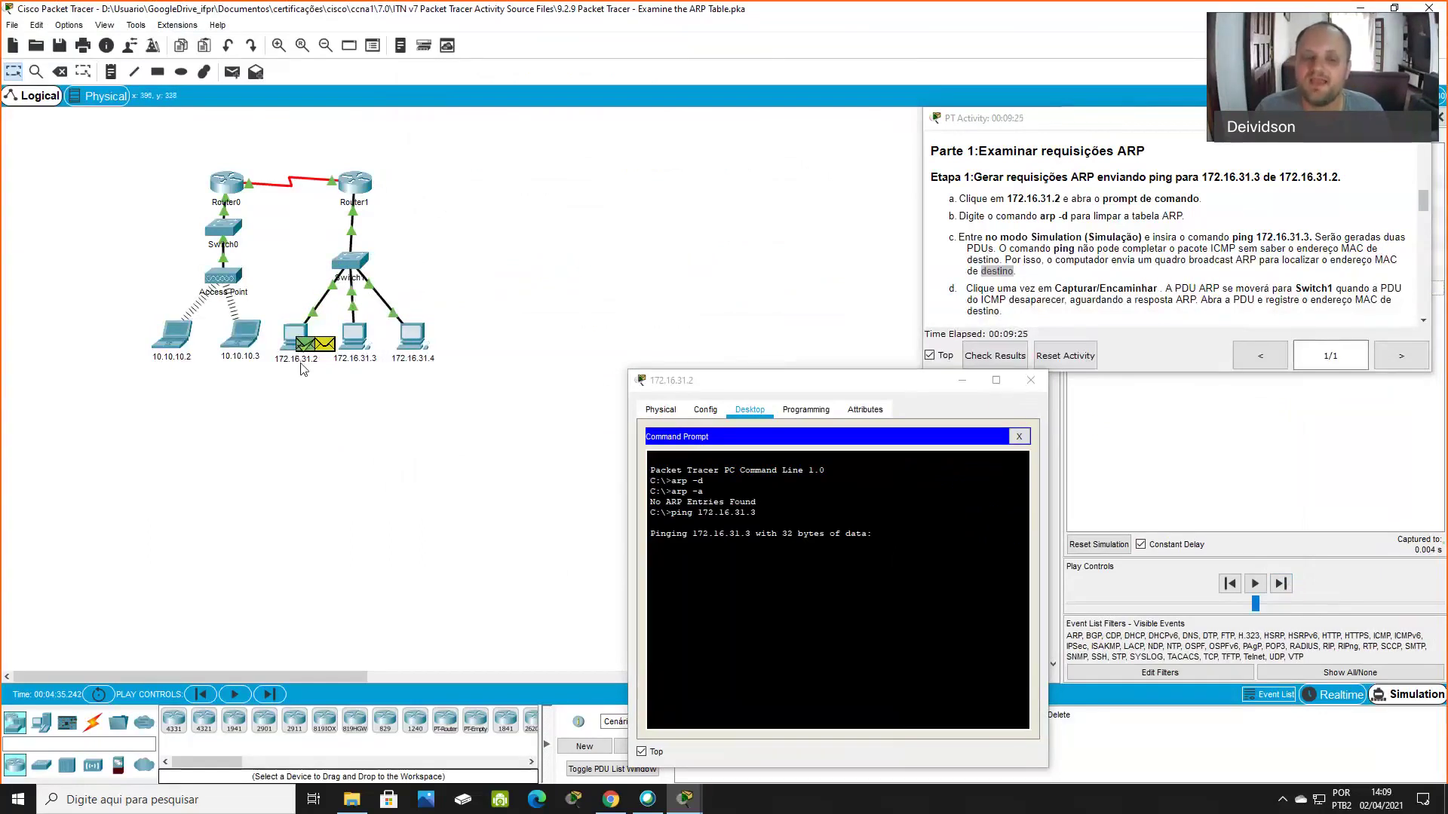
Open the waiting ICMP PDU at 172.16.31.2 and show its outbound details in an unobstructed window
left_click(327, 347)
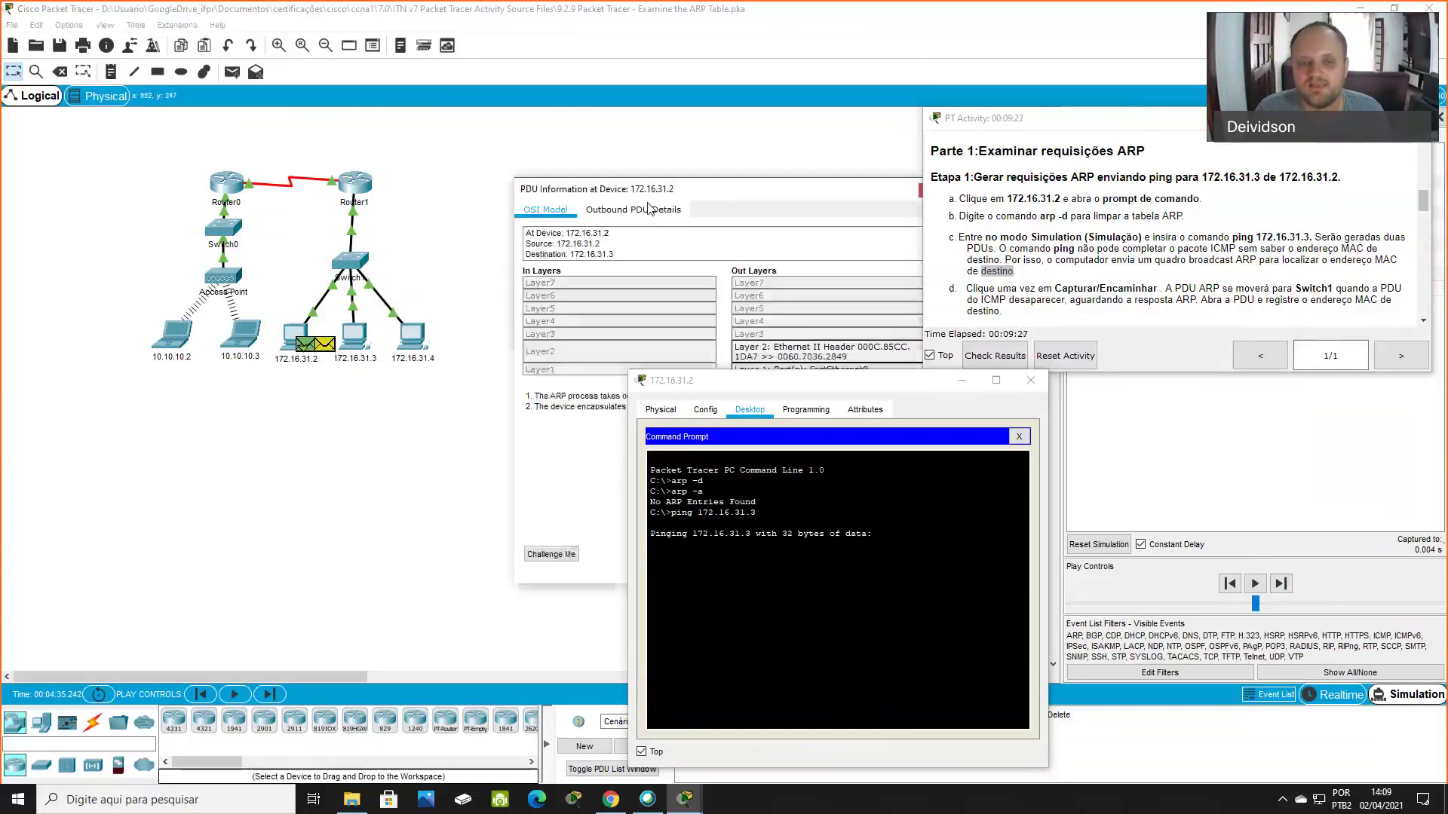
left_click_drag(551, 181, 356, 168)
left_click(437, 197)
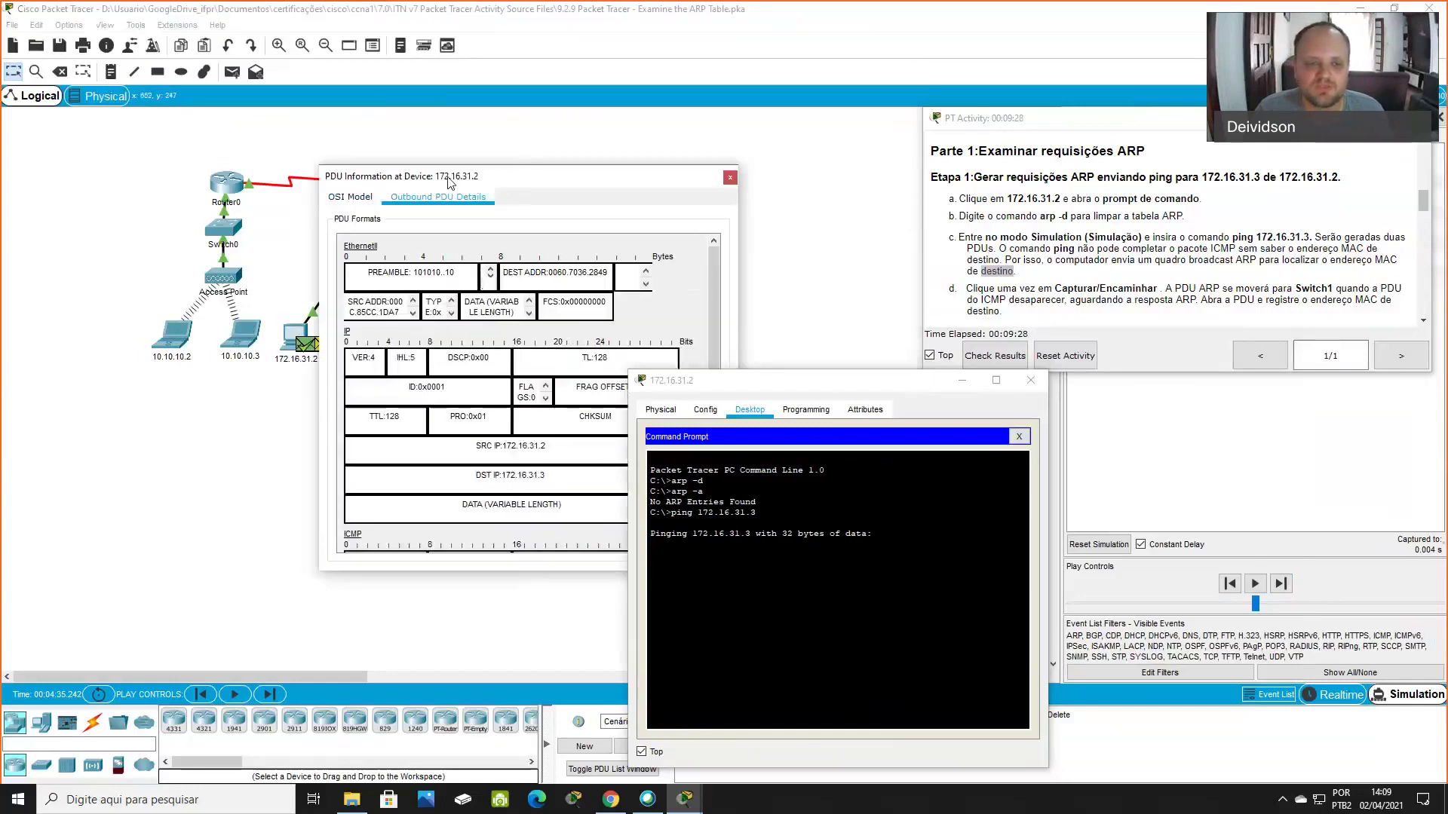
left_click_drag(474, 175, 369, 173)
Examine the ICMP section, IP header and Ethernet II destination address of the outbound PDU, and close its details
scroll(381, 429, "down", 4)
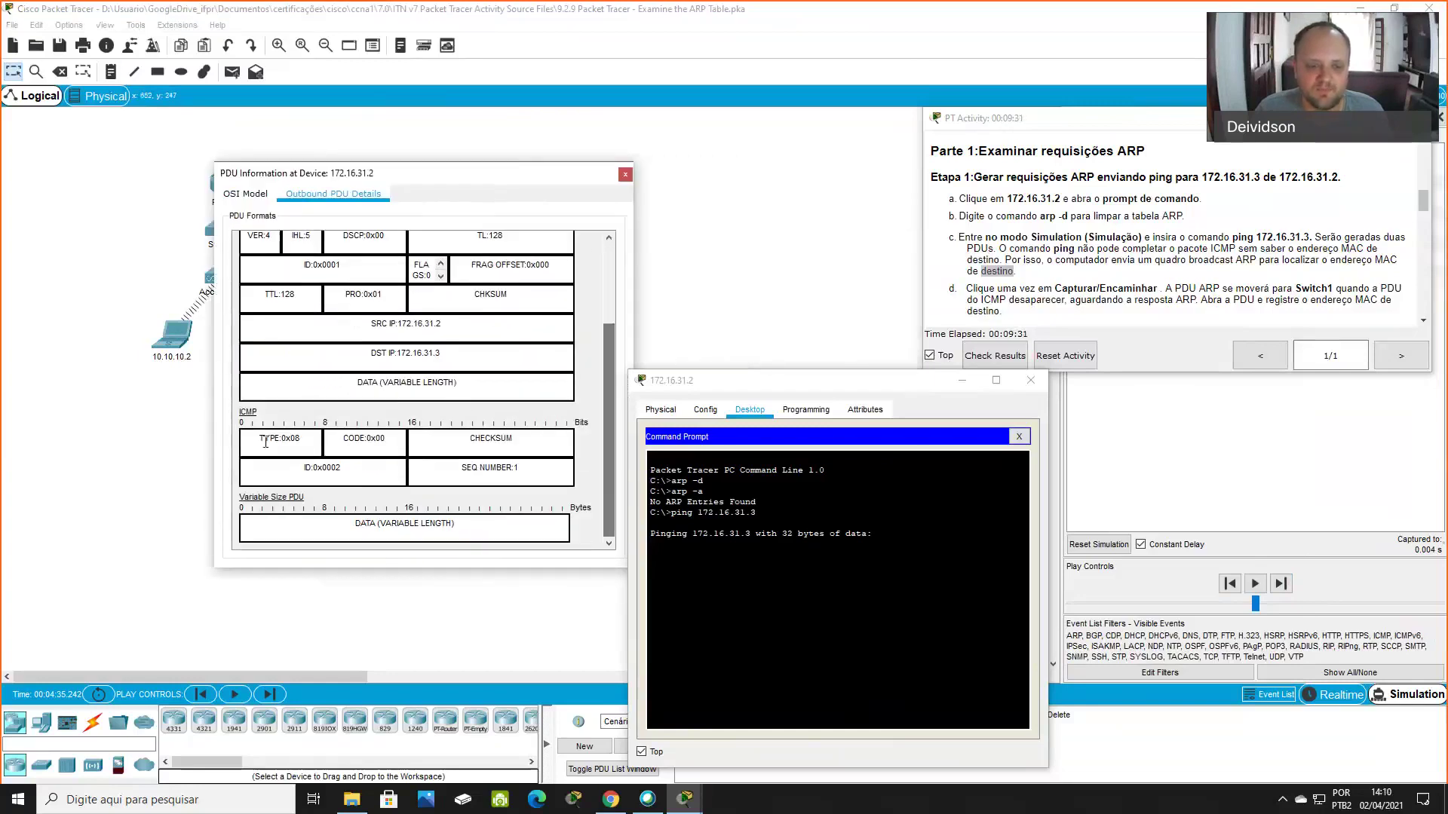
scroll(609, 381, "up", 2)
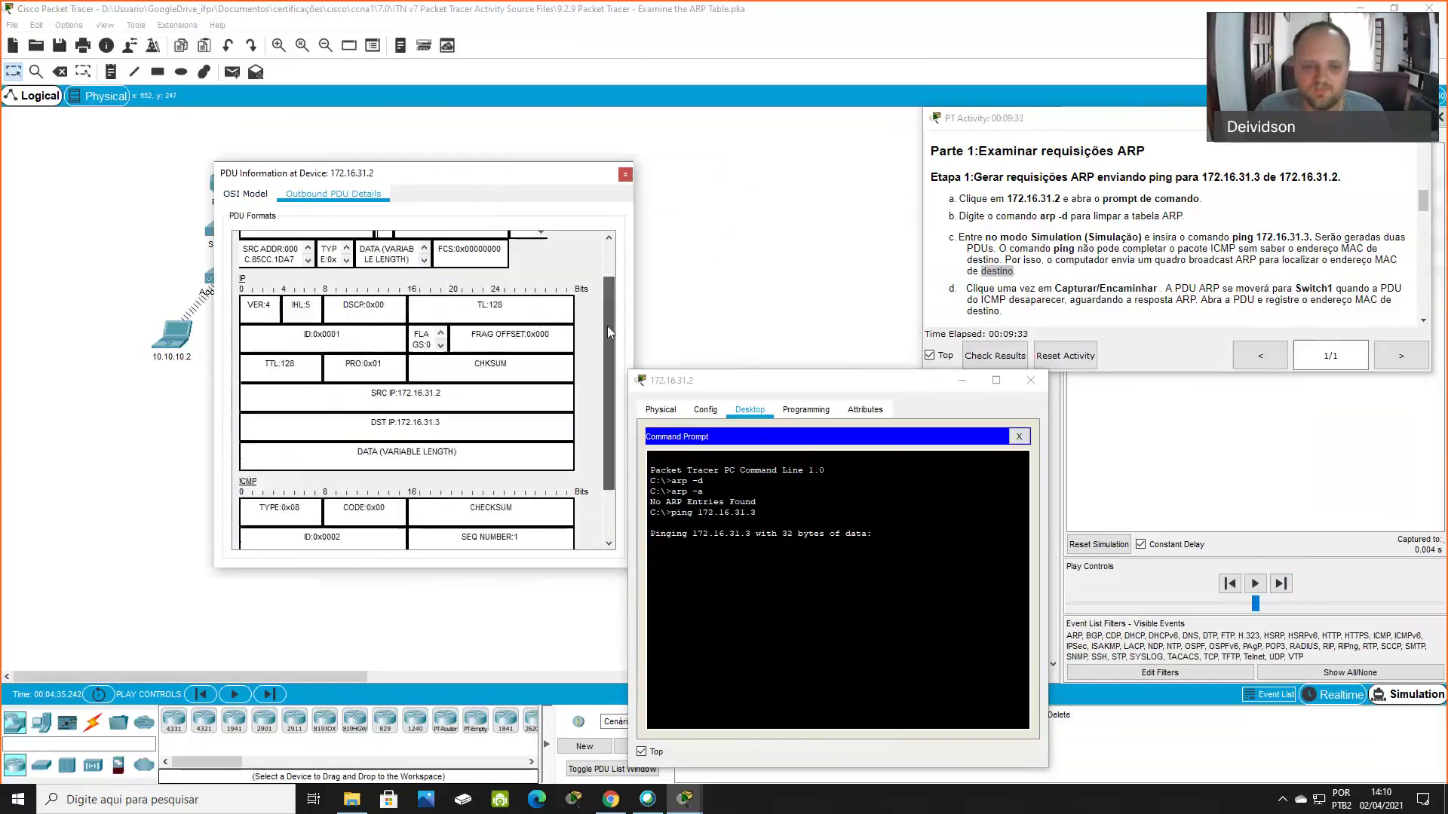
scroll(609, 377, "up", 2)
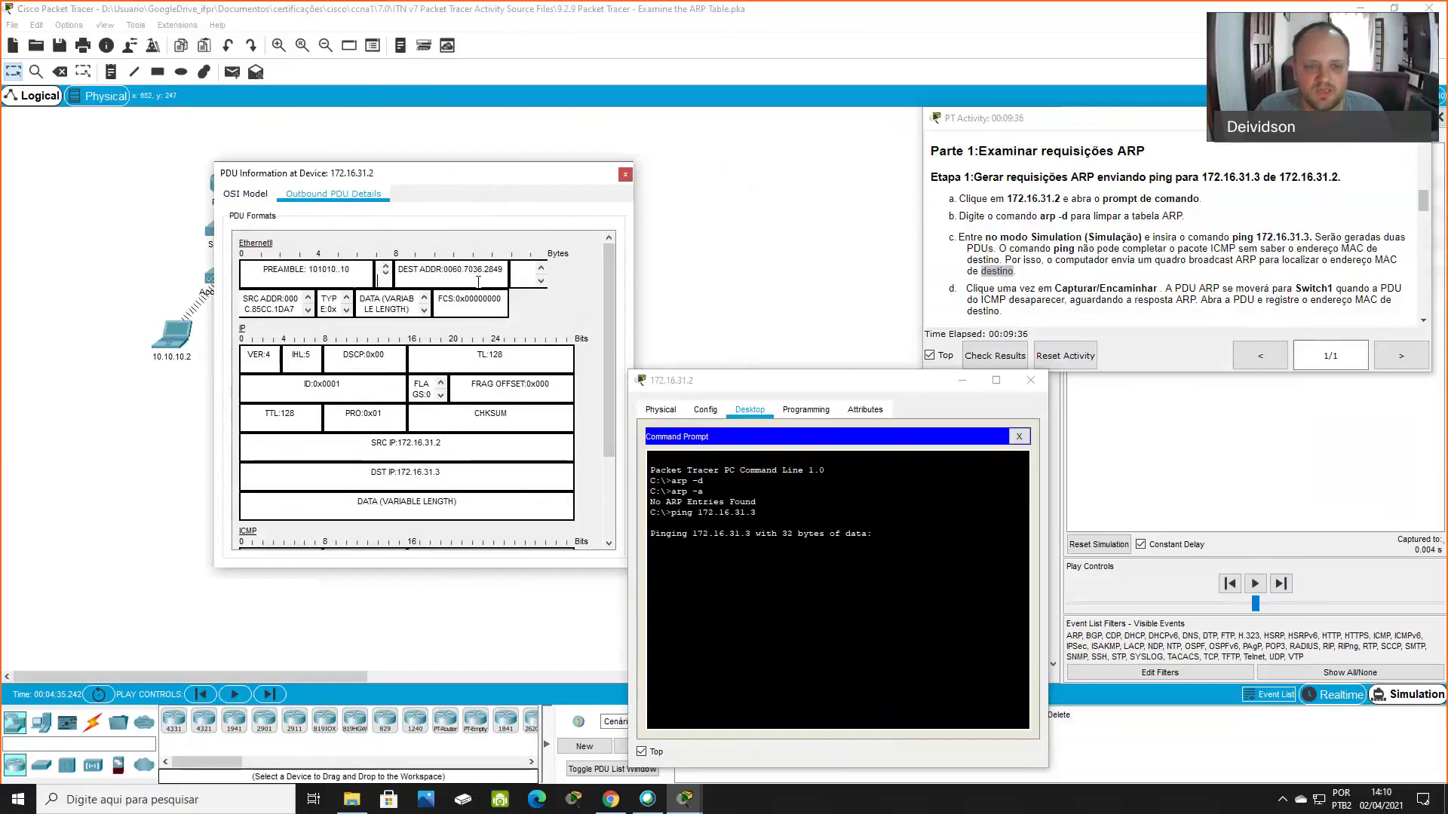
left_click_drag(442, 270, 501, 267)
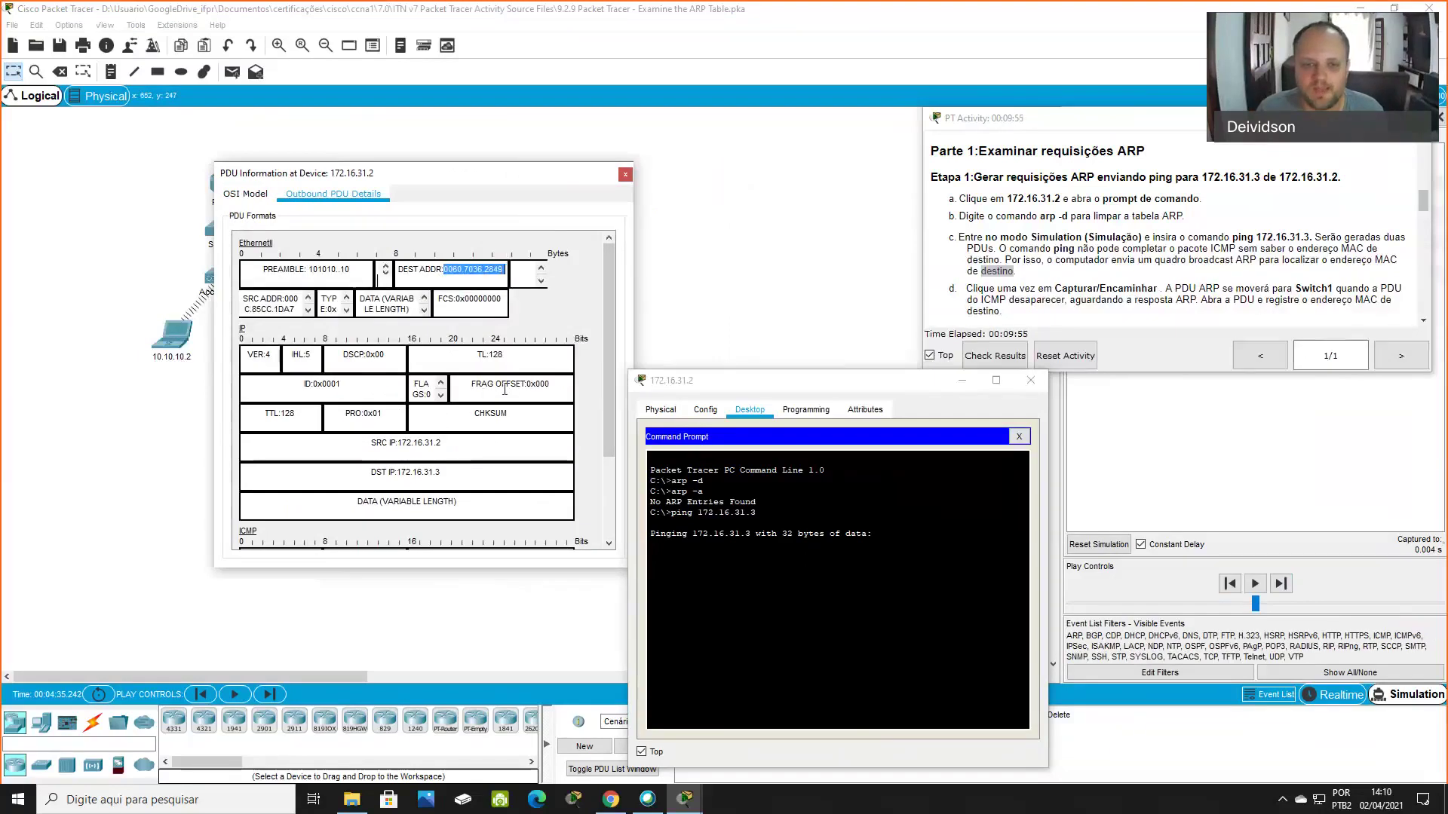
left_click(625, 176)
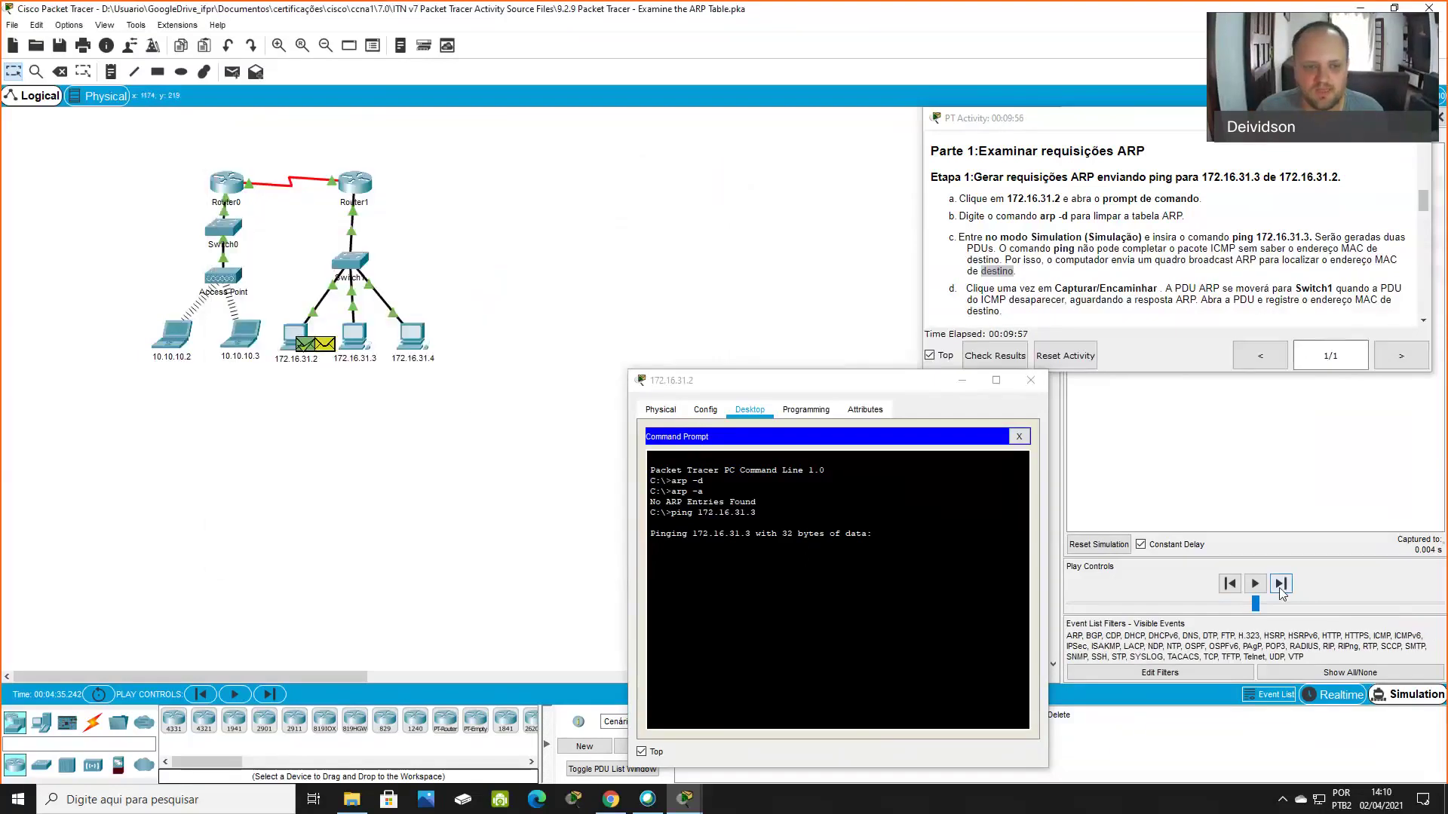
Advance the simulation so the ICMP request passes through Switch1 to 172.16.31.3 and the echo reply returns to 172.16.31.2
left_click(1279, 588)
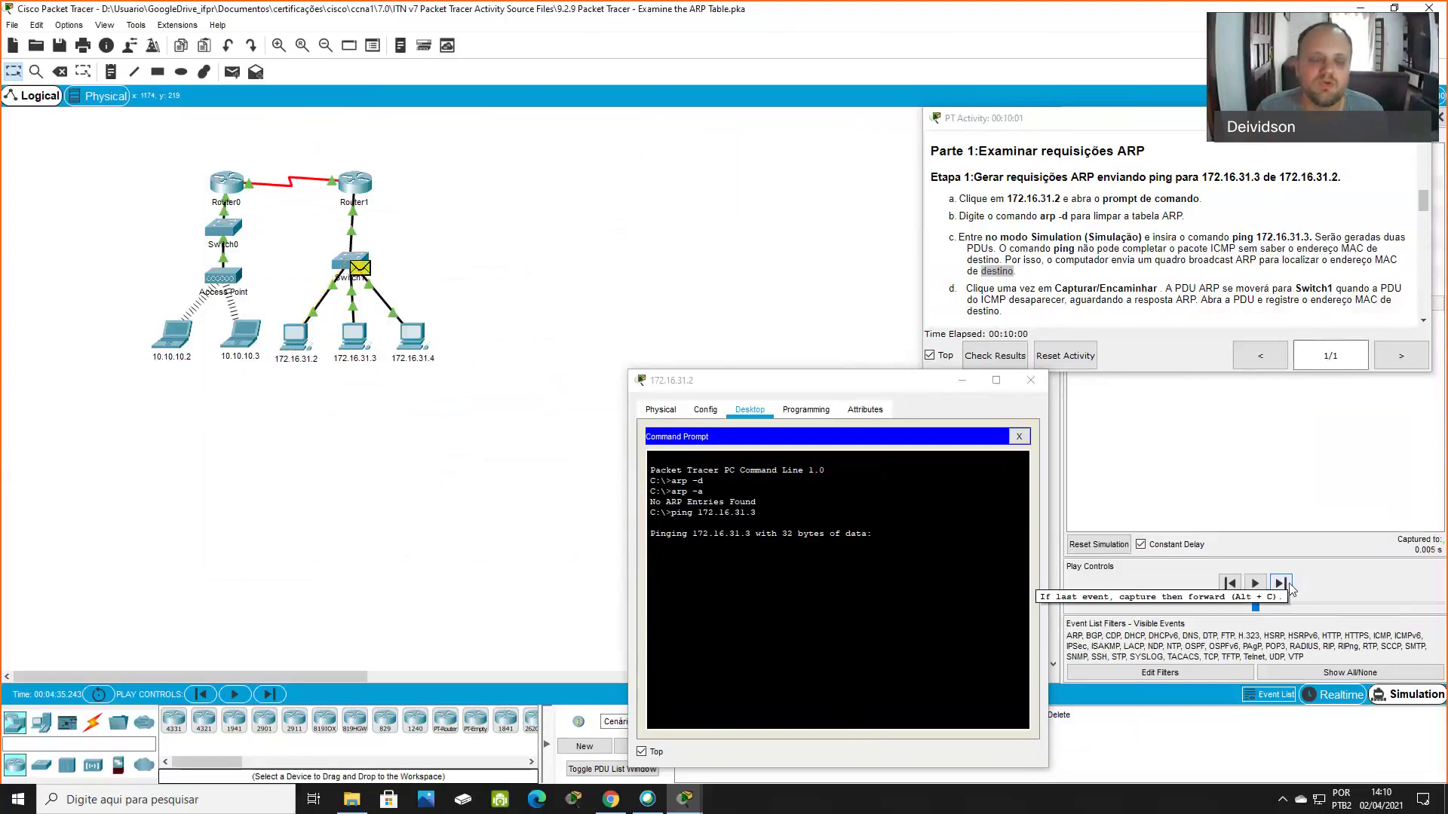
left_click(1289, 586)
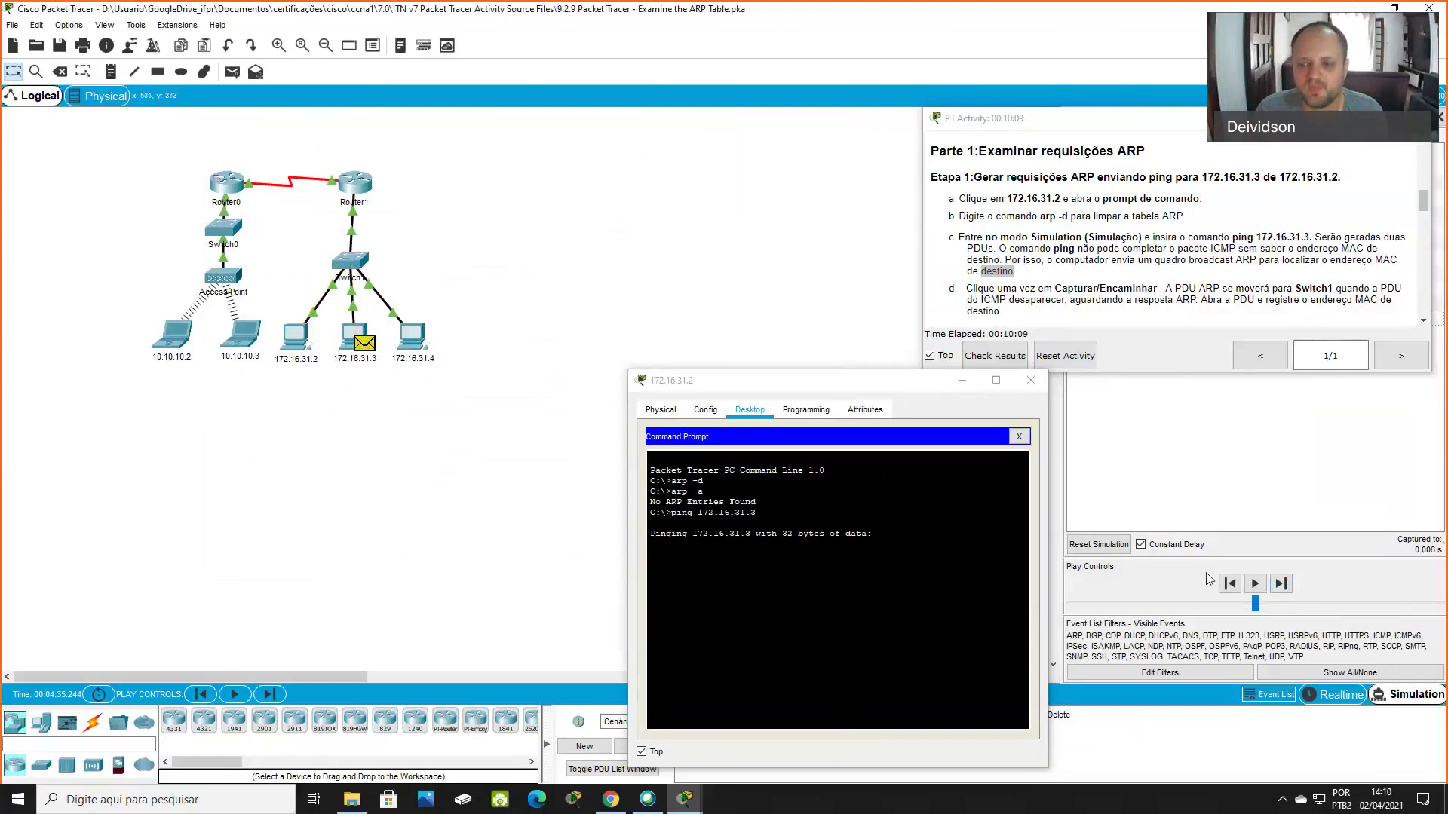
left_click(1280, 585)
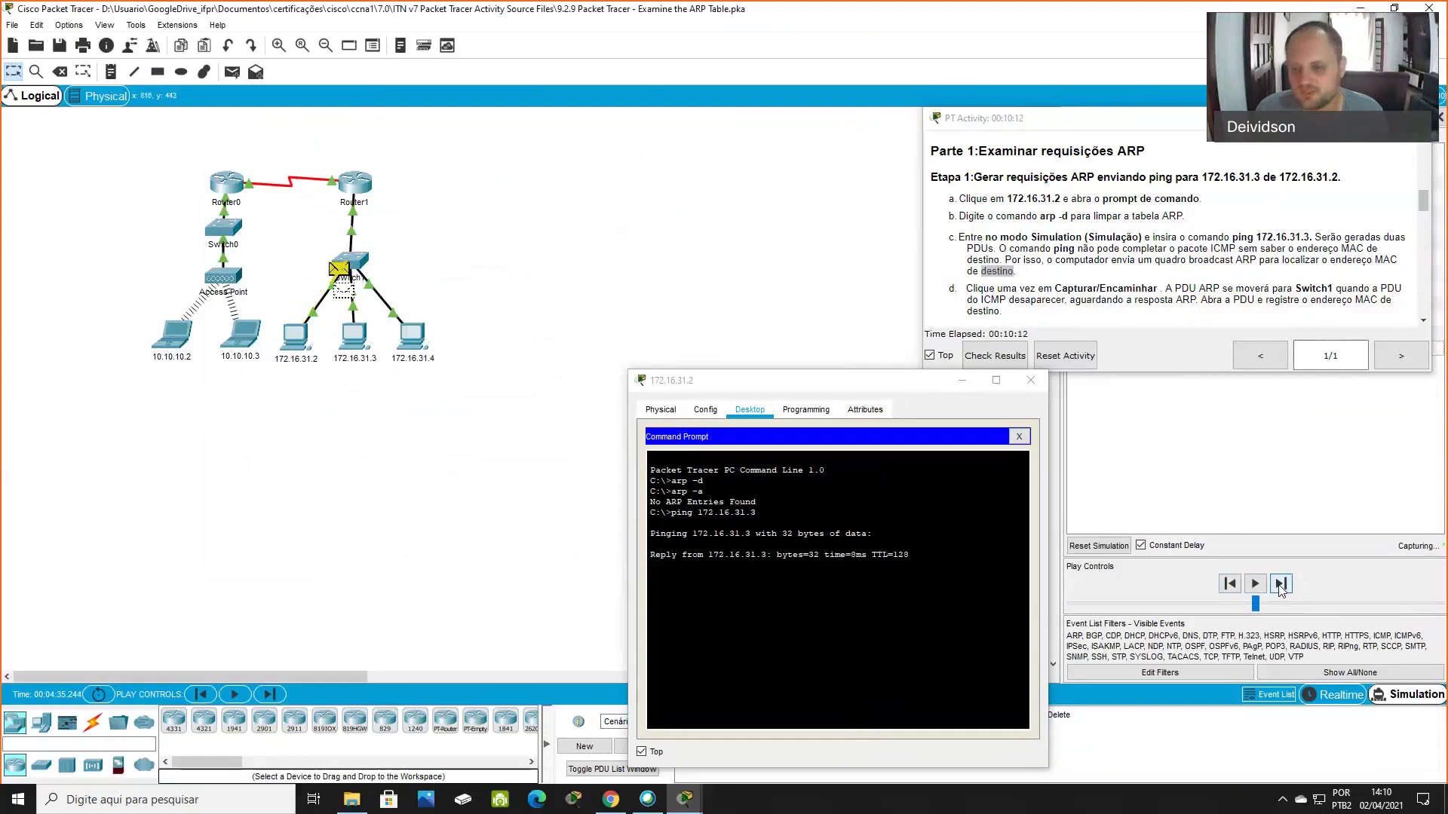
Review the instruction d question asking whether the address is listed in the table above
scroll(1158, 248, "down", 1)
scroll(1158, 248, "down", 1)
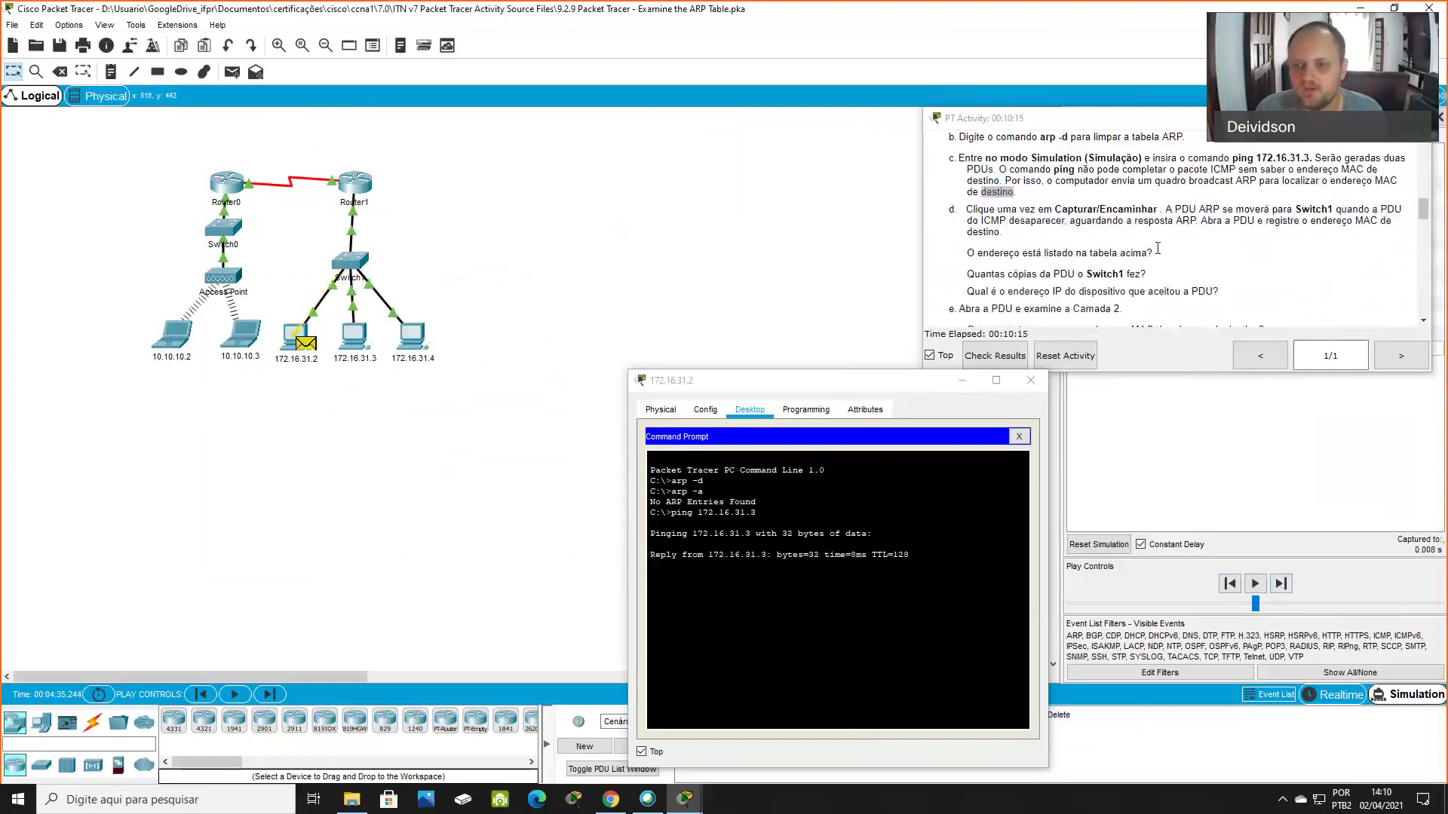
left_click_drag(969, 255, 1155, 260)
left_click(1156, 262)
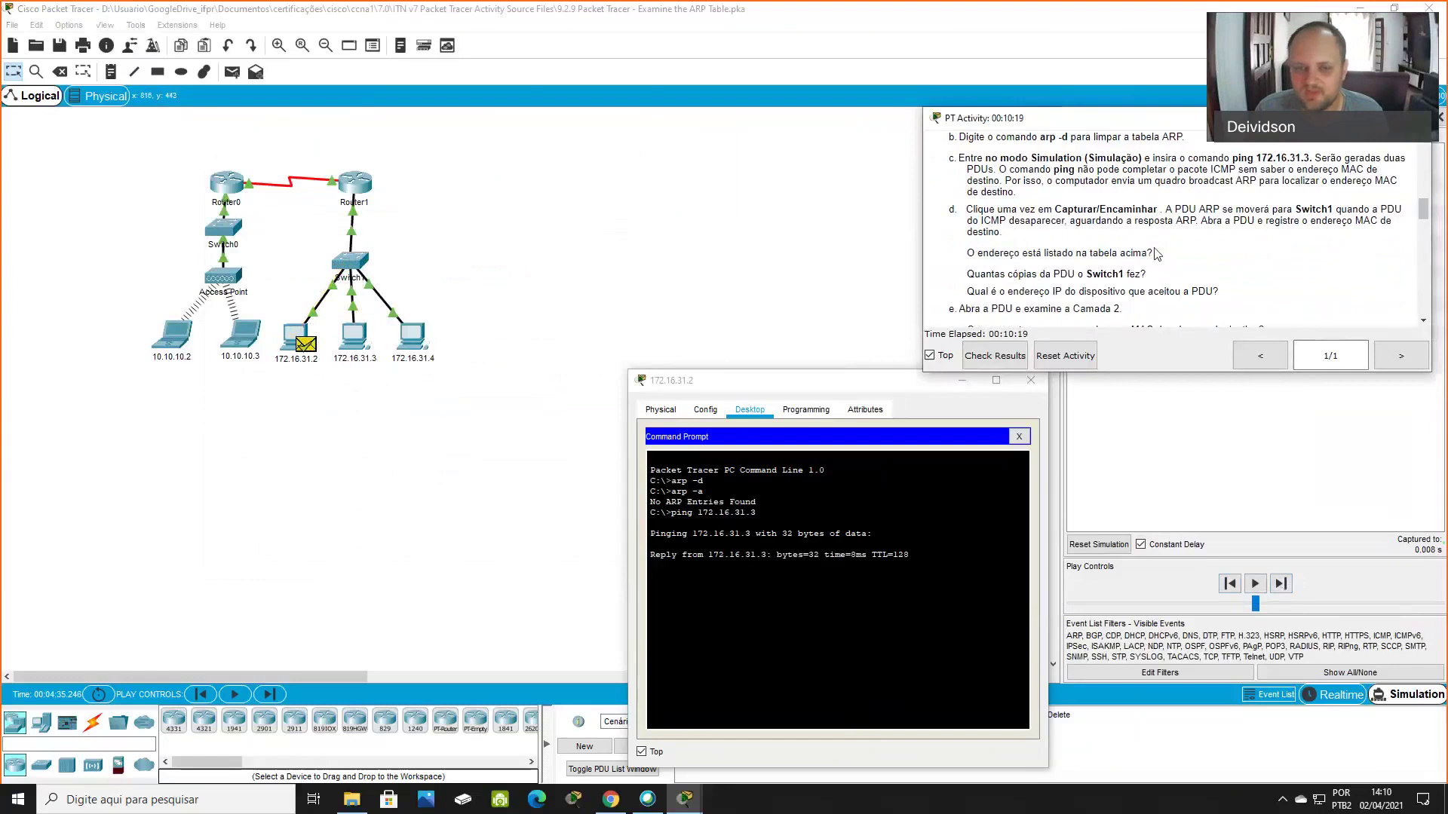
Return the simulation to the ARP request at Switch1 and show that PDU's inbound details in an unobstructed window
left_click(1230, 586)
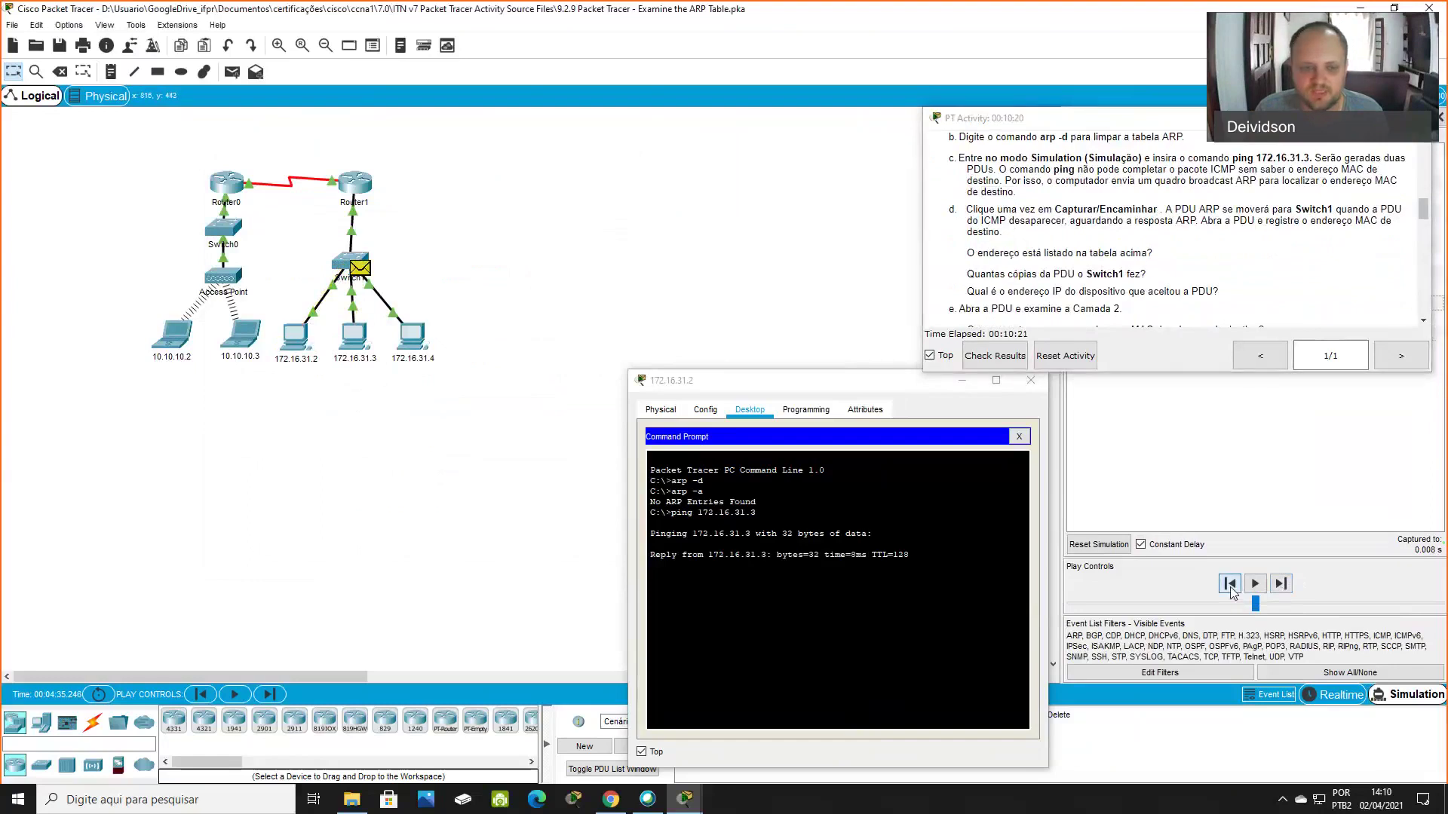
left_click(1281, 583)
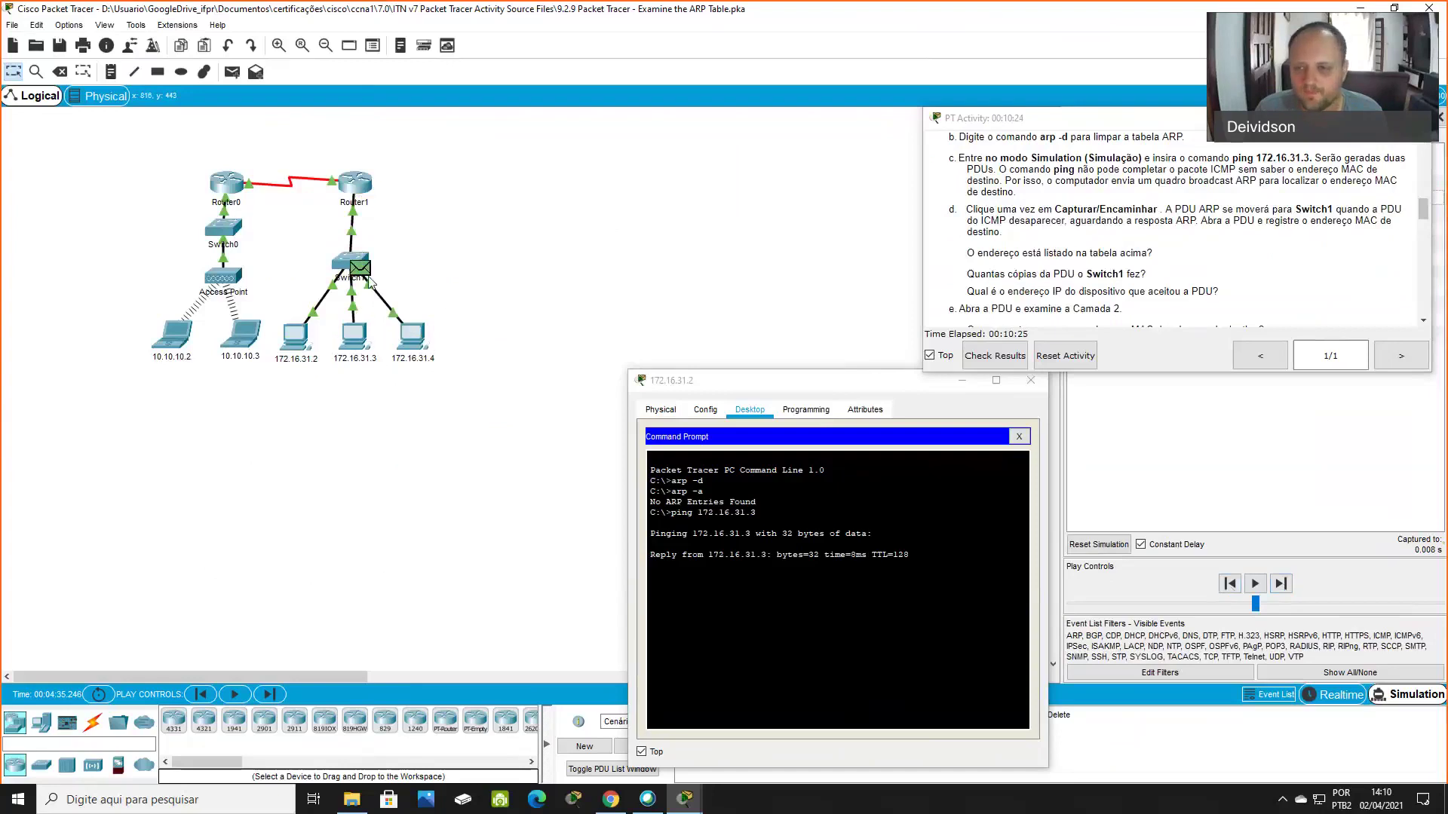
left_click(360, 275)
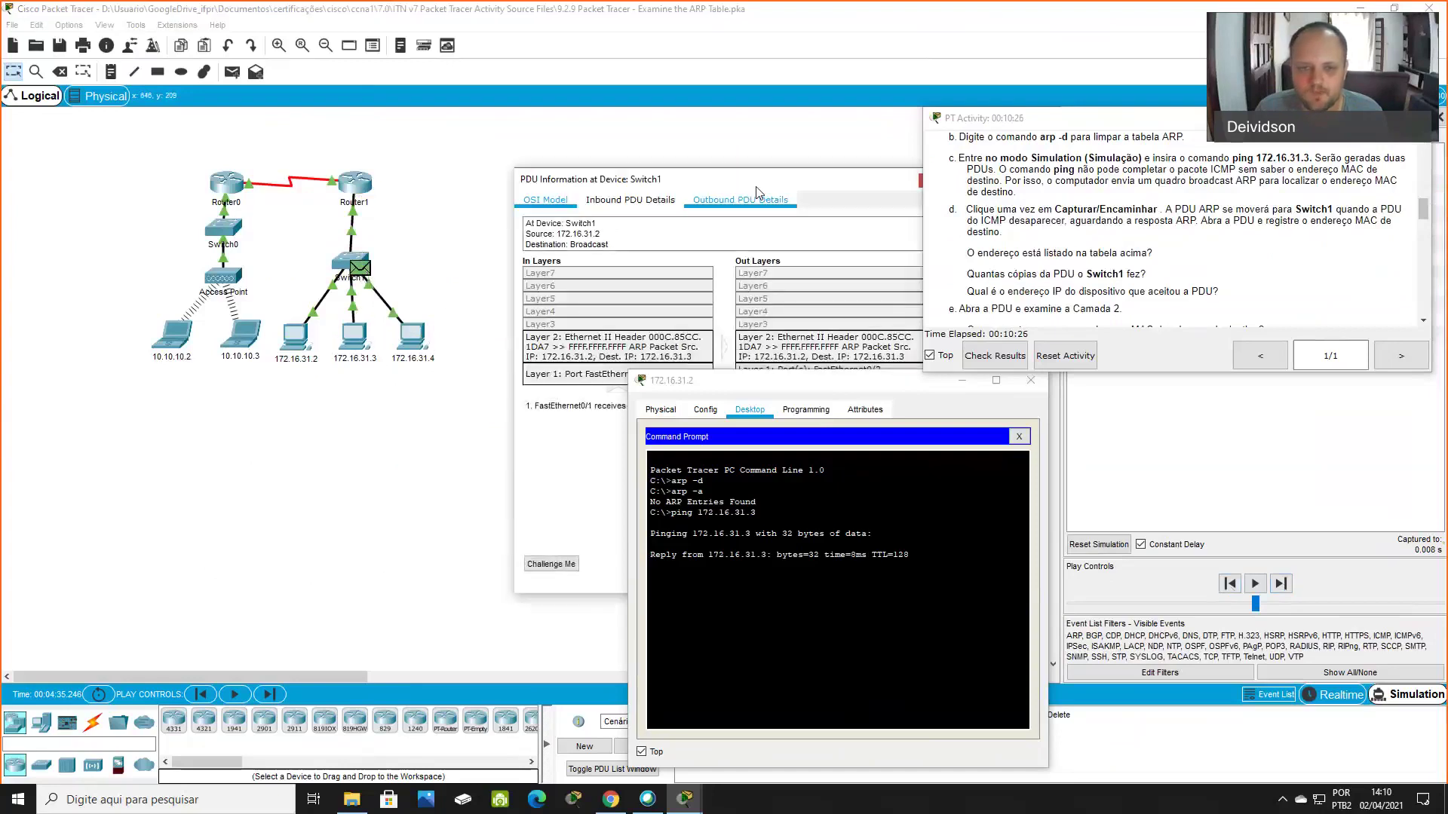
left_click(479, 167)
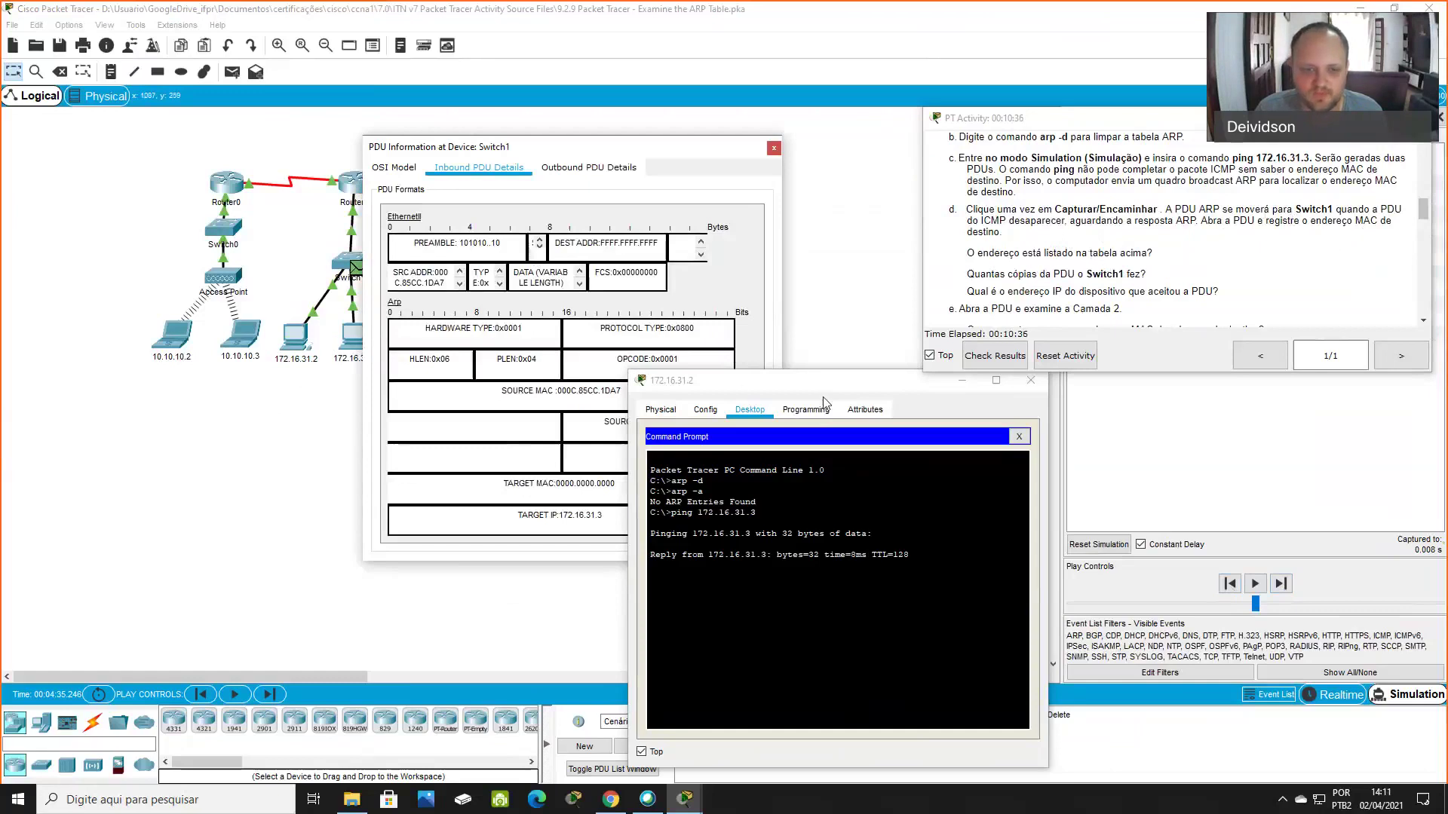
left_click_drag(821, 394, 896, 404)
left_click_drag(596, 151, 477, 153)
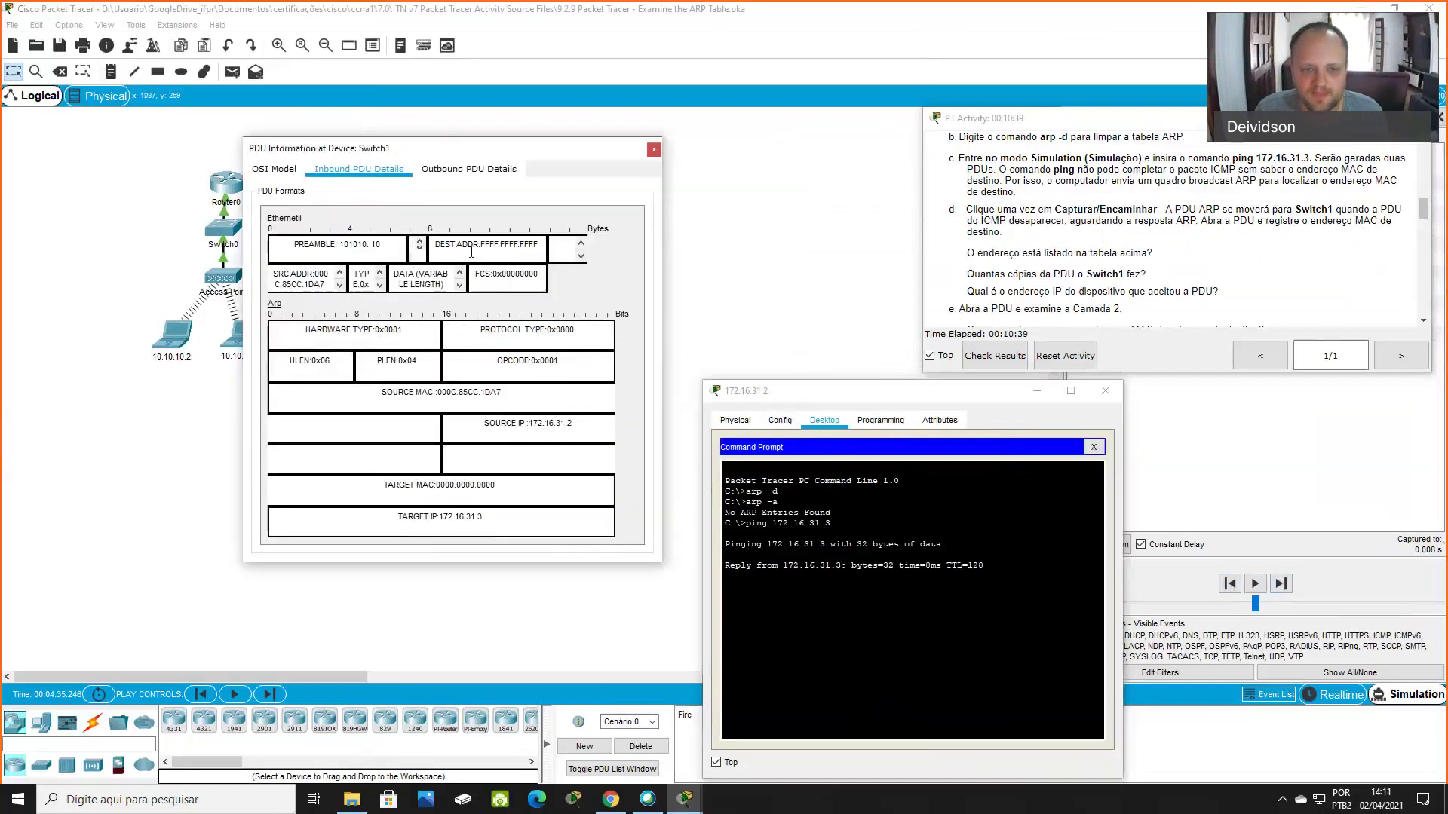
Check the ARP request's destination address against the MAC addresses in the activity's addressing table, and close the PDU details
double_click(483, 246)
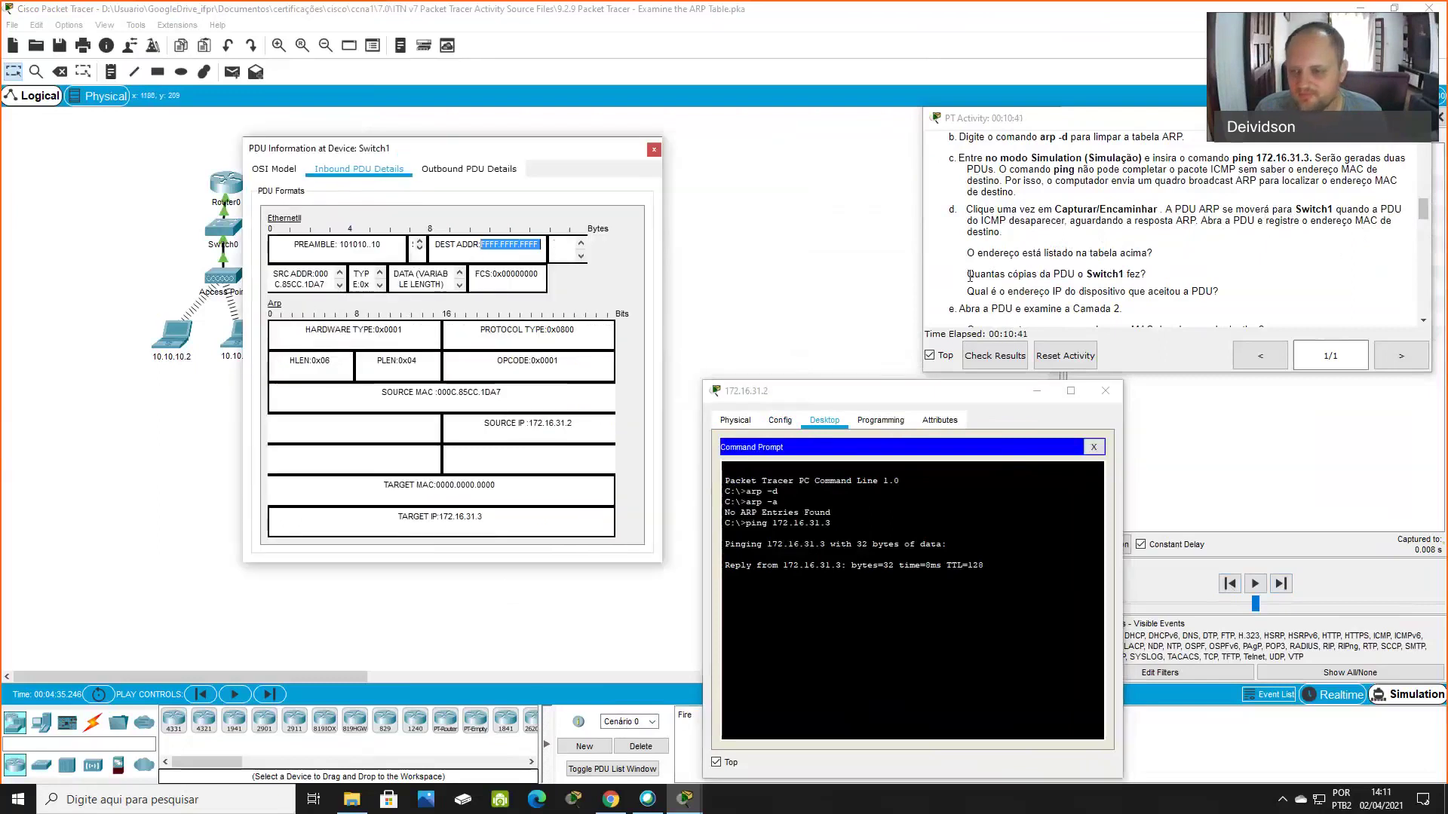
left_click_drag(967, 254, 1154, 255)
scroll(1418, 219, "up", 15)
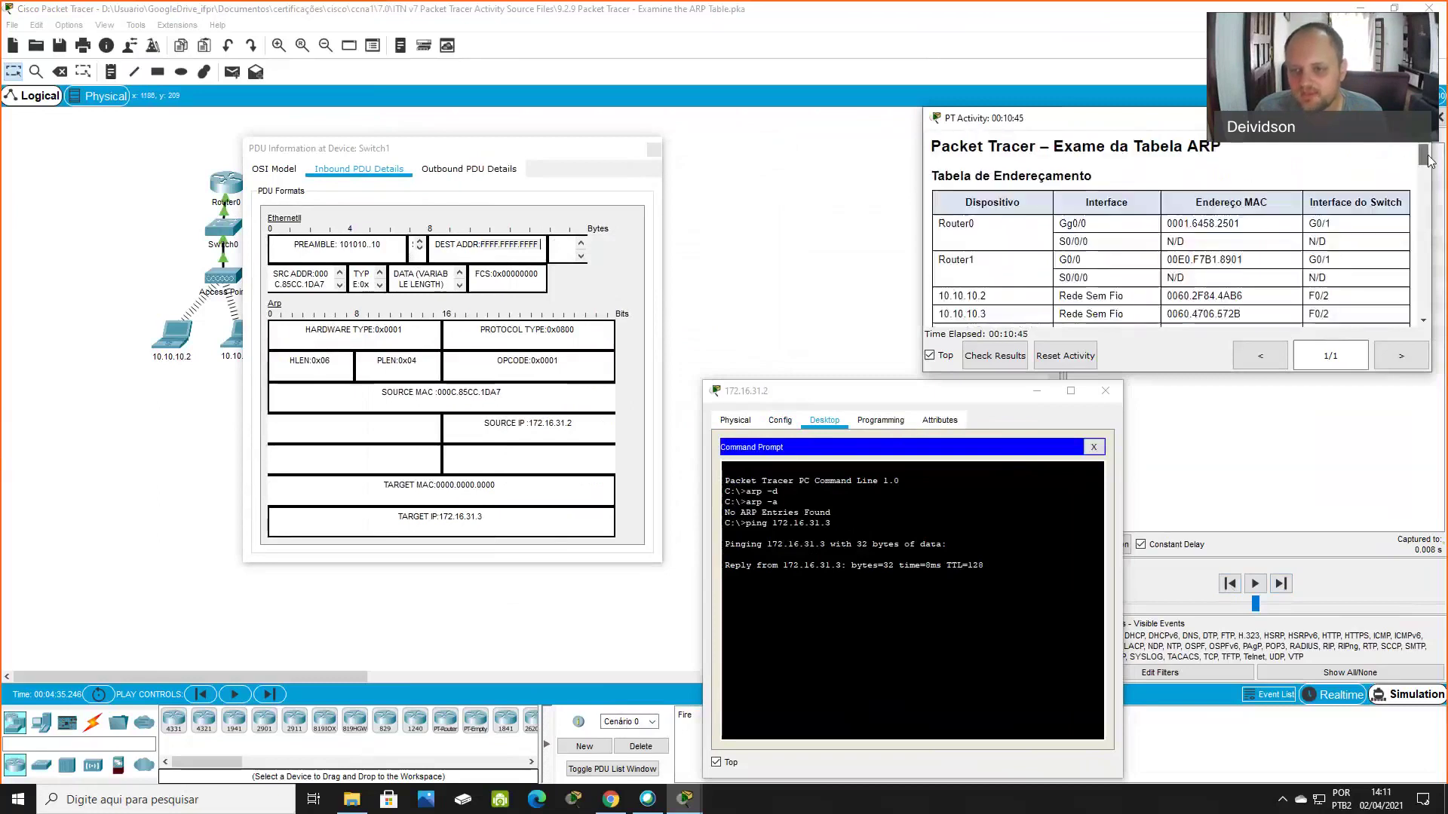
scroll(1395, 226, "down", 2)
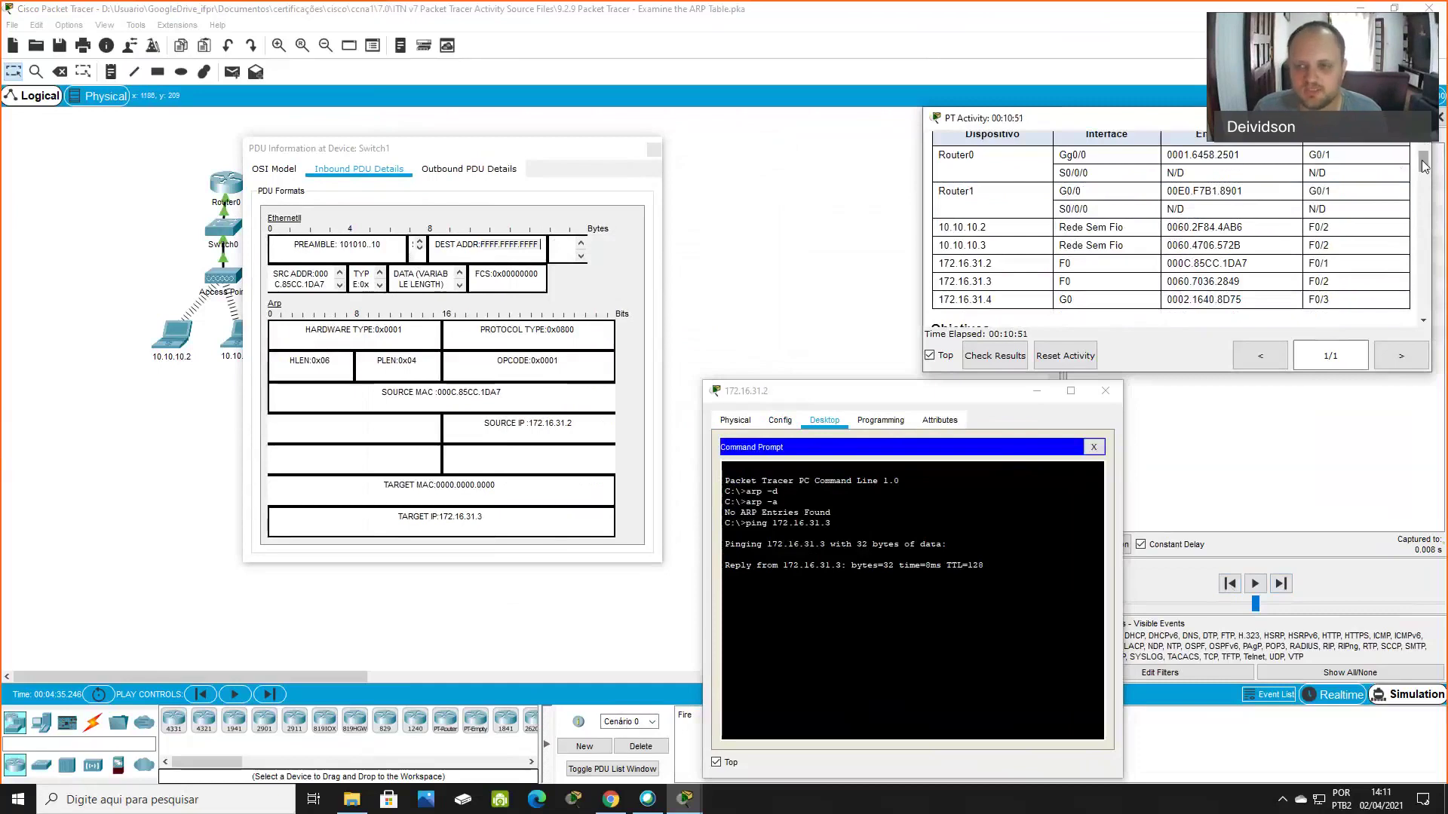
left_click_drag(1170, 154, 1246, 301)
left_click(1249, 300)
left_click_drag(1426, 162, 1424, 216)
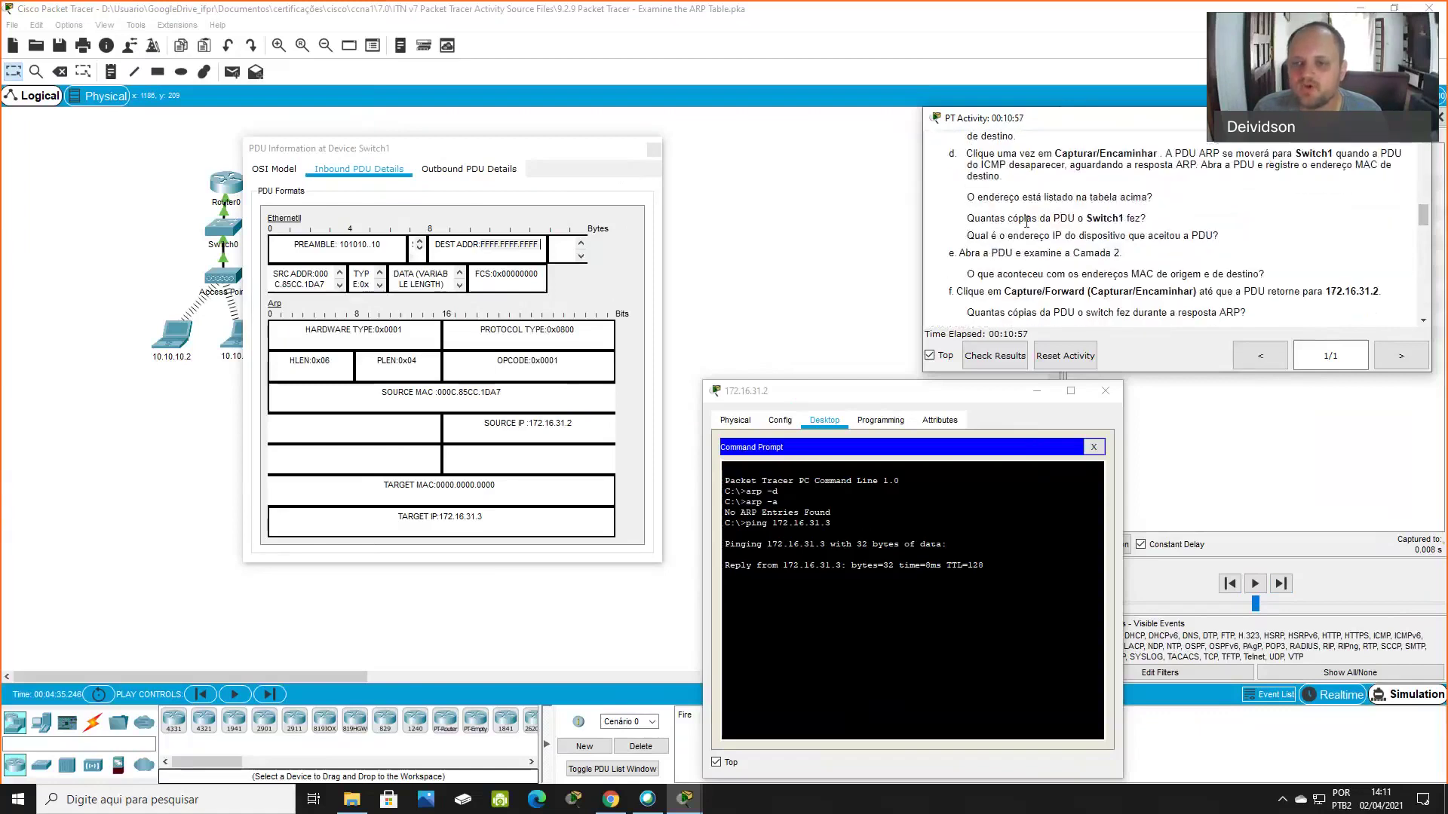
left_click(655, 150)
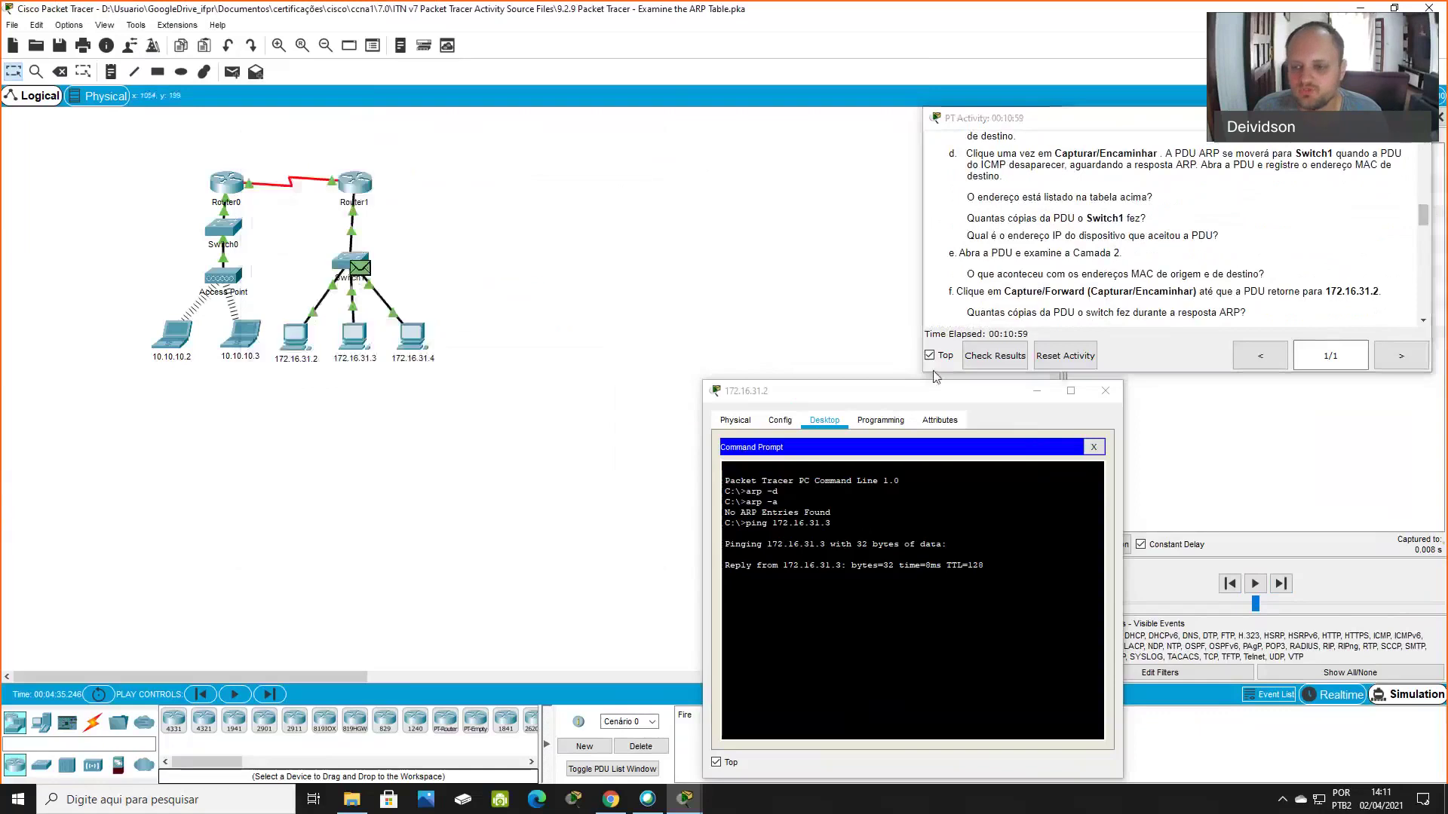
Advance the ARP request from Switch1 to its connected devices and review the questions on the accepting device and MAC addresses
left_click(1280, 584)
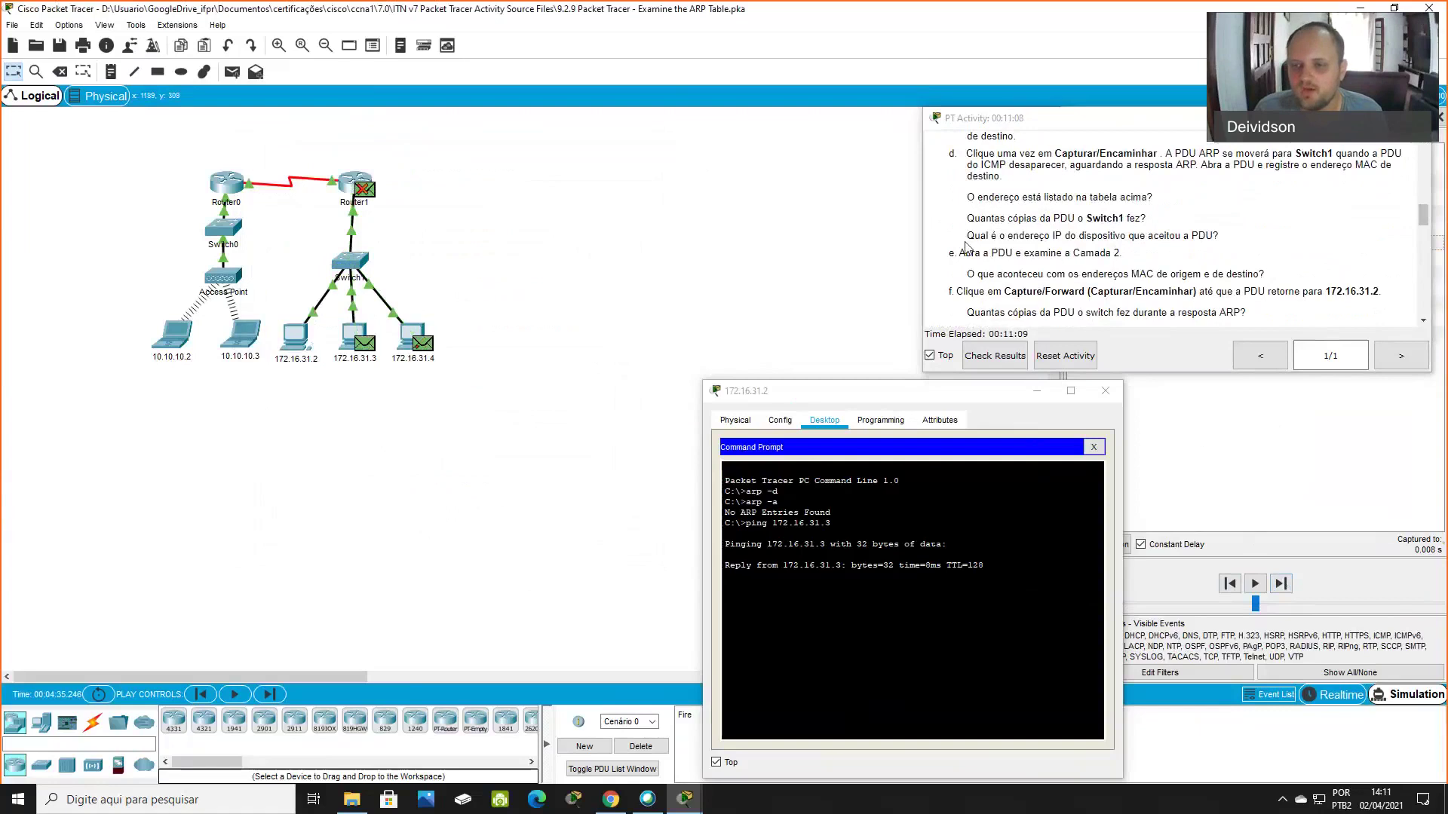
left_click_drag(966, 236, 1207, 239)
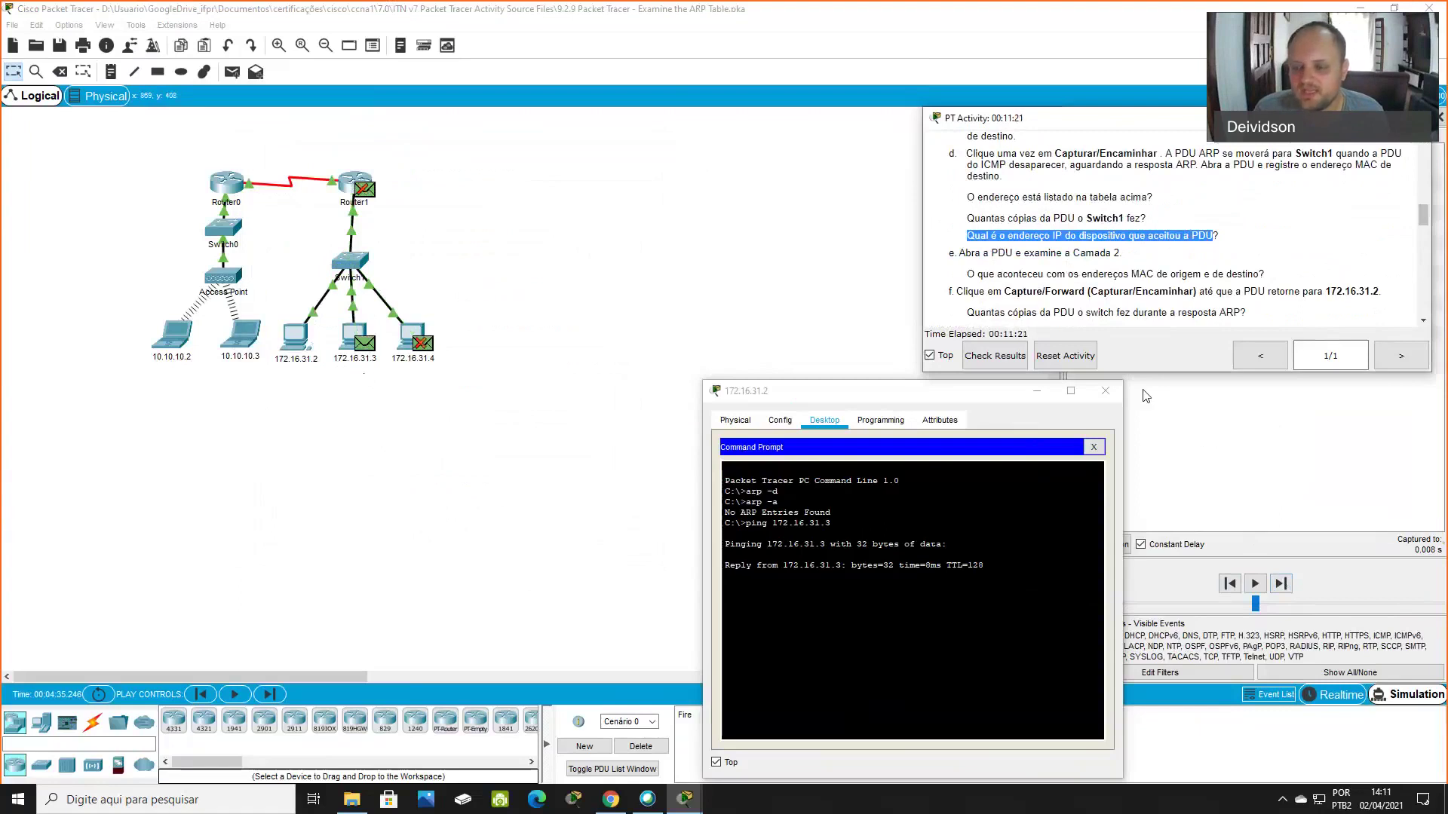
left_click(1039, 276)
double_click(1218, 273)
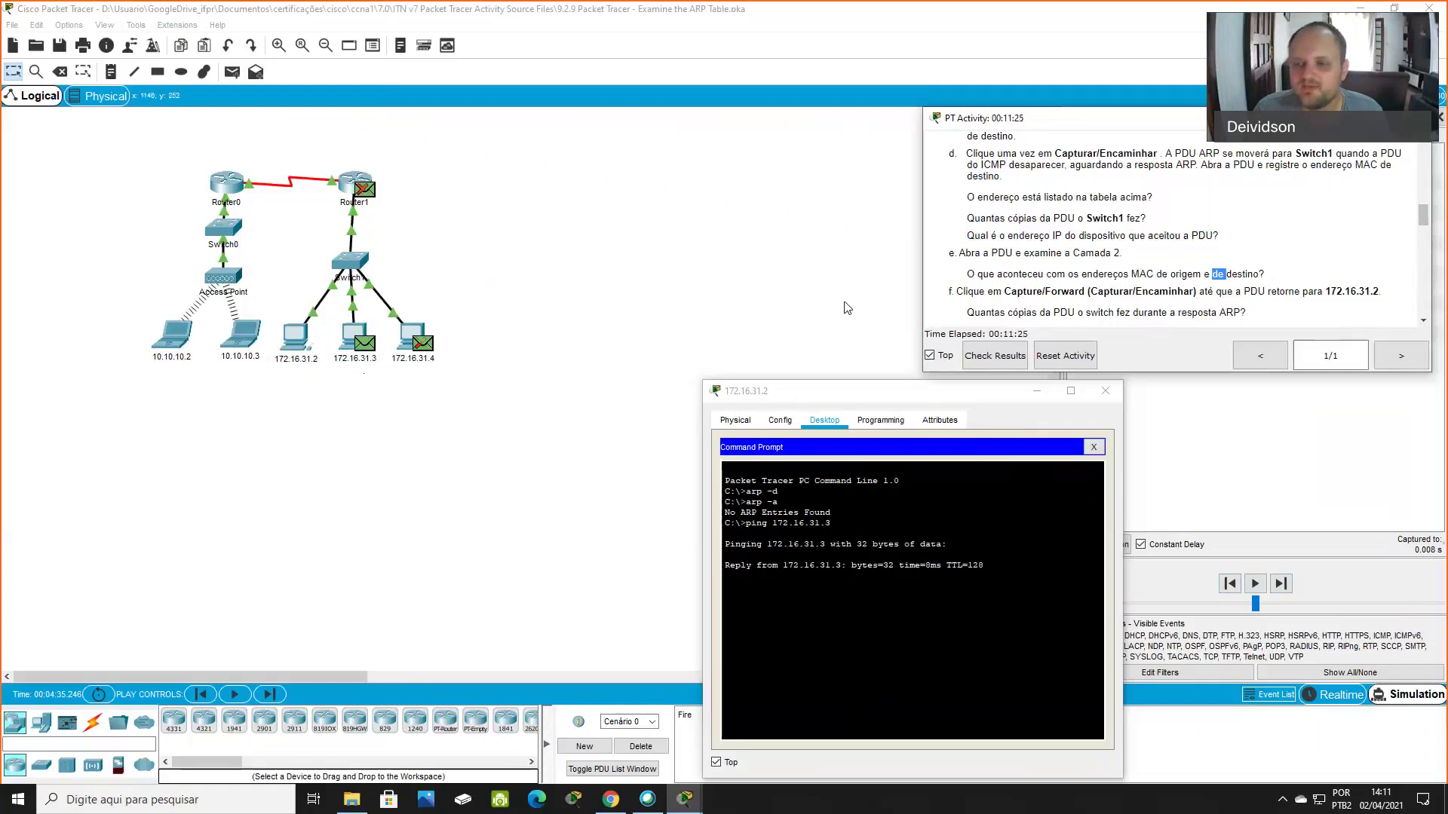
Open the ARP PDU at 172.16.31.3 clear of other windows and view its inbound and outbound details
left_click(365, 343)
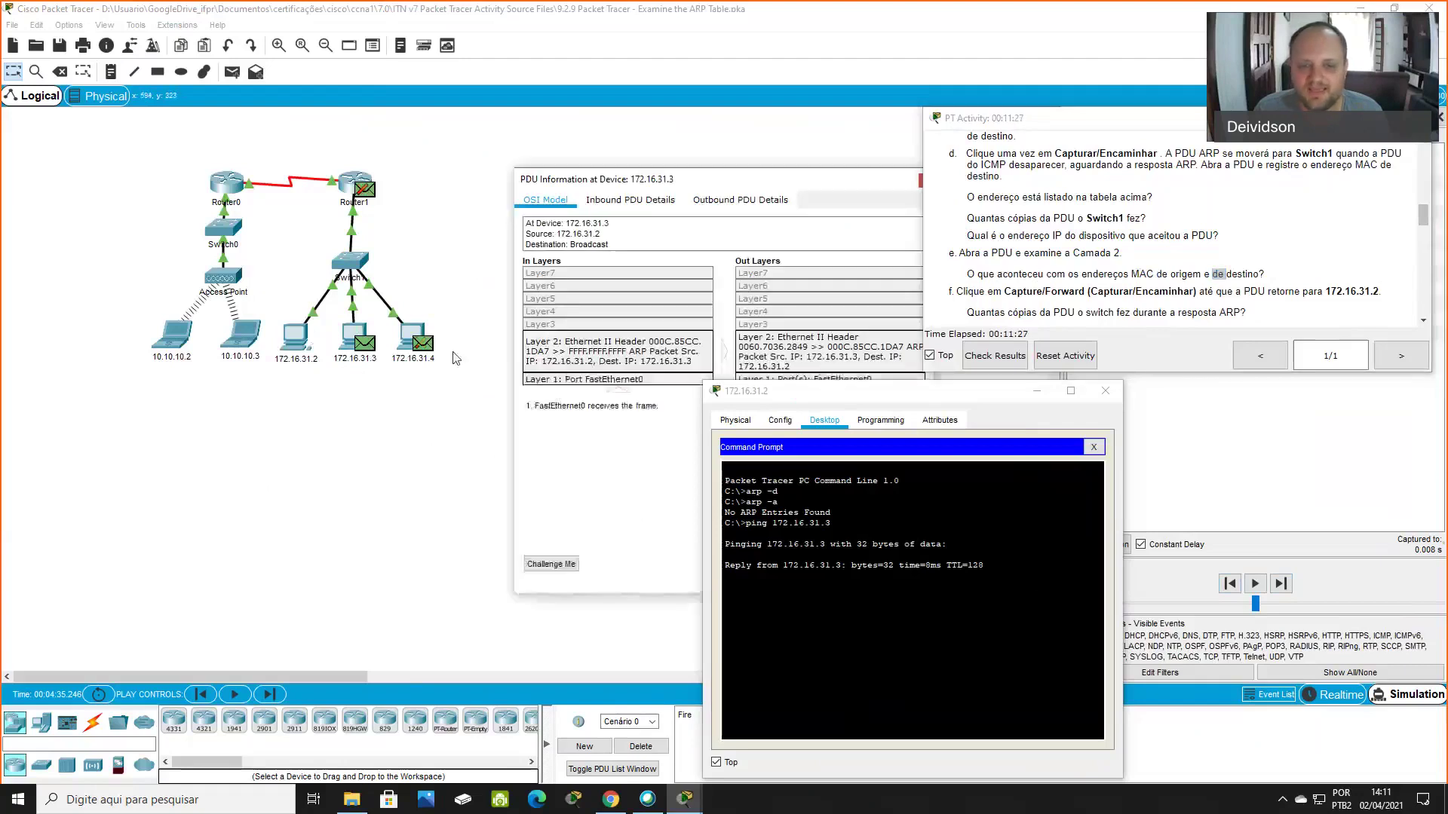
left_click_drag(709, 181, 662, 127)
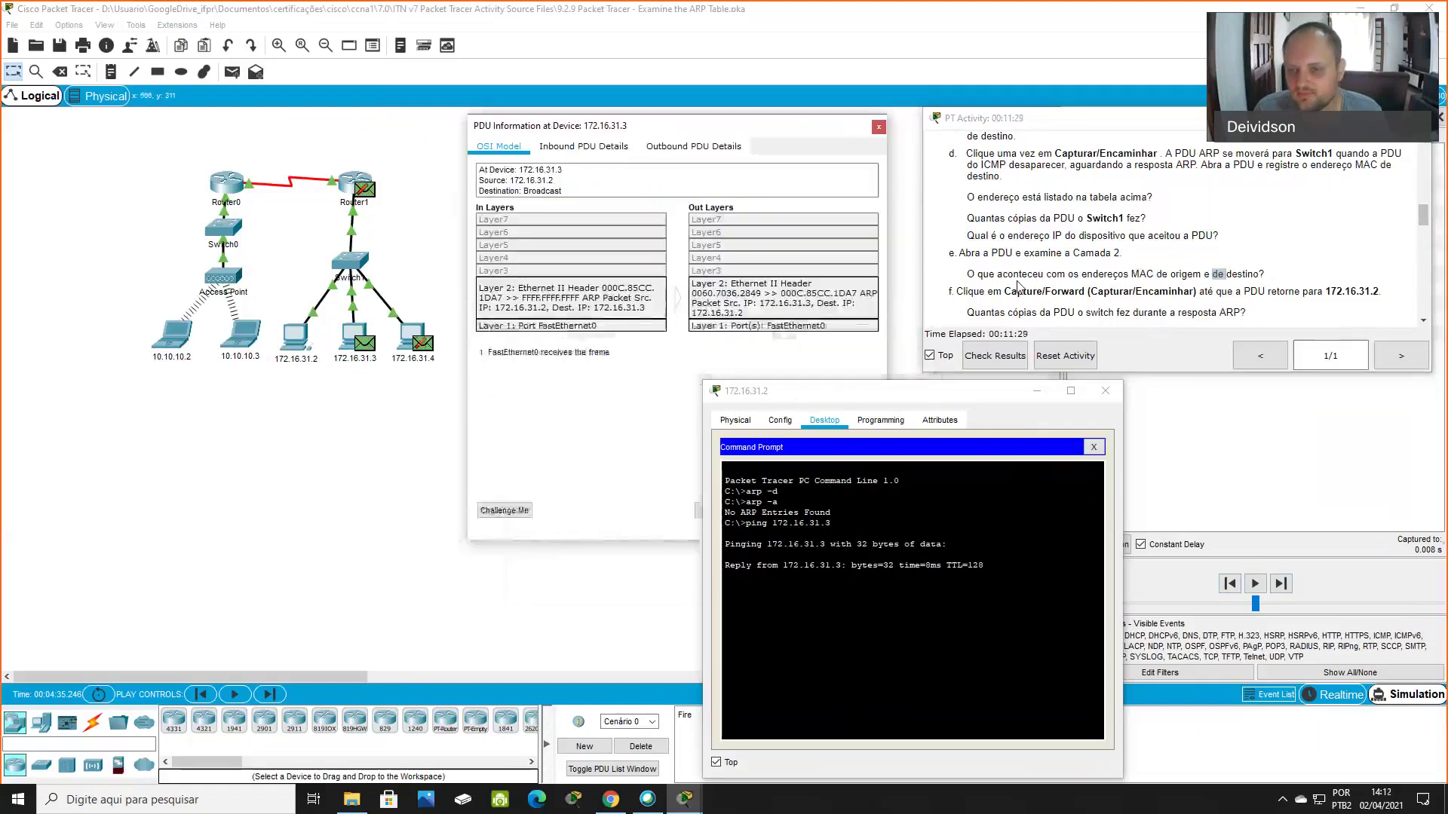
left_click(582, 146)
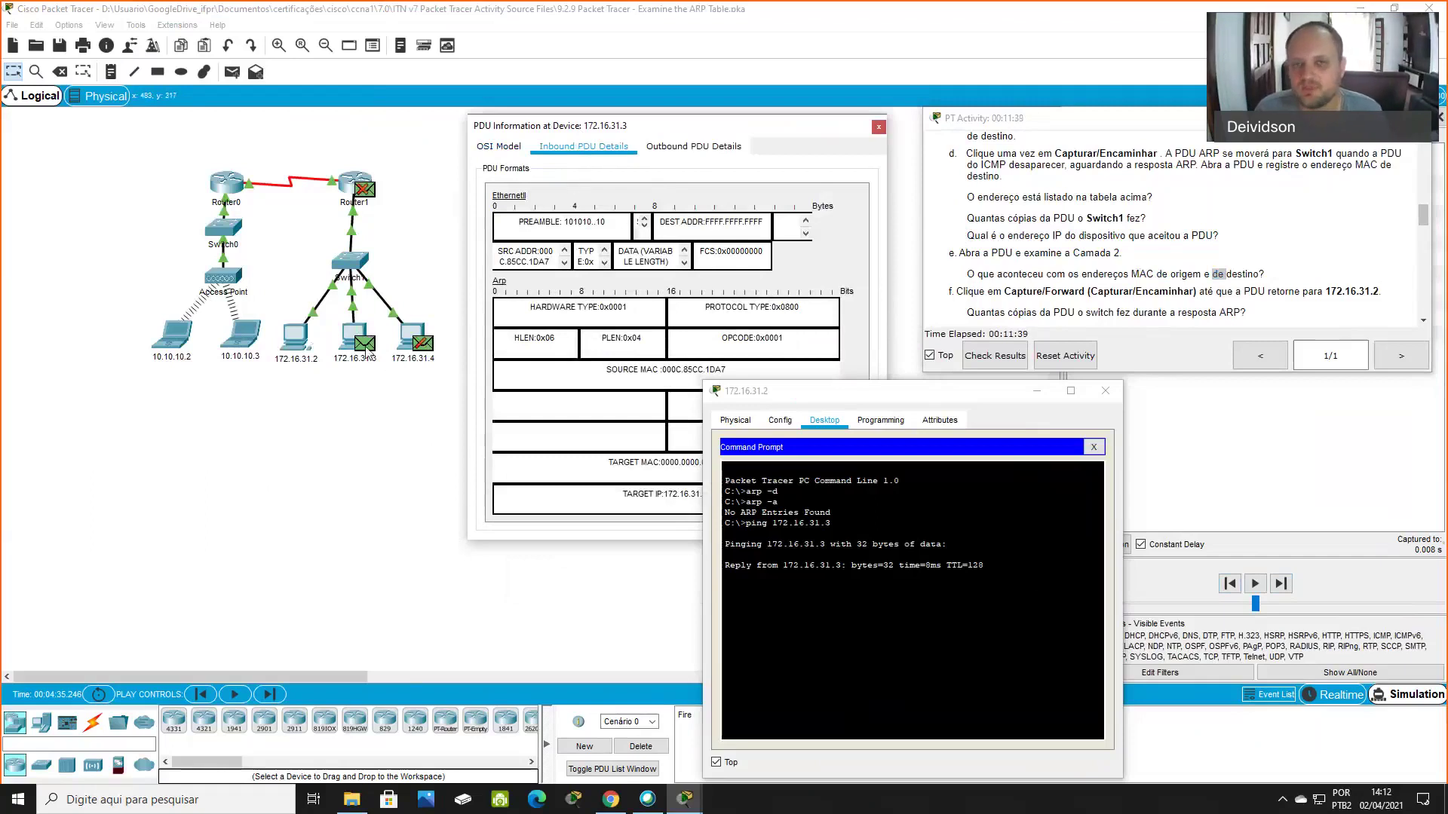
left_click(647, 153)
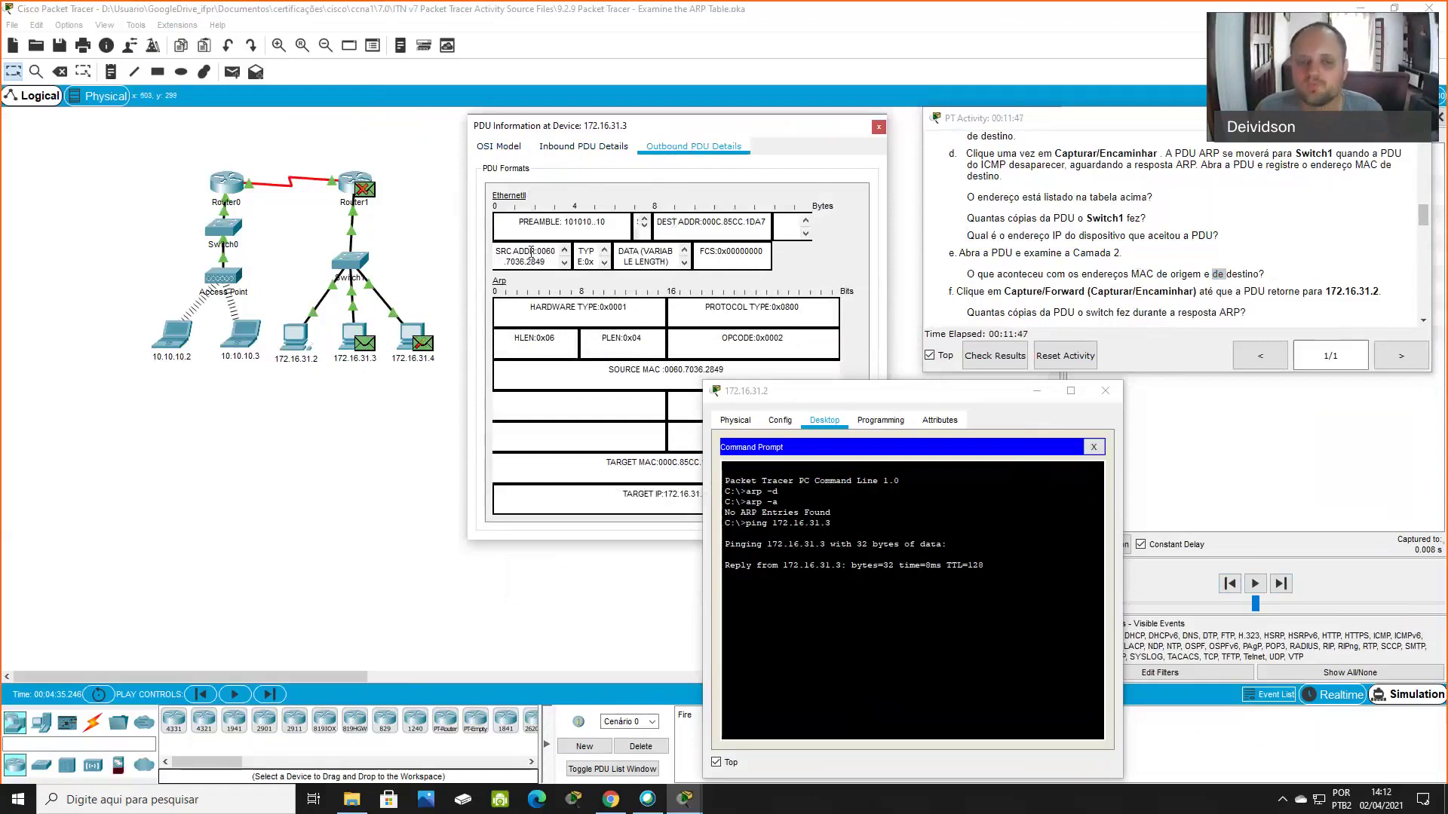
Compare the source and destination MAC addresses between the inbound and outbound ARP PDU at 172.16.31.3
left_click(579, 148)
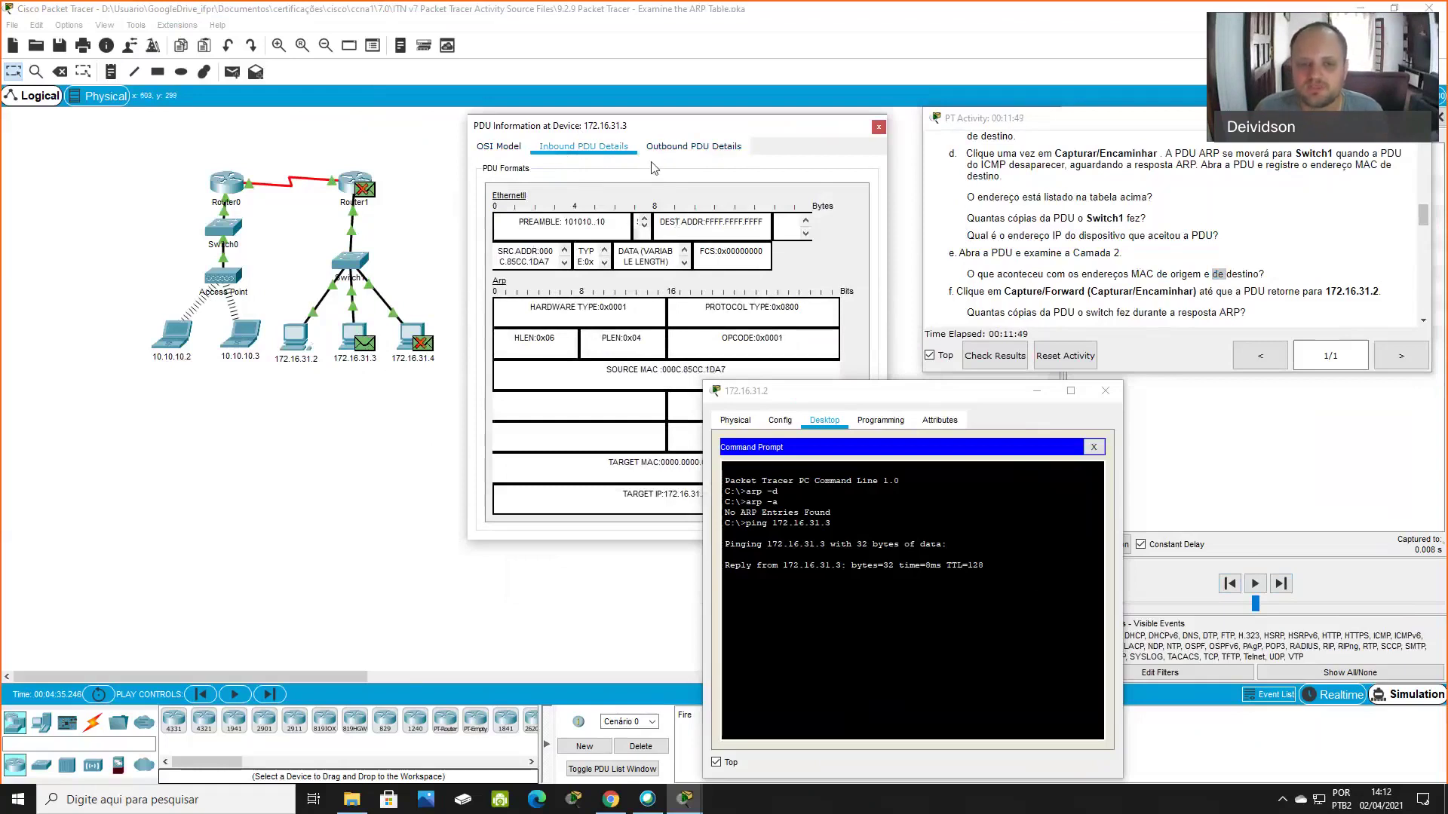
left_click(668, 142)
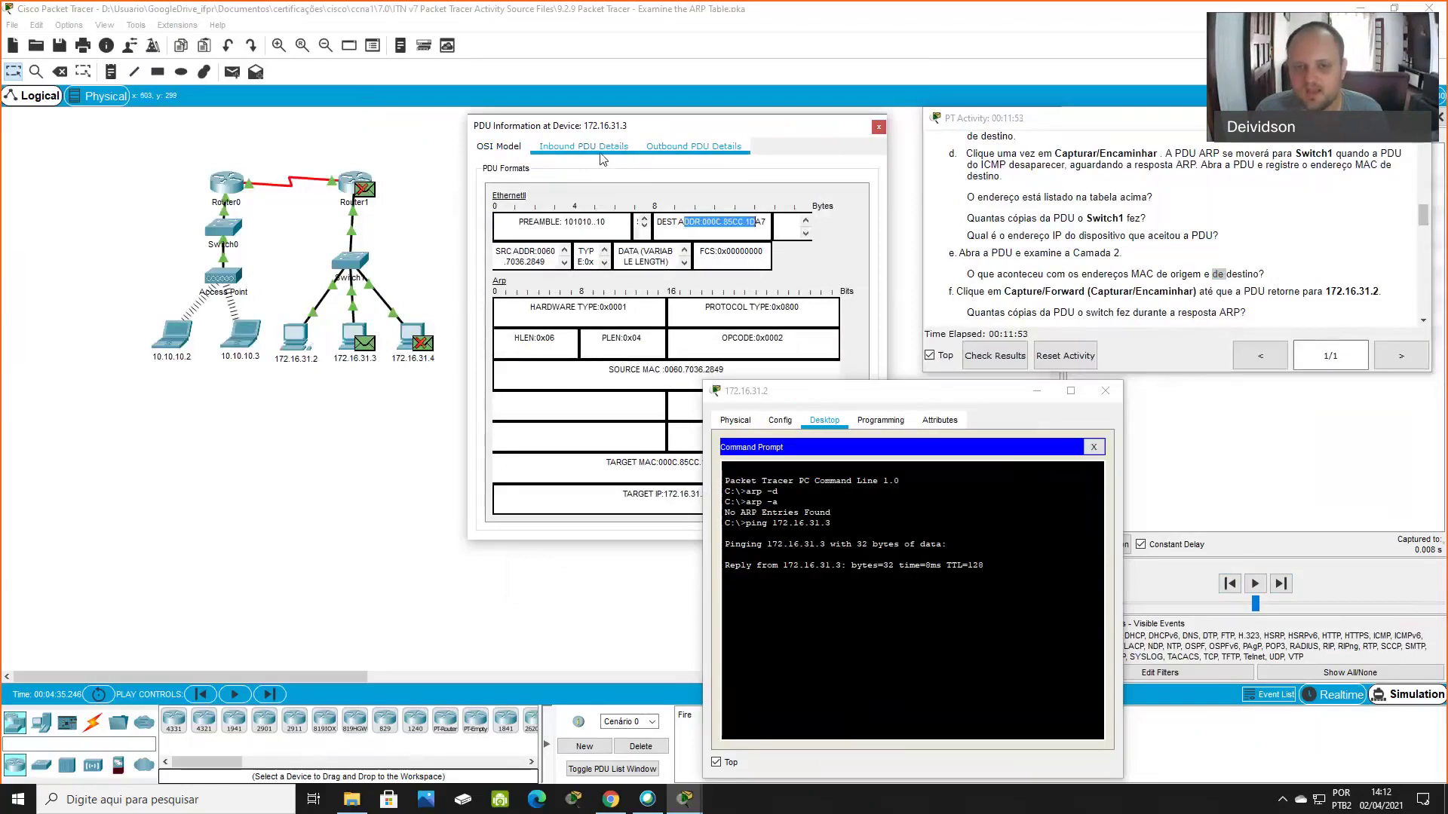
left_click(579, 147)
left_click_drag(659, 222, 777, 224)
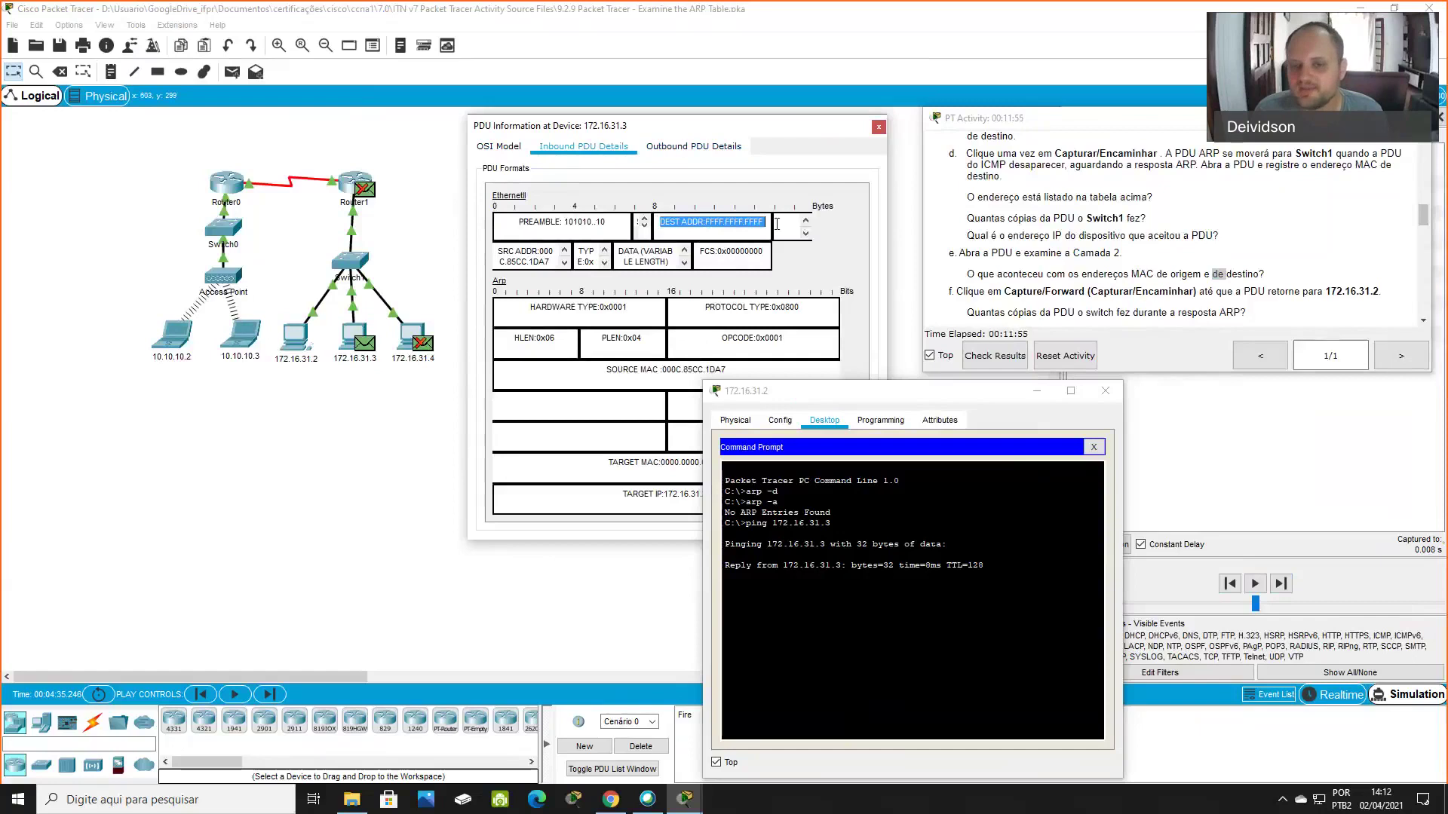
left_click(694, 146)
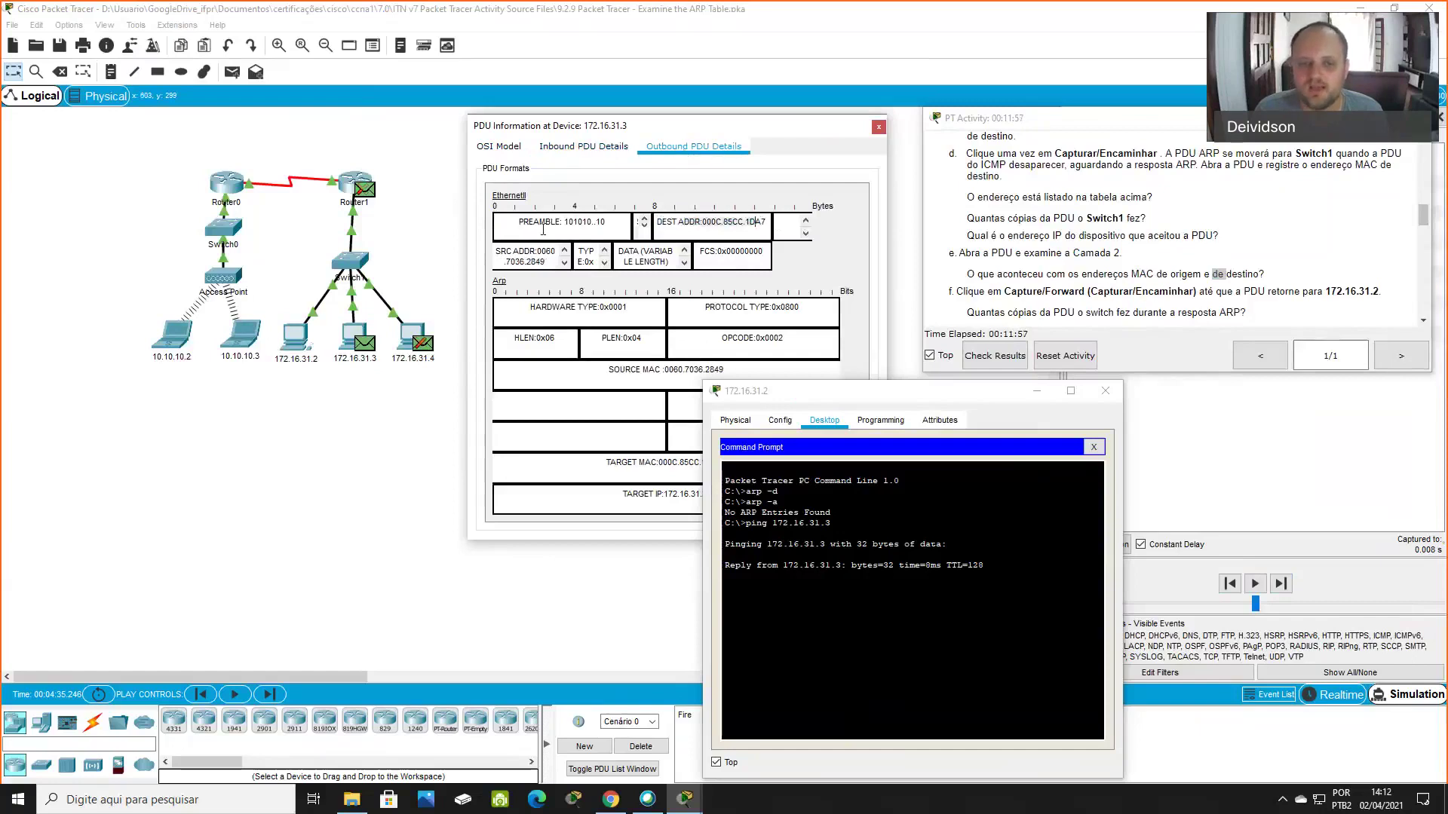
left_click_drag(532, 253, 546, 268)
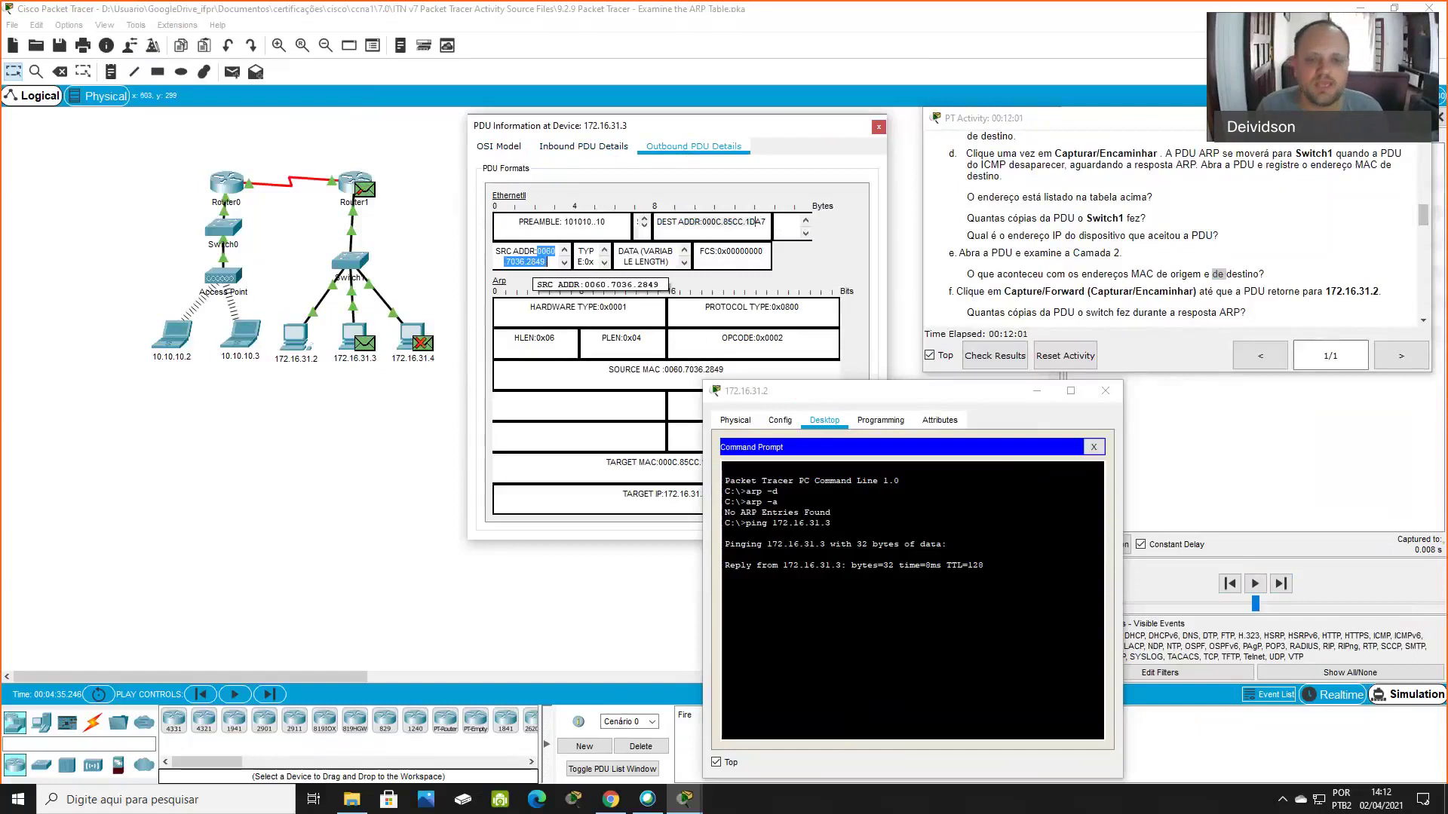
left_click(390, 381)
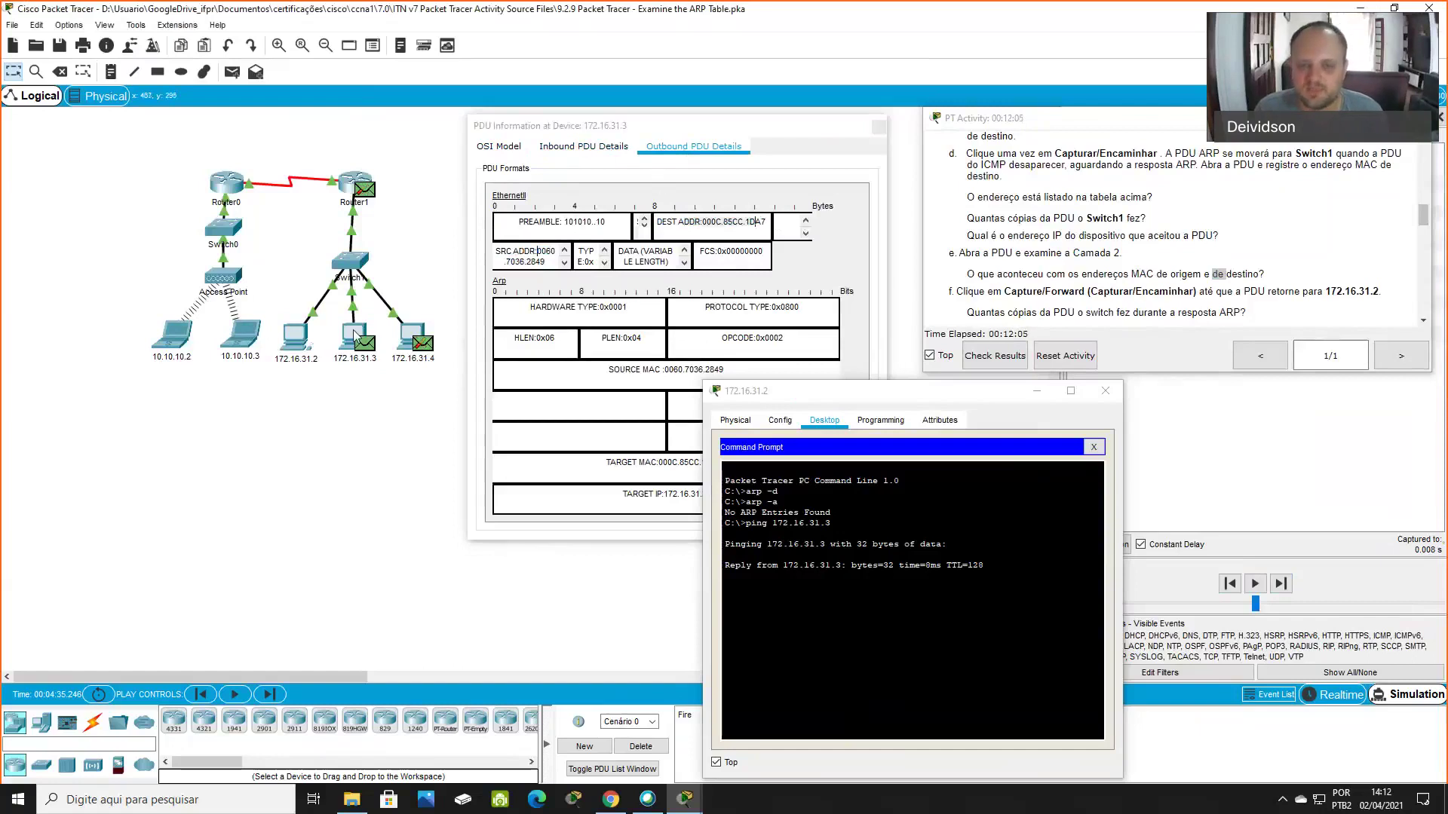
mouse_move(355, 336)
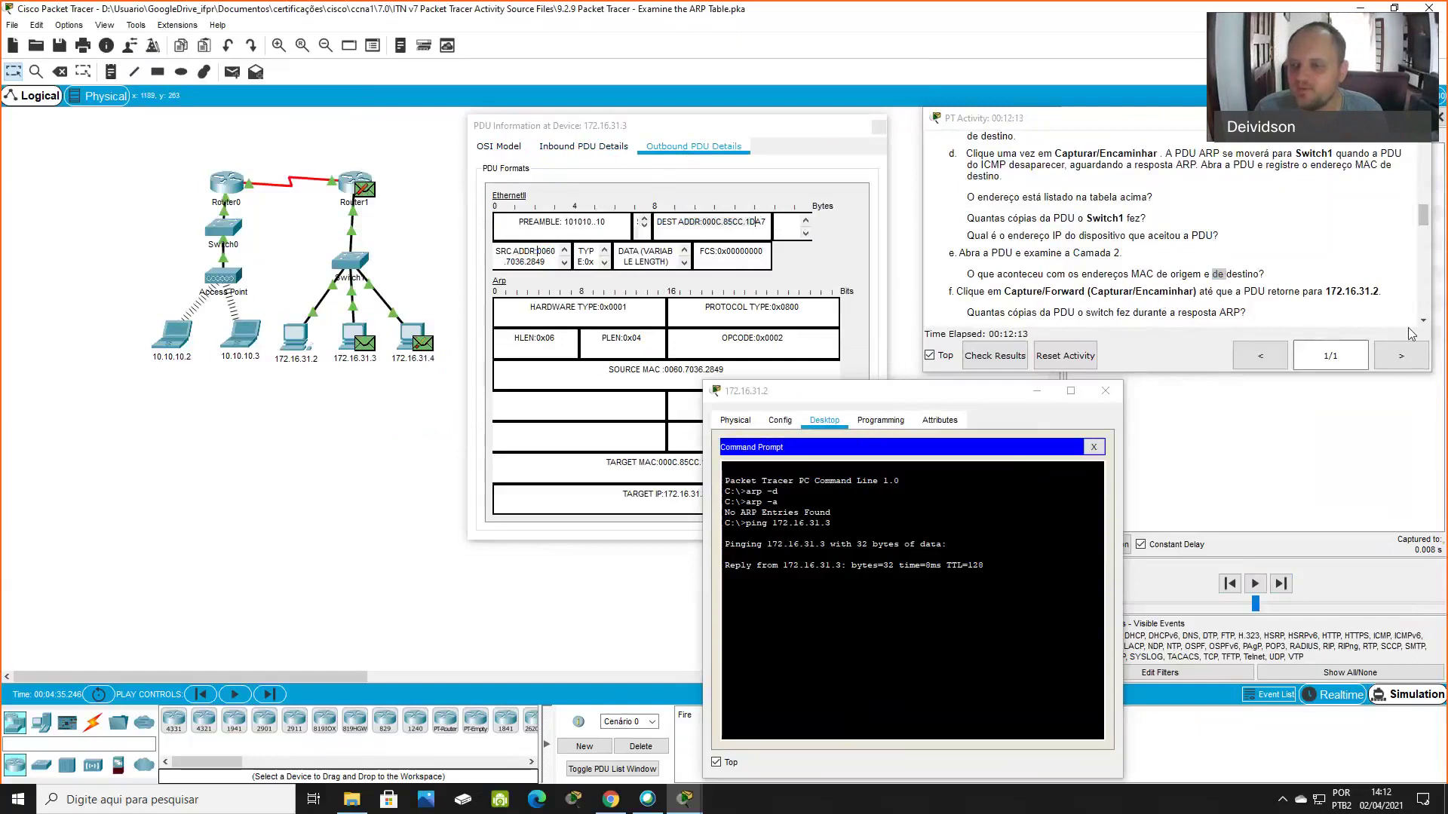
Advance the simulation until the ARP reply passes through Switch1 to 172.16.31.2, and bring up the Etapa 2 instructions
left_click(1286, 585)
left_click(1424, 324)
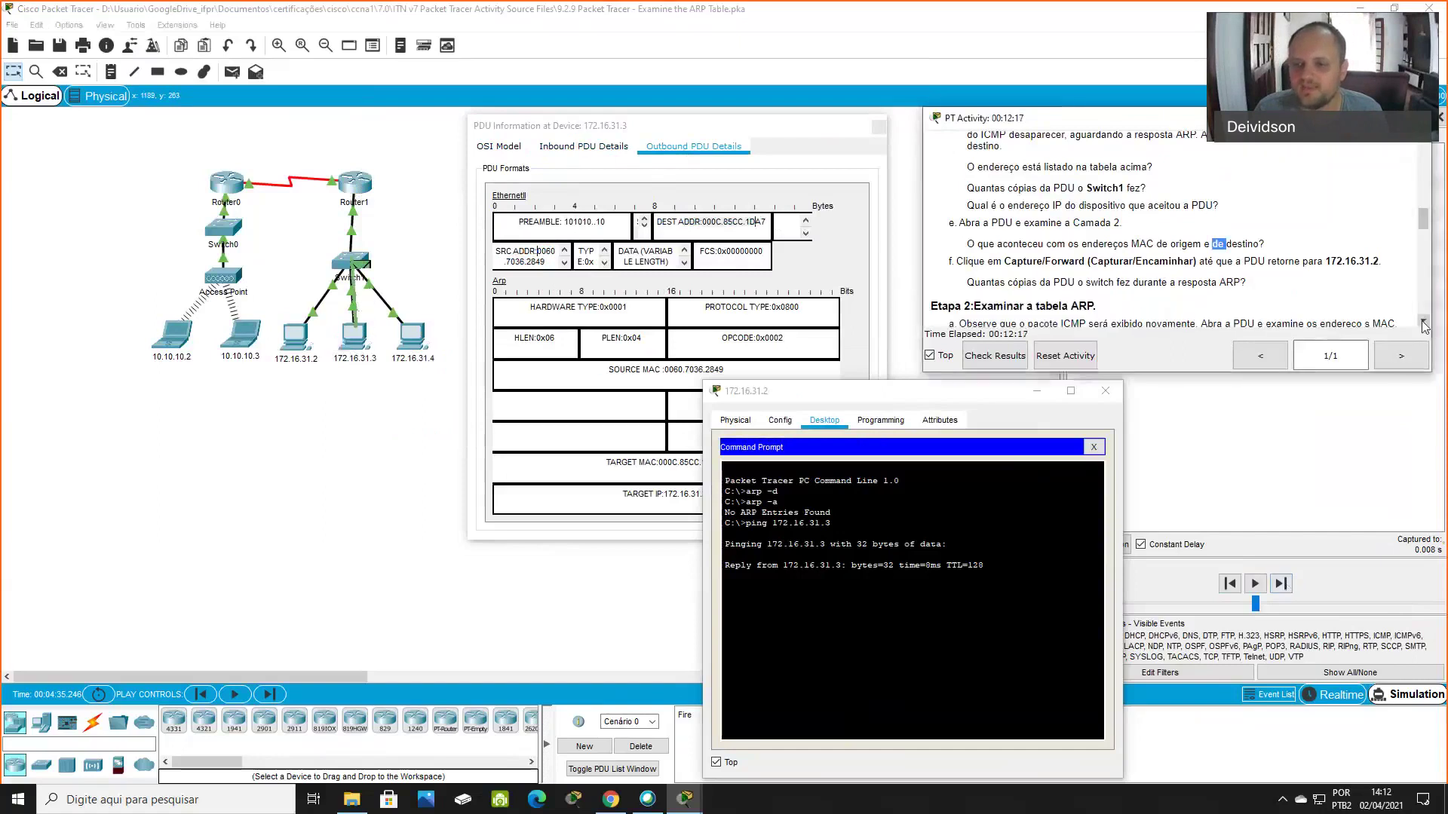
left_click(1424, 324)
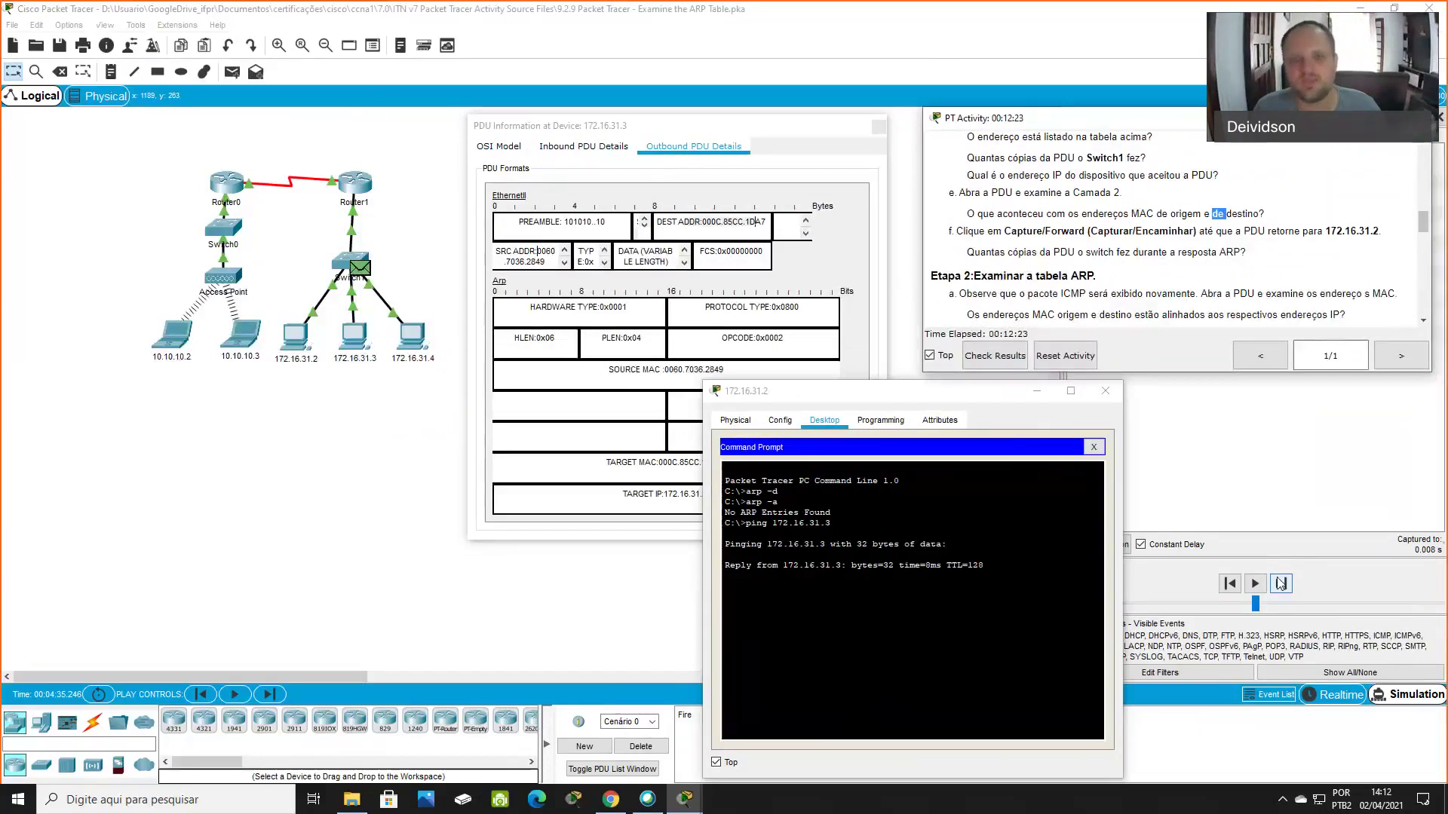
left_click(1280, 583)
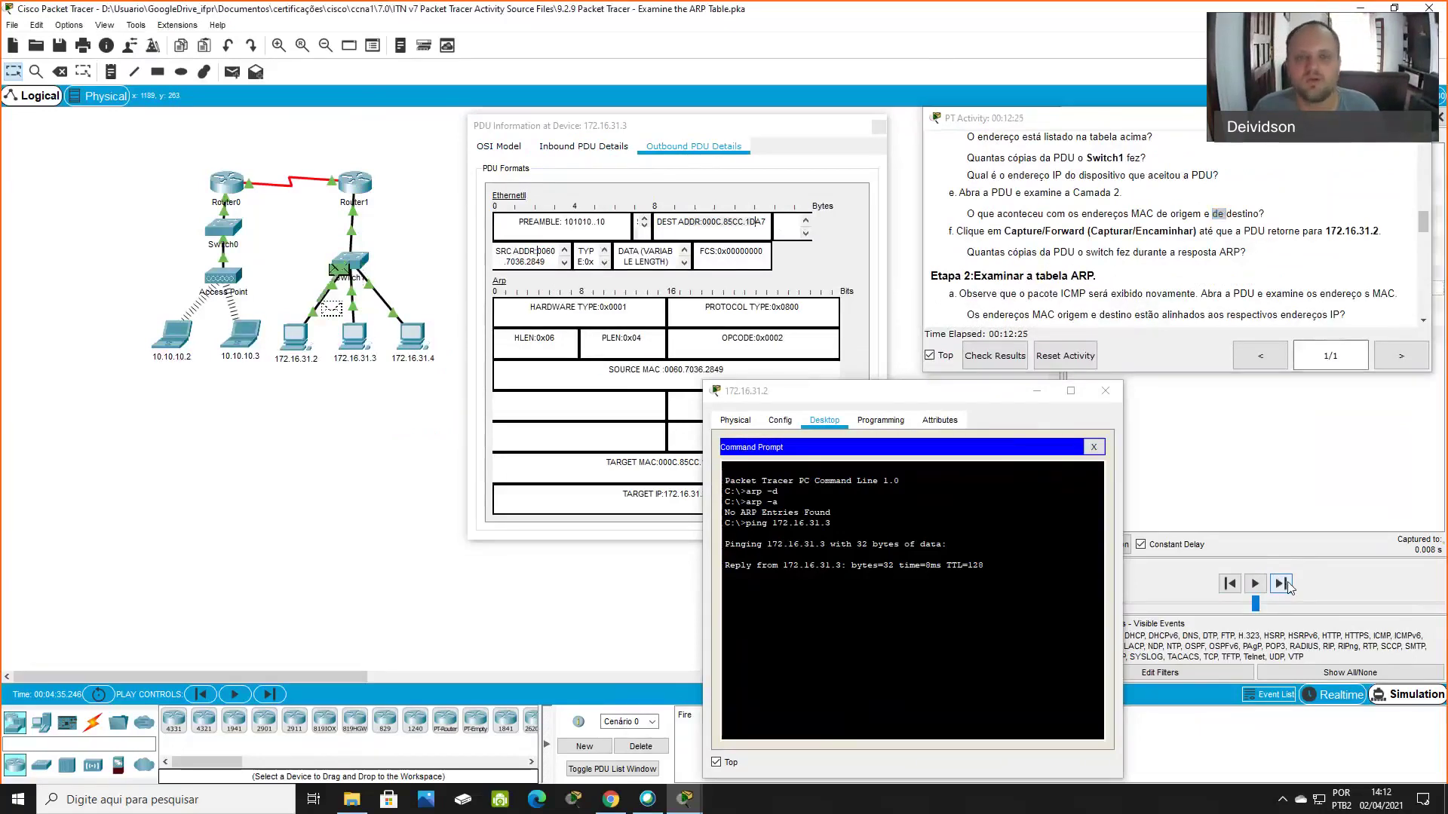
left_click_drag(1423, 222, 1423, 236)
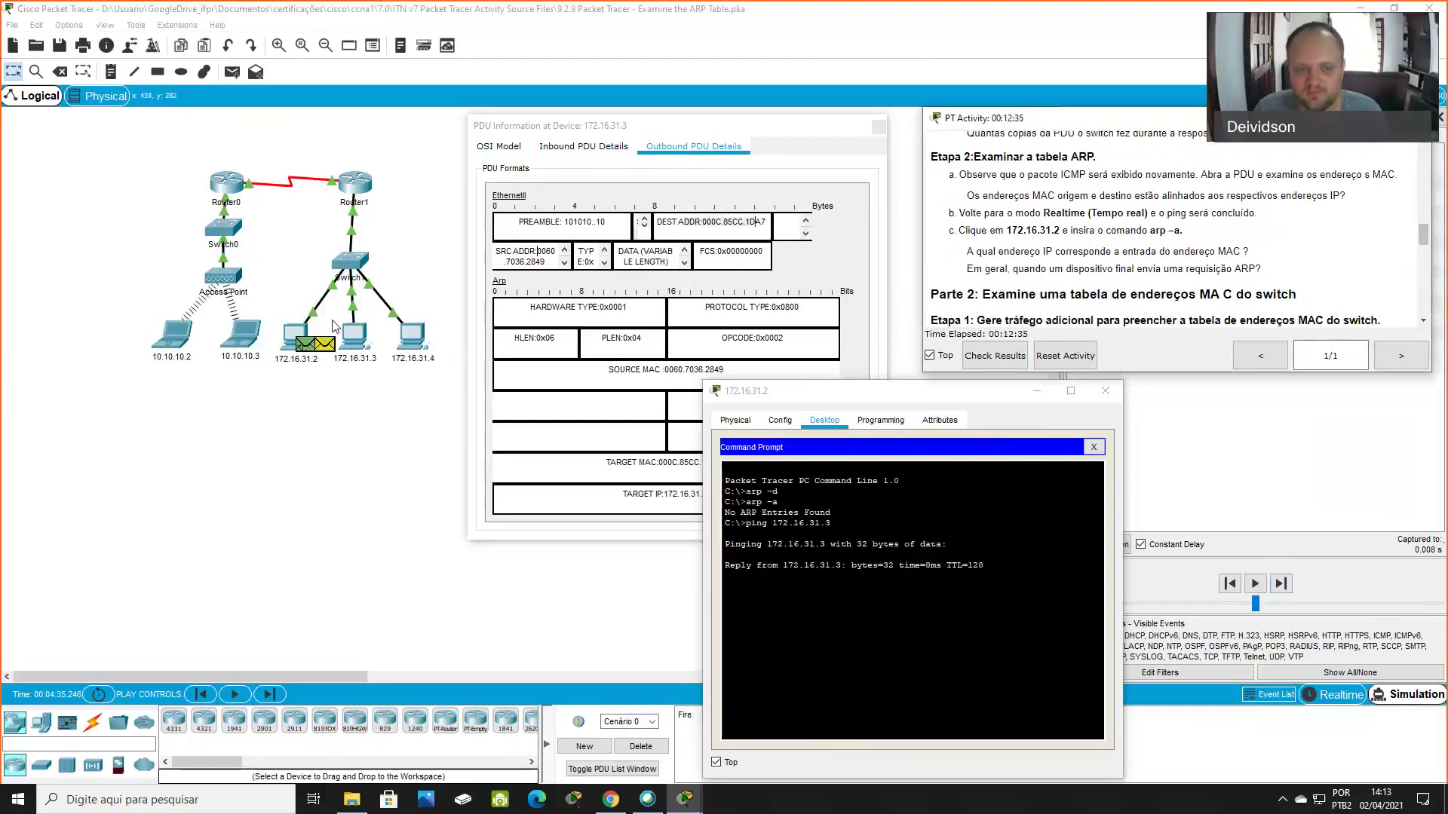
Open the ICMP PDU waiting at 172.16.31.2 as Etapa 2 instructs and show its outbound details
left_click(330, 346)
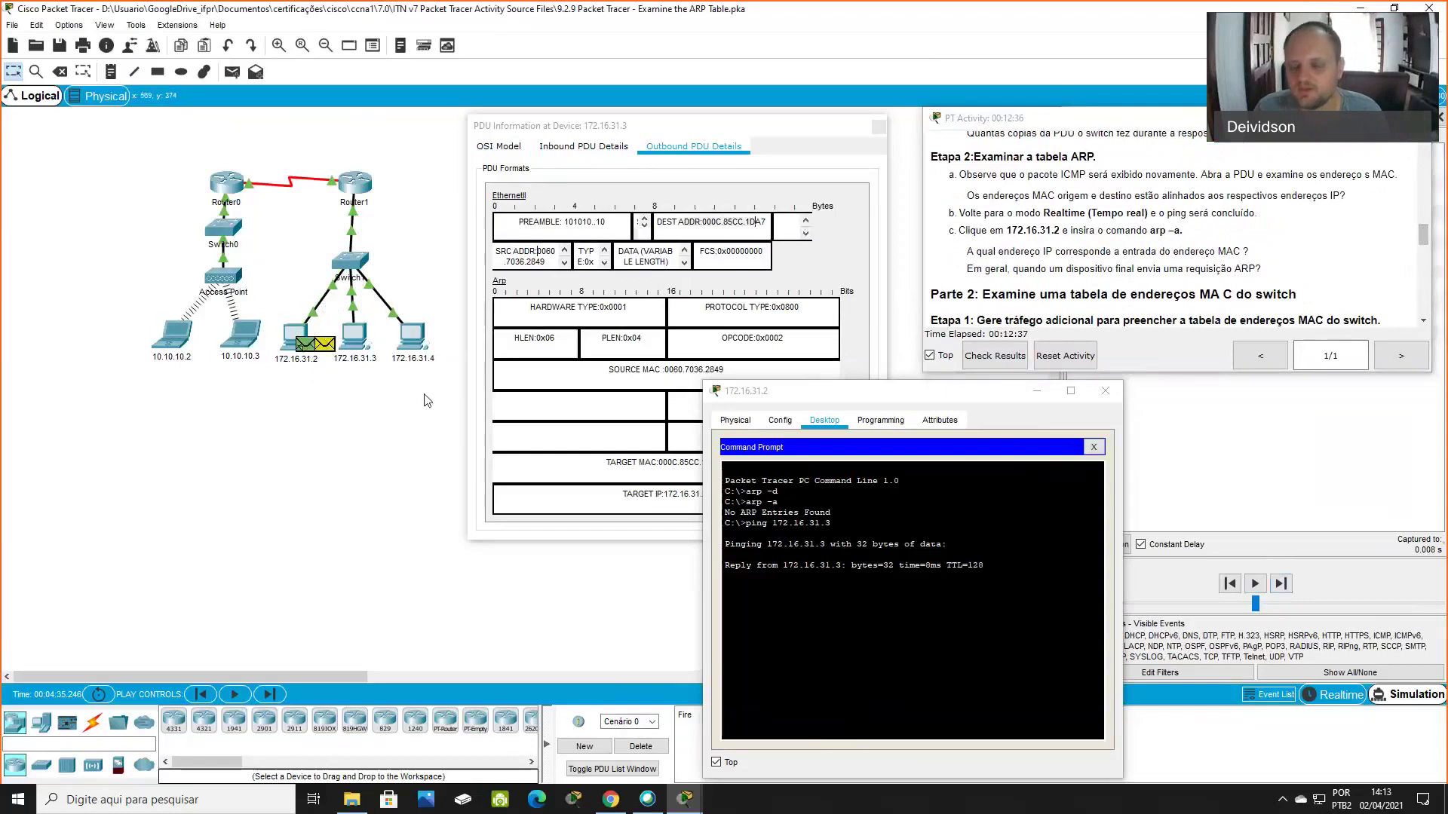
left_click_drag(1060, 173, 1149, 172)
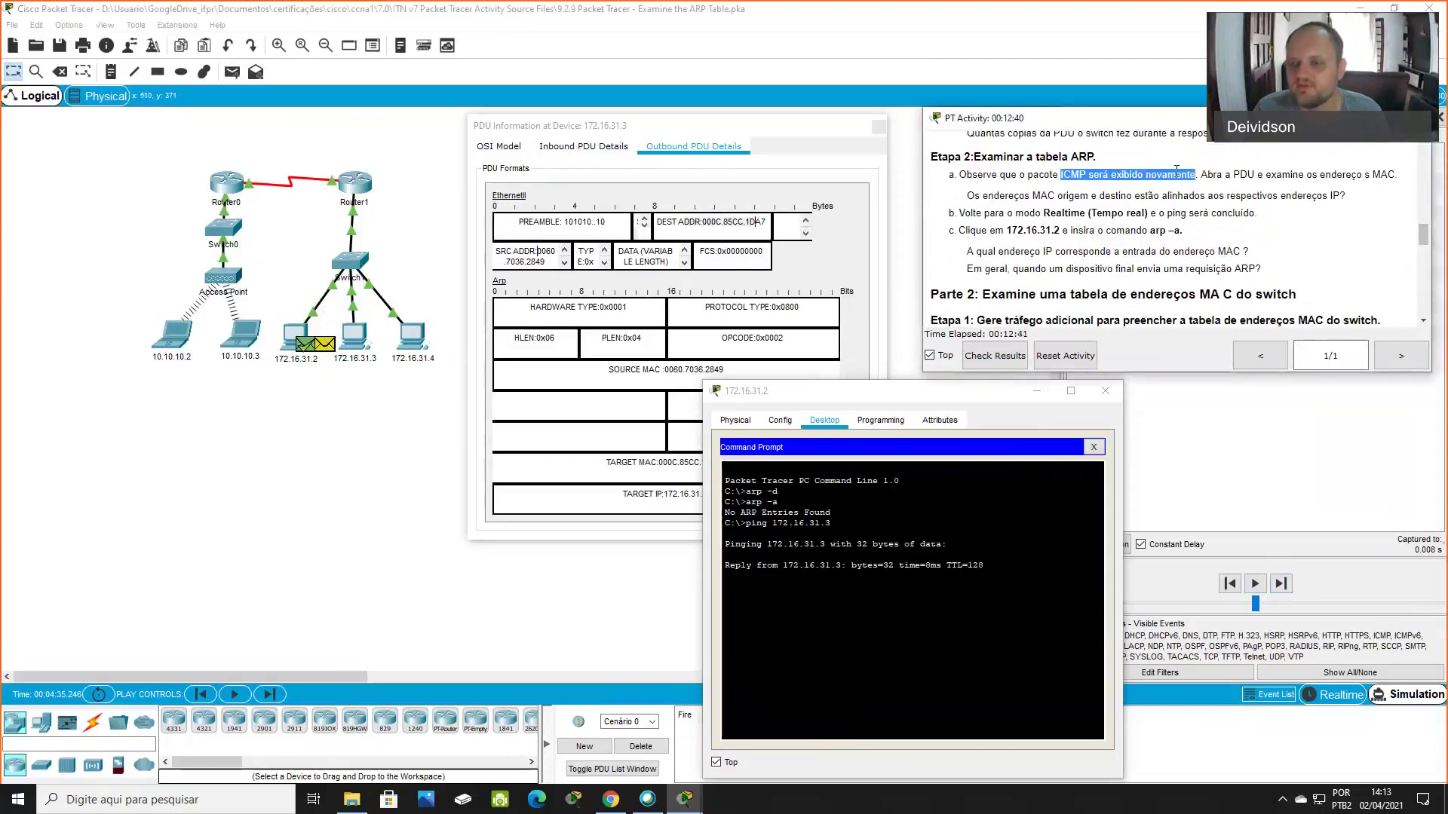
left_click(328, 346)
left_click(328, 346)
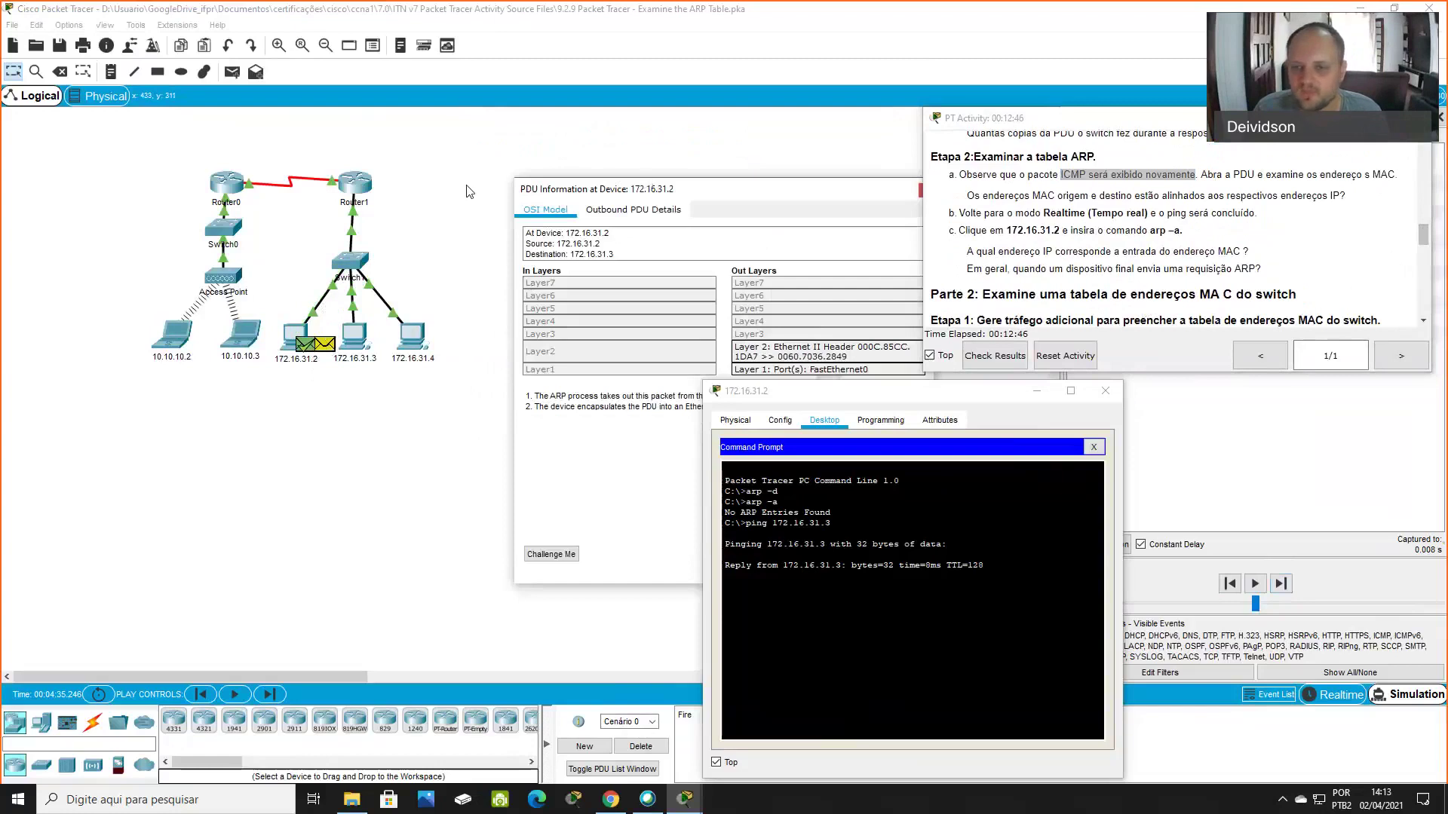
left_click(411, 208)
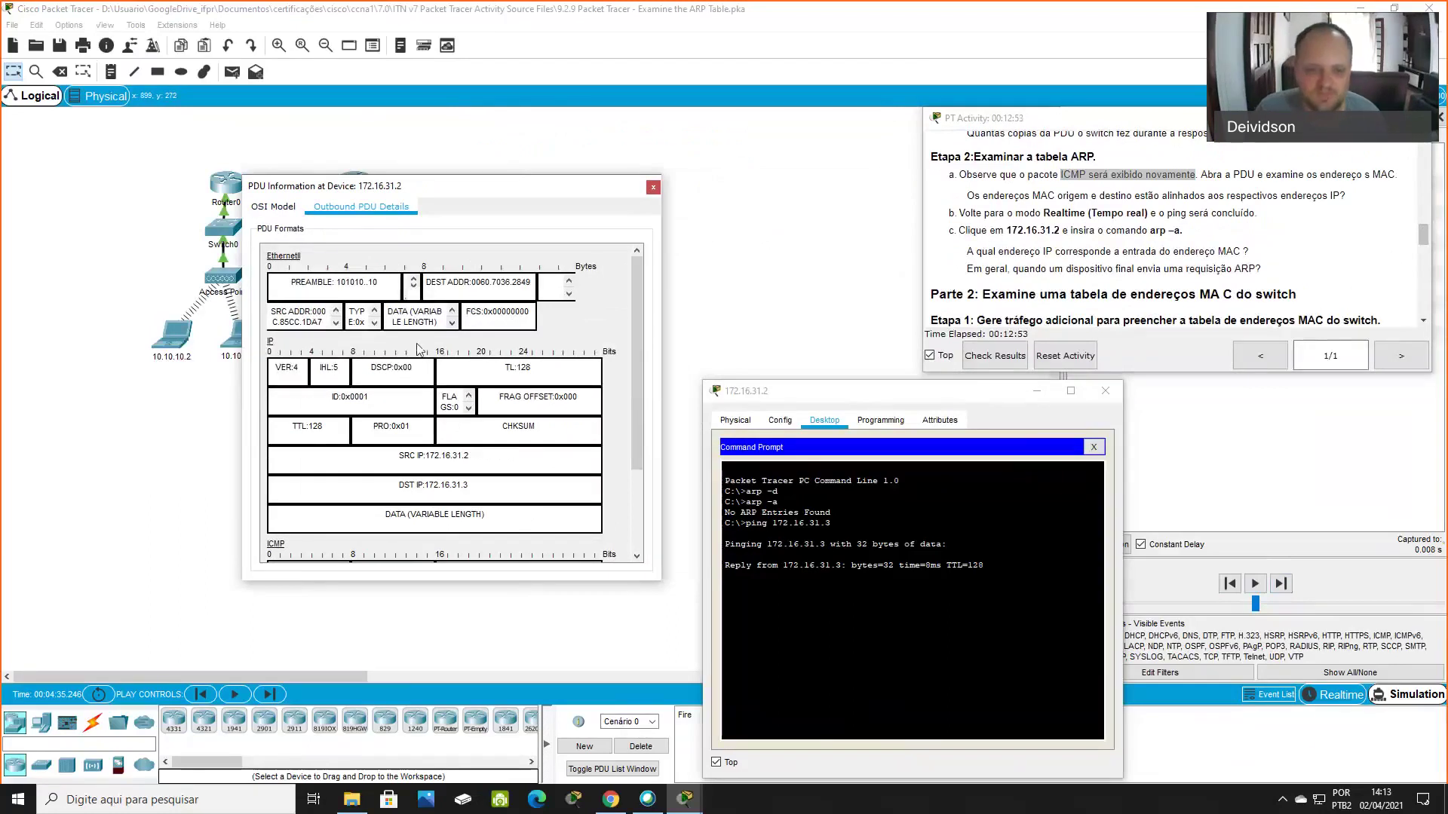
Compare the outbound ICMP PDU's source IP and MAC addresses with the 172.16.31.2 row of the activity's addressing table
left_click_drag(1227, 196, 1346, 196)
left_click_drag(1422, 240, 1425, 169)
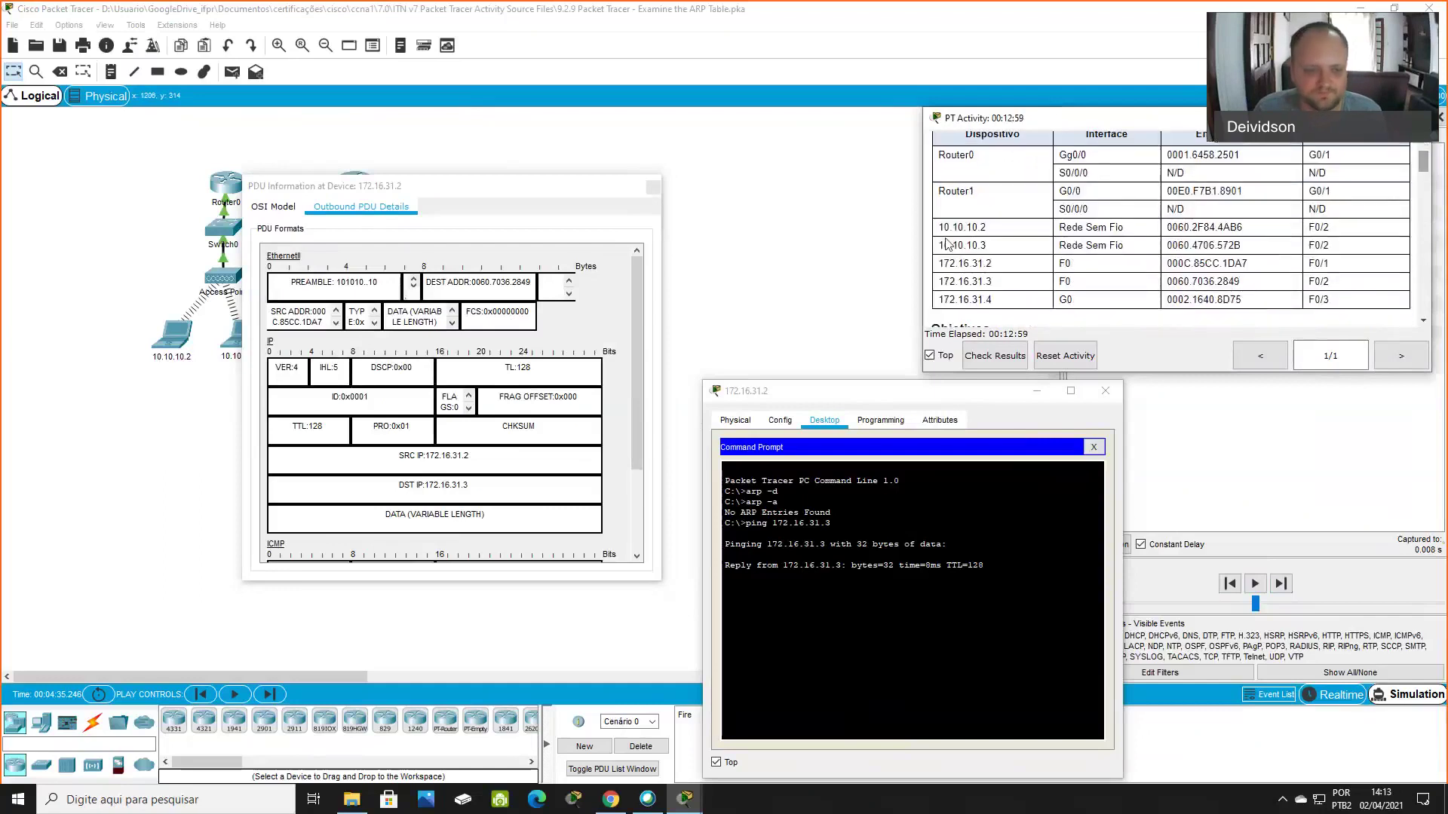
double_click(433, 457)
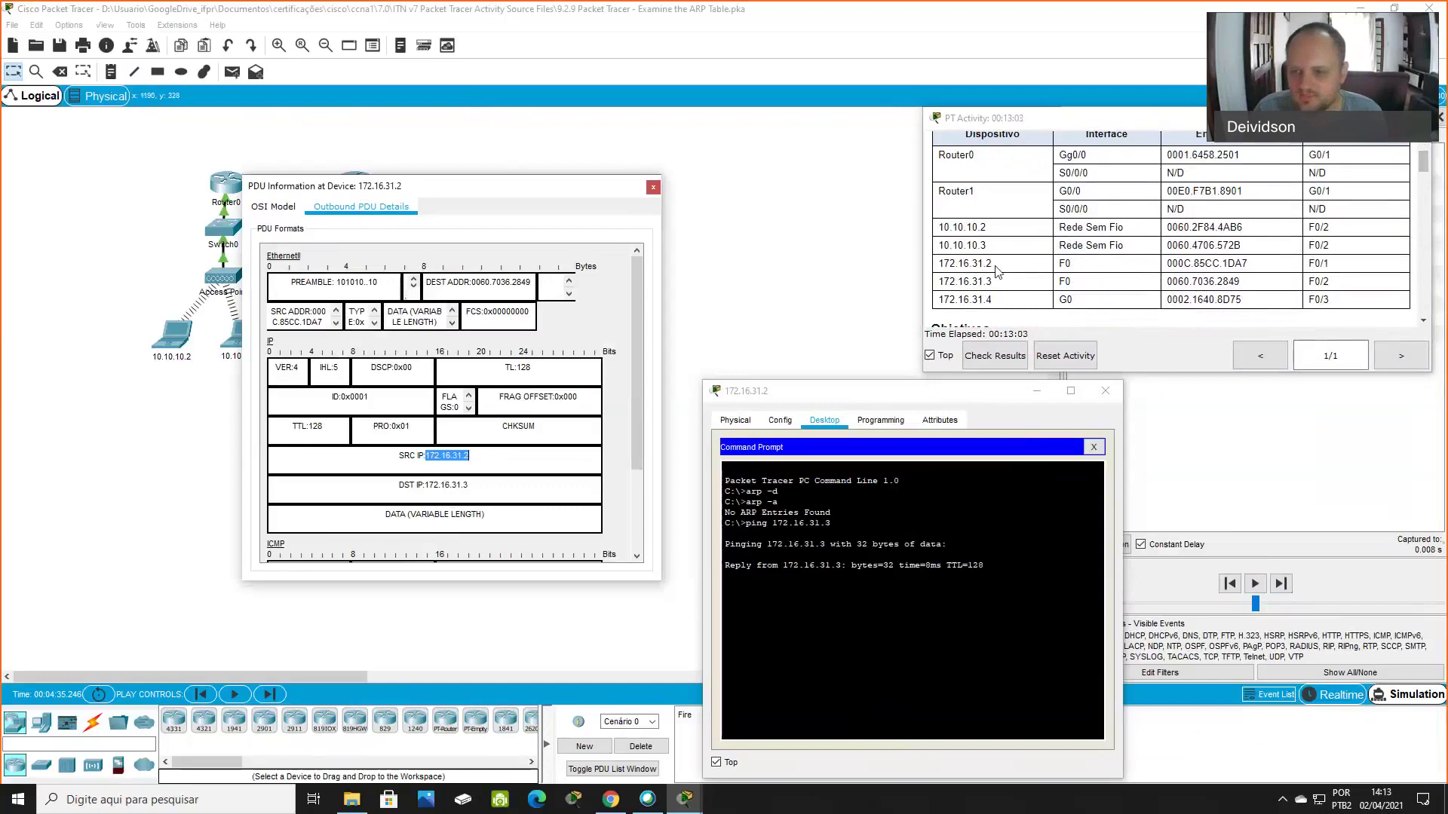
left_click_drag(940, 263, 1231, 266)
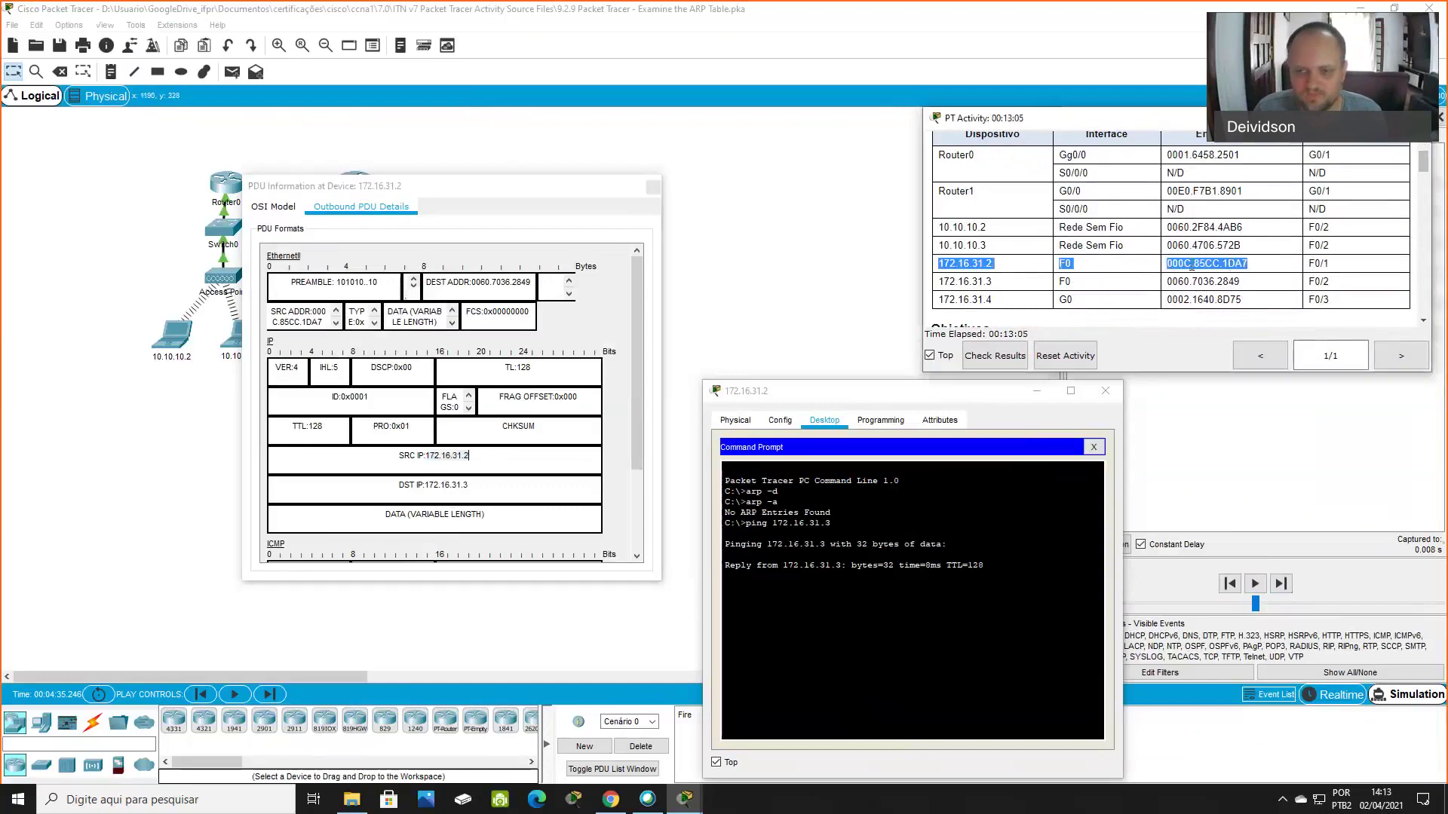
double_click(319, 322)
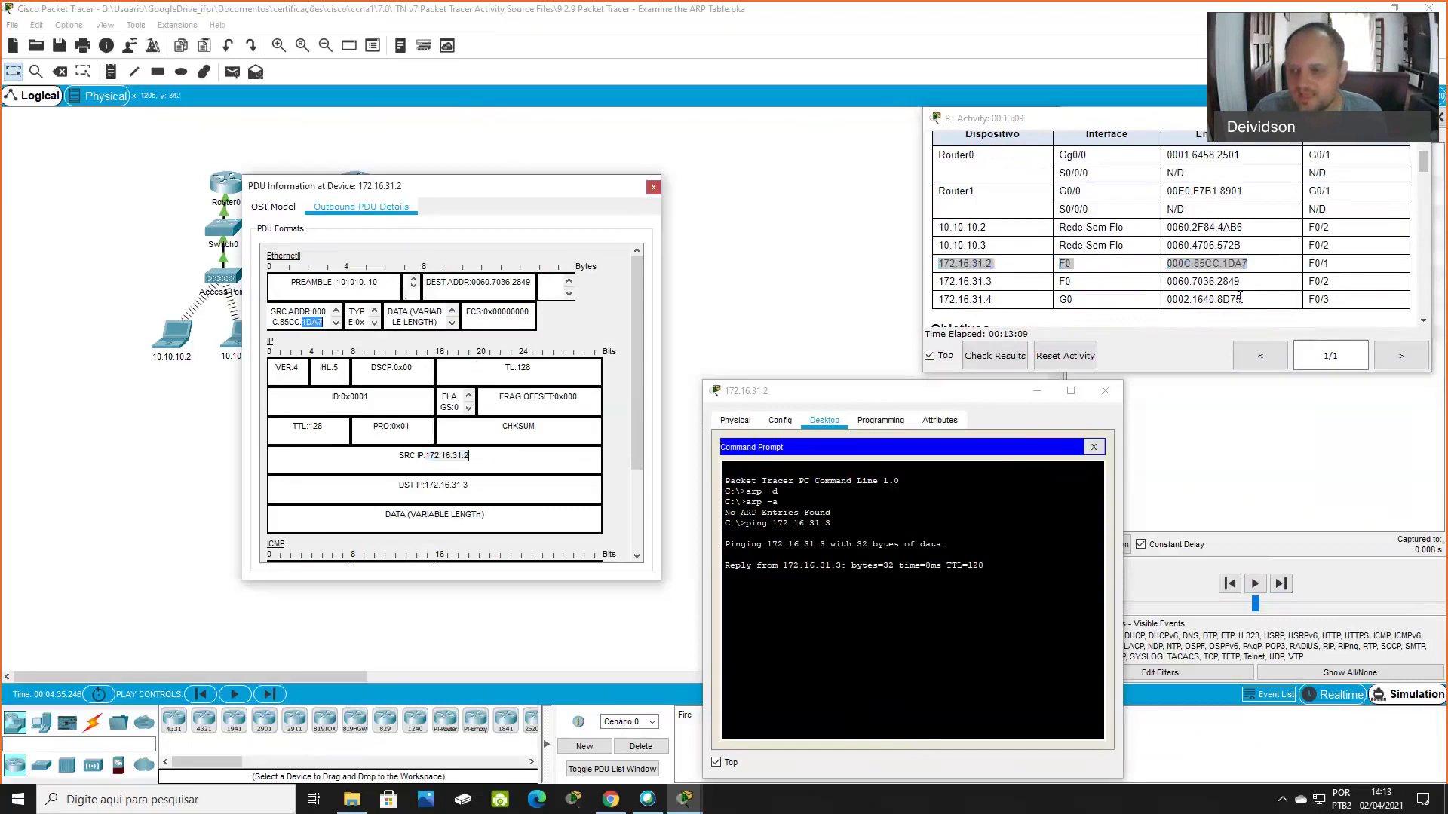
double_click(1225, 264)
double_click(1207, 264)
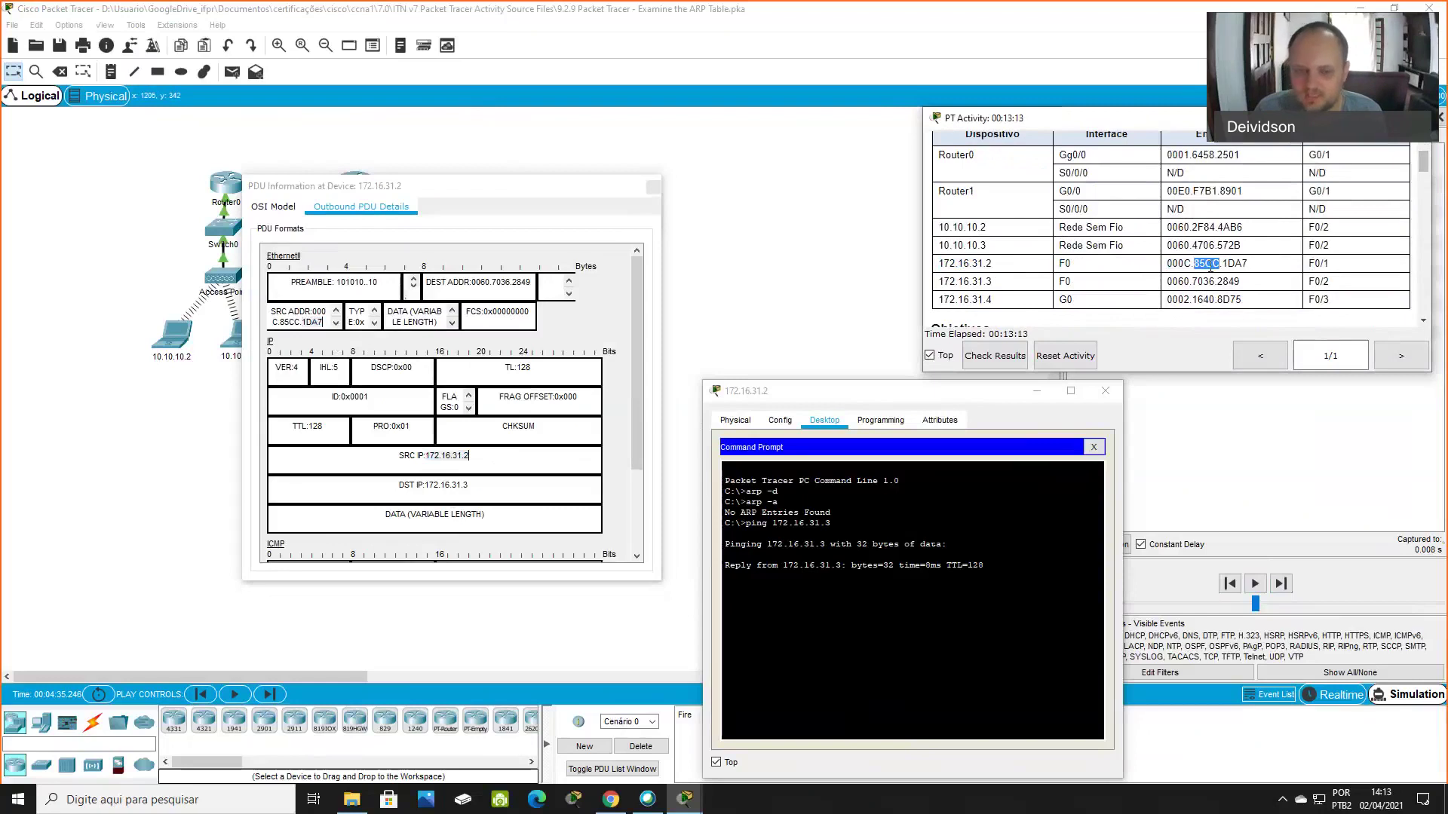
Check the PDU's destination IP and MAC addresses against the 172.16.31.3 table row, and return to the Etapa 2 question
left_click_drag(424, 484, 503, 483)
left_click_drag(981, 281, 1250, 290)
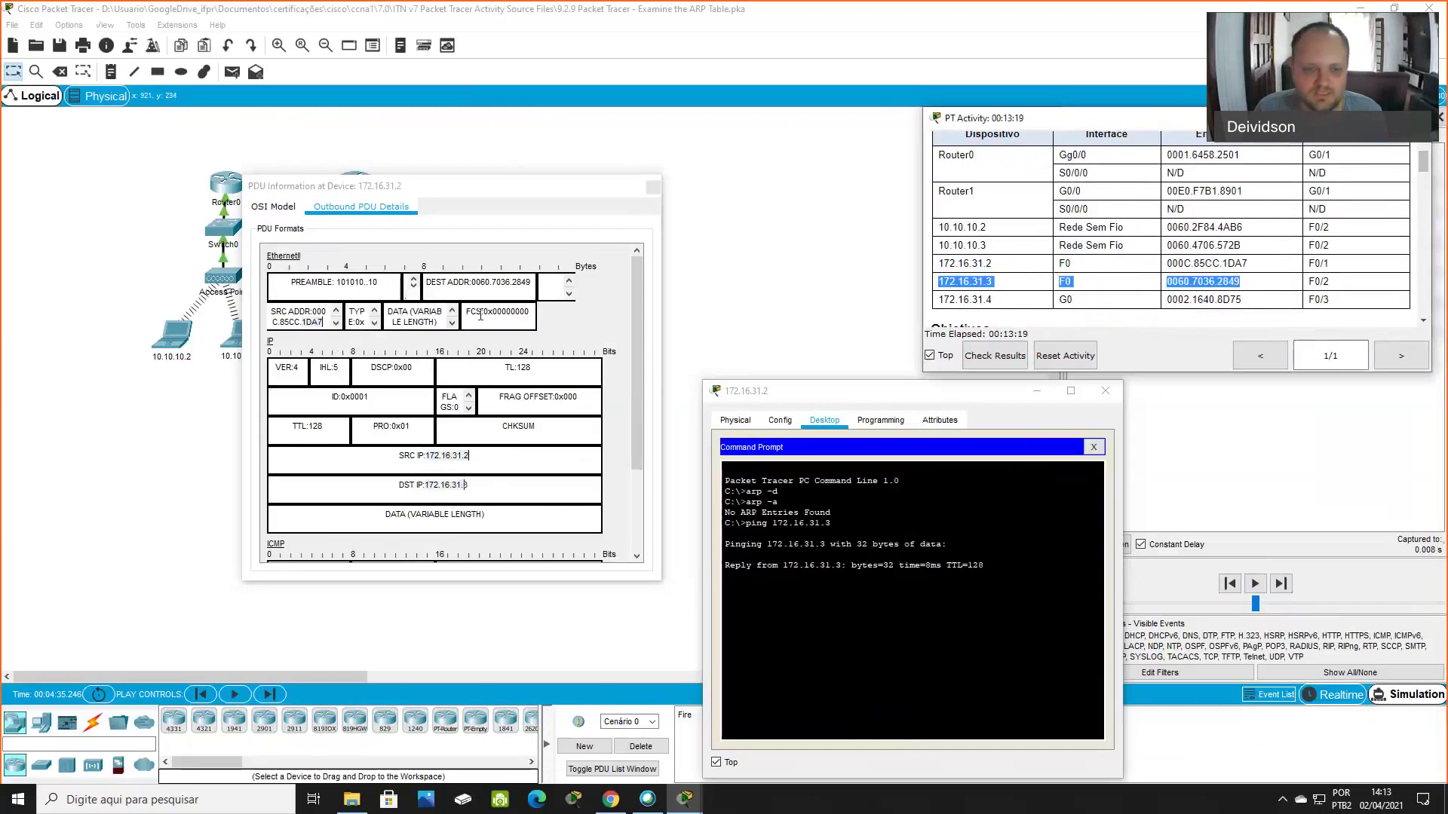
left_click_drag(512, 282, 532, 282)
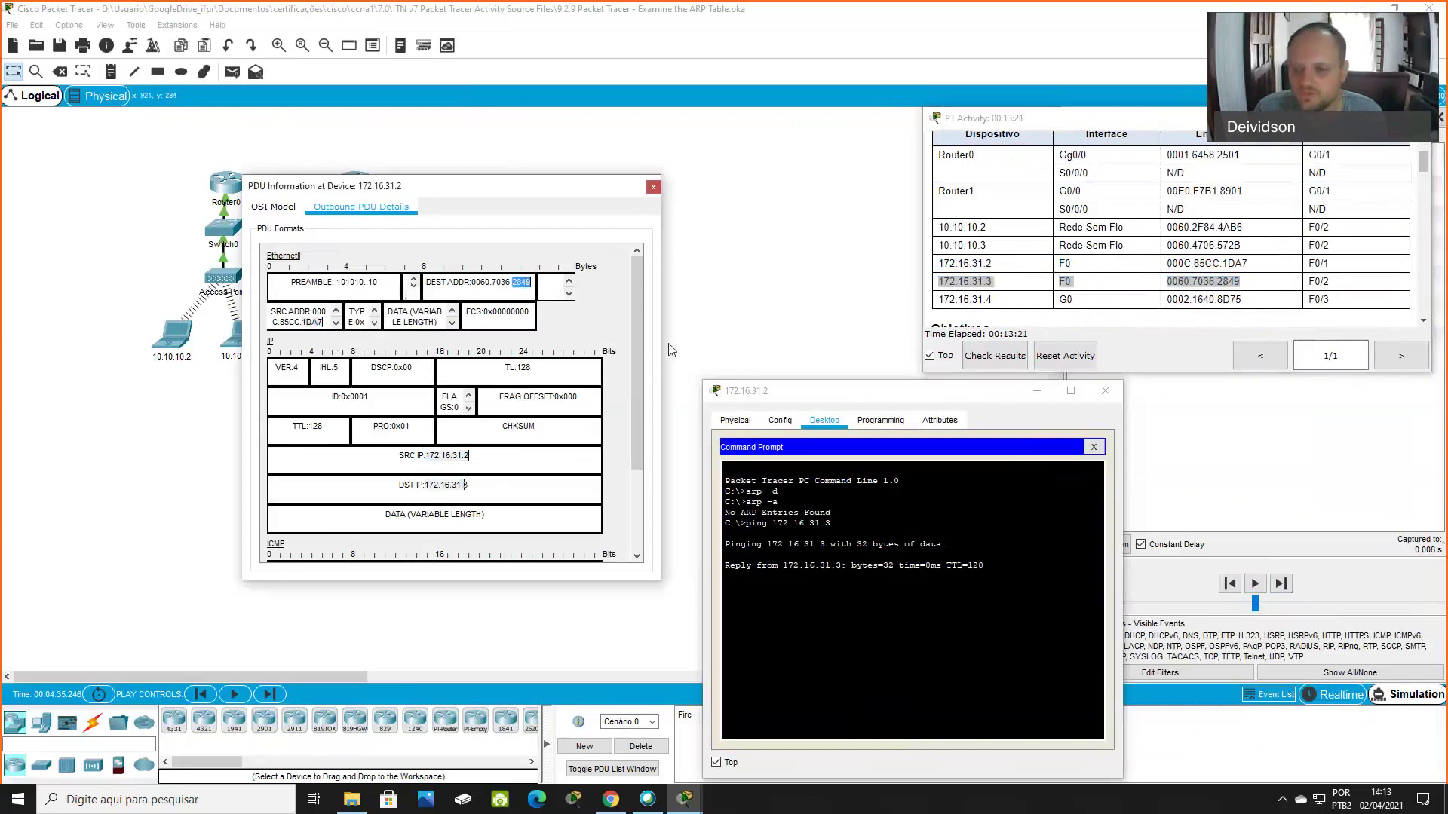
double_click(1225, 285)
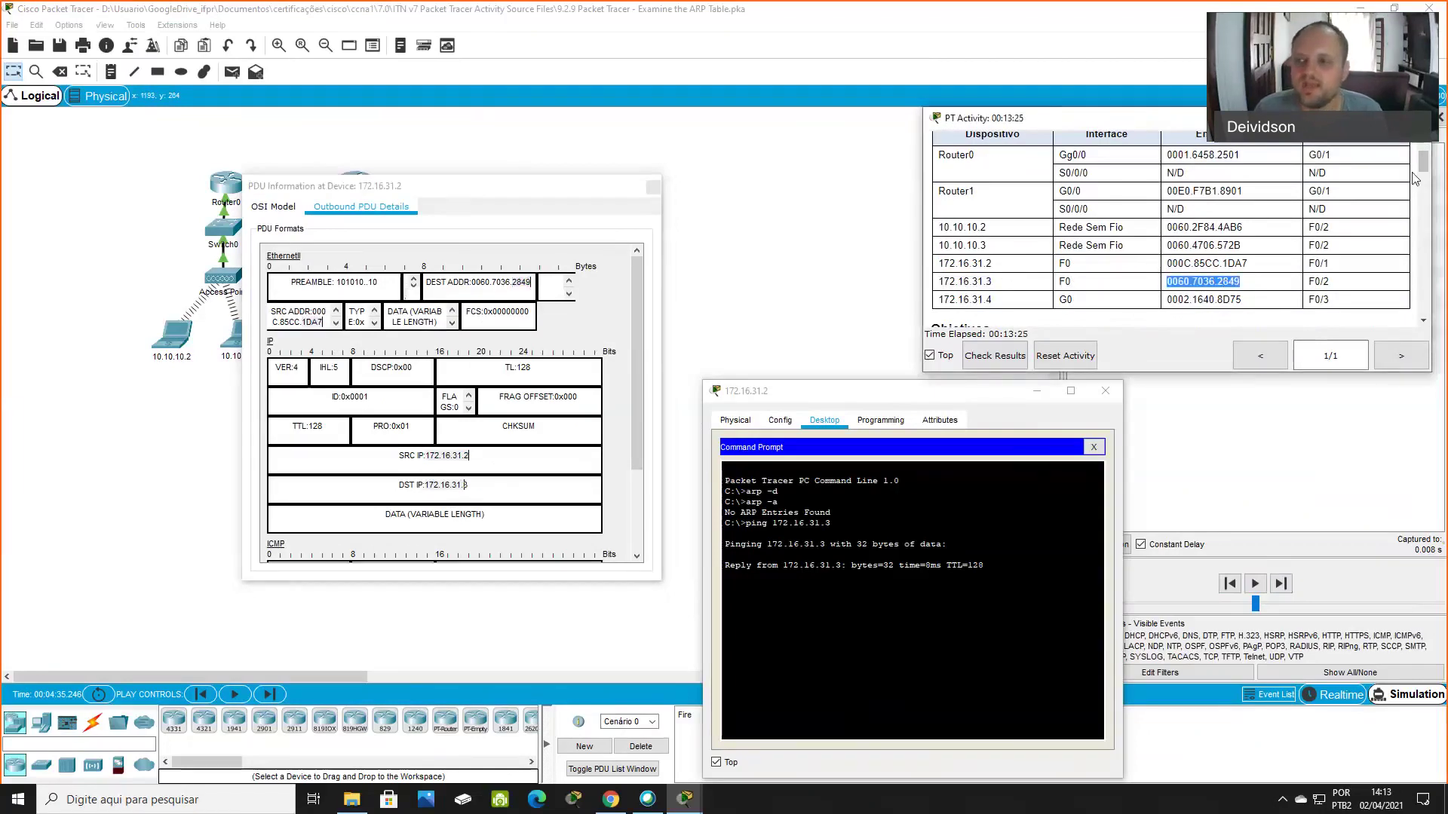
left_click_drag(1424, 169, 1434, 242)
double_click(1252, 230)
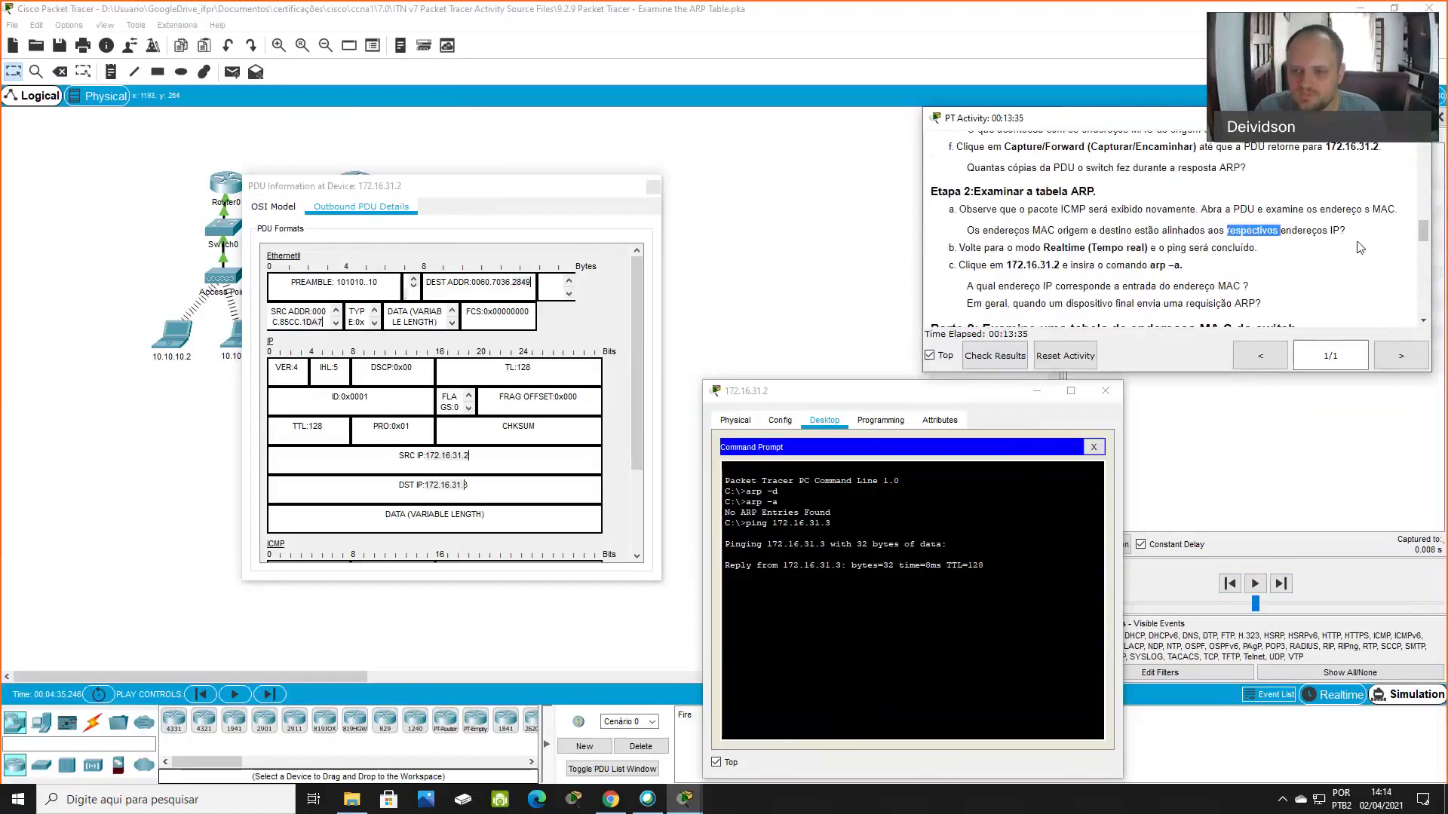
Switch to Realtime mode to complete the ping, and run arp -a at the 172.16.31.2 command prompt
scroll(1407, 234, "down", 1)
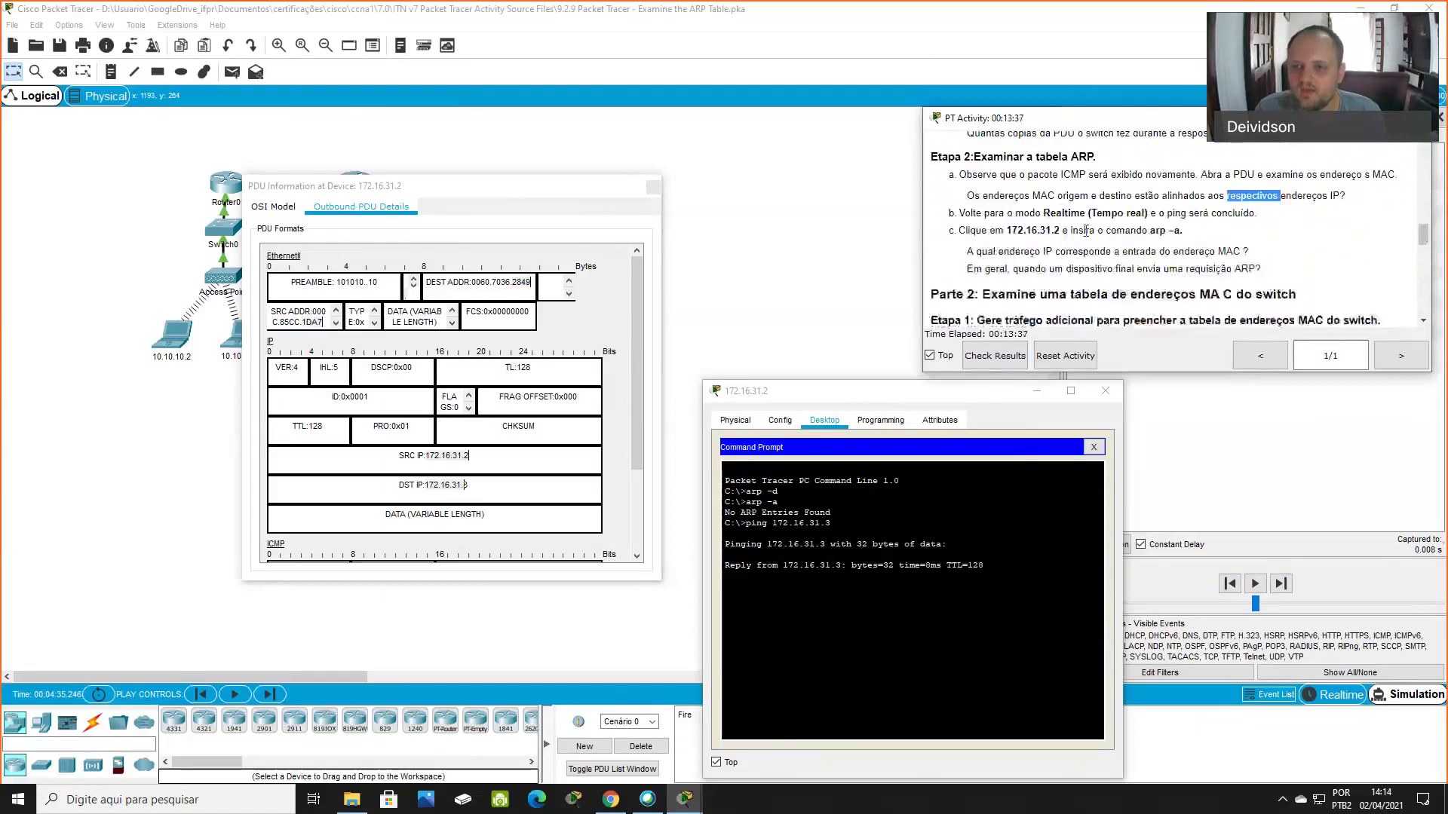
left_click(1336, 693)
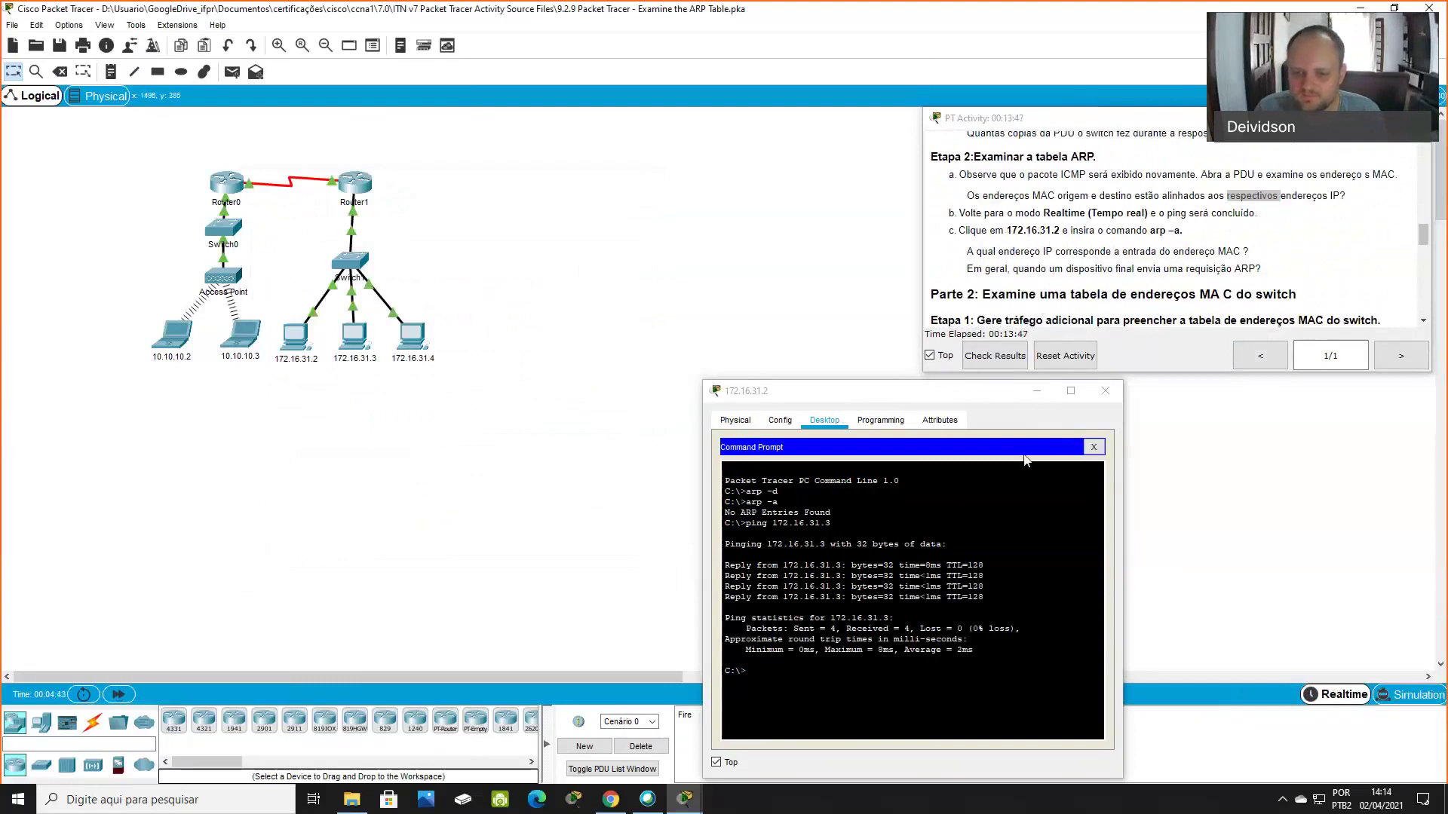
left_click(861, 521)
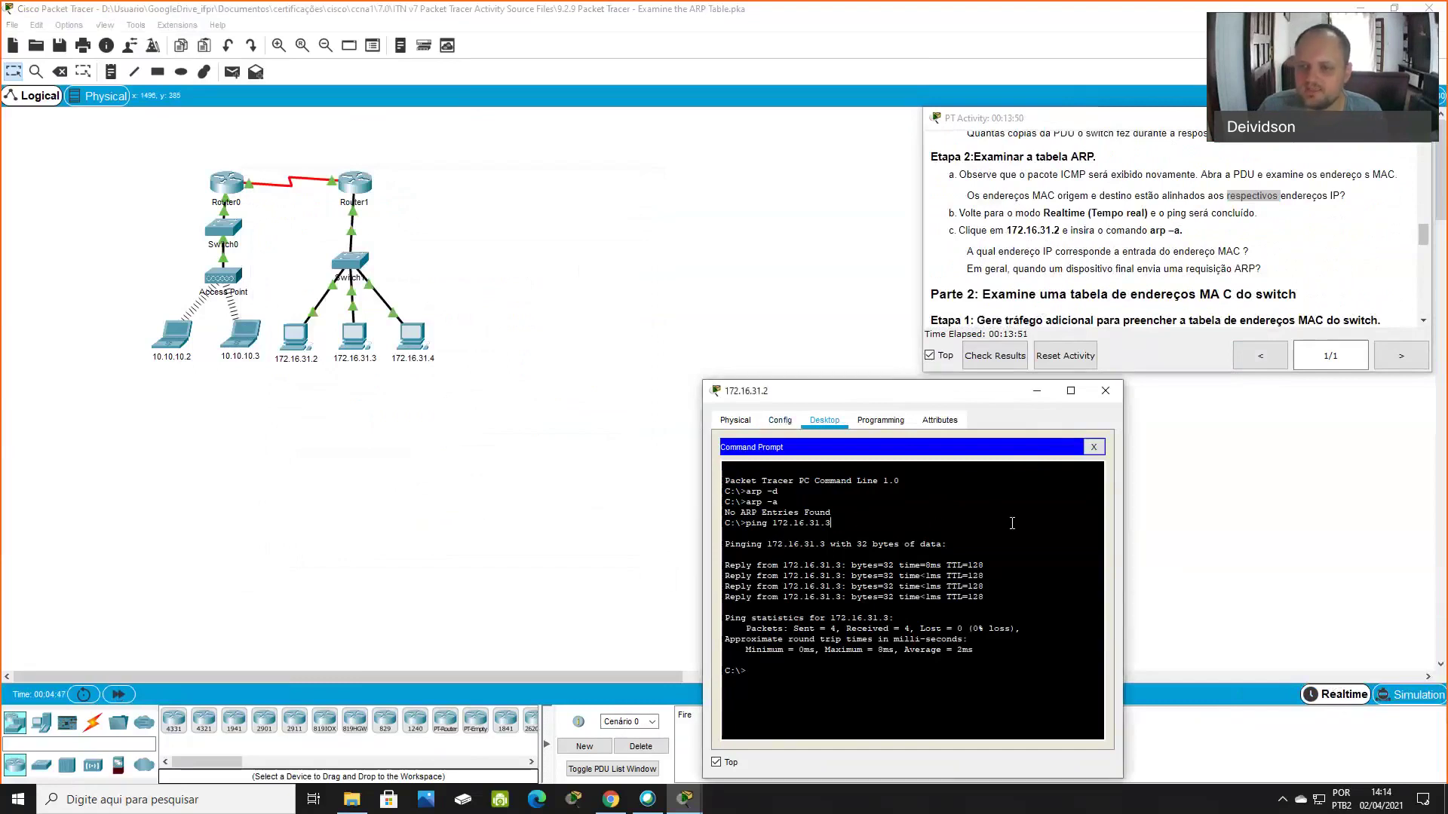
type("arp -")
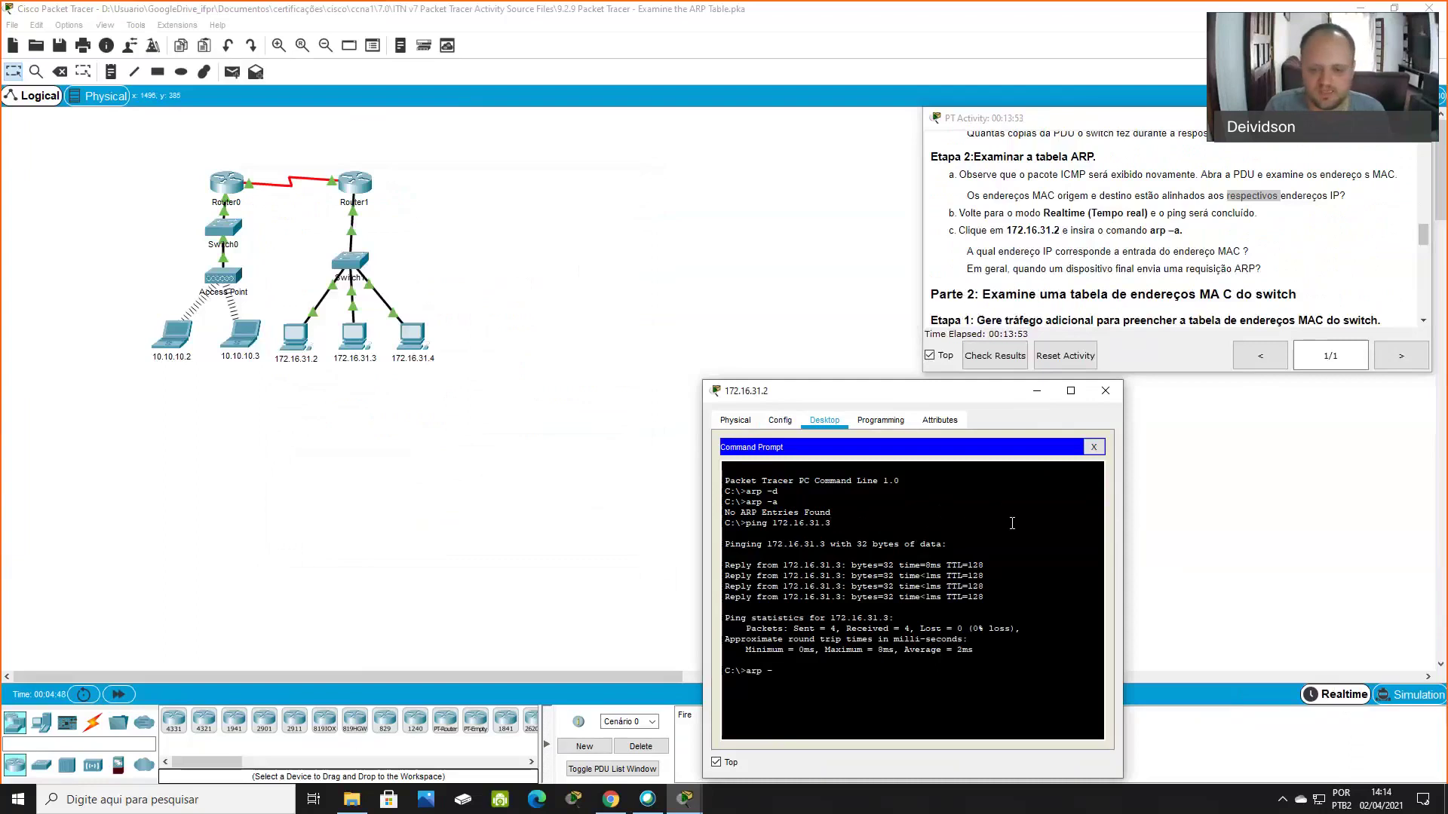
type("a")
key("Return")
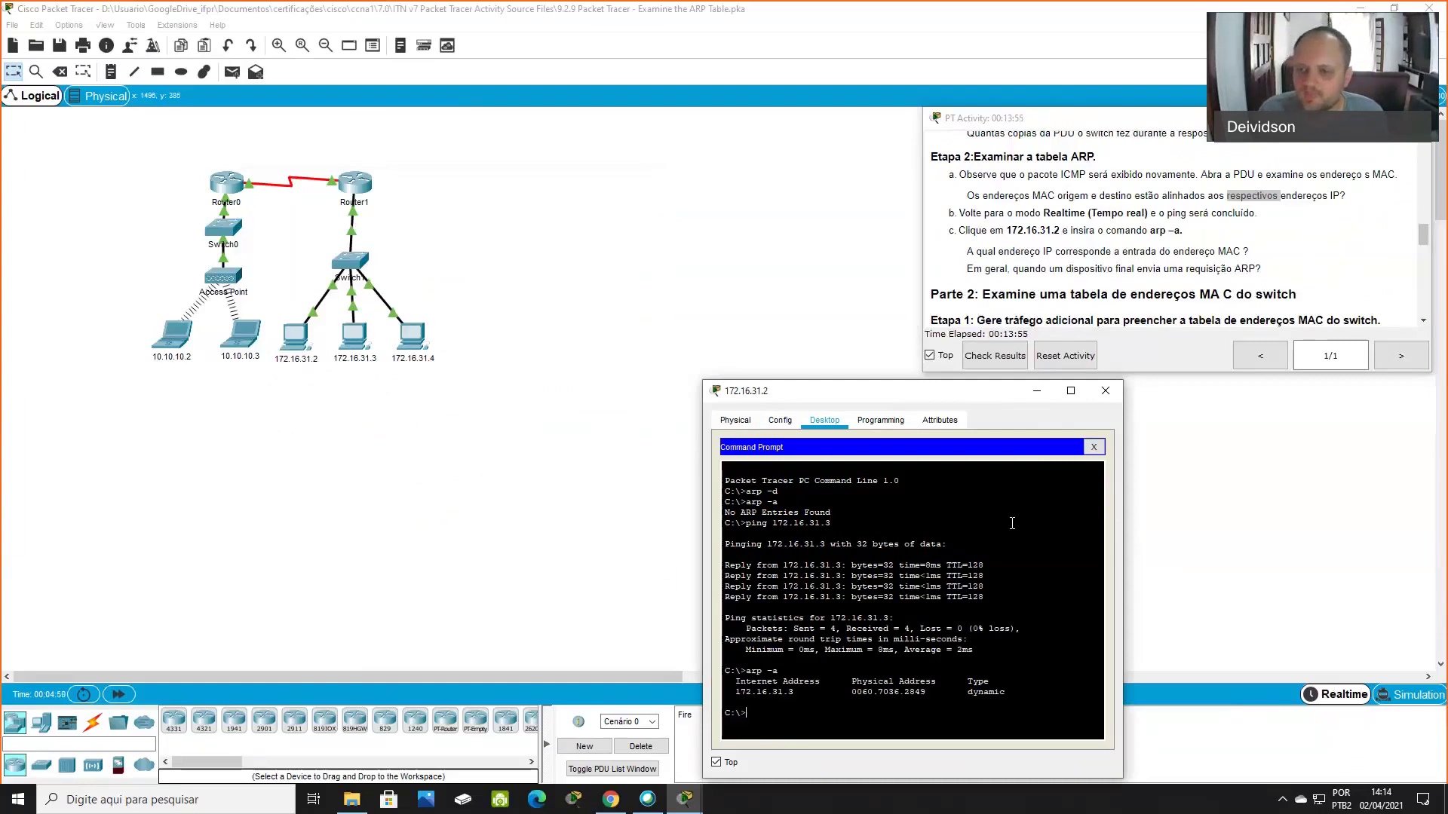
Match the MAC address in the arp -a output to its IP address to answer the Etapa 2 question
left_click_drag(1044, 251, 1242, 250)
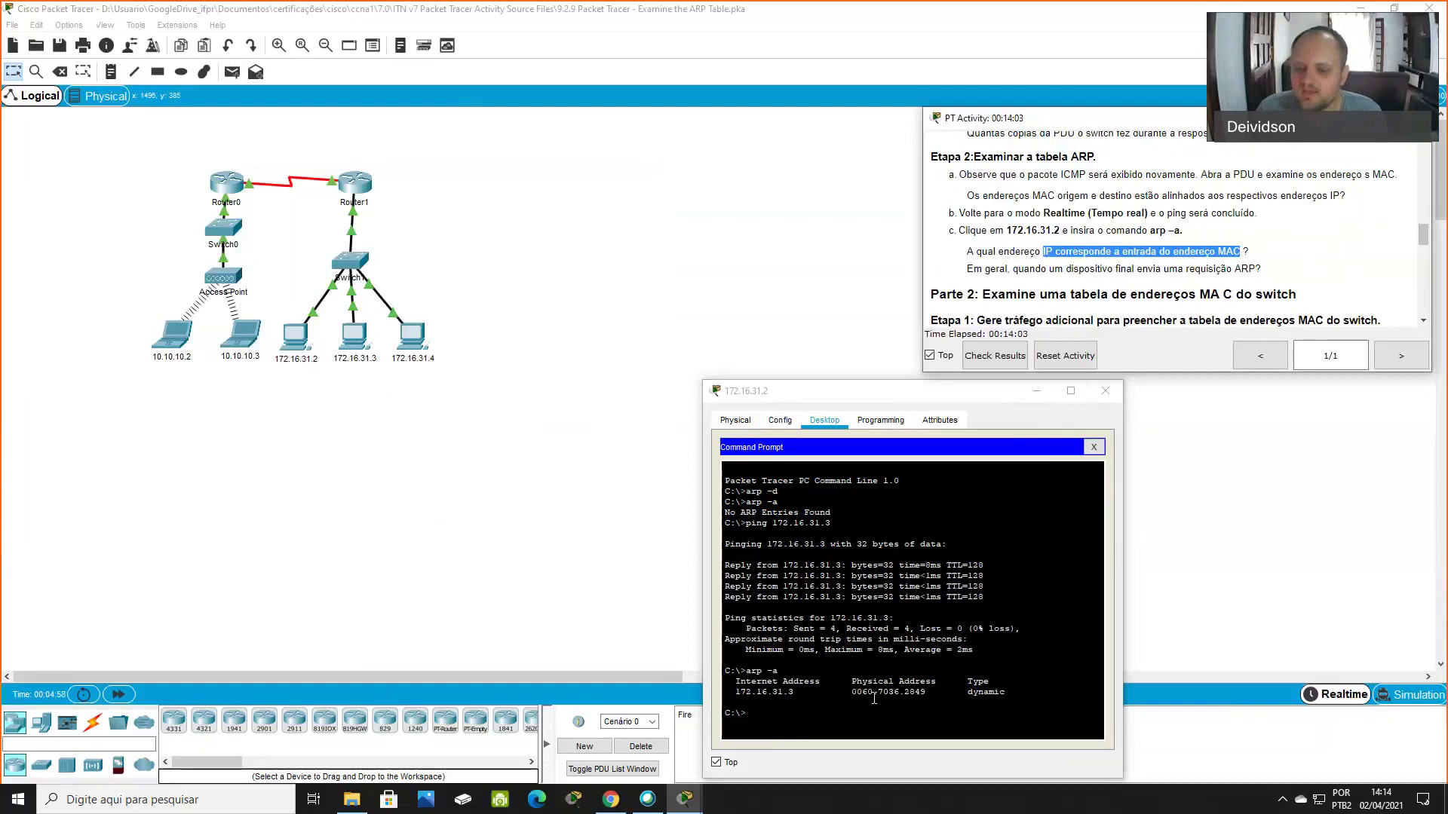
left_click_drag(794, 694, 772, 693)
left_click(933, 692)
double_click(934, 692)
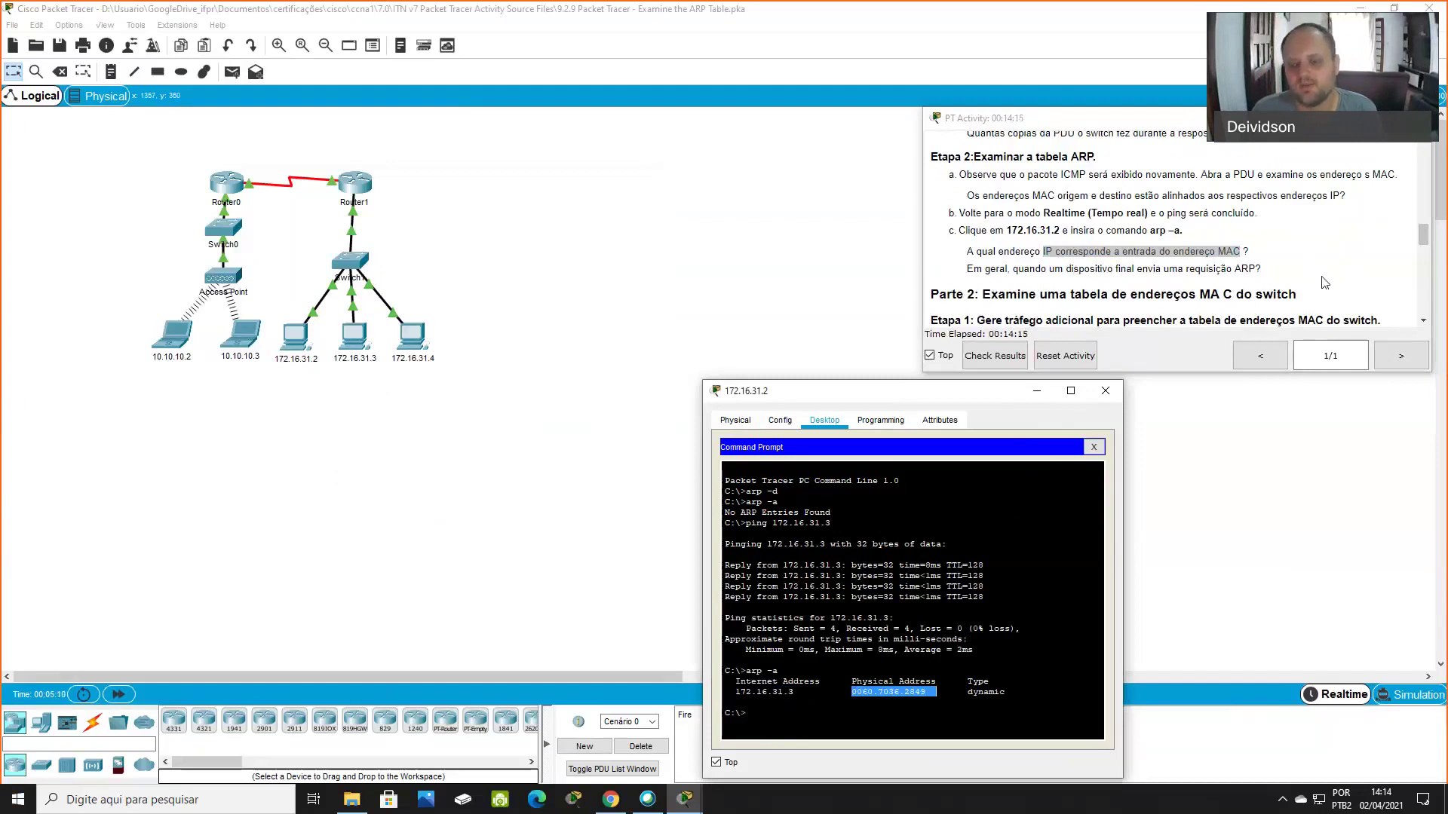
left_click(855, 692)
left_click_drag(856, 692, 925, 693)
left_click(1086, 435)
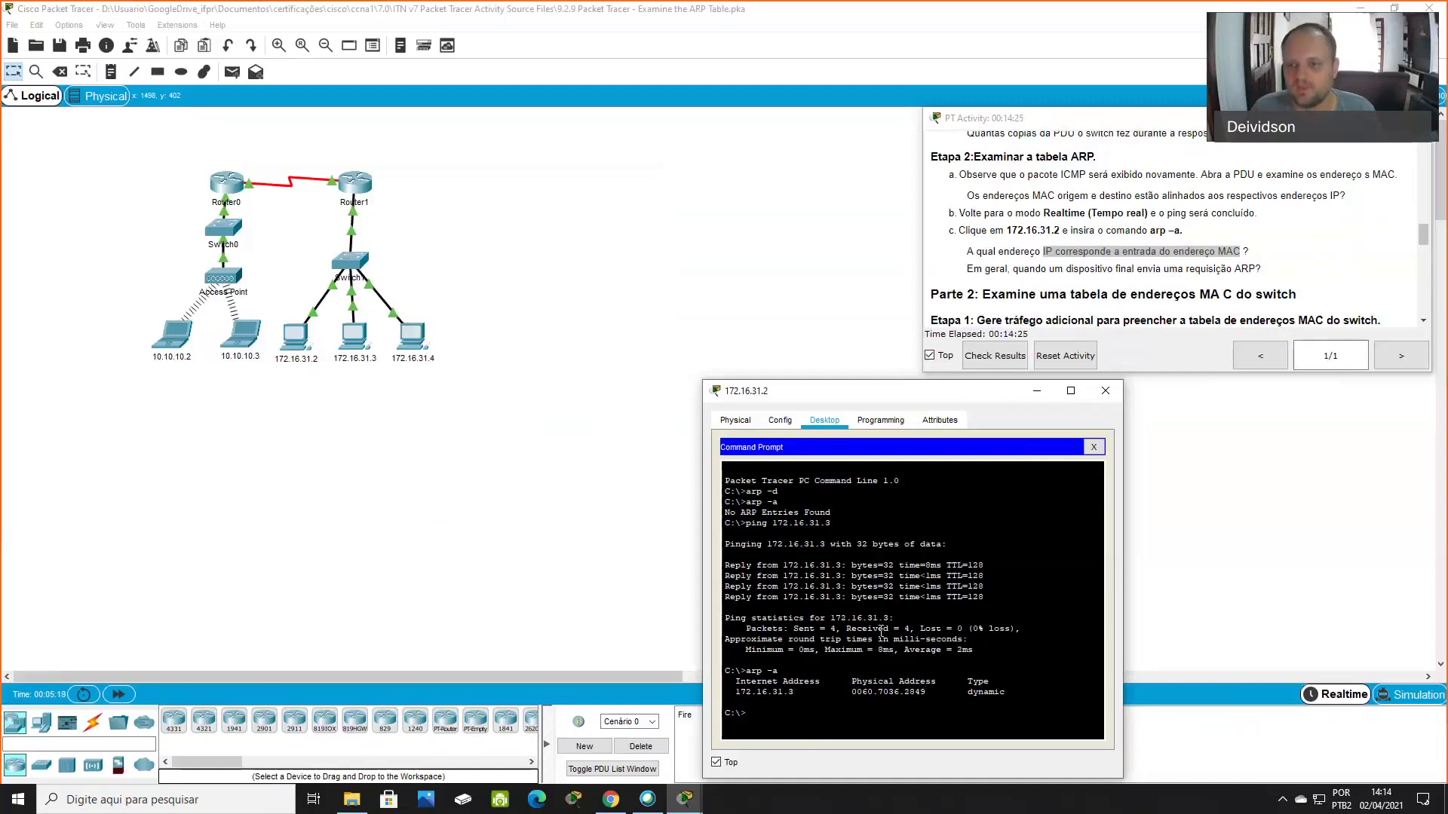
Ping 172.16.31.4 from 172.16.31.2 as Parte 2, Etapa 1 instructs, and close the PC's window
scroll(1182, 291, "down", 1)
scroll(1182, 291, "down", 2)
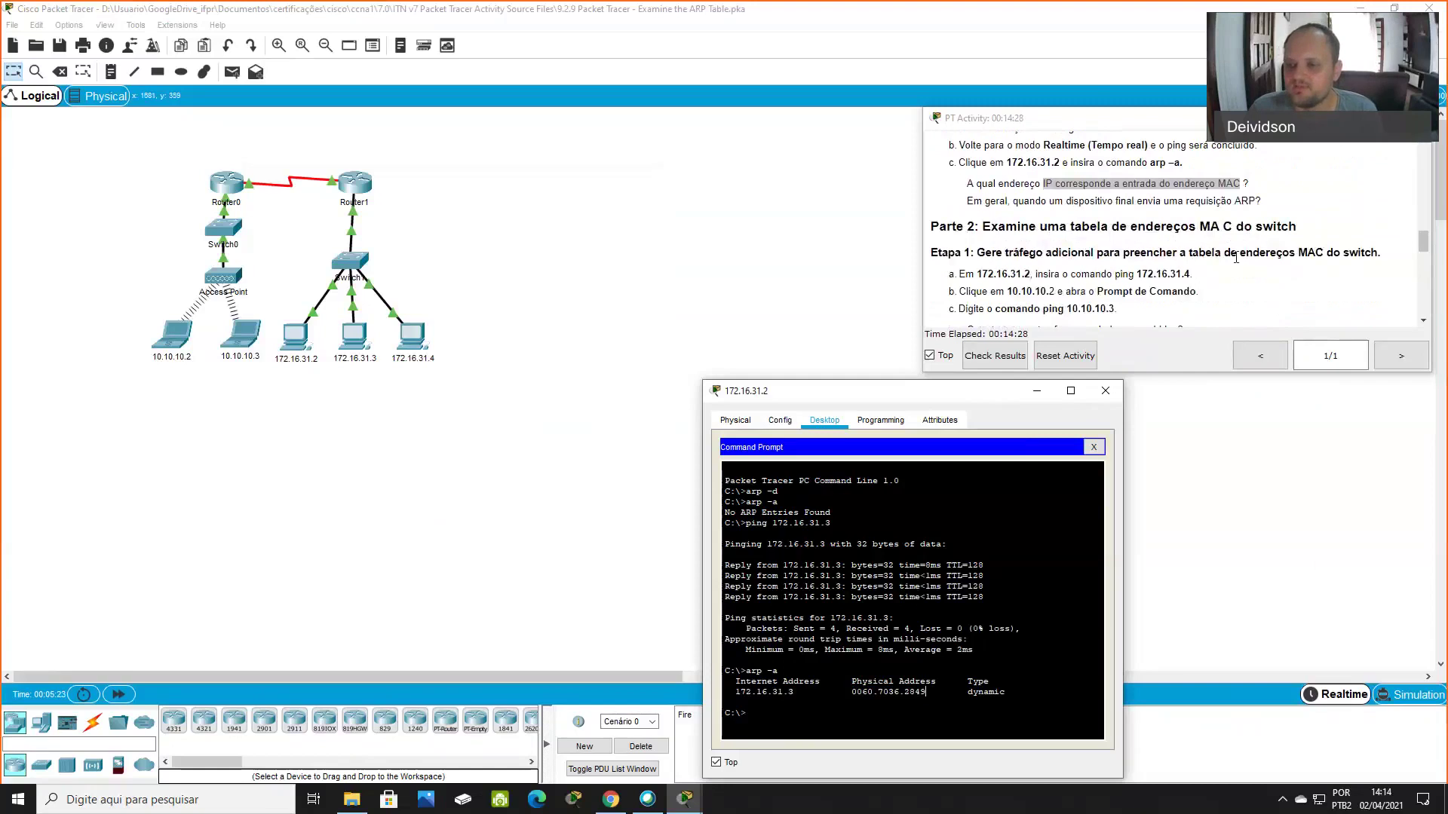
scroll(1191, 268, "down", 1)
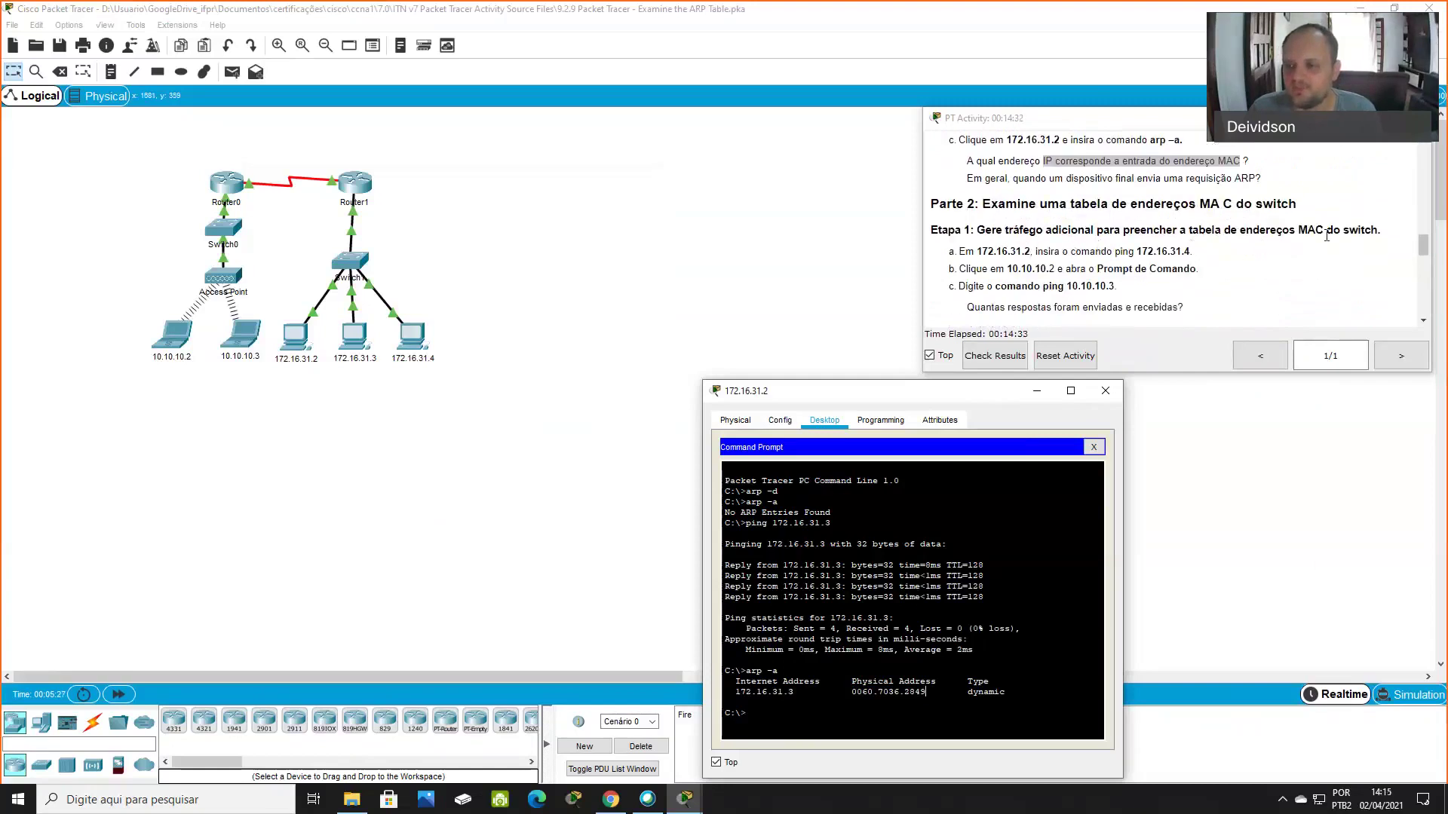
scroll(1329, 248, "down", 1)
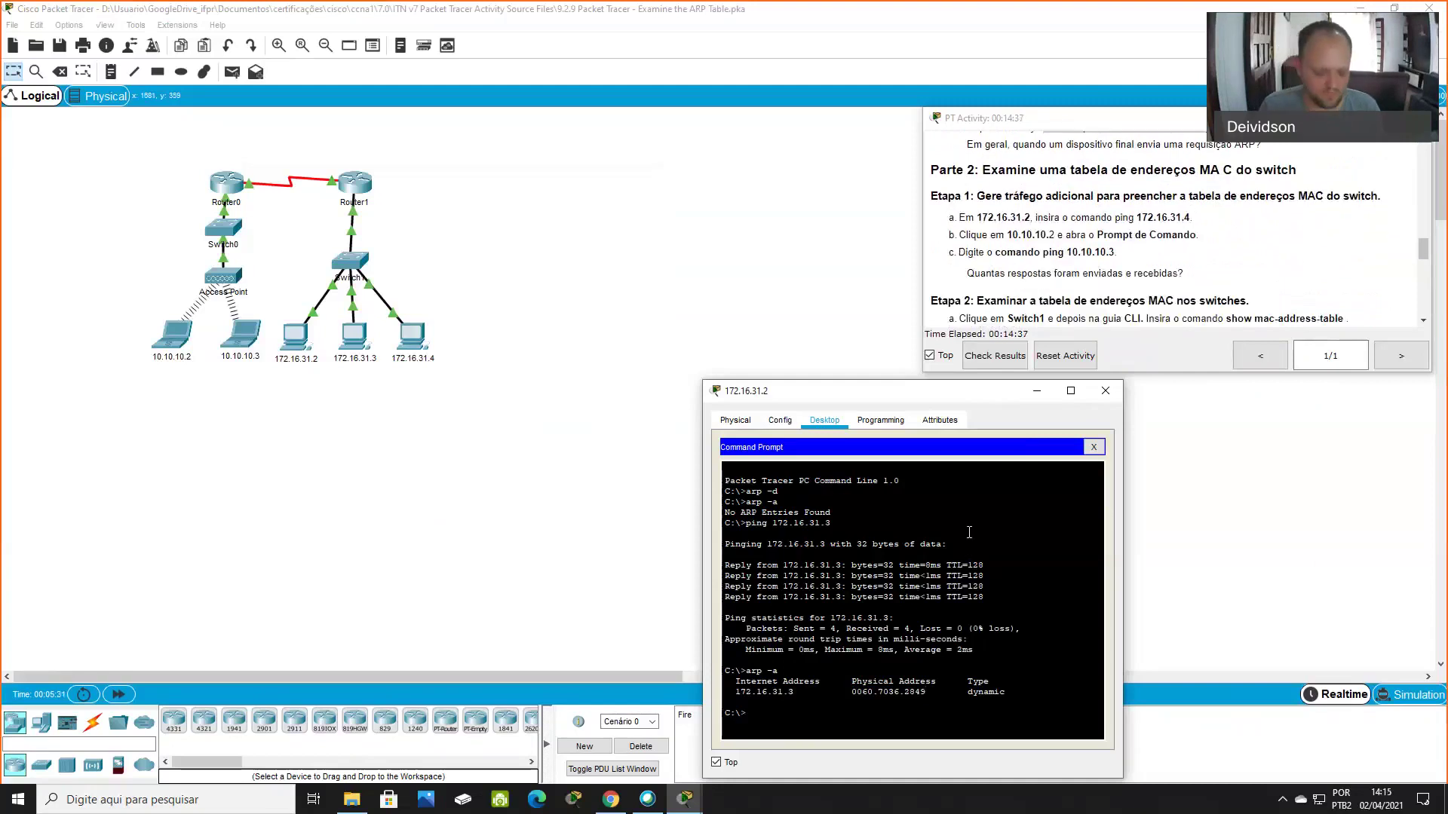
type("ping 172.16.31.4")
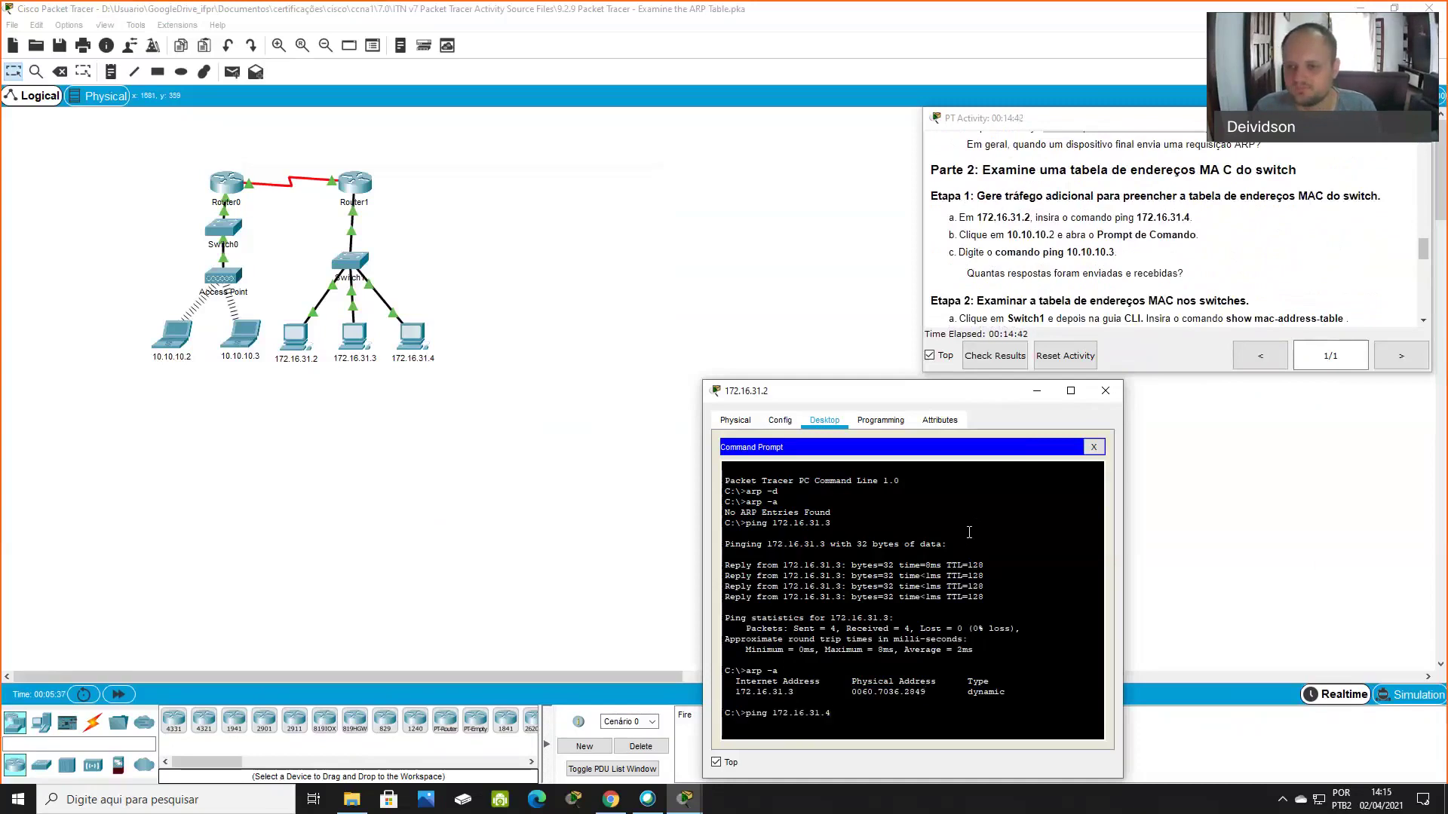
key("Return")
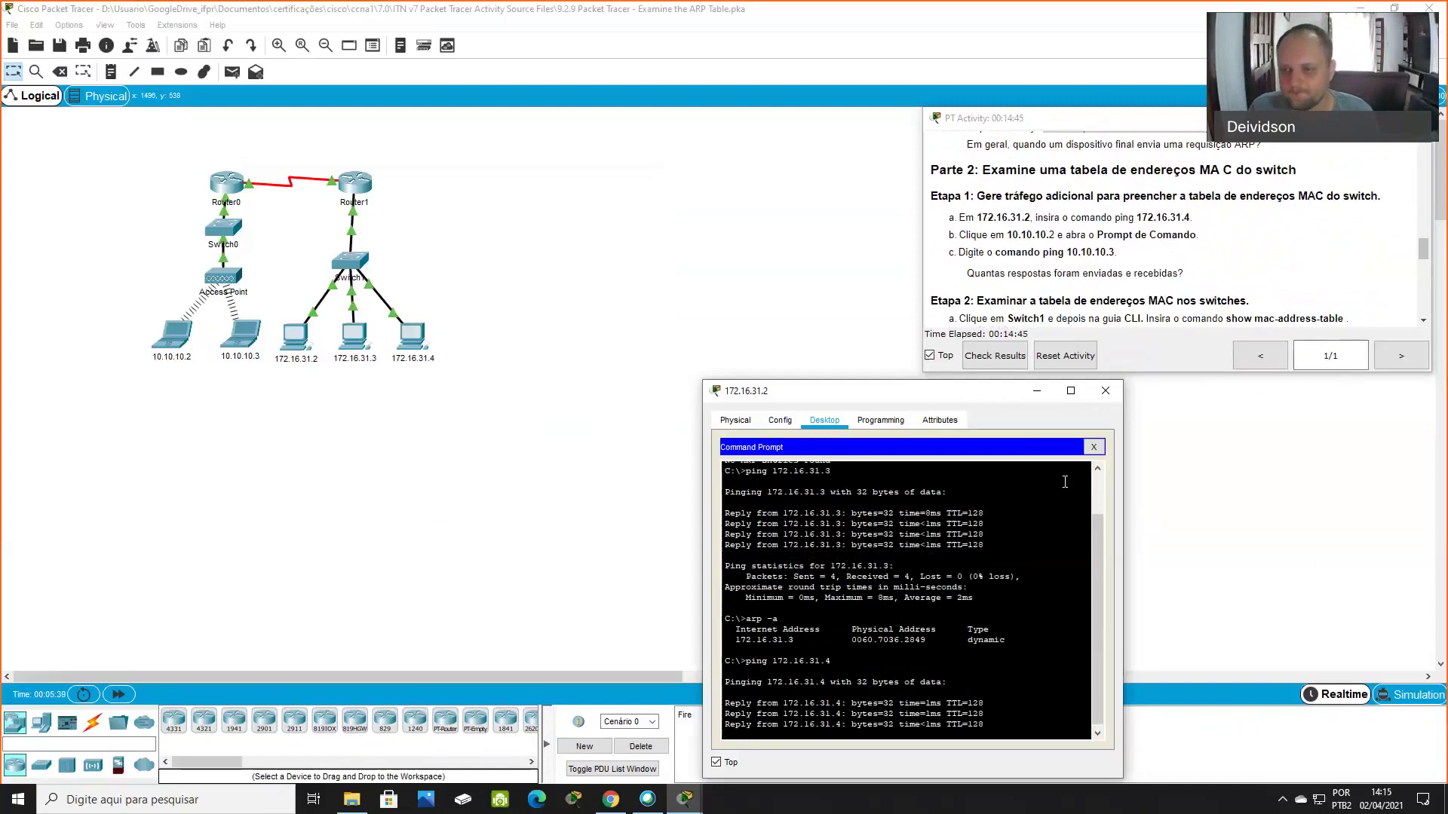
left_click(1105, 394)
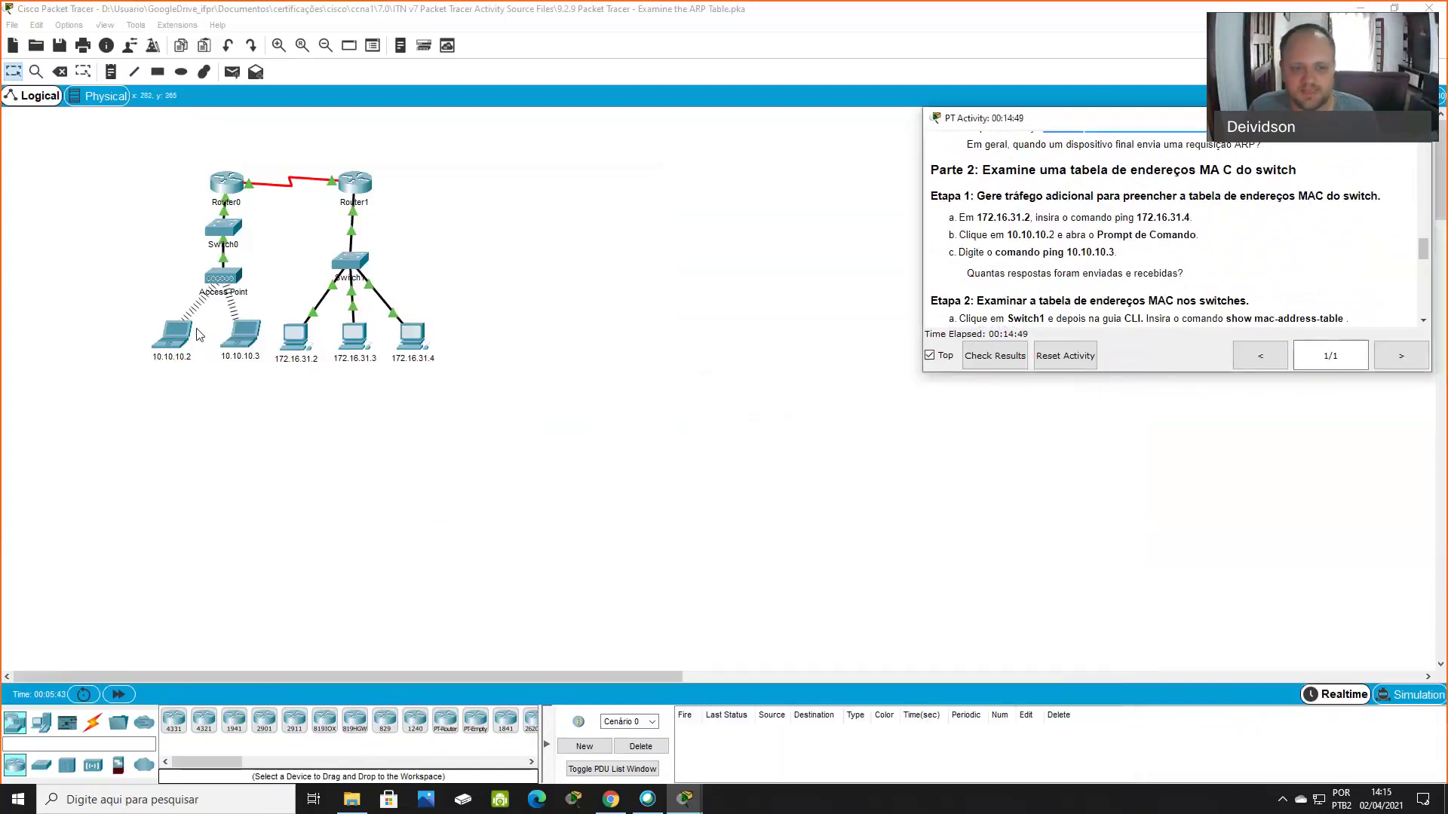
Open the Command Prompt on laptop 10.10.10.2 and ping 10.10.10.3
left_click(173, 338)
left_click(636, 199)
left_click(786, 256)
type("ping ")
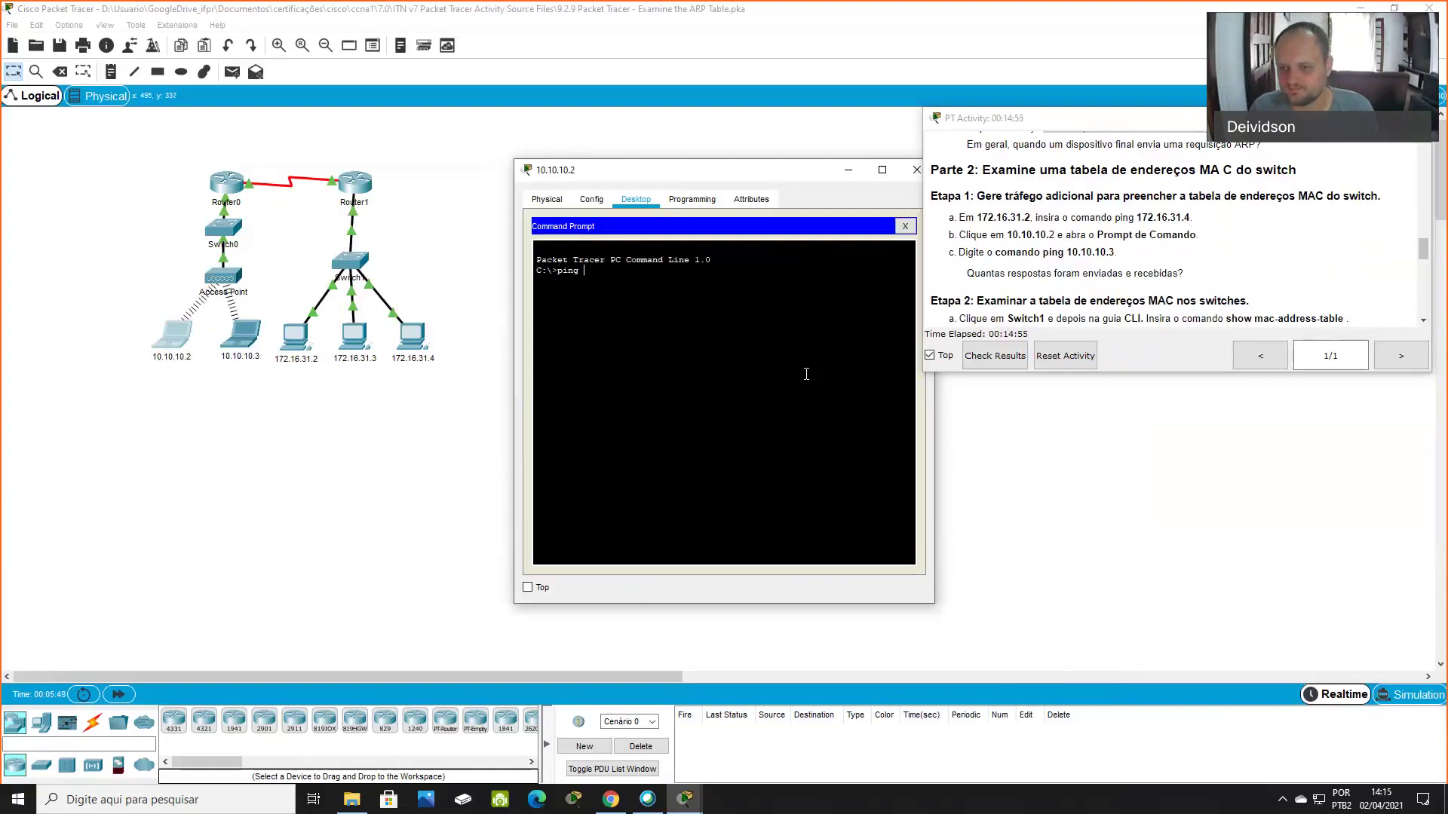
type("10.10.10")
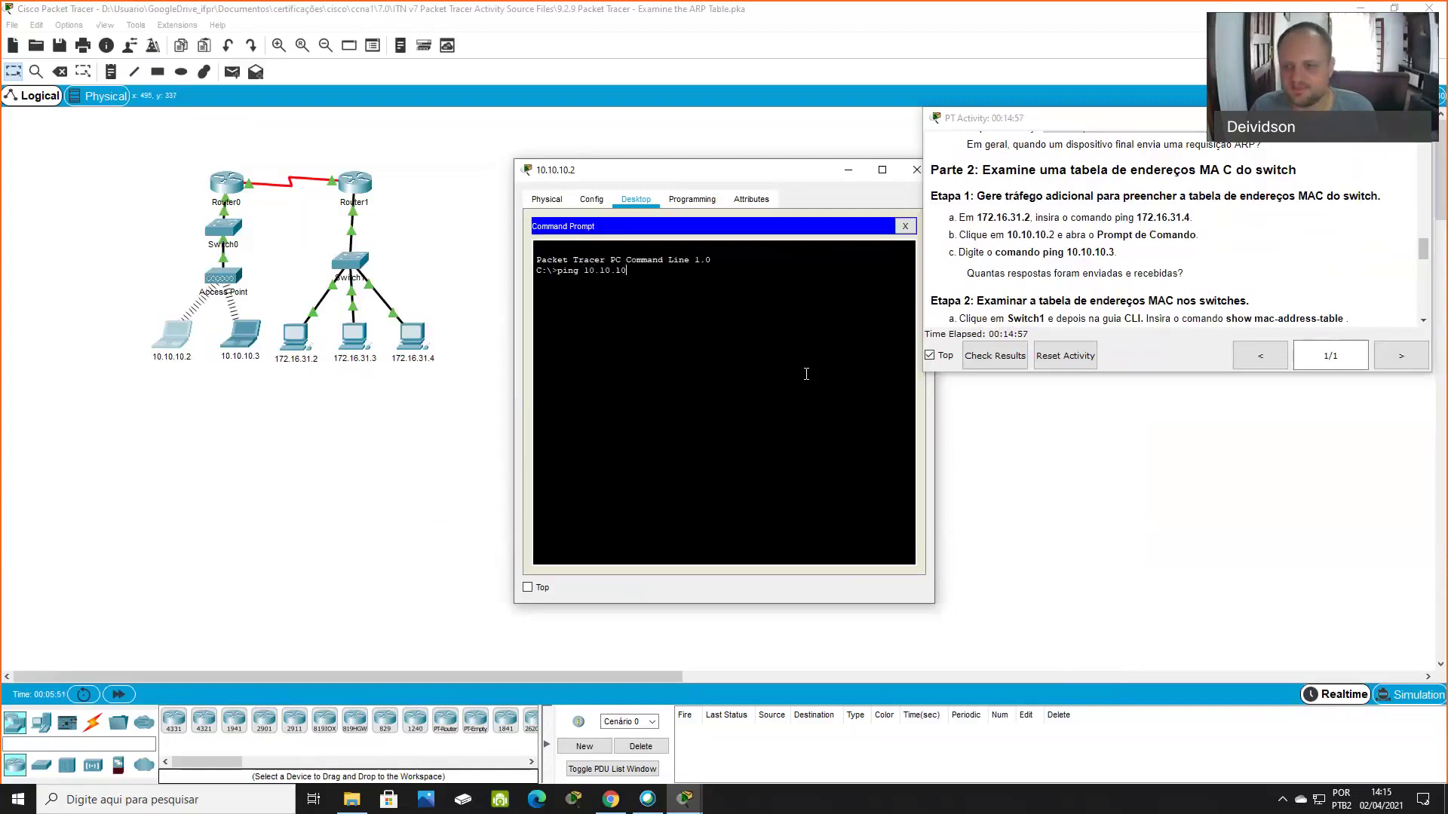
type(".3")
key("Return")
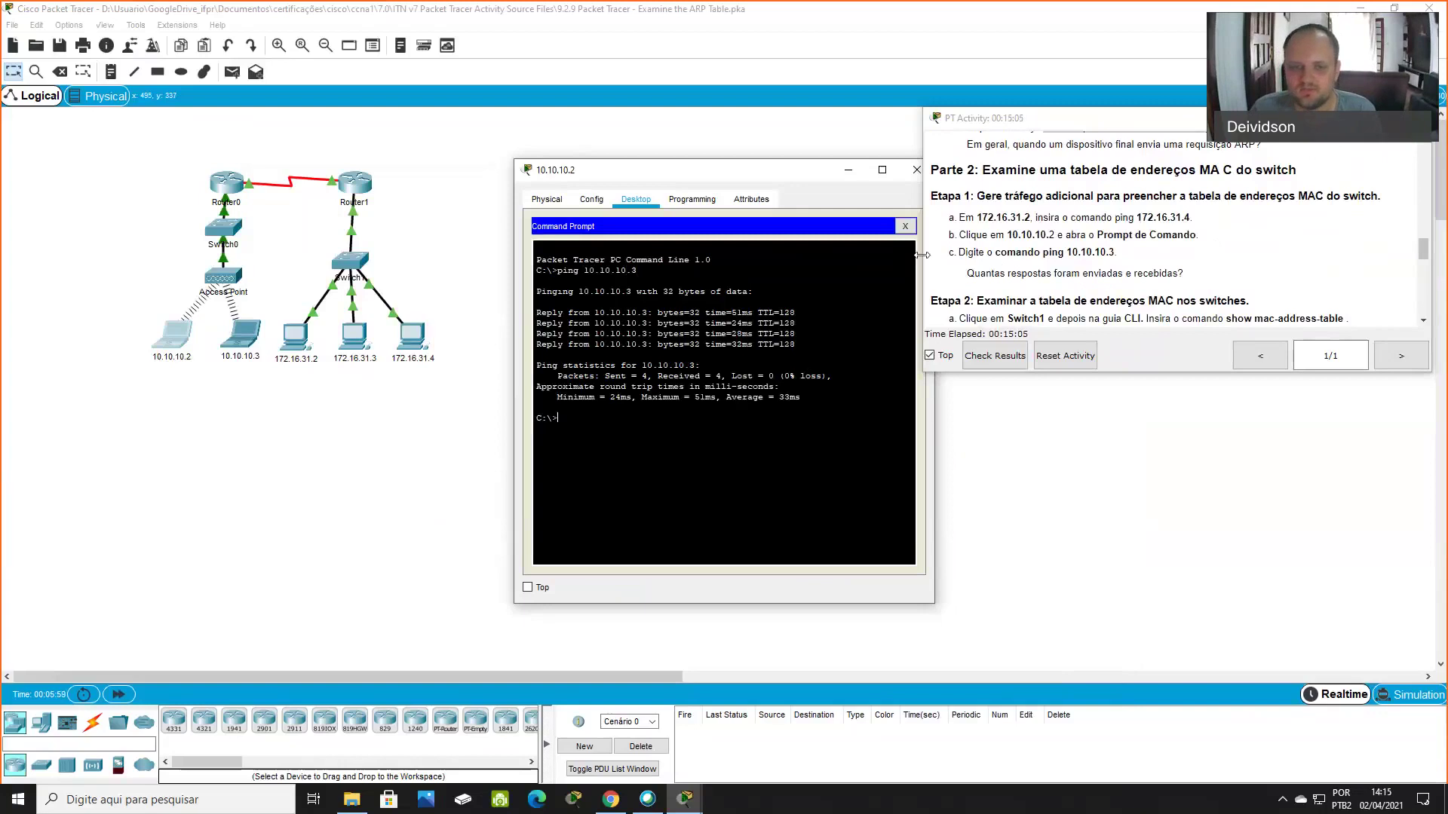
Close the 10.10.10.2 window and start a command-line session on Switch1 for Etapa 2
scroll(1178, 257, "down", 3)
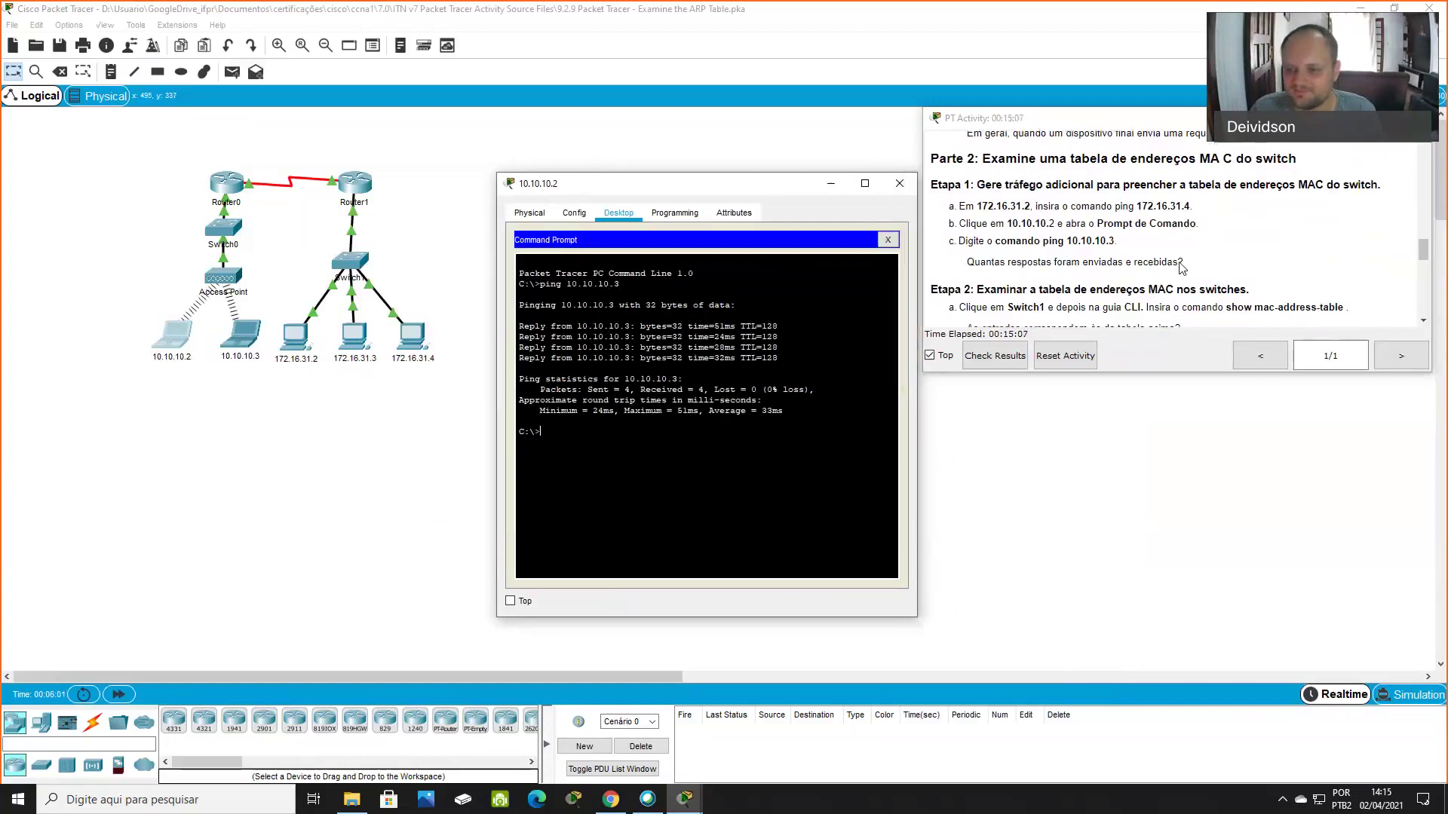
scroll(1178, 258, "down", 2)
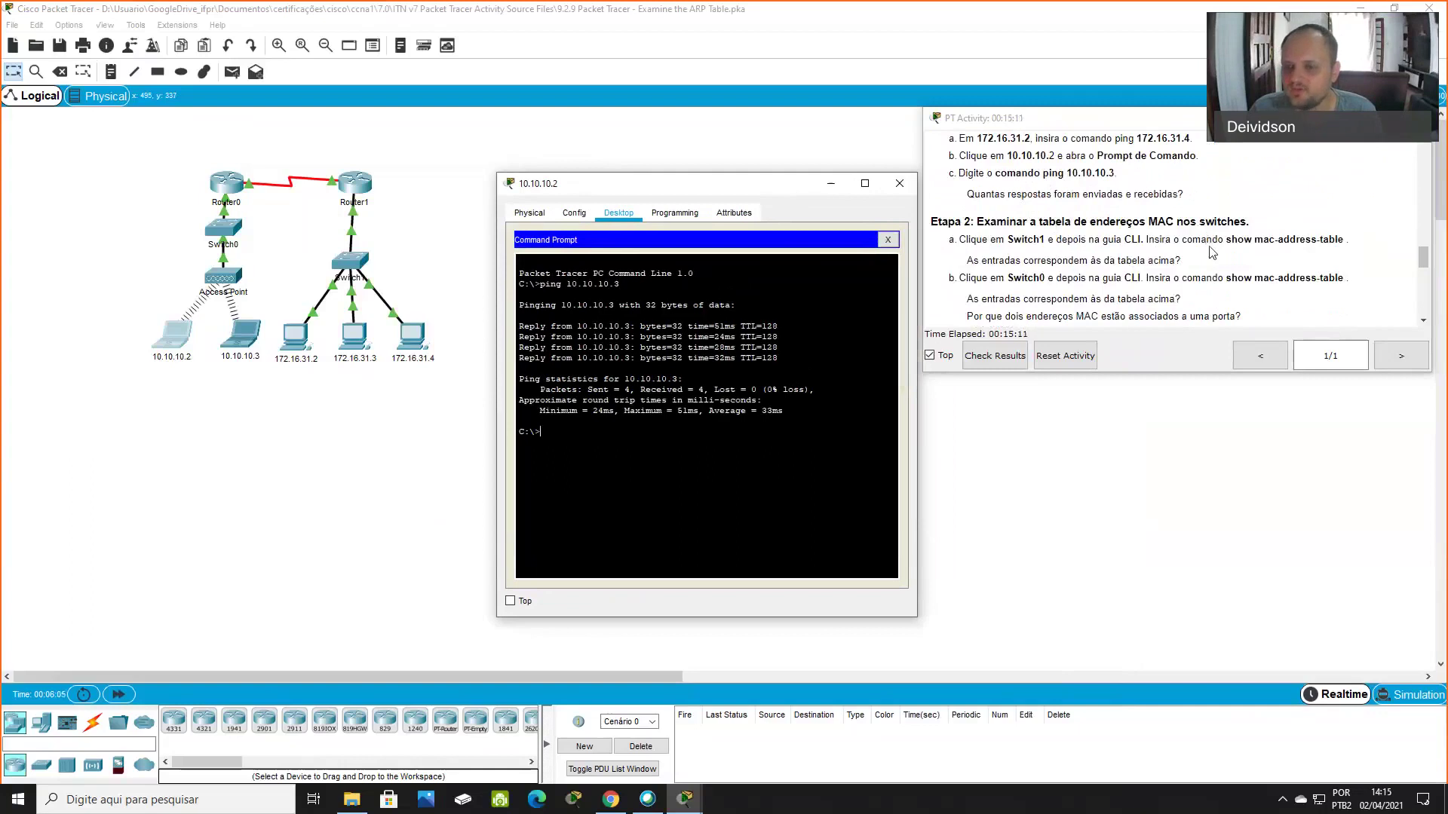
scroll(1207, 239, "down", 1)
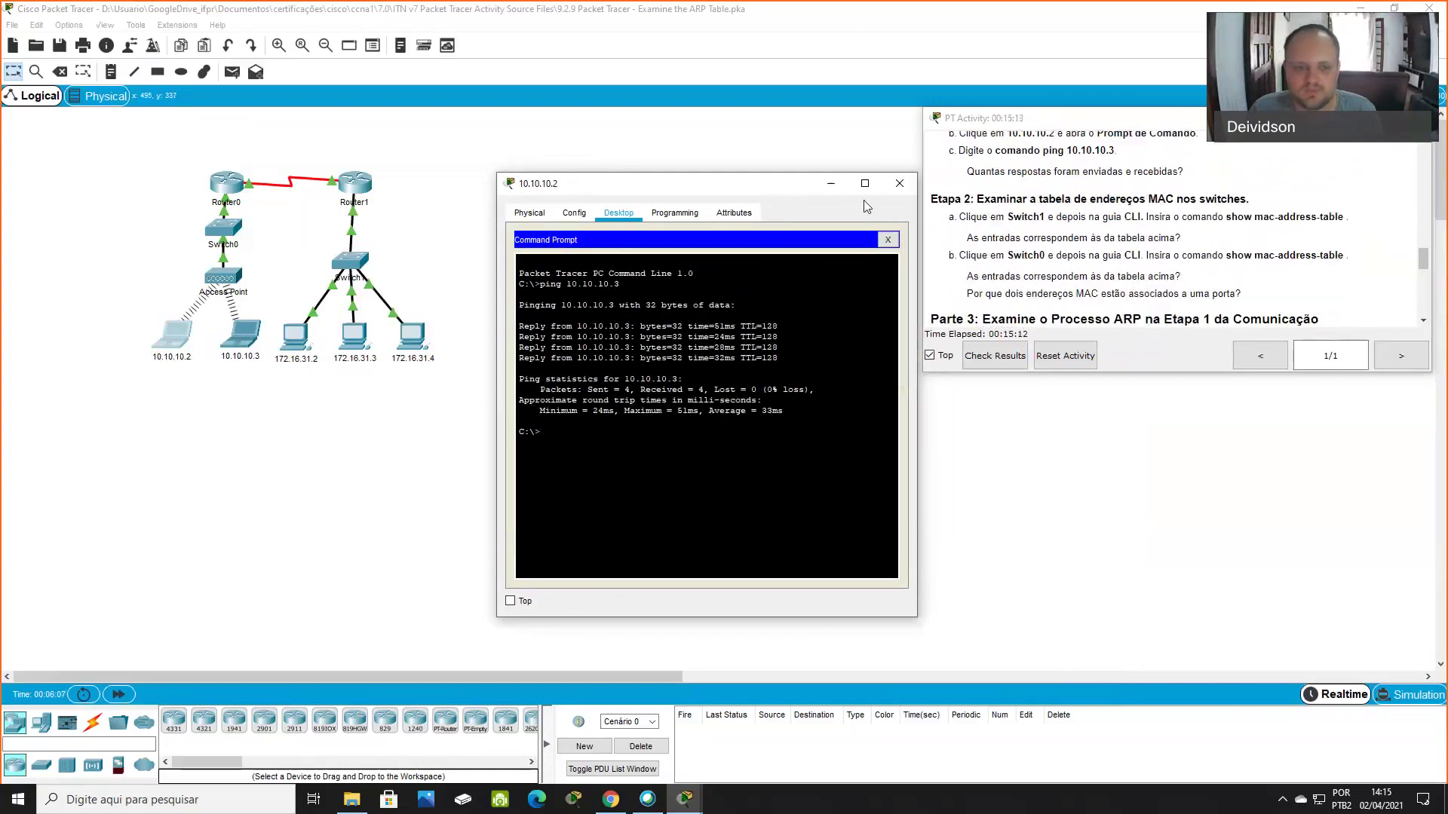
left_click(900, 183)
left_click(351, 260)
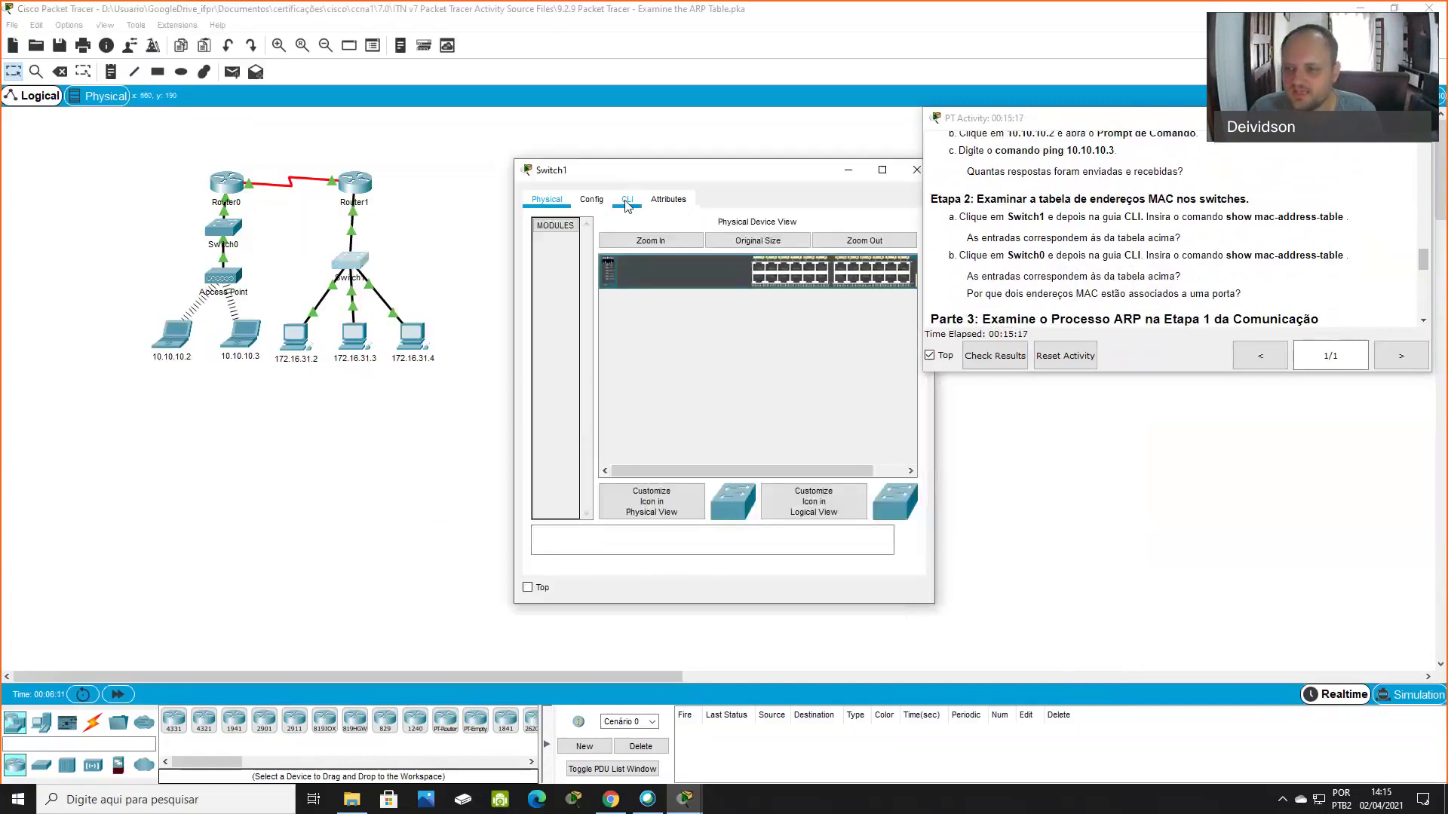
left_click(626, 202)
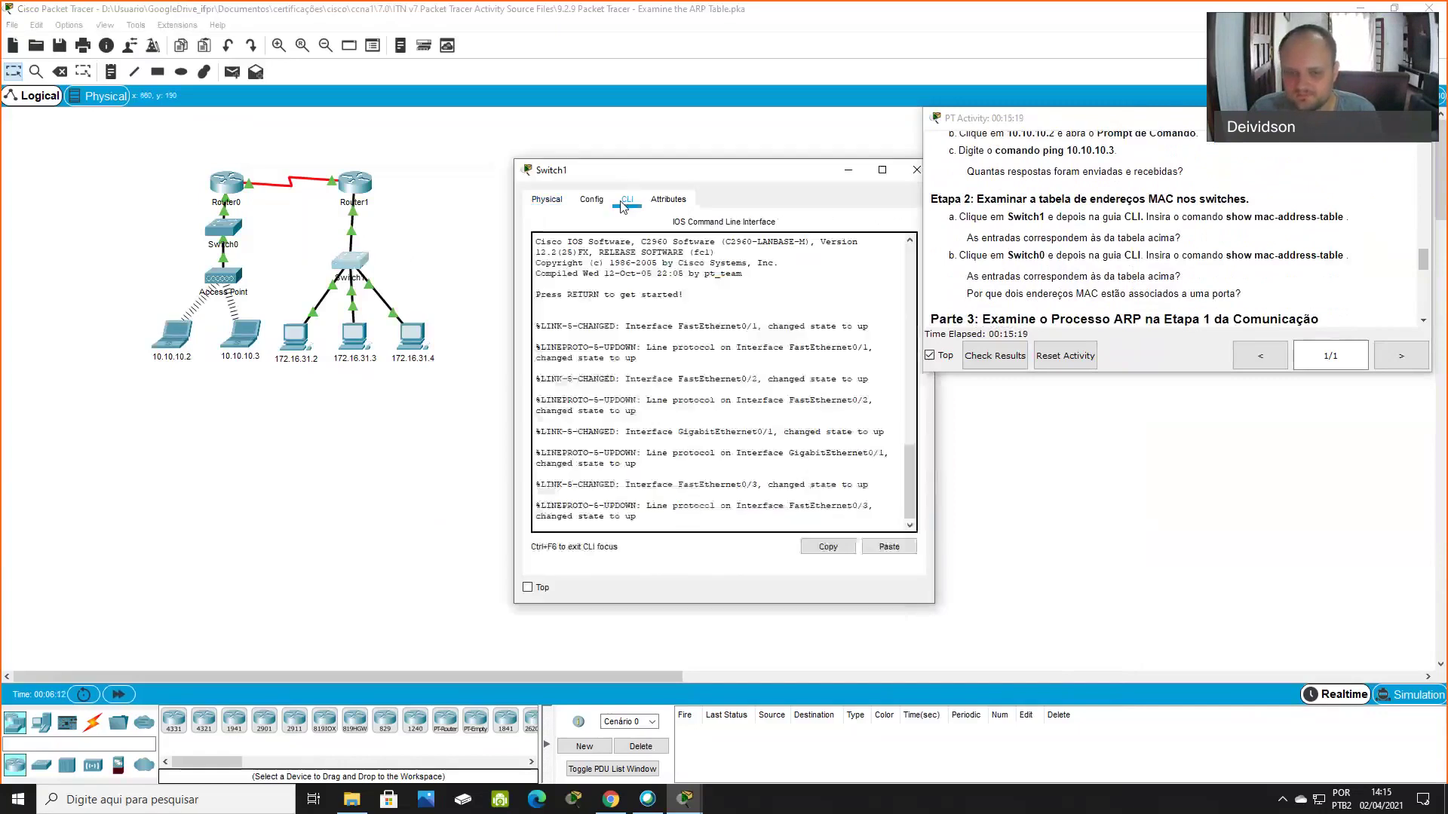
key("Return")
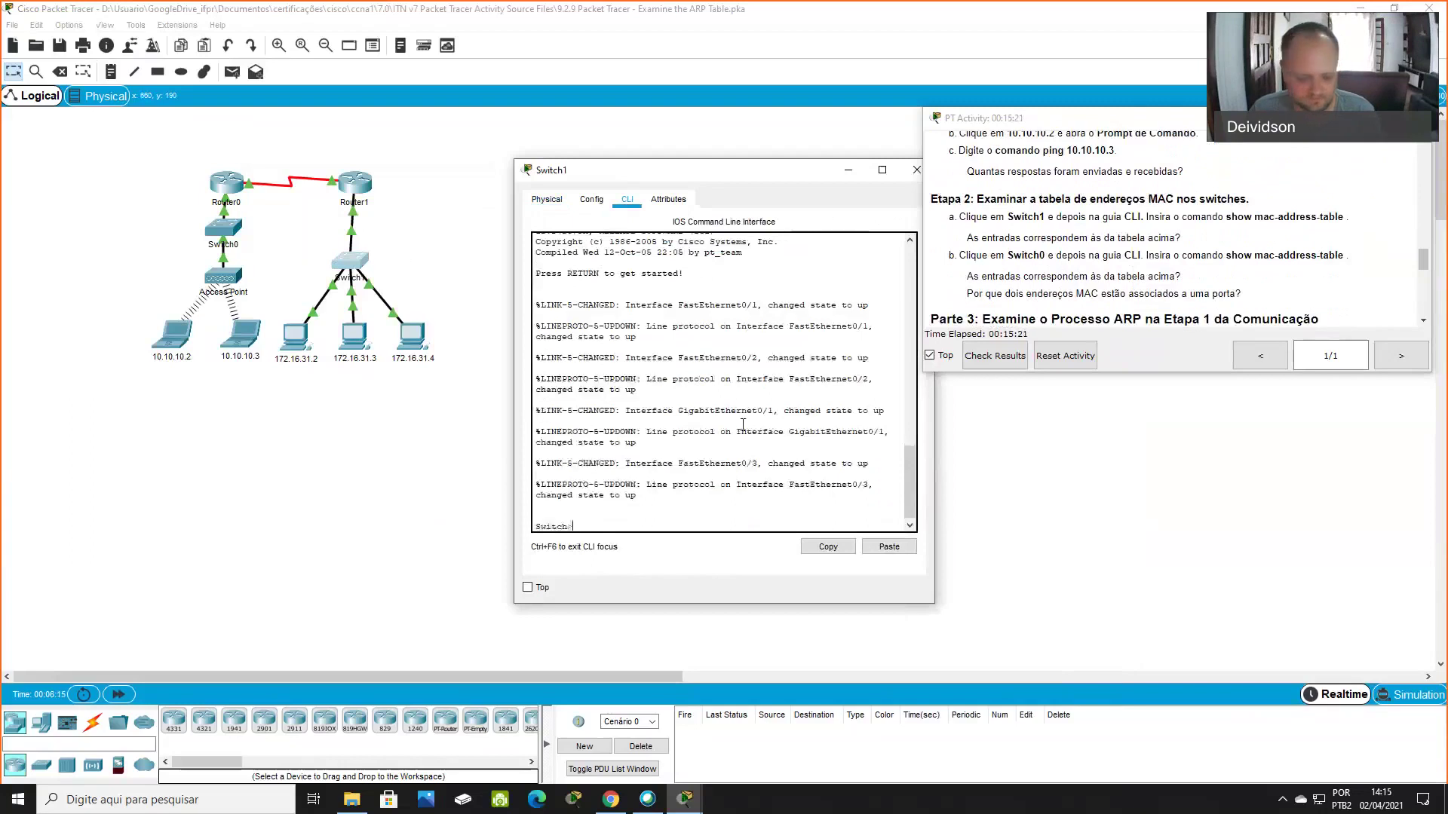
type("sh")
key("Tab")
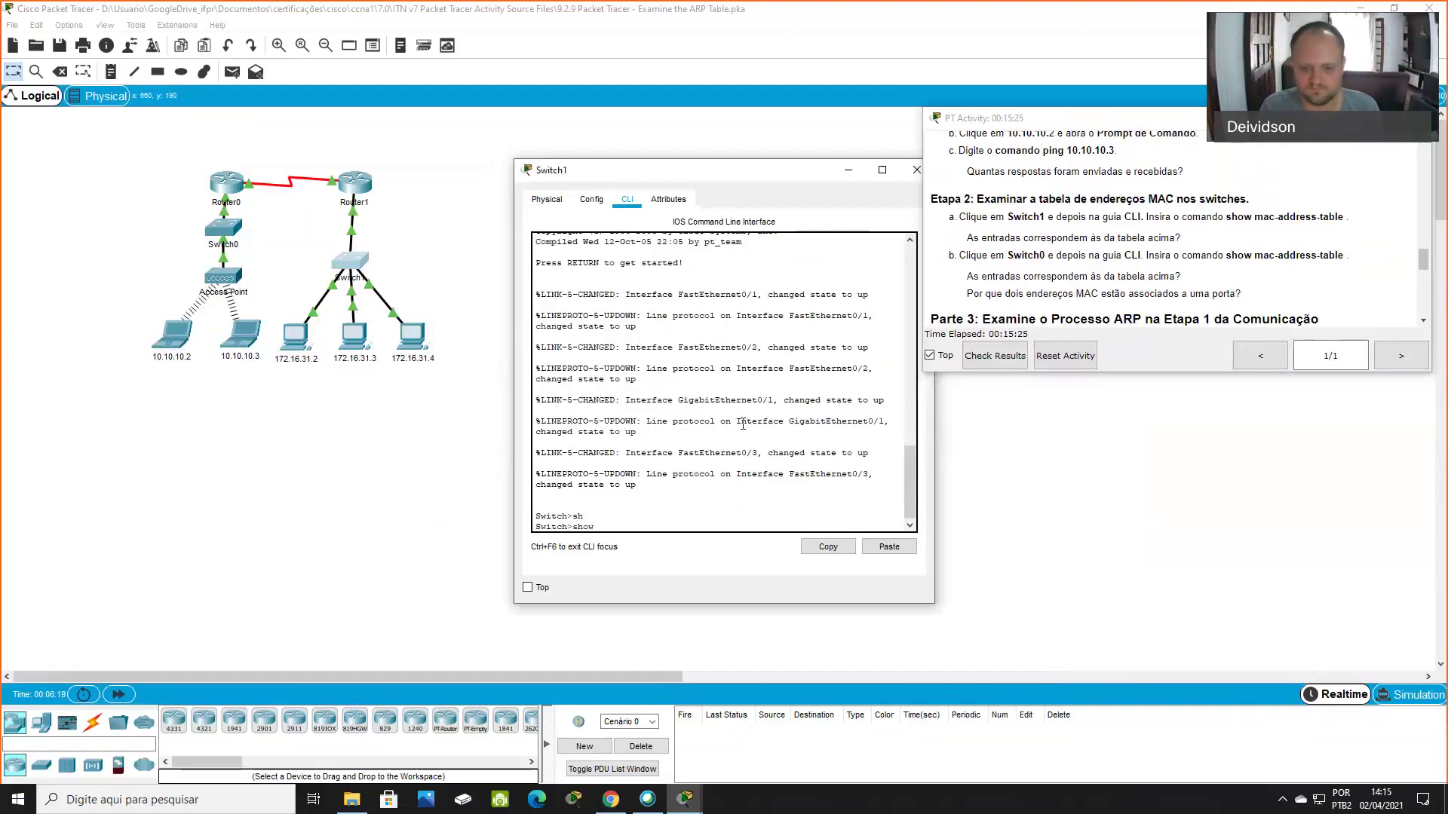
type("mac")
key("Tab")
key("BackSpace")
key("BackSpace")
key("BackSpace")
key("BackSpace")
key("BackSpace")
key("BackSpace")
key("BackSpace")
key("BackSpace")
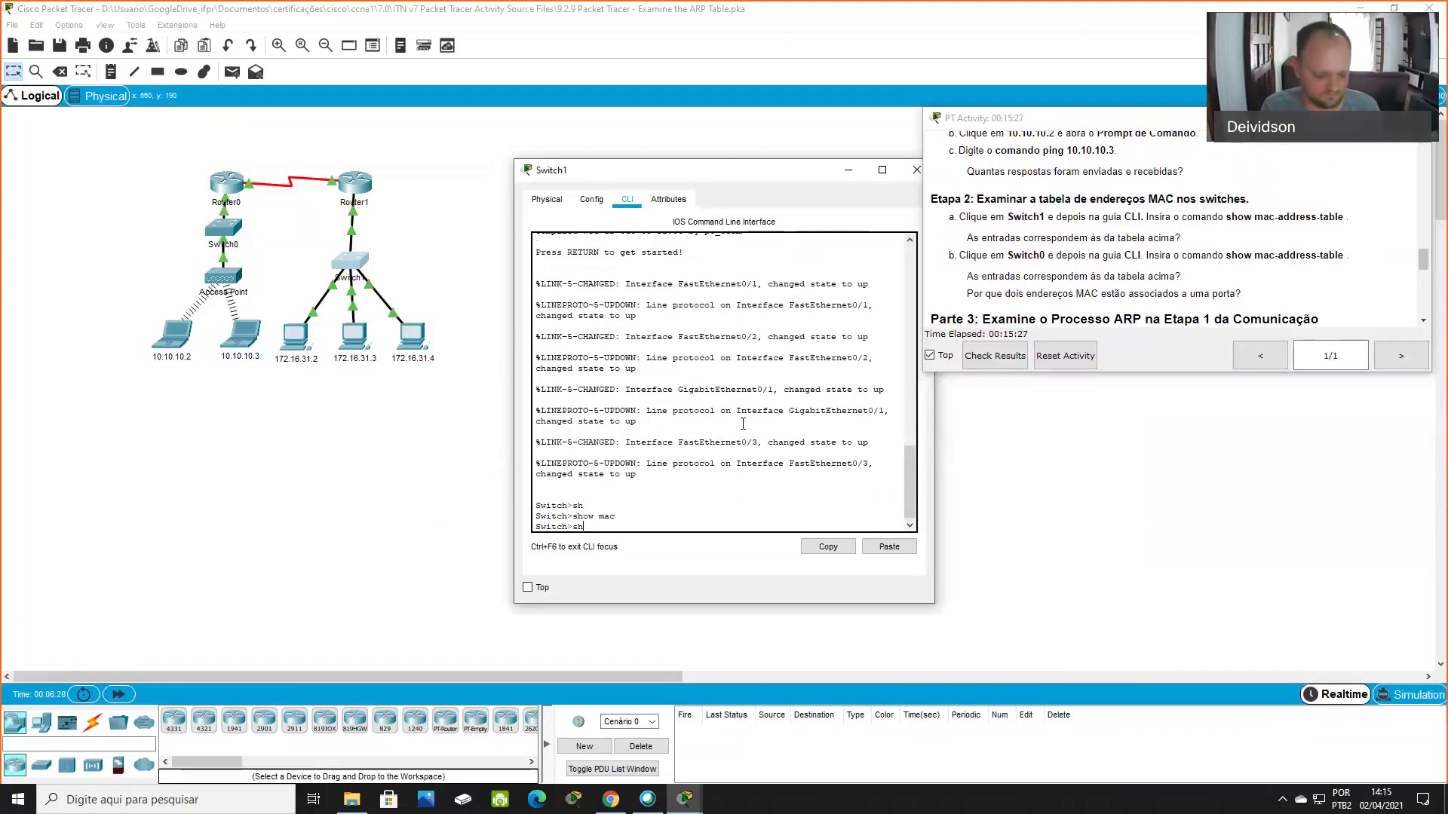
Enter privileged mode on Switch1 with enable and display its MAC table with show mac-address-table
type("enable")
key("Return")
type("show")
key("Tab")
type("mac")
key("Tab")
key("Tab")
type("-address-table")
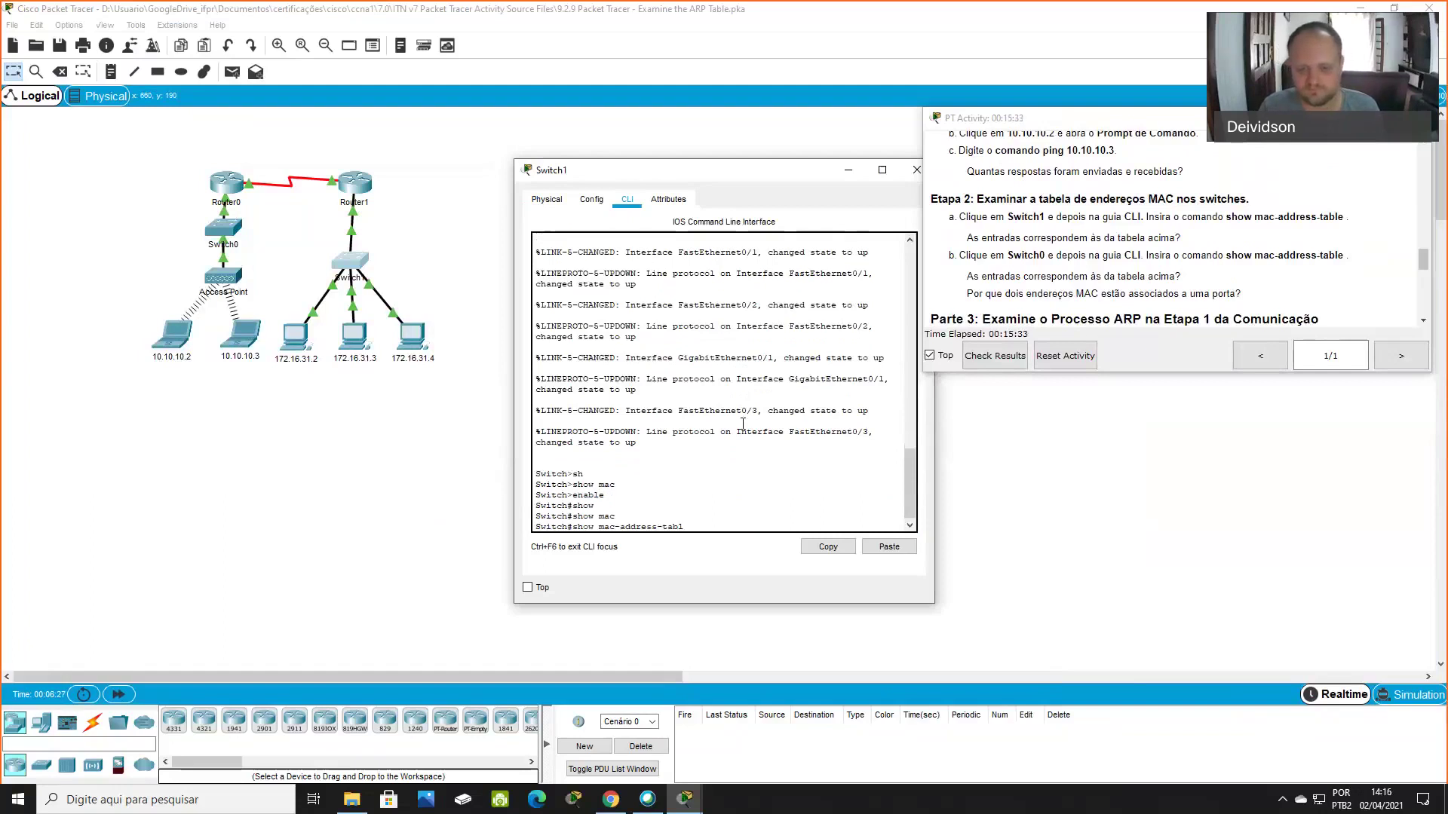
key("Return")
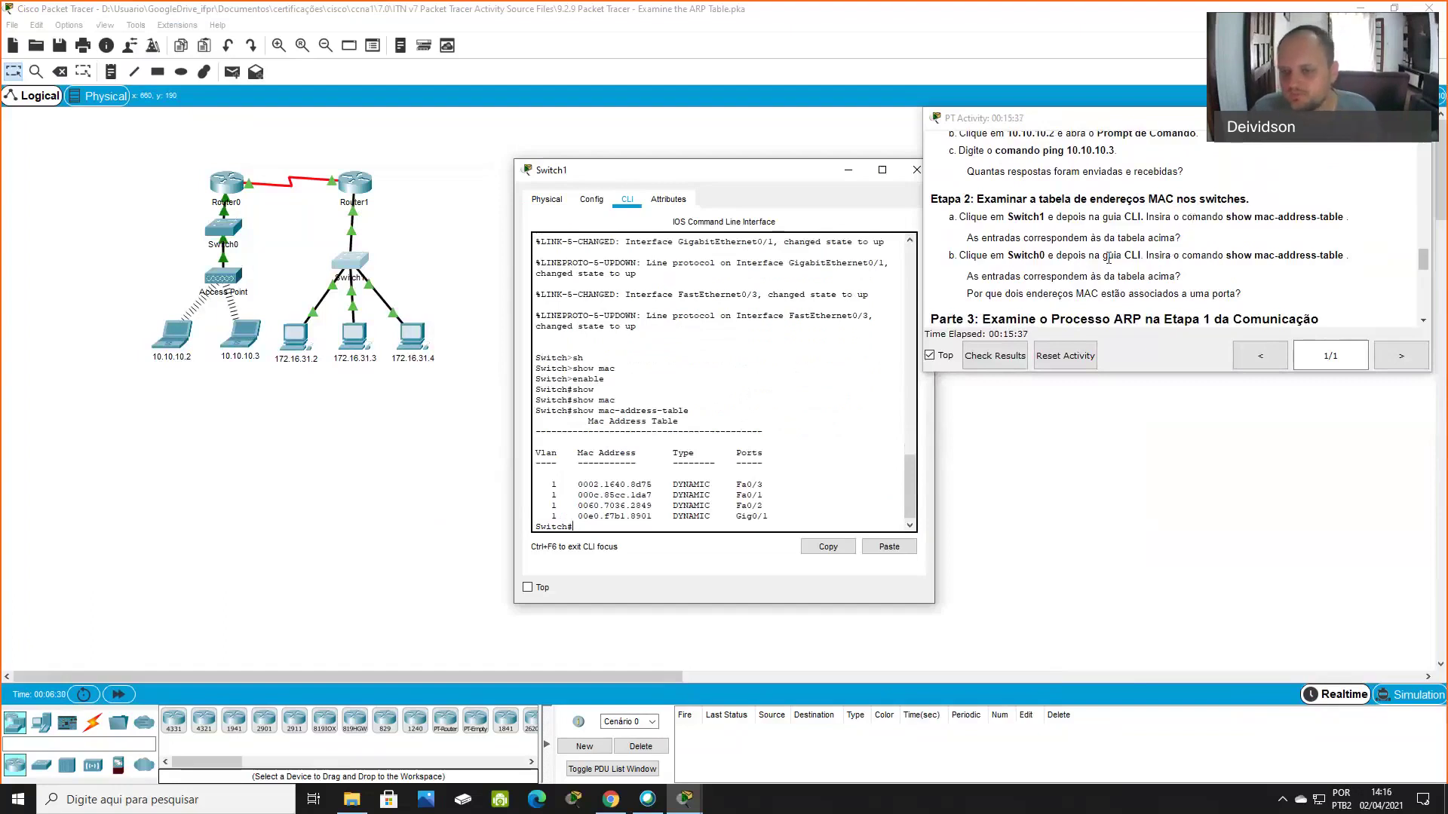
Bring up the activity's addressing table for the Etapa 2 question and examine Switch1's Fa0/3 entry against it
left_click_drag(969, 238, 1199, 241)
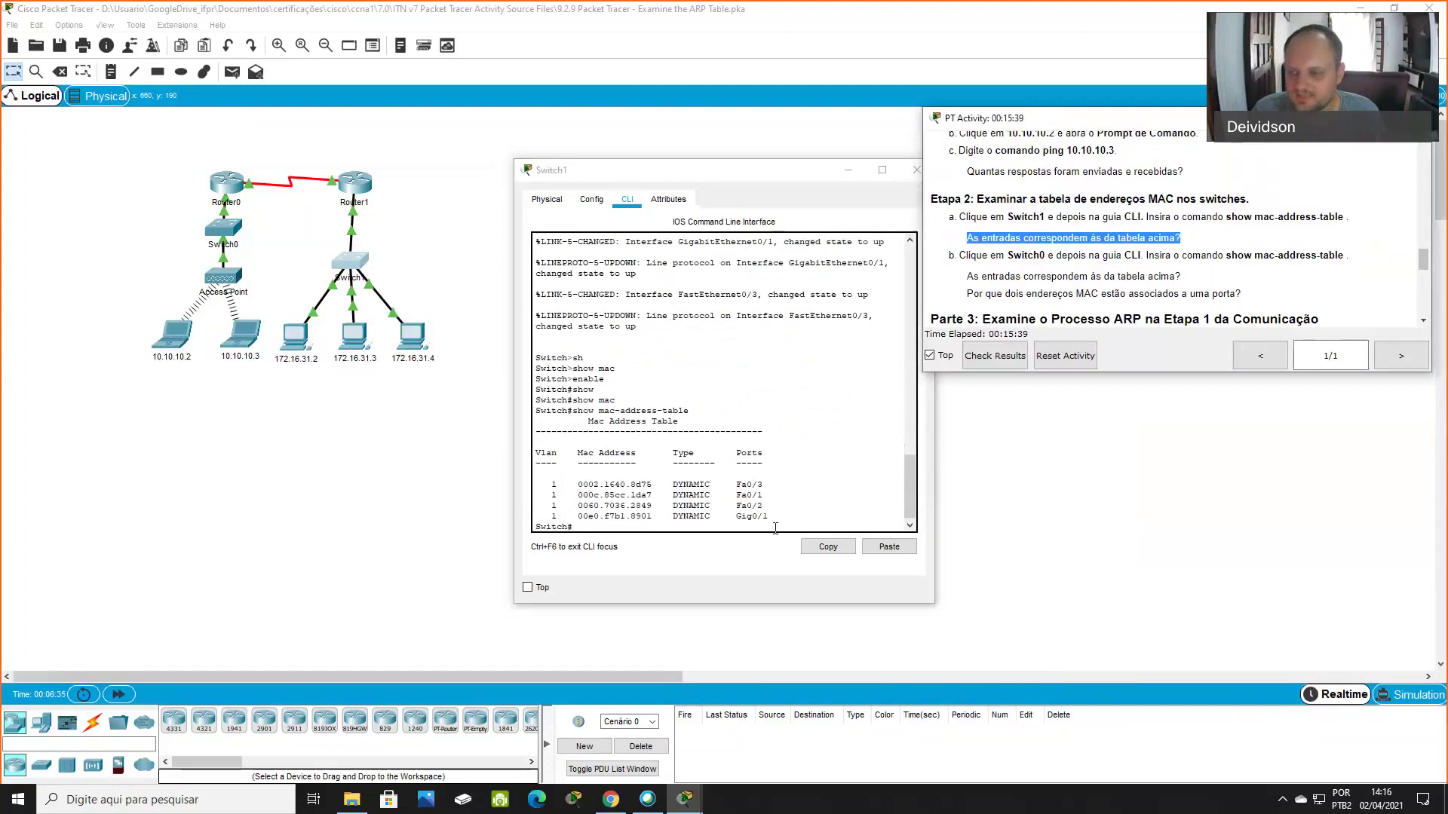
left_click_drag(1424, 264, 1438, 171)
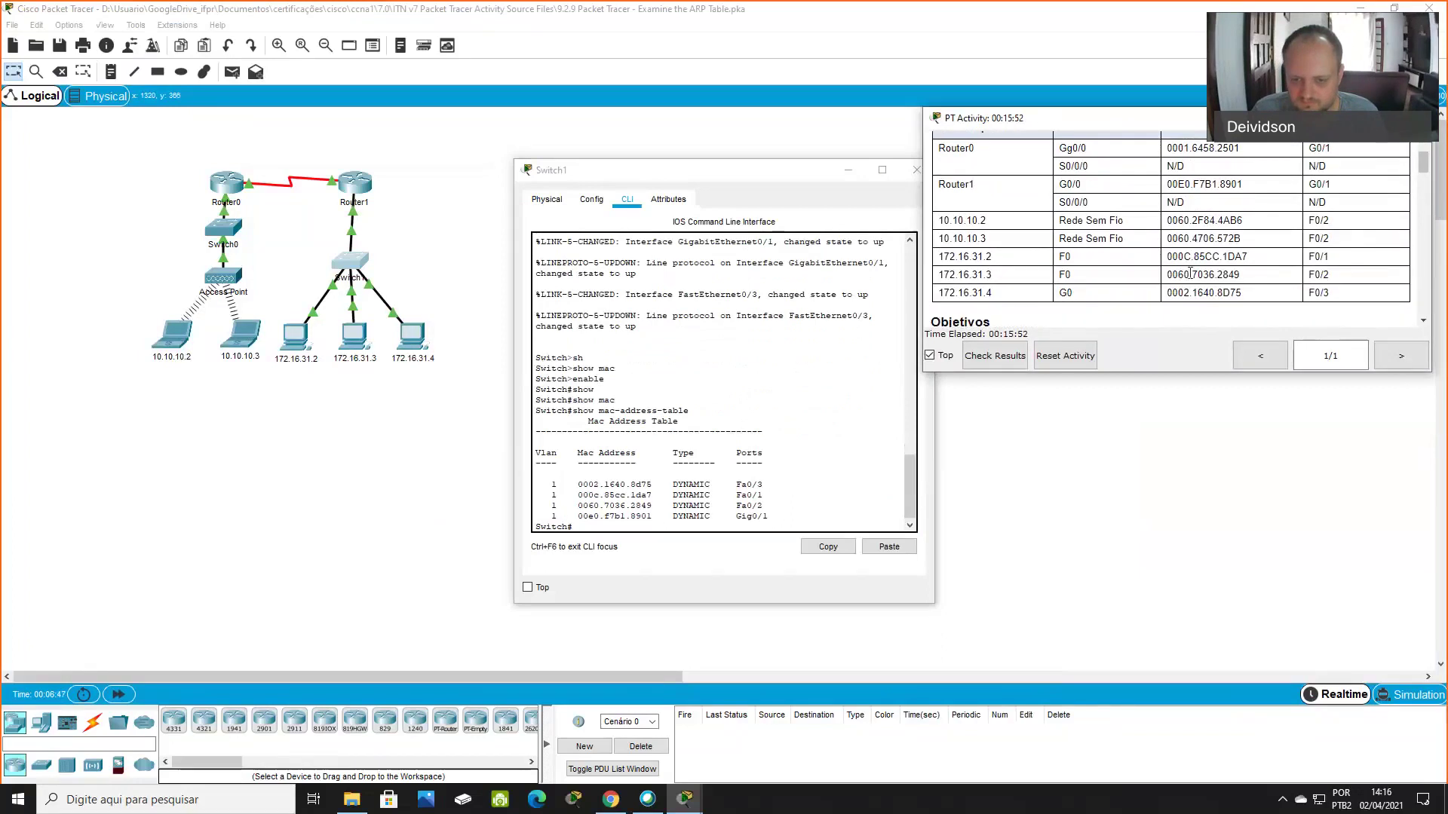
scroll(1189, 273, "up", 2)
scroll(1187, 275, "down", 1)
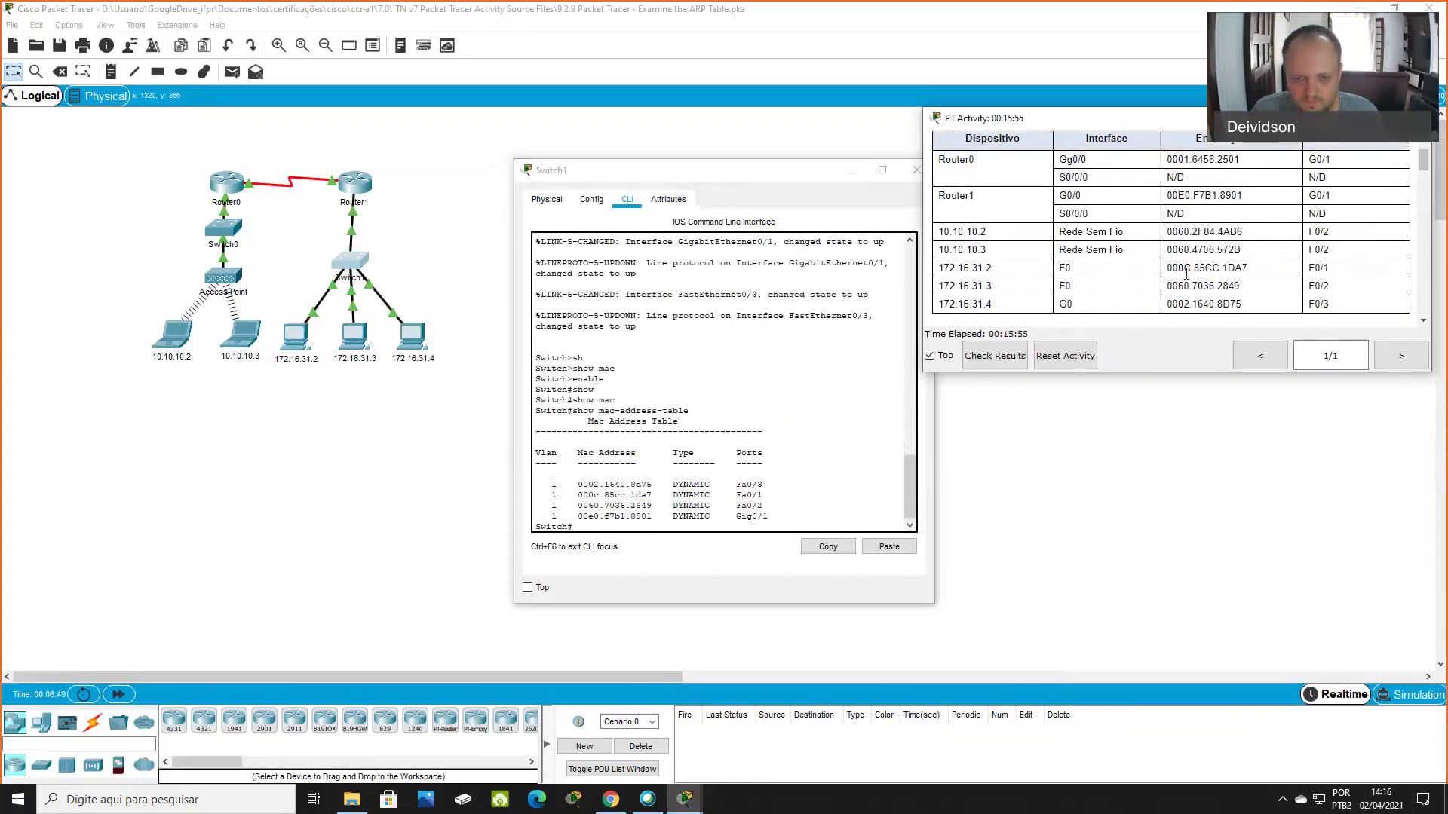
left_click_drag(574, 483, 763, 485)
left_click(735, 484)
left_click(762, 485)
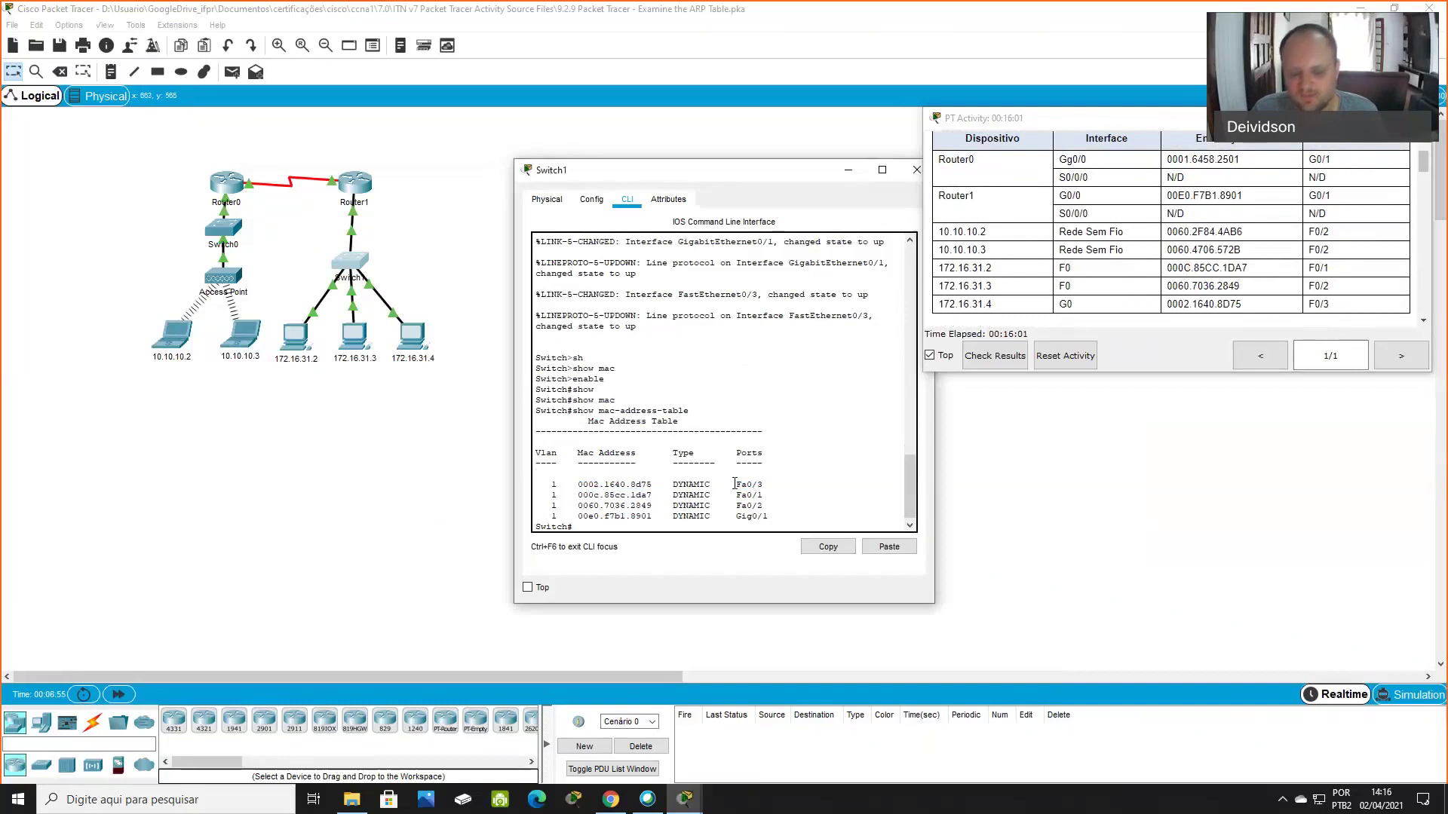
left_click(736, 484)
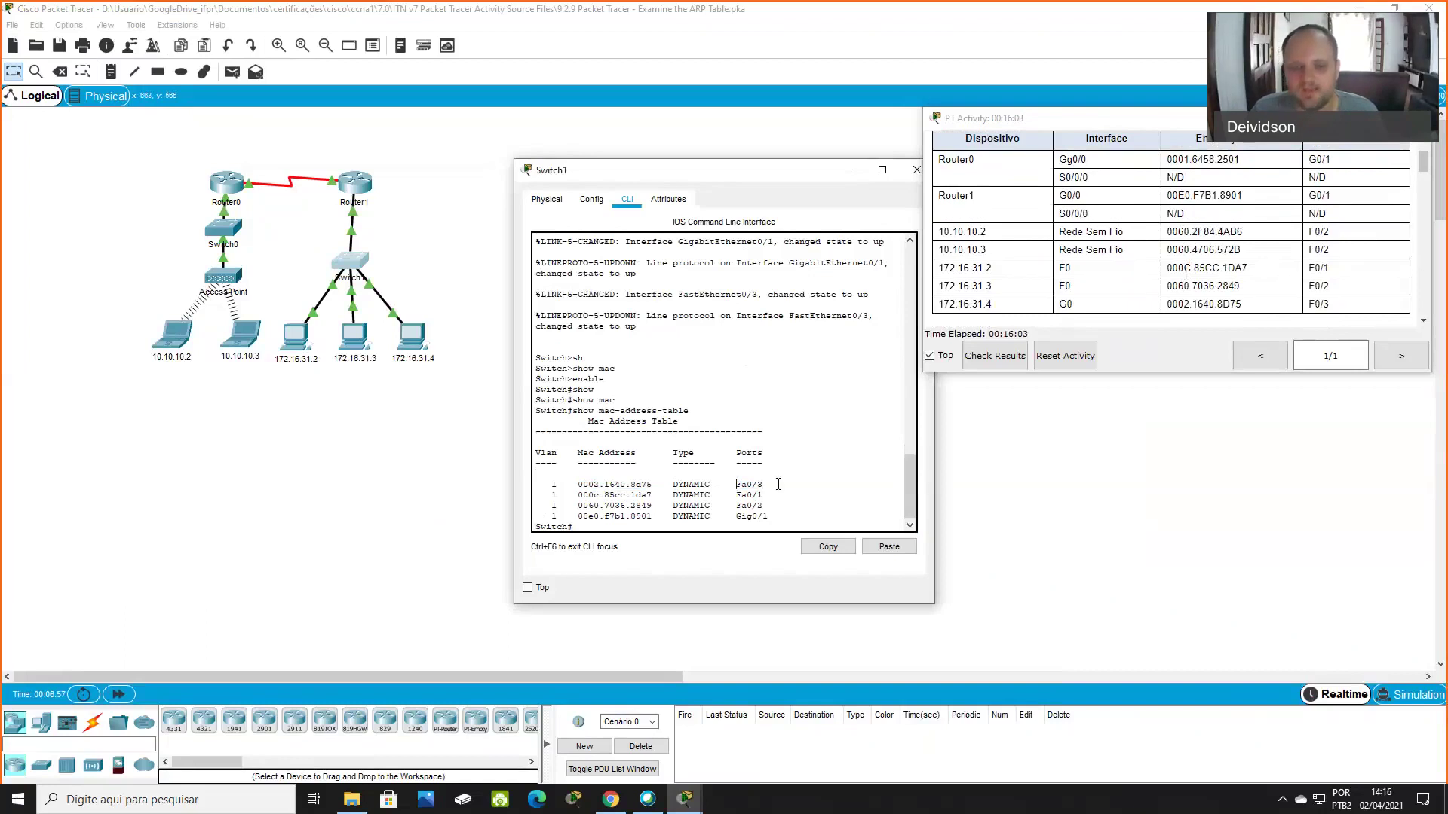
left_click_drag(733, 484, 771, 473)
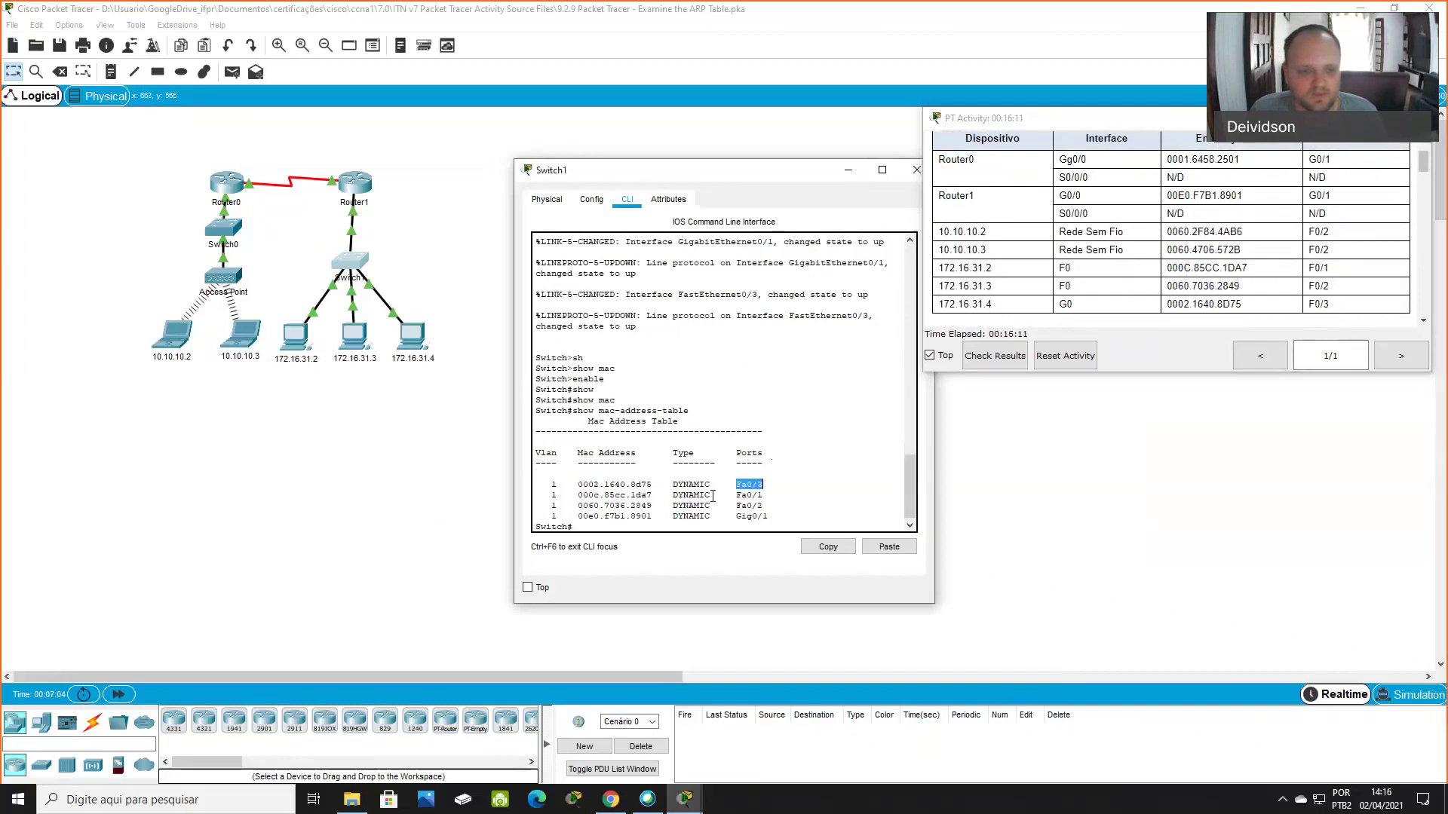
Set the Switch1 window to stay on top and view Switch1's port summary in the topology
left_click(410, 252)
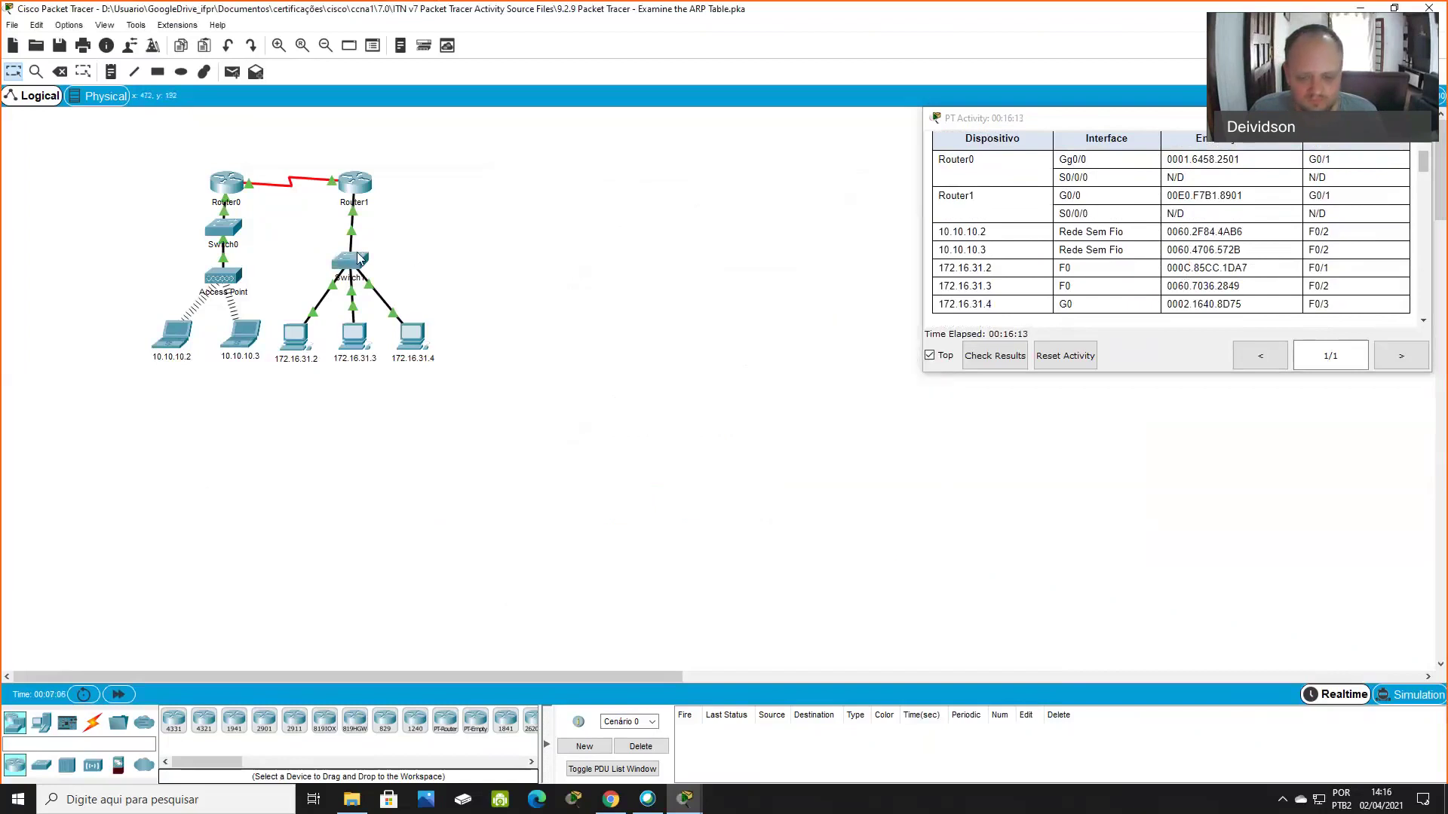
mouse_move(684, 799)
left_click(844, 735)
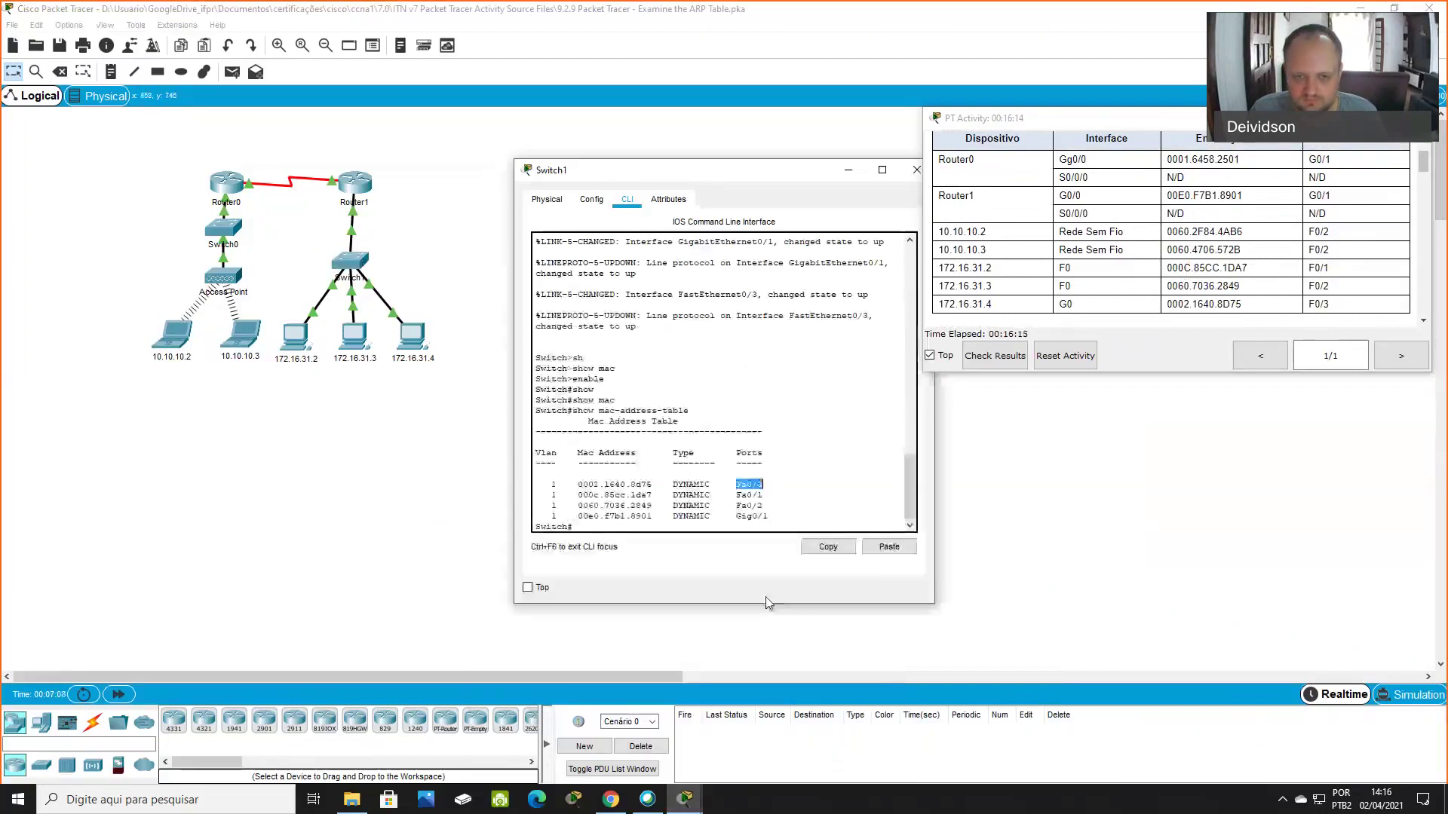
left_click(531, 592)
left_click(360, 317)
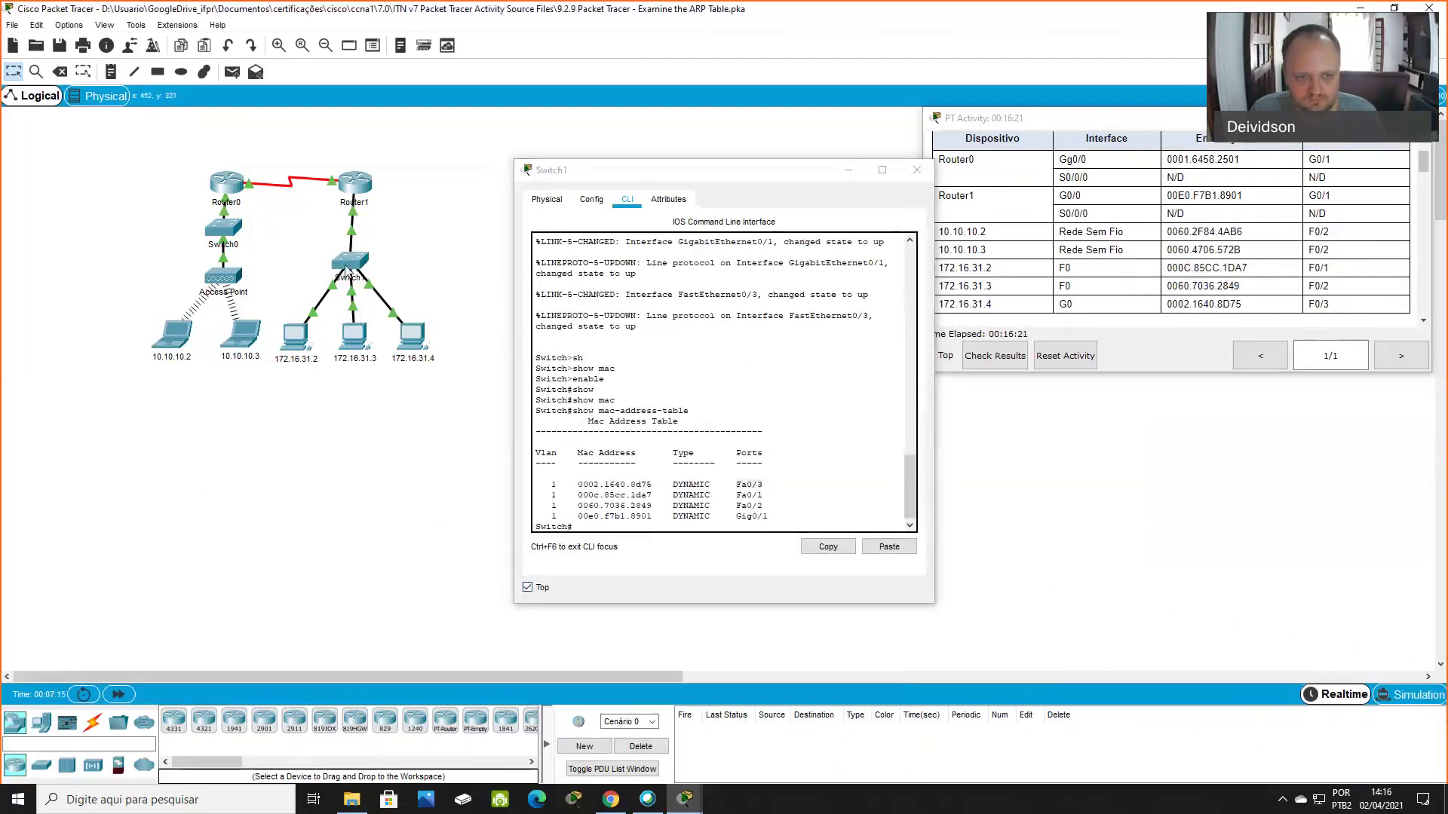
mouse_move(347, 269)
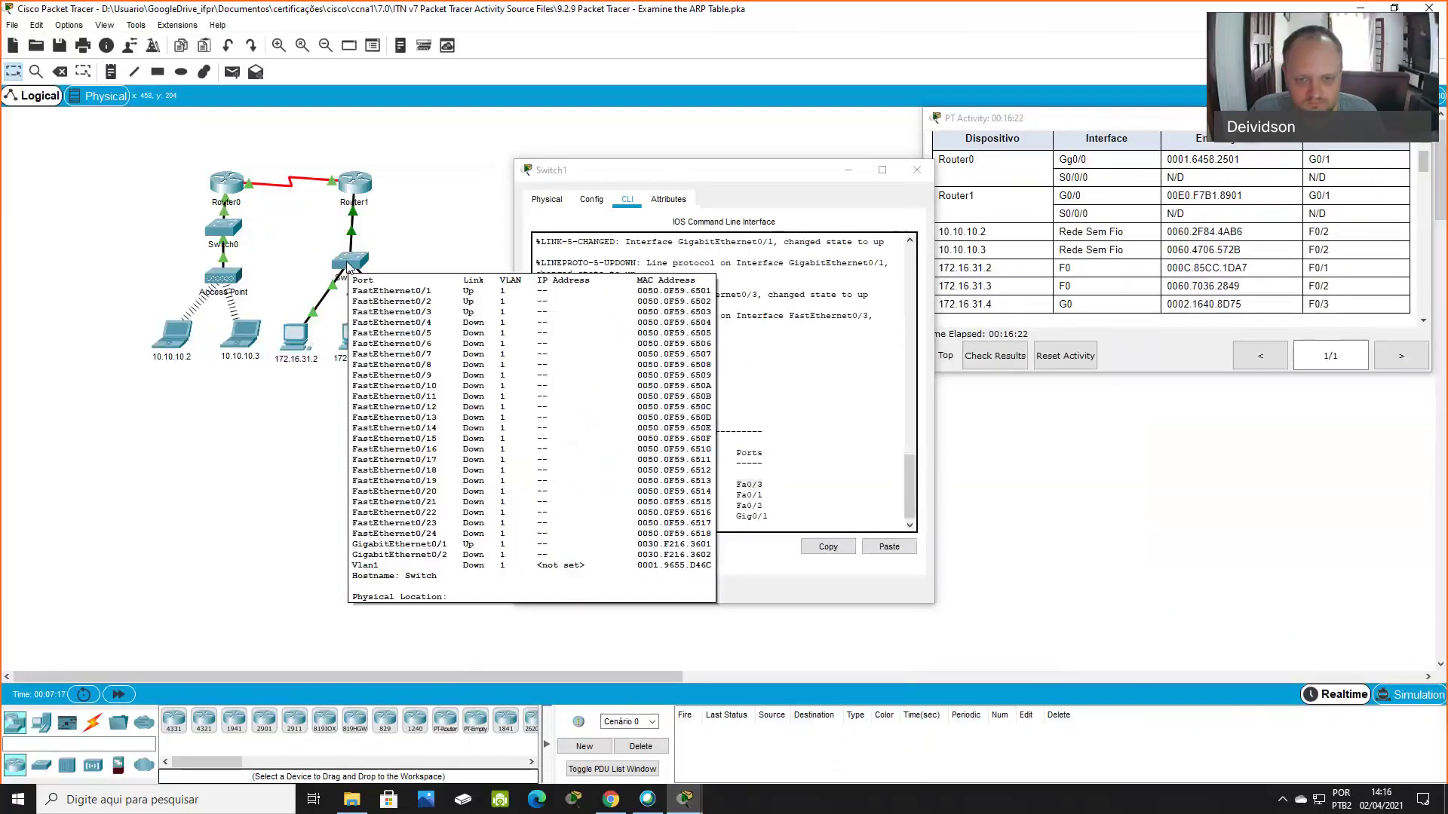
left_click(743, 344)
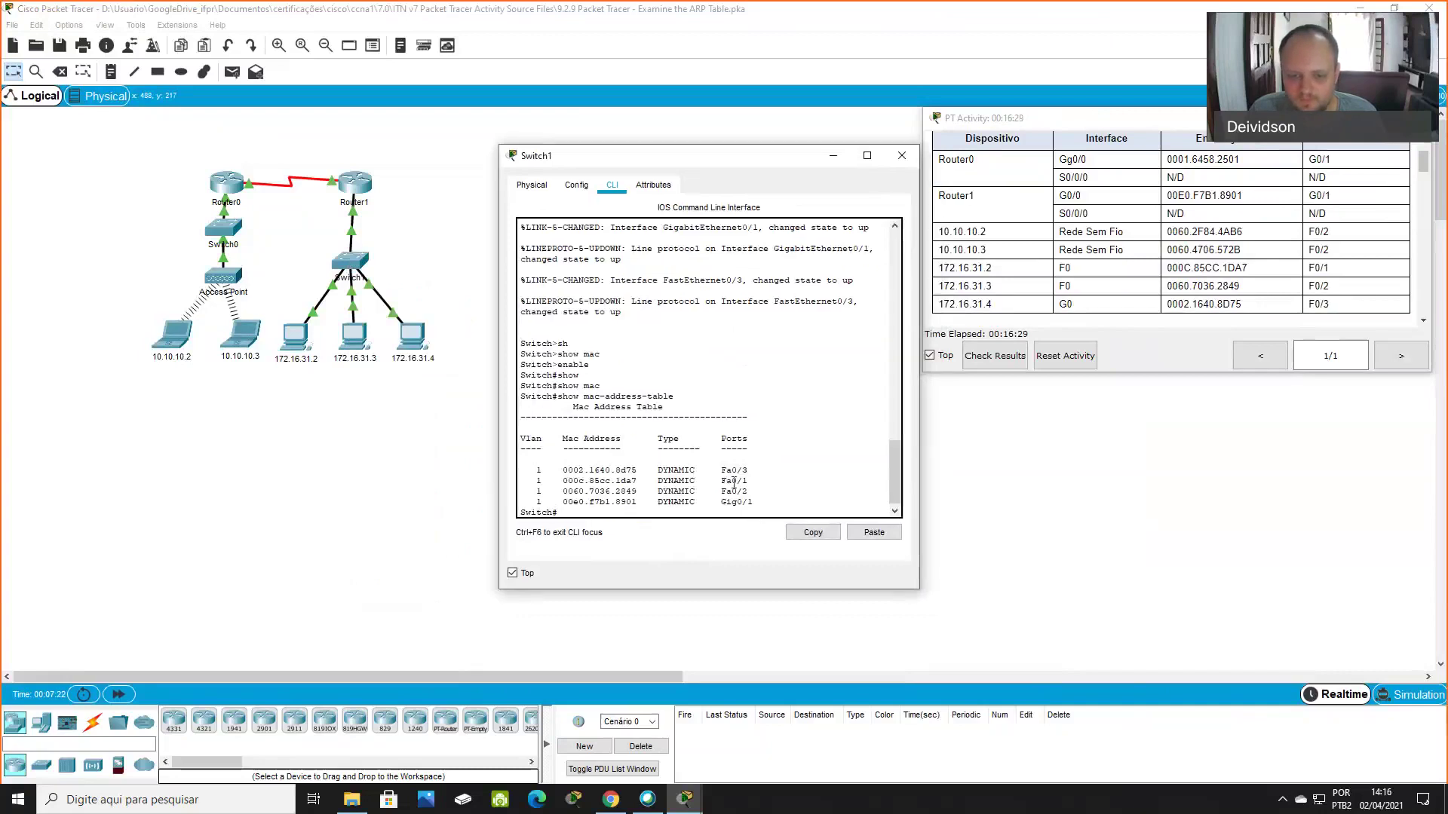
Compare Switch1's Fa0/1 and Fa0/2 entries with the 172.16.31.2 and 172.16.31.3 rows of the addressing table
left_click_drag(562, 480, 636, 481)
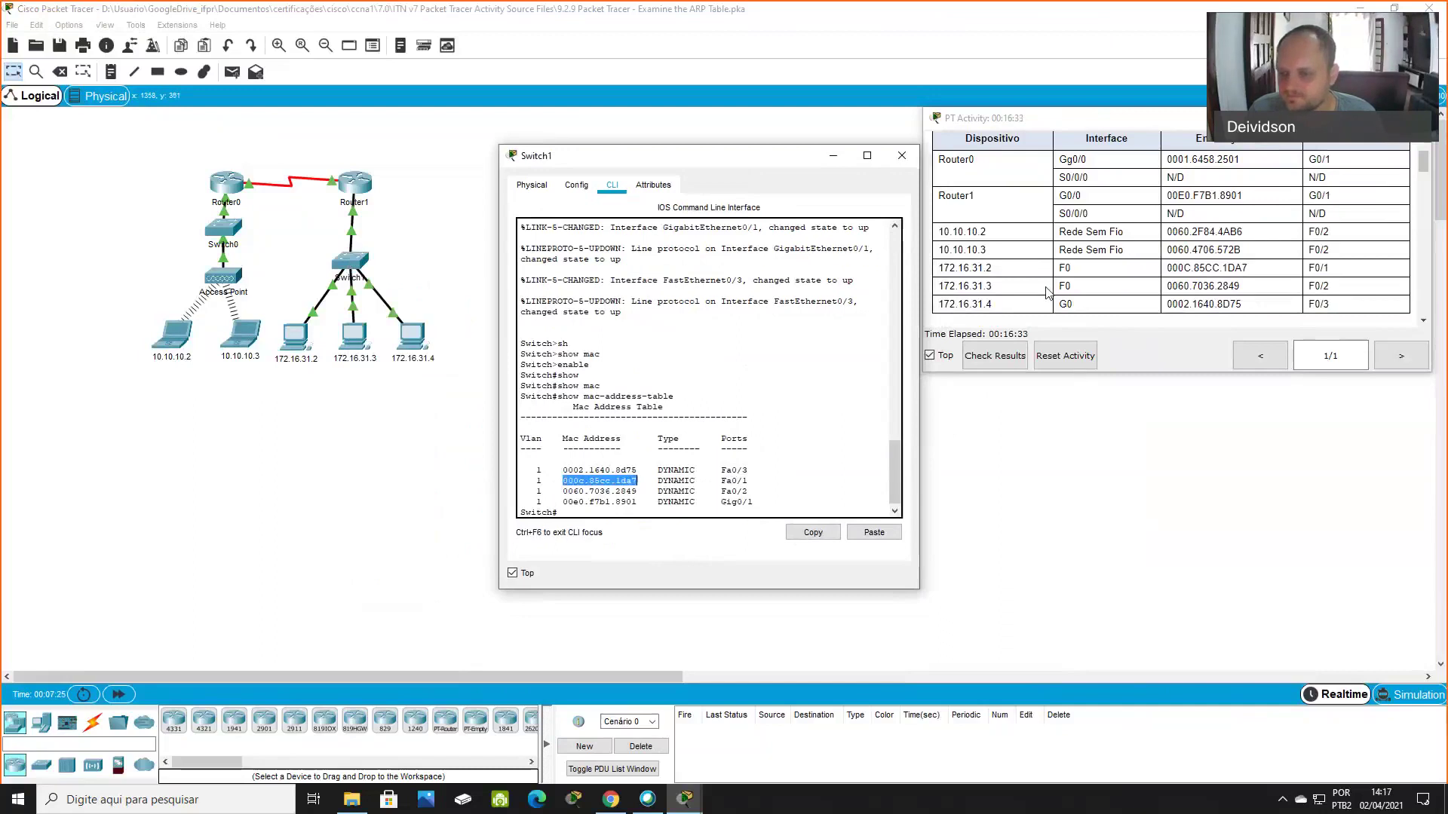
left_click_drag(937, 270, 1247, 273)
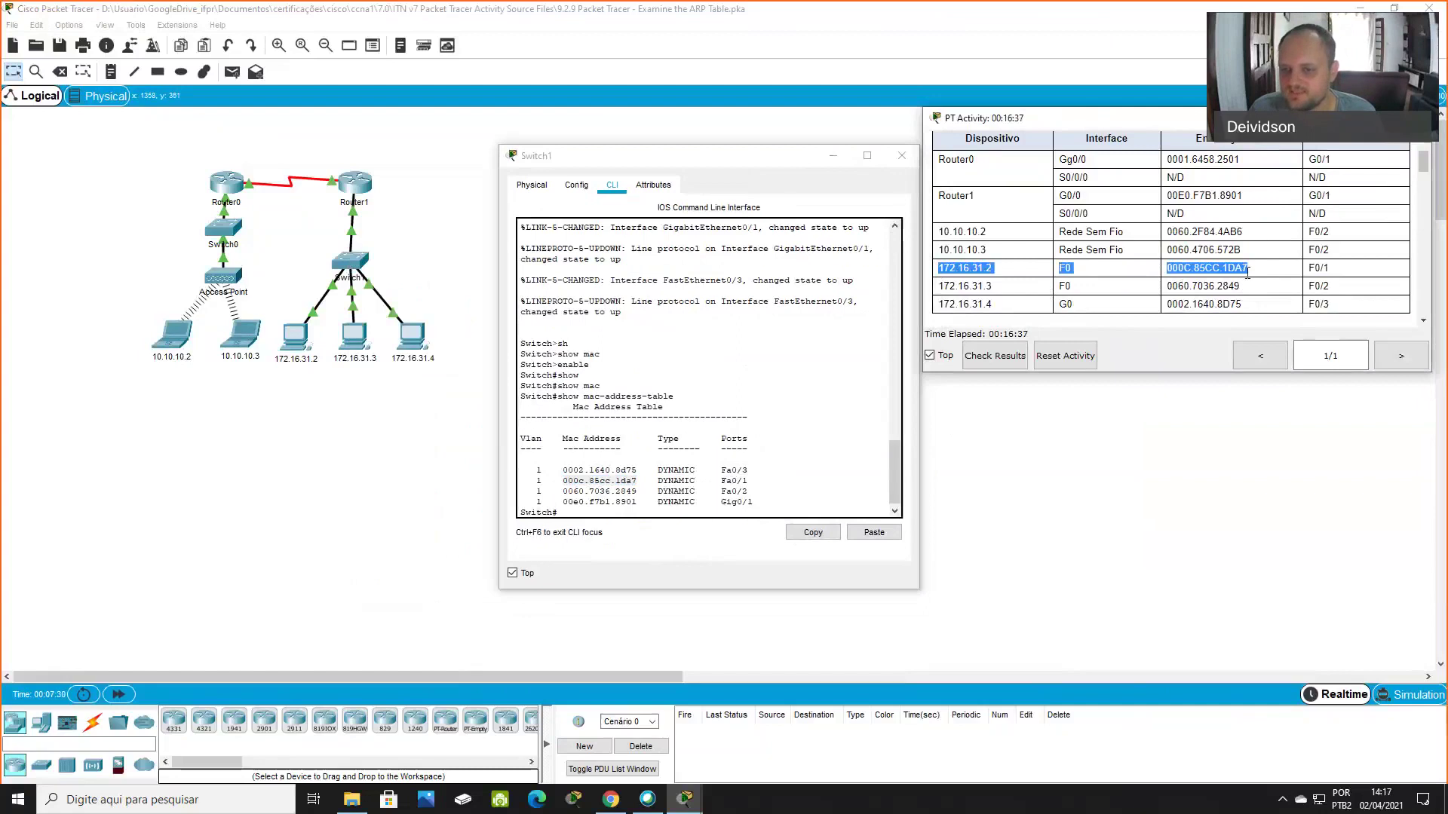
double_click(619, 491)
left_click_drag(936, 286, 1250, 298)
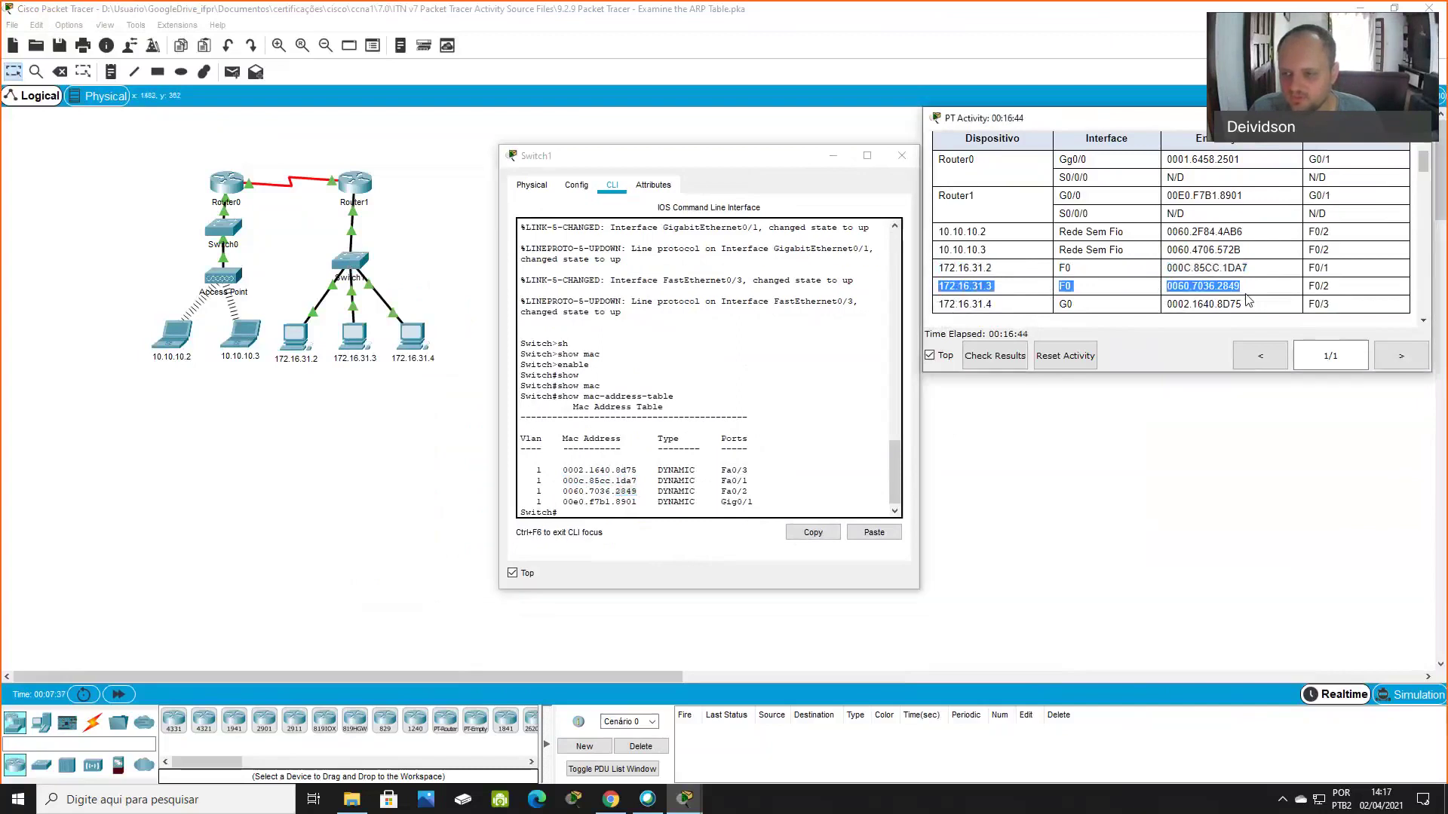
left_click(1321, 290)
double_click(1312, 287)
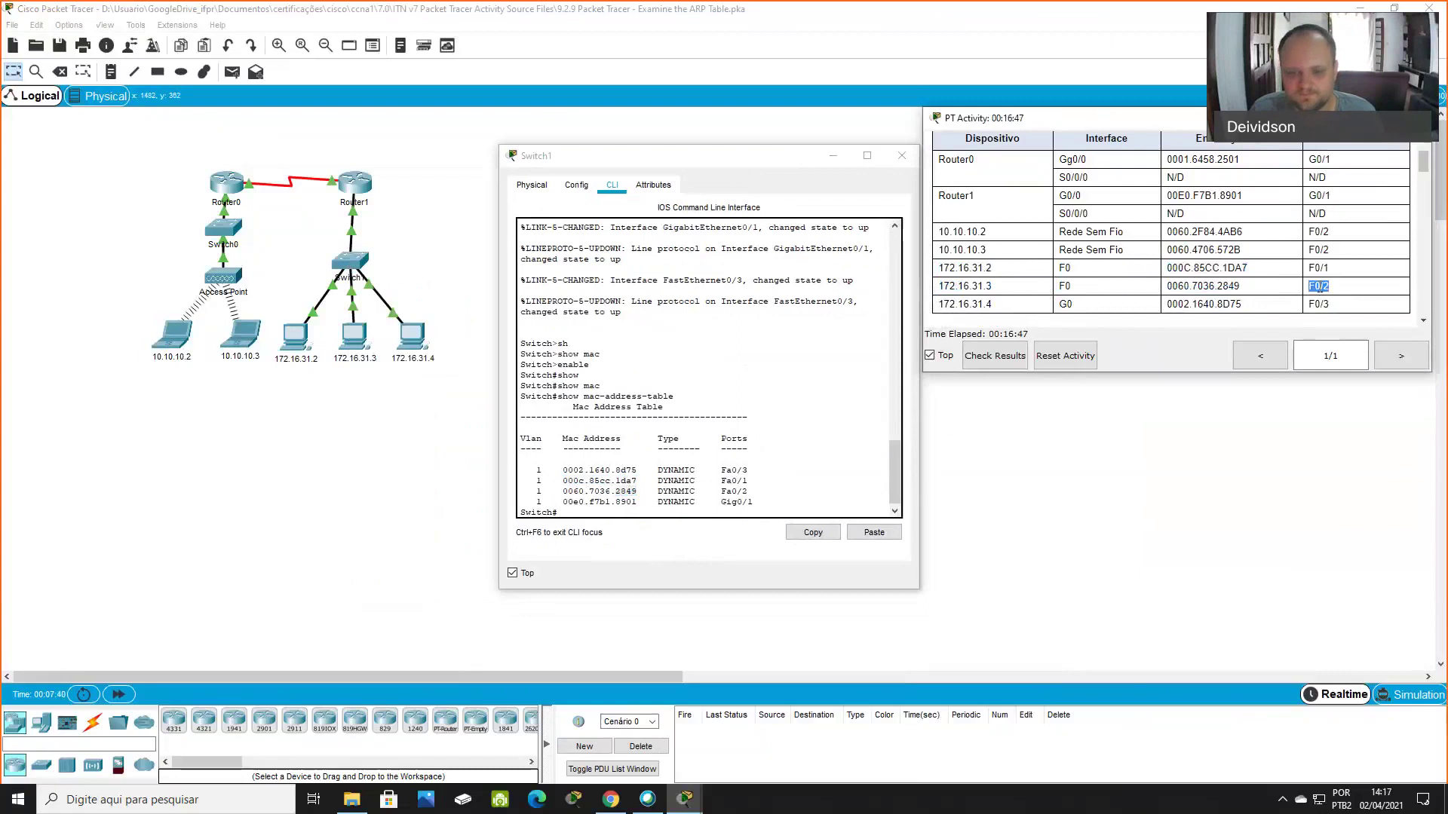
Compare Switch1's Fa0/3 and Gig0/1 entries with the 172.16.31.4 and Router1 G0/0 rows of the addressing table
left_click_drag(563, 470, 636, 470)
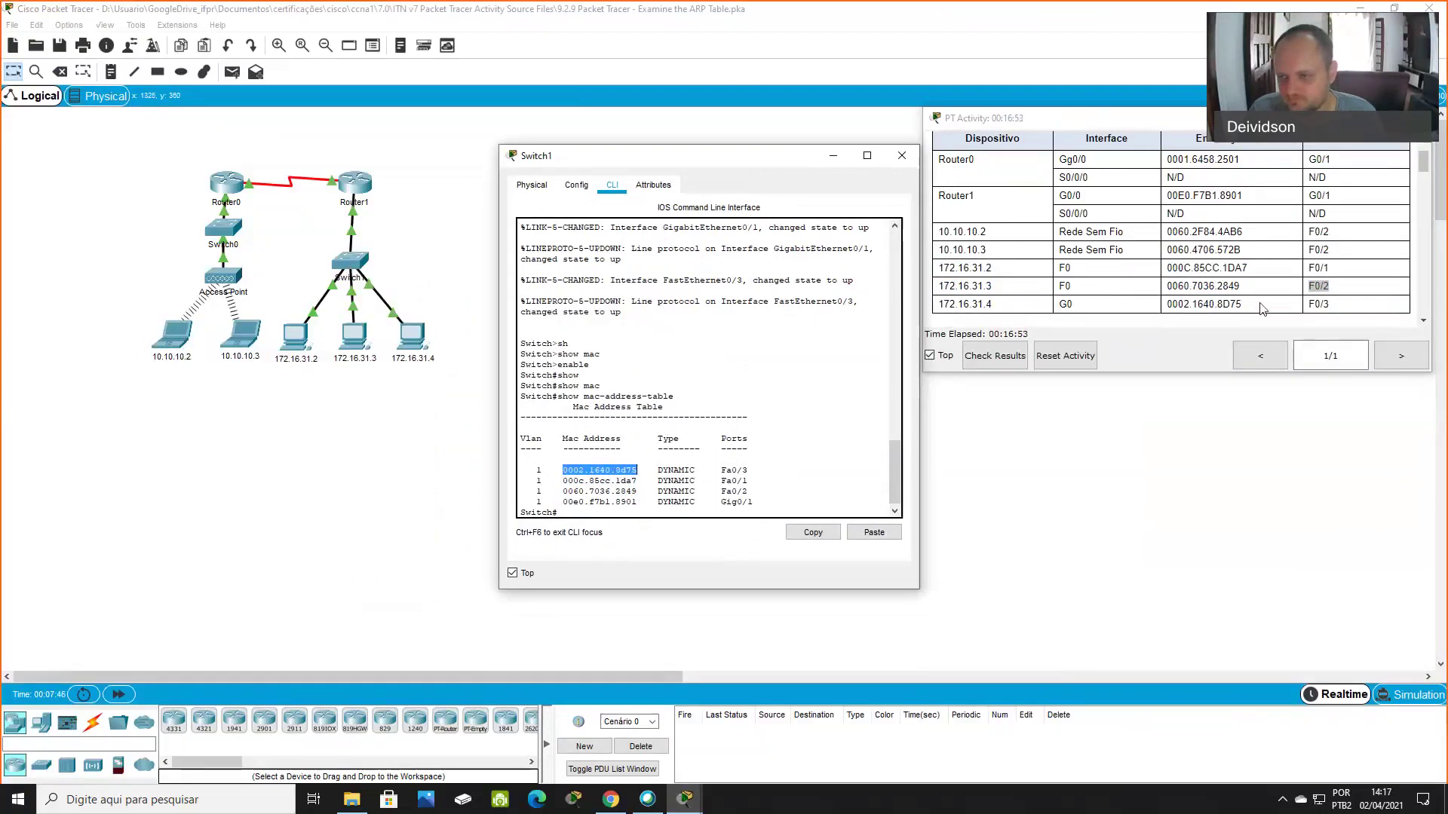
double_click(1225, 304)
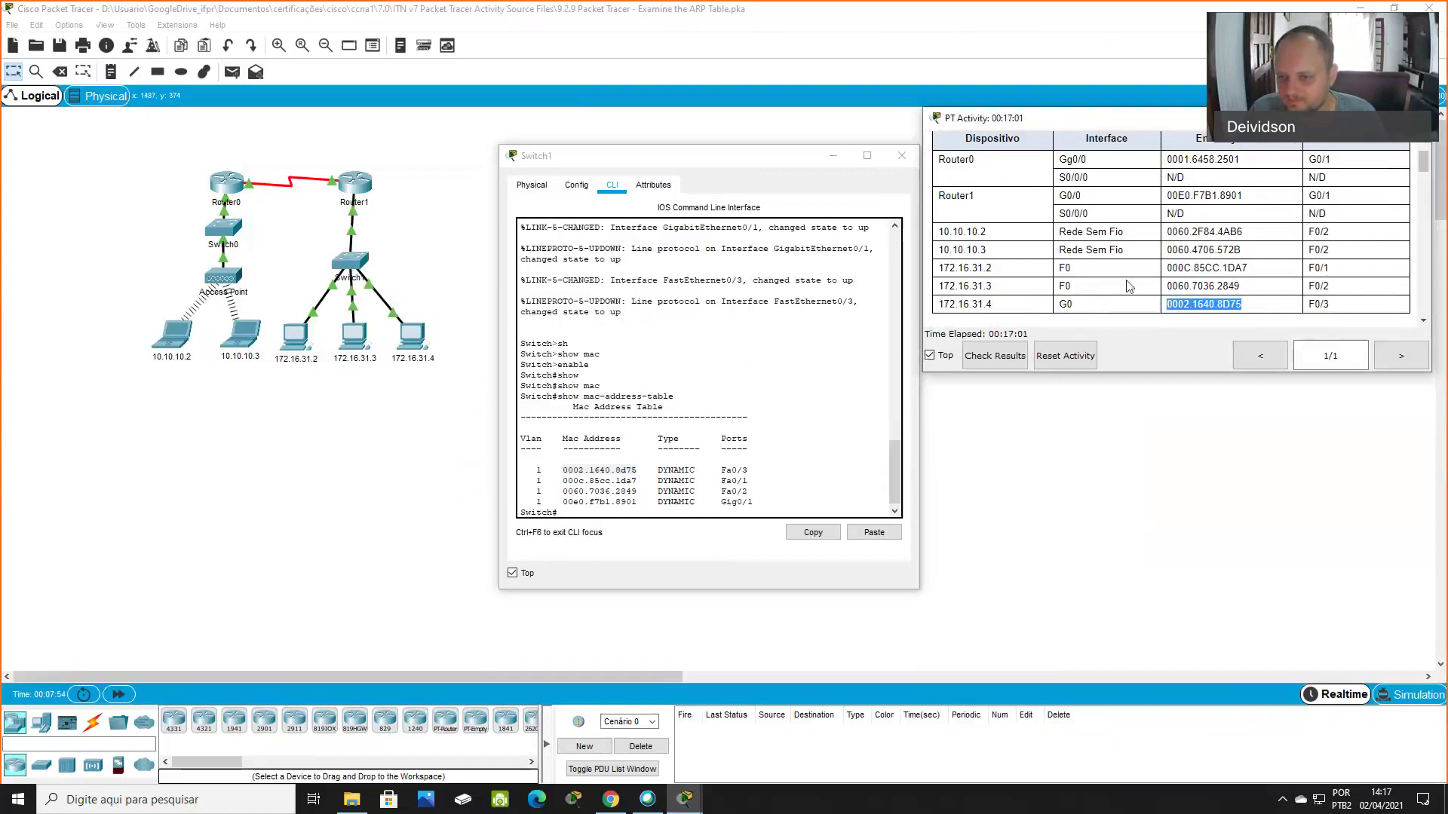
scroll(1119, 315, "up", 1)
scroll(1120, 316, "down", 1)
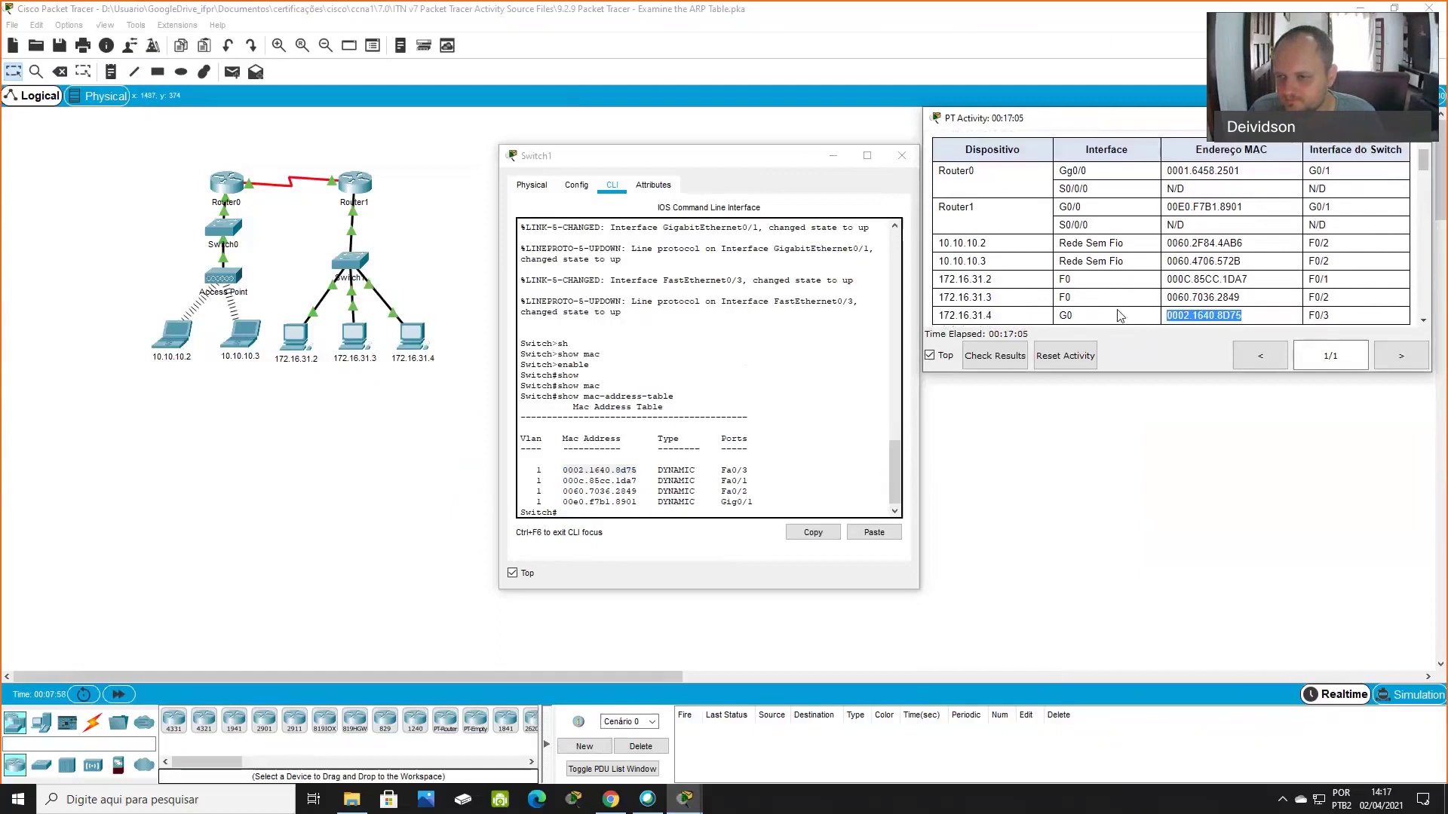
double_click(1208, 206)
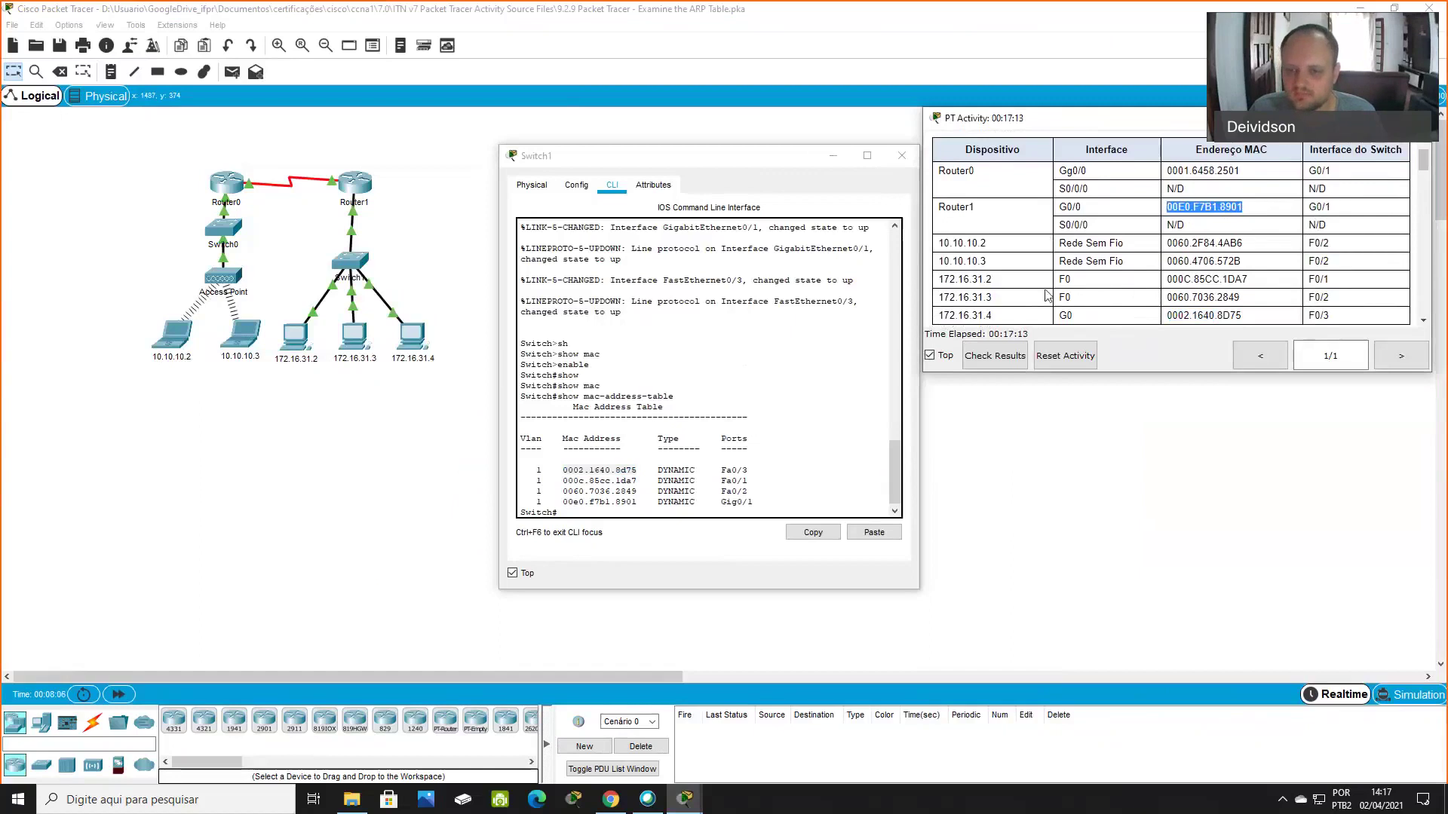
Return to the Etapa 2 question about Switch1's entries and close the Switch1 window
scroll(1047, 295, "down", 15)
scroll(1048, 280, "up", 5)
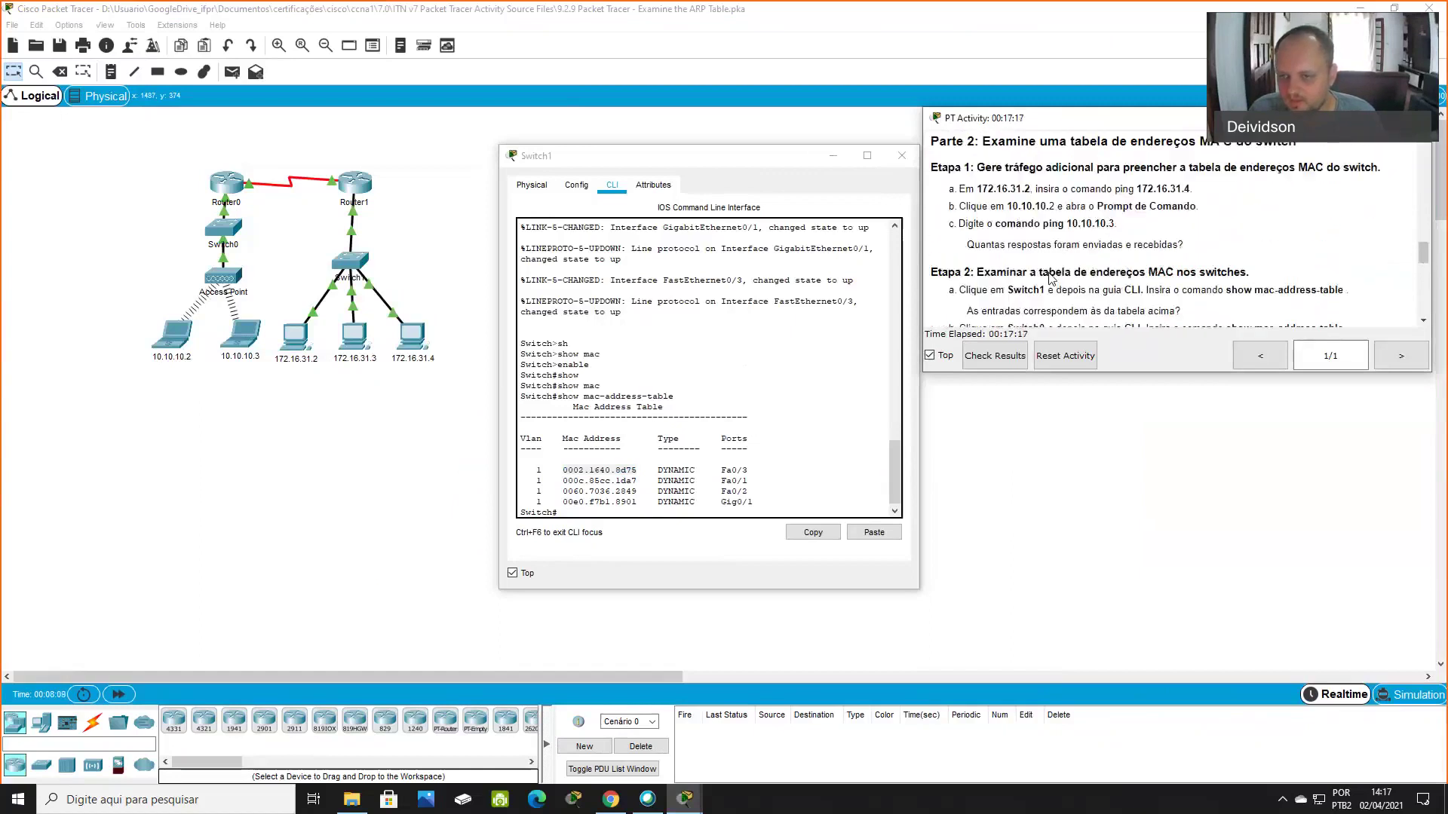
scroll(1018, 290, "down", 2)
left_click_drag(968, 219, 1178, 224)
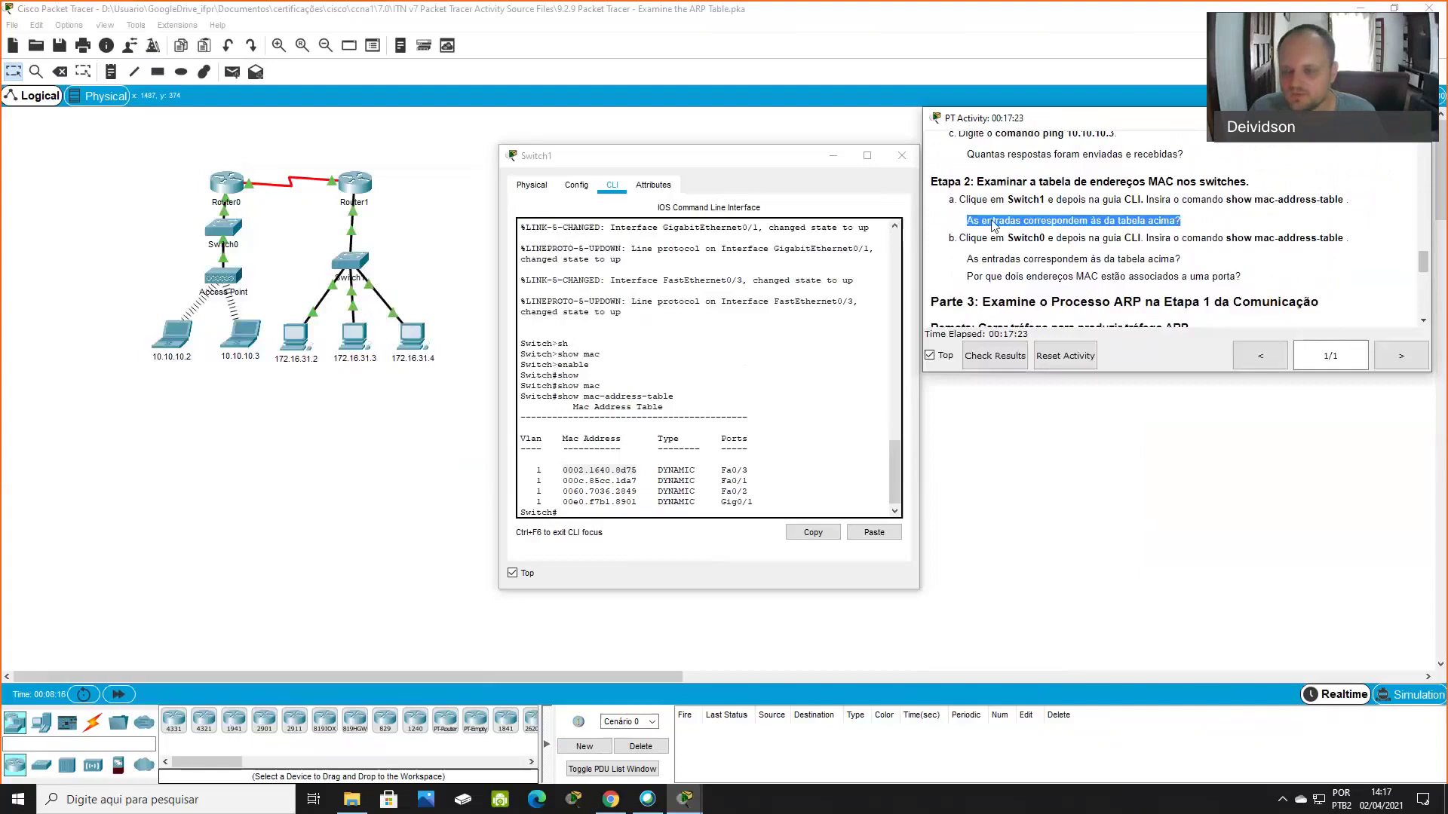
left_click(901, 155)
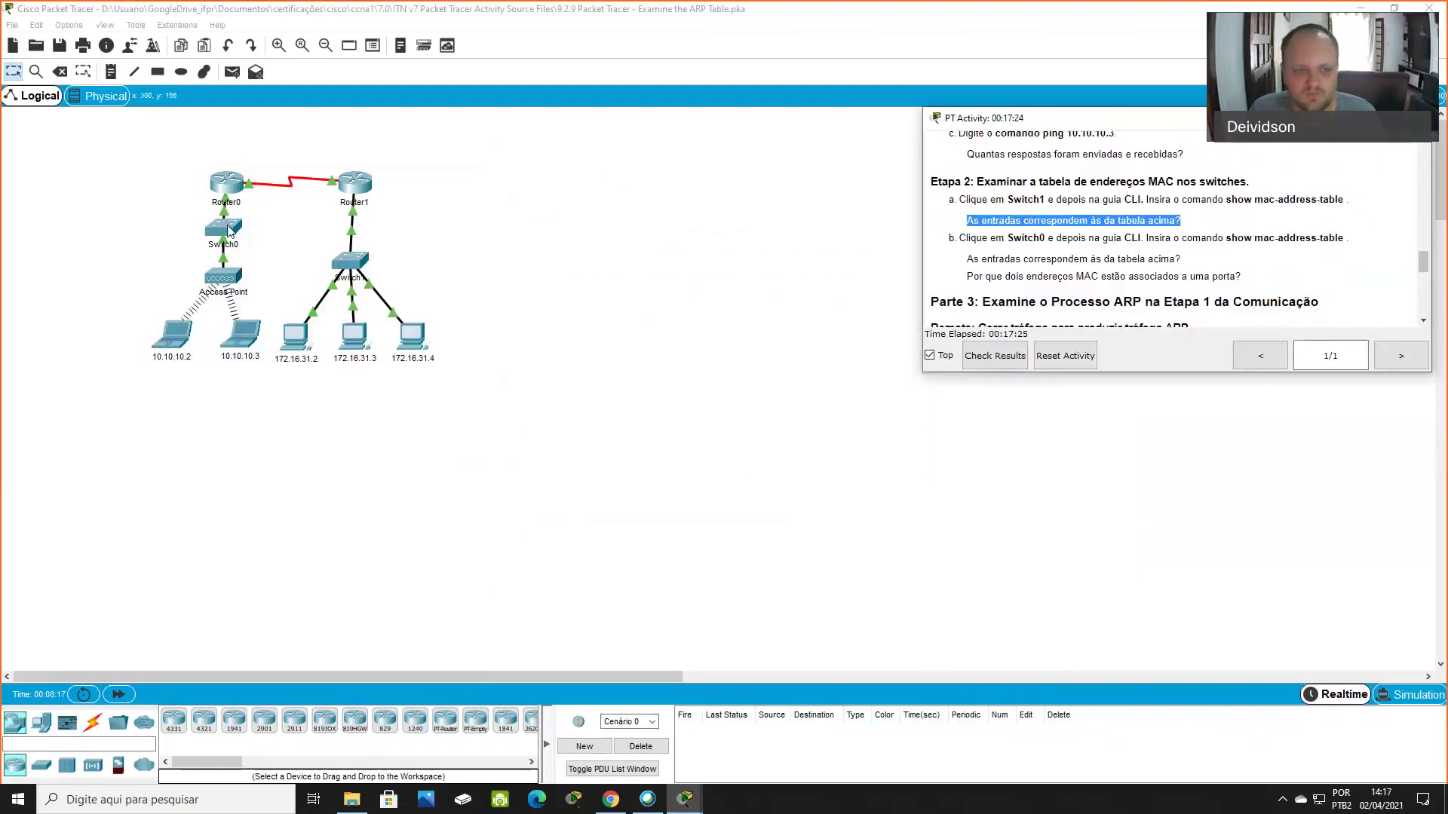
Open a command-line session on Switch0 and display its MAC table with show mac-address-table
left_click(223, 228)
left_click_drag(699, 171, 642, 169)
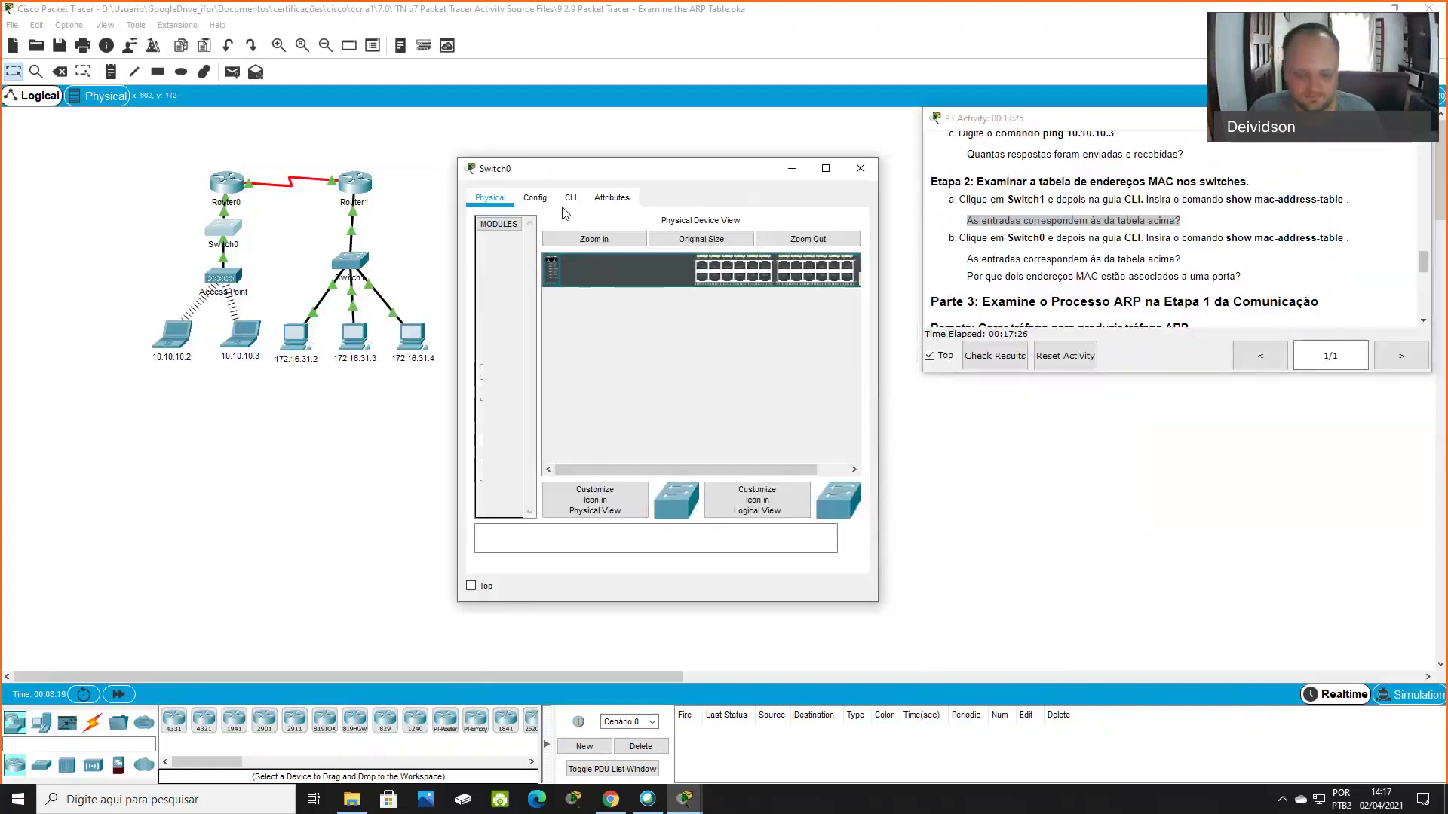
left_click(571, 198)
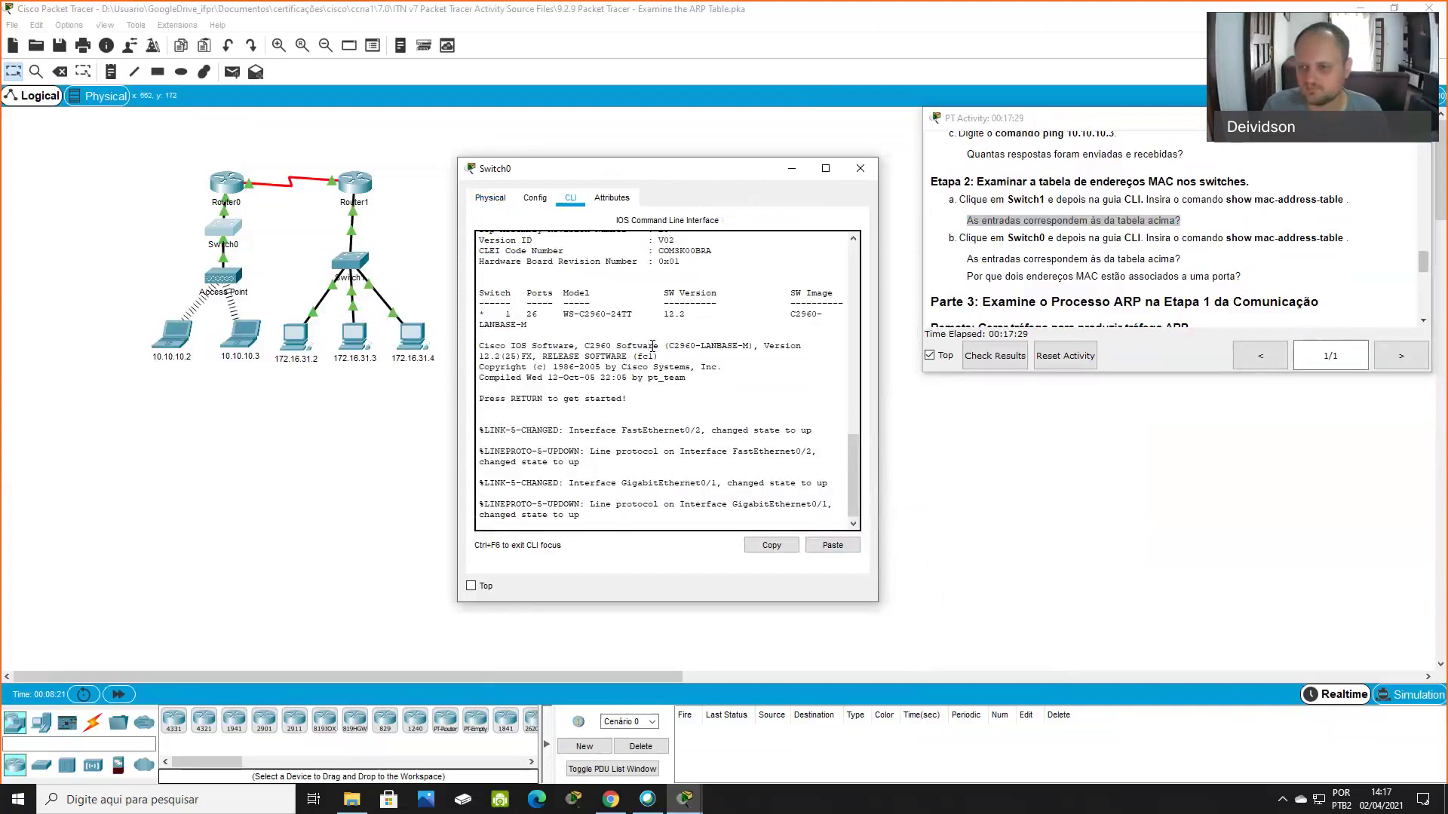
key("Return")
type("show mac-")
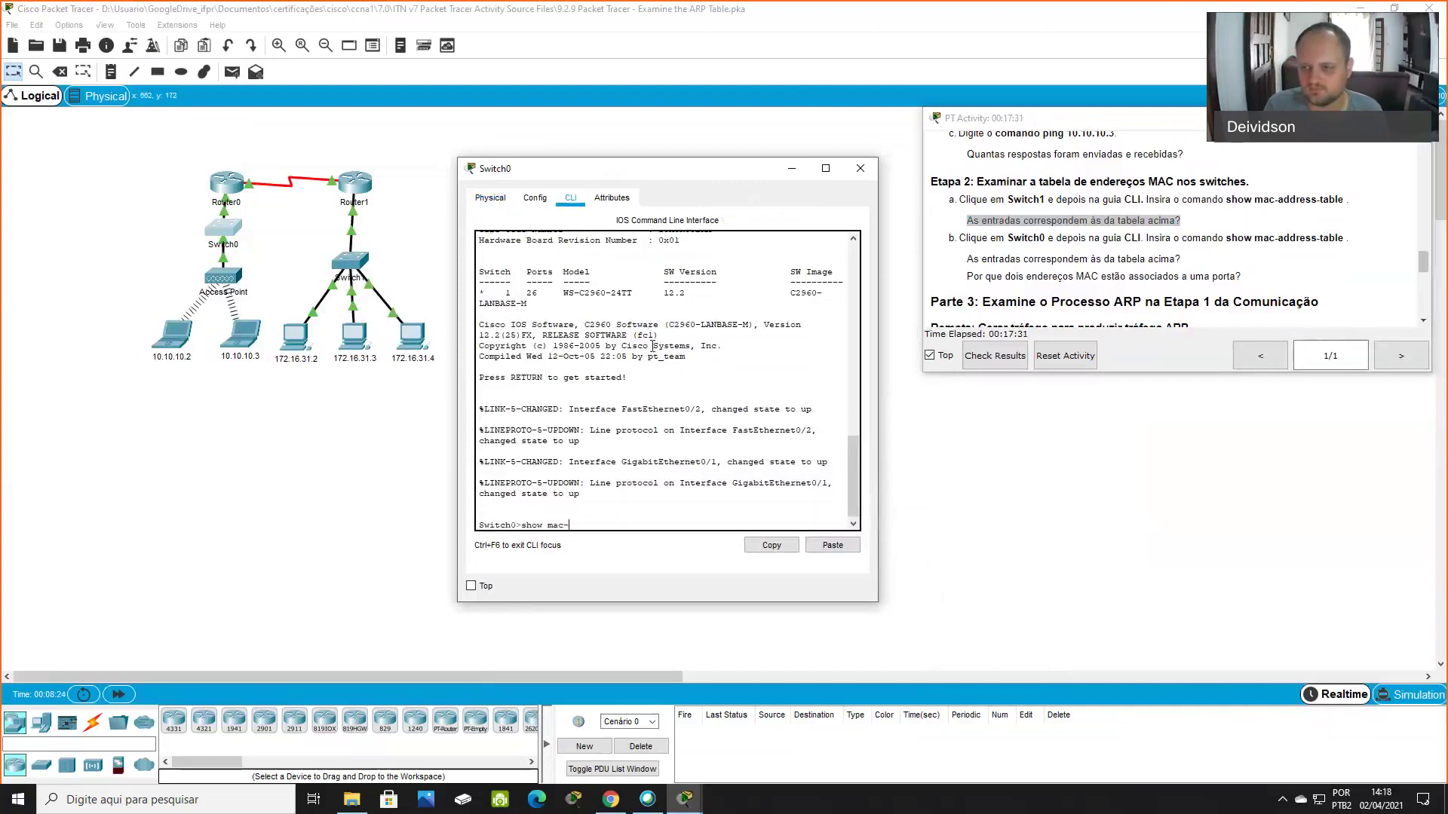
type("address-table")
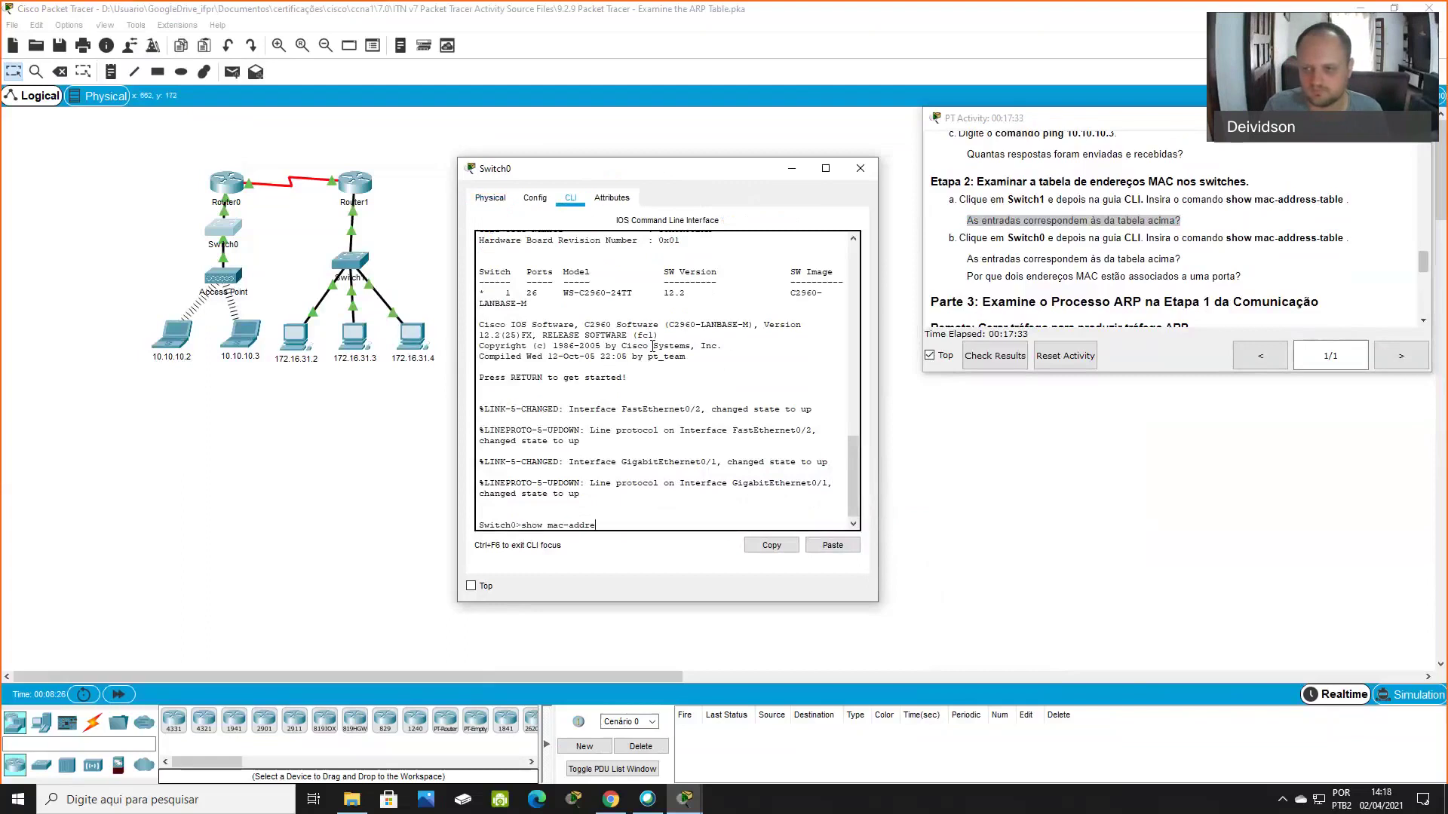
key("Return")
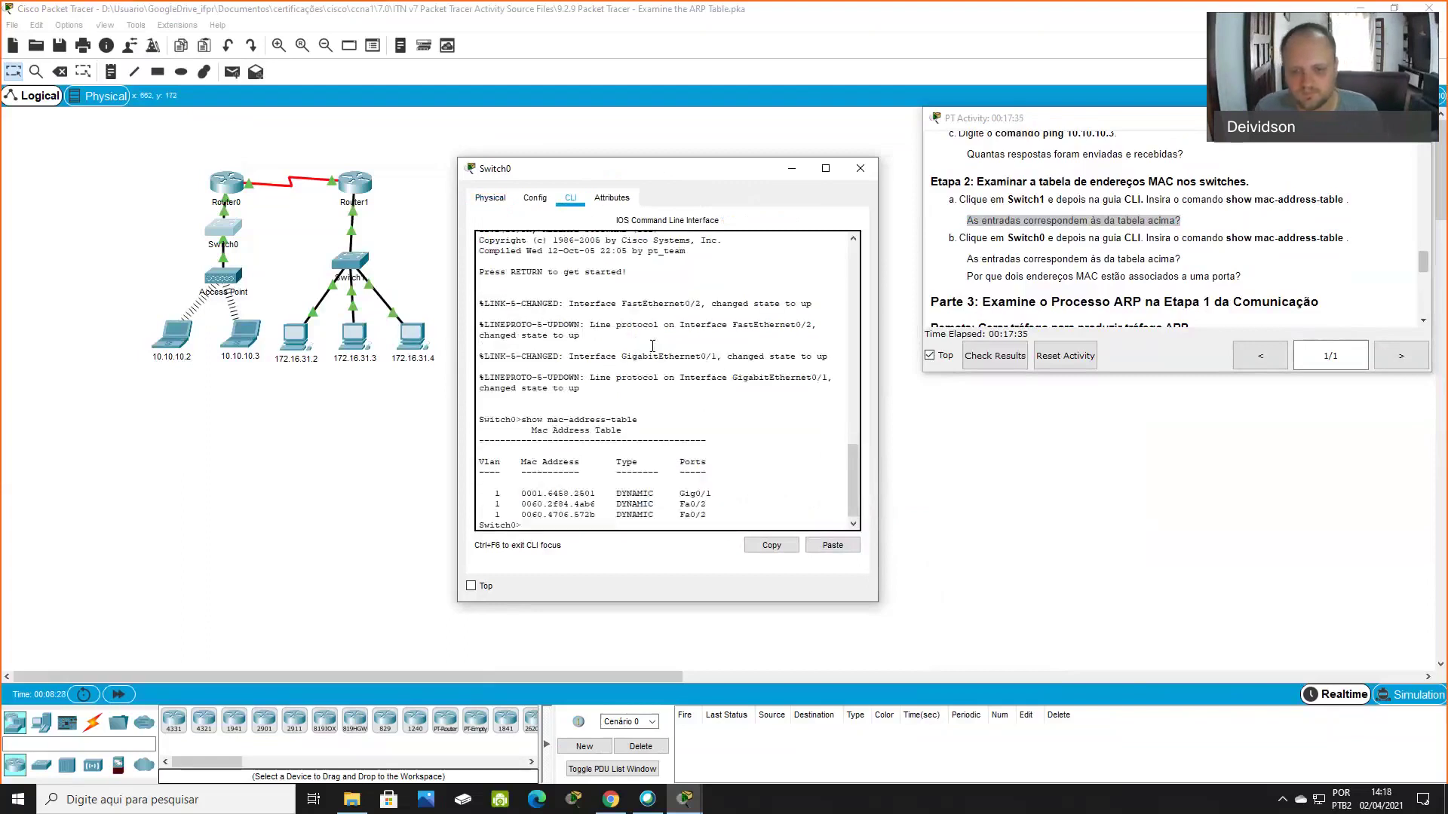
Examine the 10.10.10.2 and 10.10.10.3 rows of the addressing table against Switch0's MAC table
scroll(1097, 187, "up", 10)
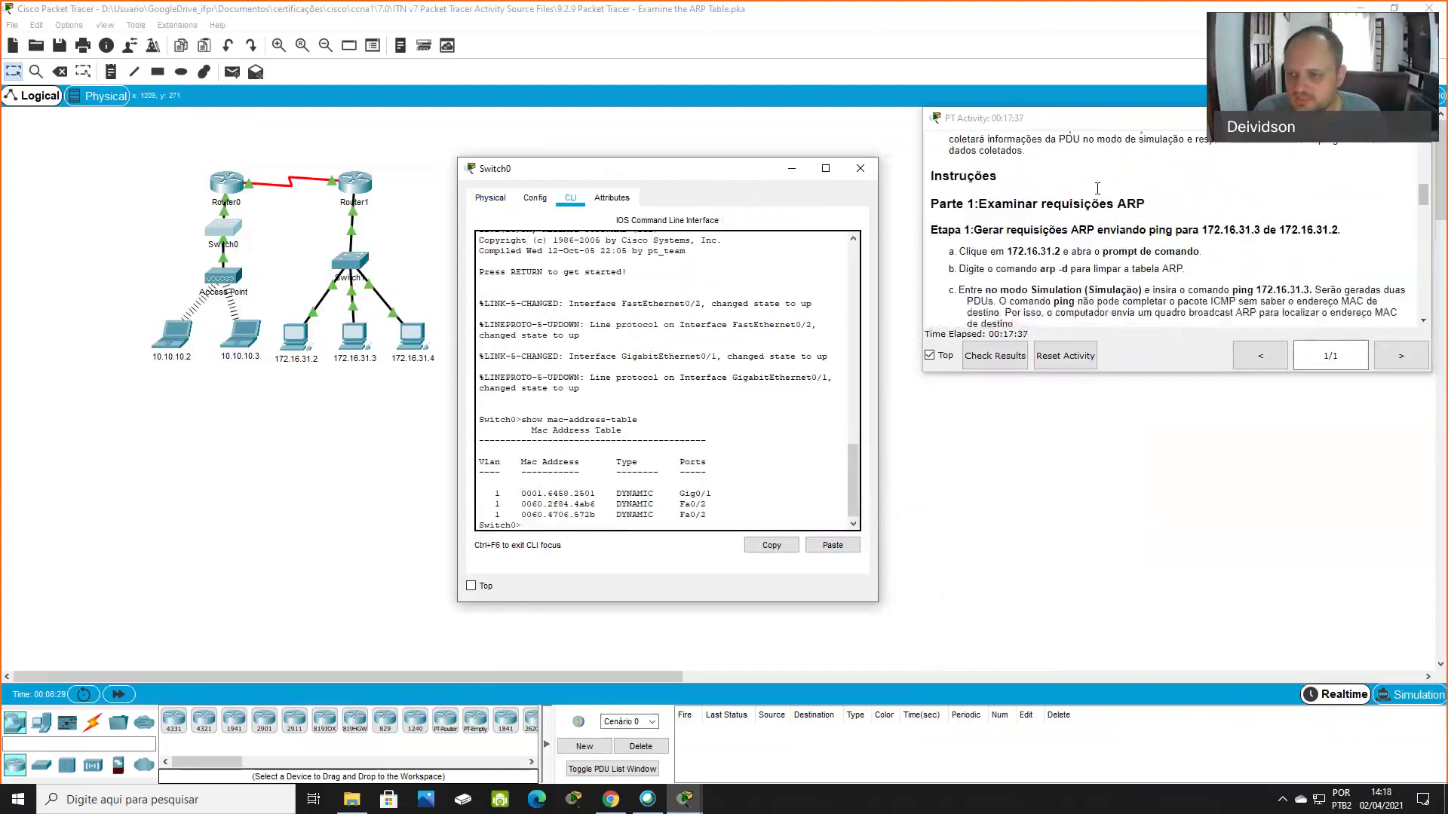
scroll(1097, 188, "up", 5)
scroll(1112, 180, "down", 2)
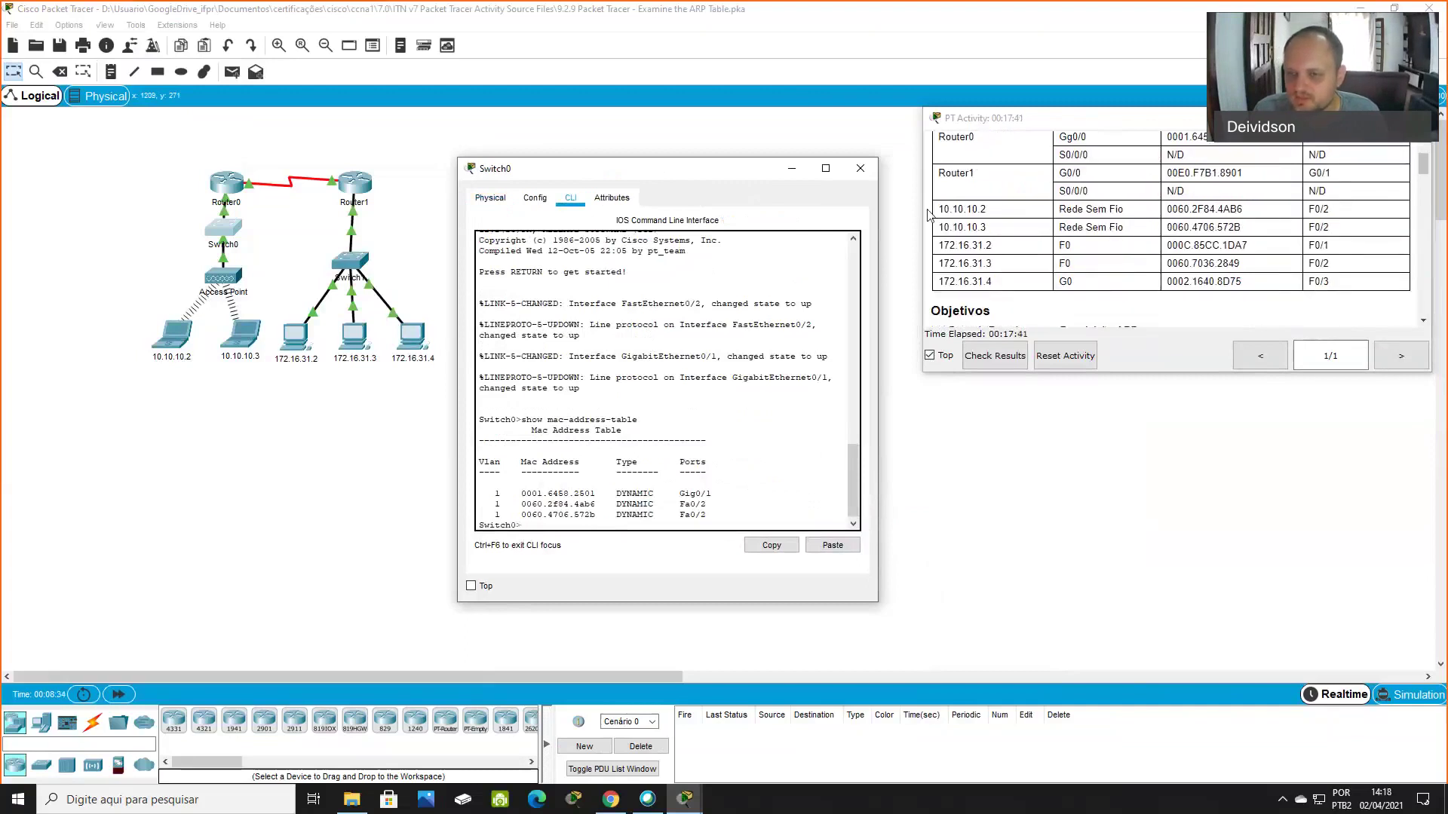
left_click_drag(938, 209, 1350, 233)
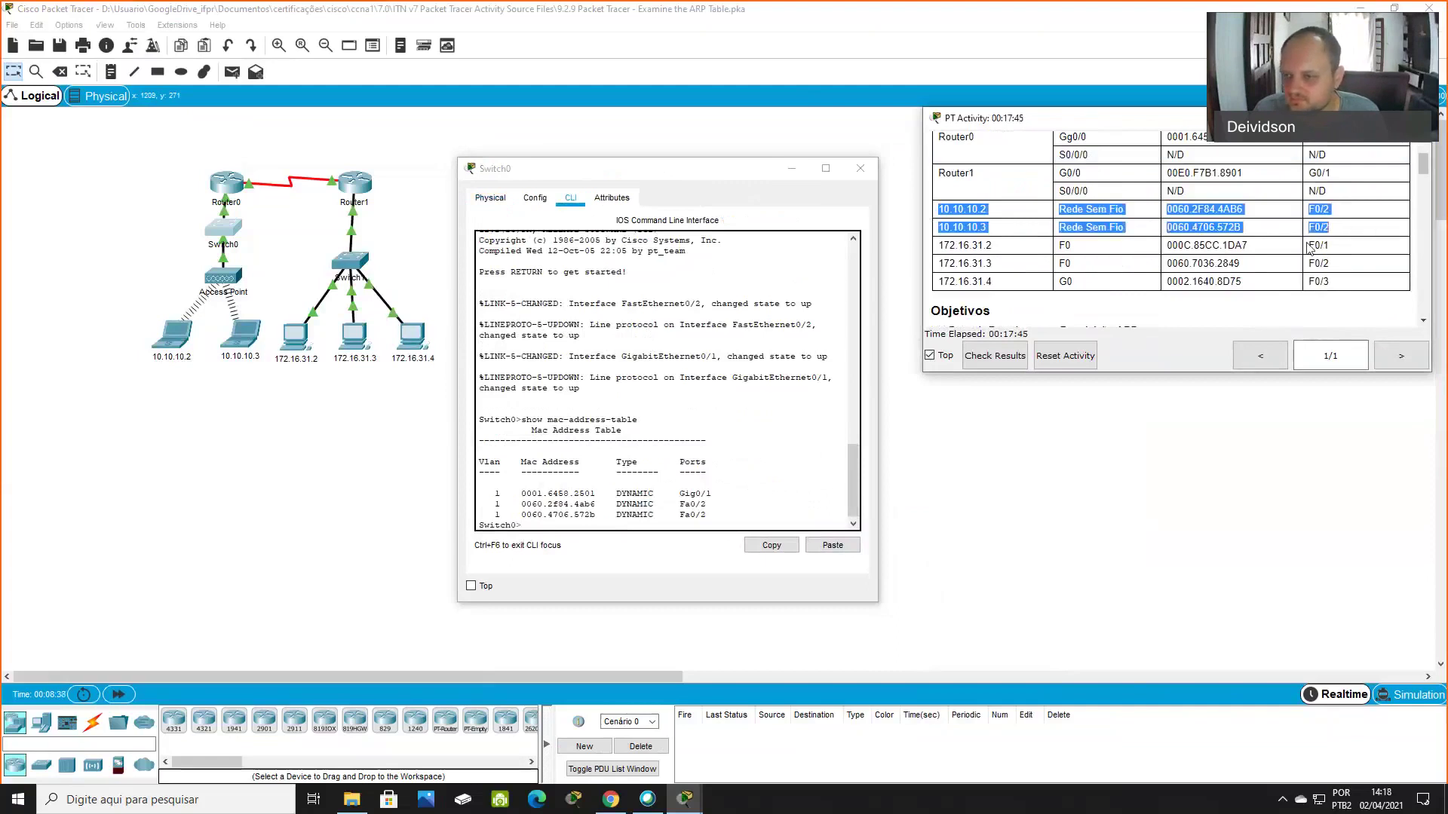
scroll(1311, 250, "up", 1)
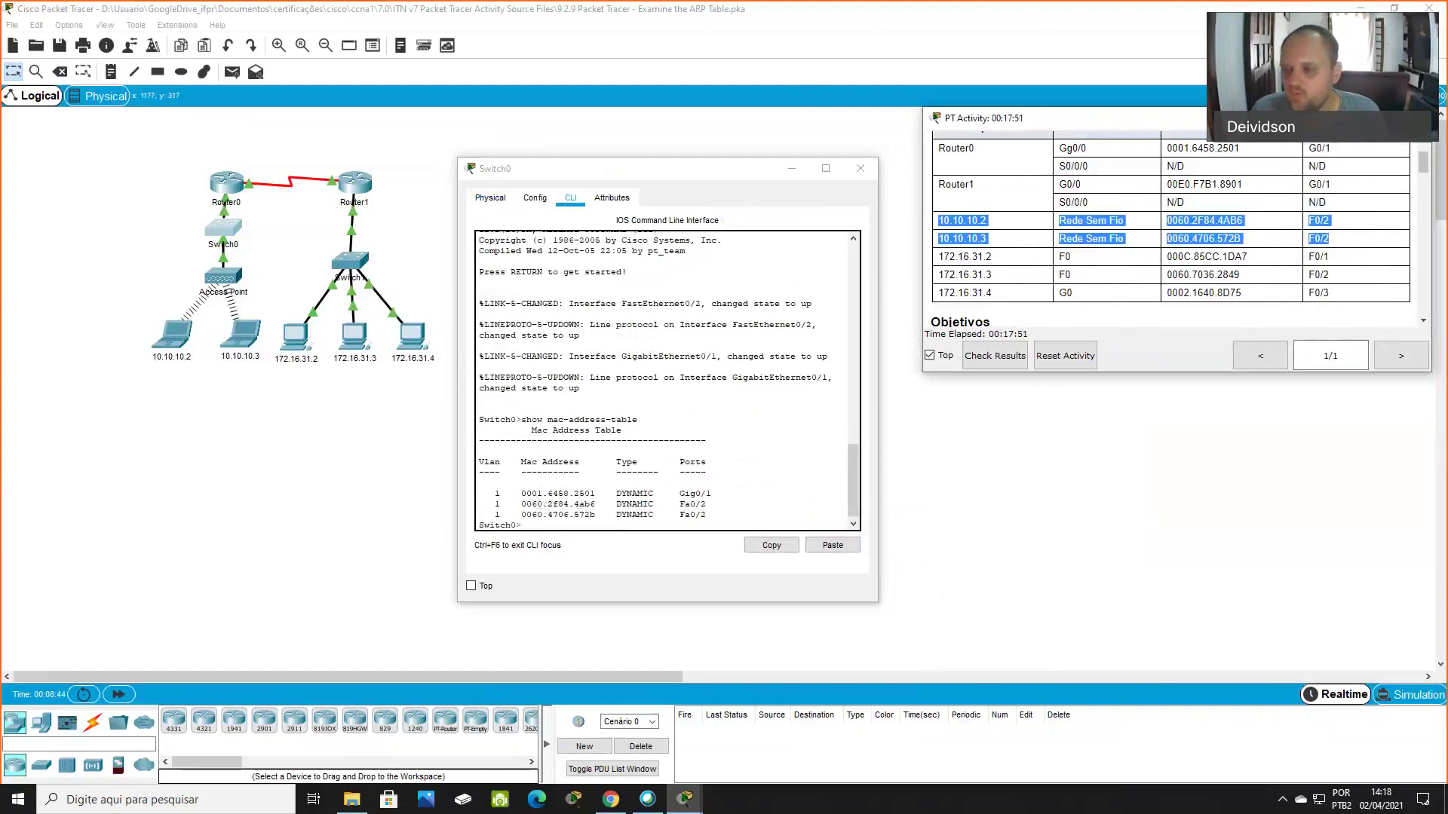
Select the Access Point and its two laptops in the topology, and bring the Switch0 window back to the front
left_click_drag(142, 392, 257, 273)
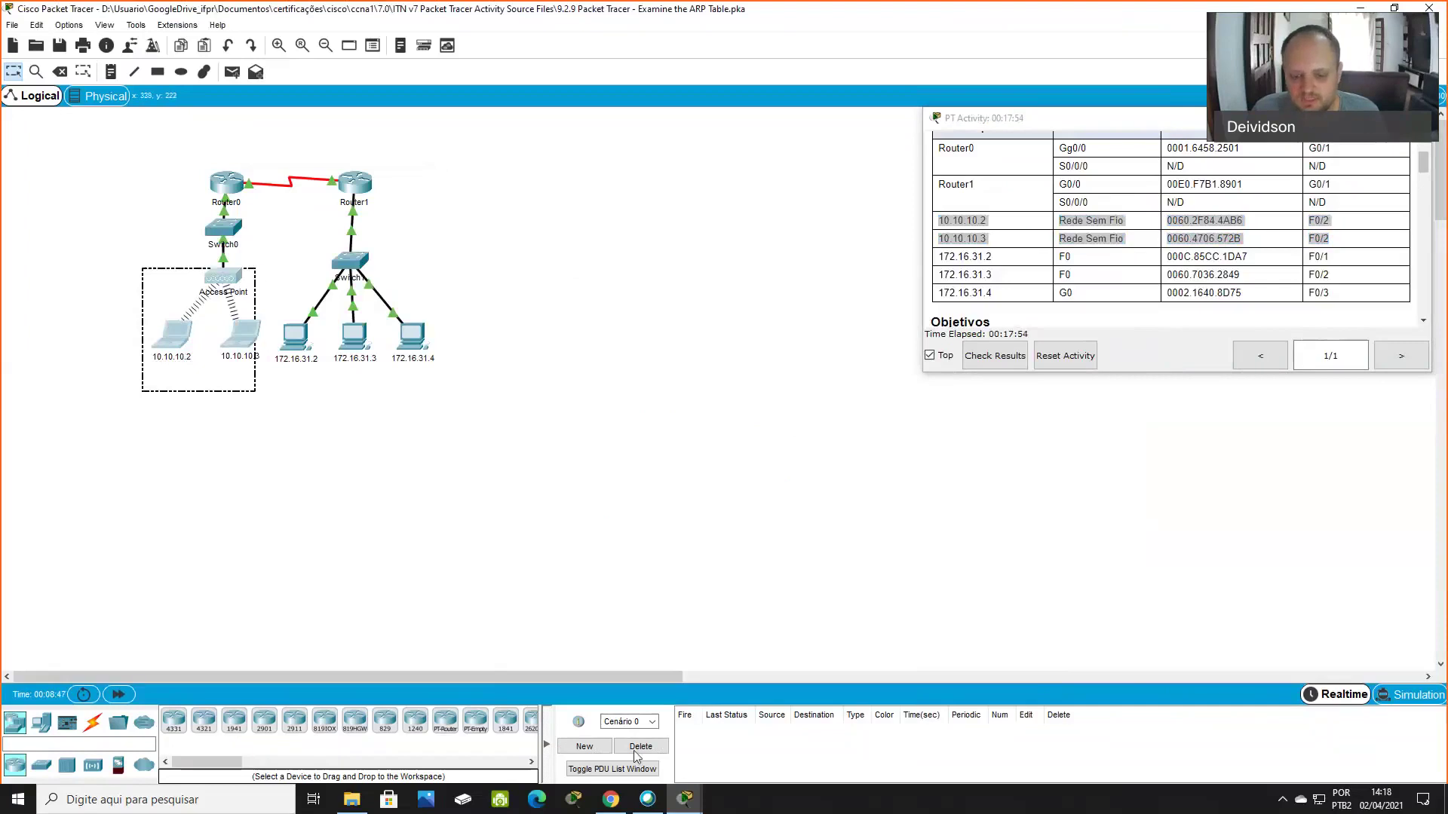
mouse_move(684, 797)
left_click(844, 746)
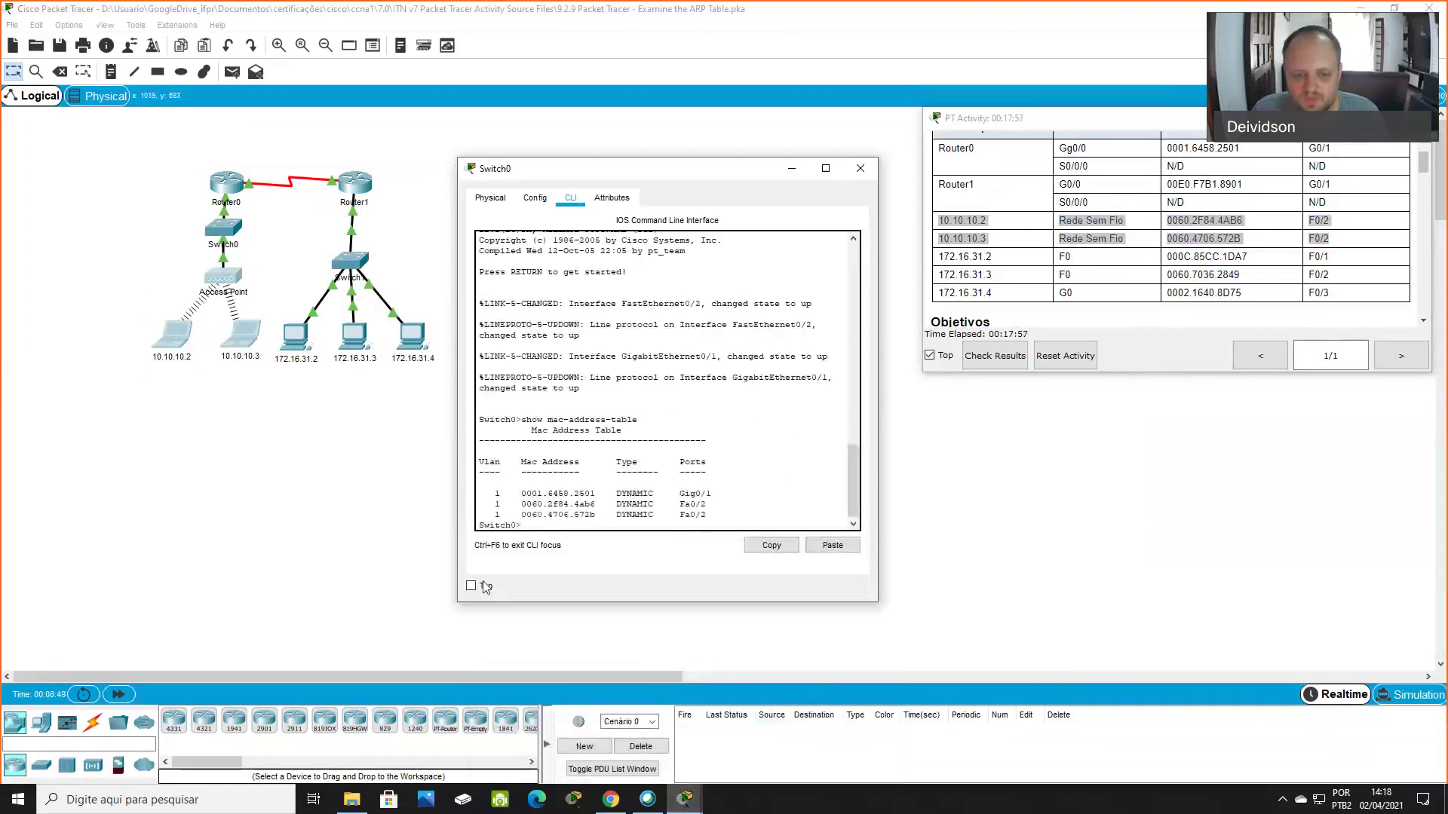
Compare Switch0's MAC table entries with the addressing table's MAC addresses and ports for 10.10.10.2, 10.10.10.3 and Router0
left_click_drag(706, 517, 480, 500)
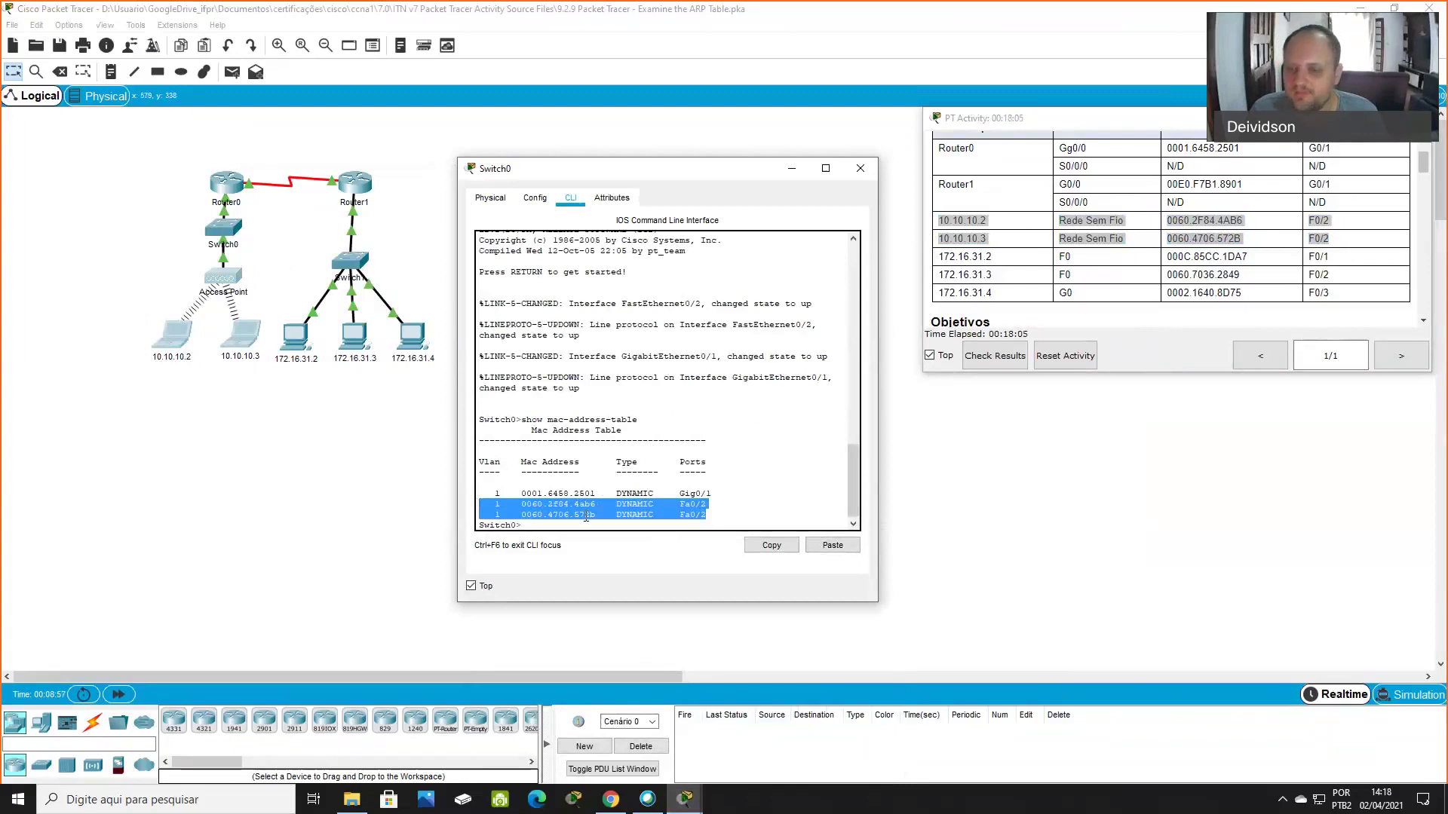
double_click(1231, 222)
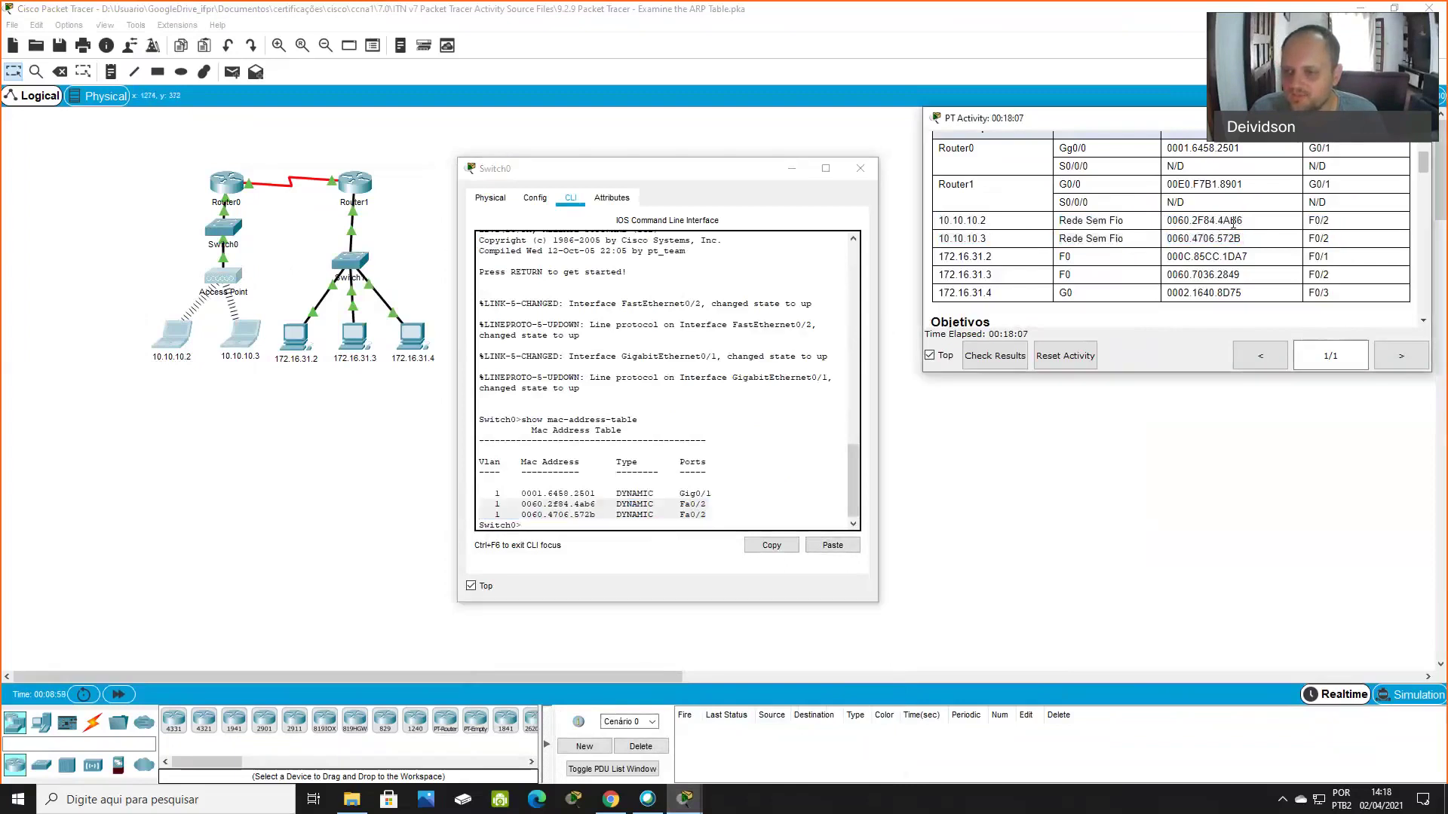
double_click(1327, 221)
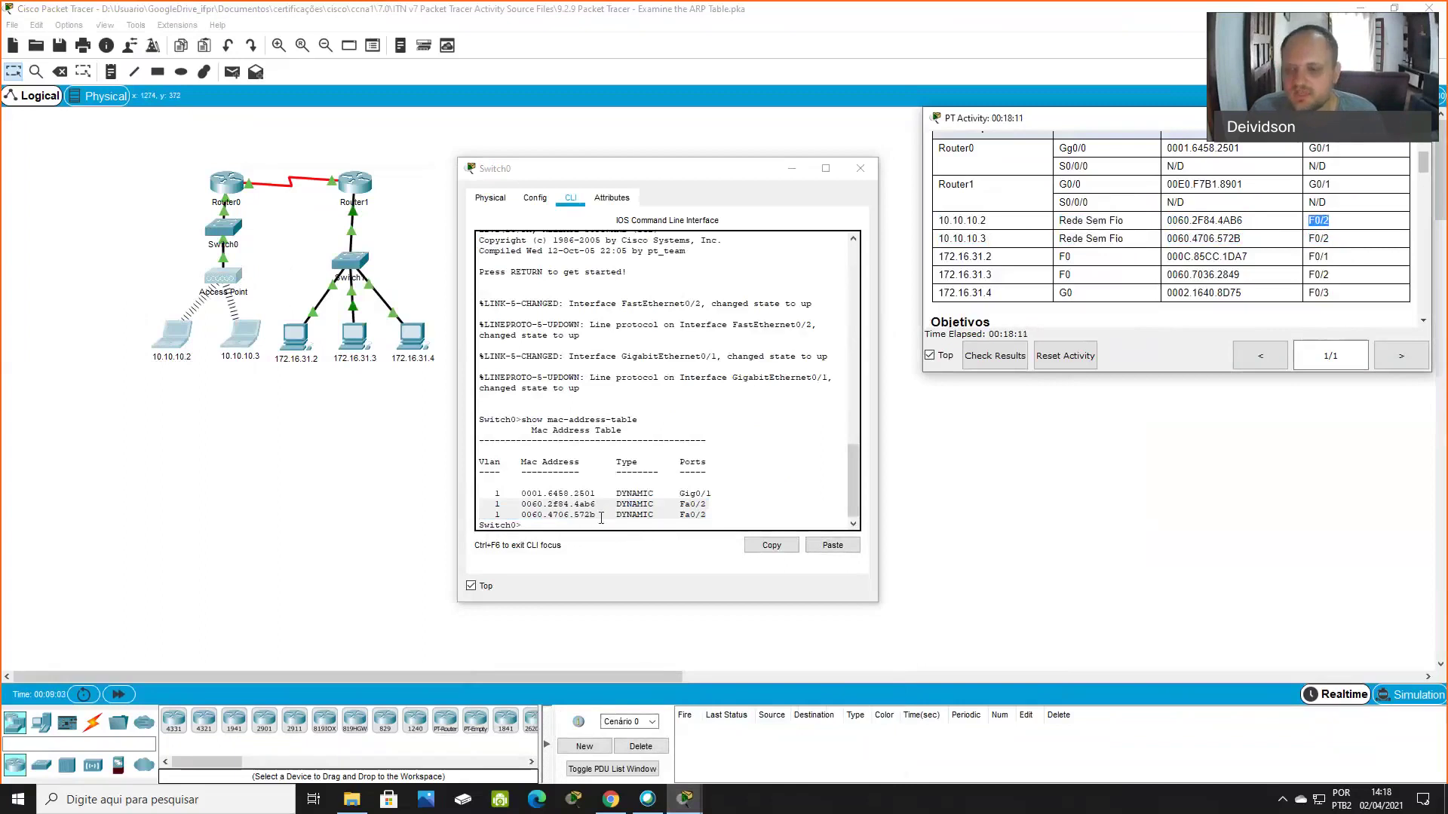
double_click(1229, 238)
left_click_drag(1309, 239, 1320, 238)
left_click_drag(679, 493, 701, 494)
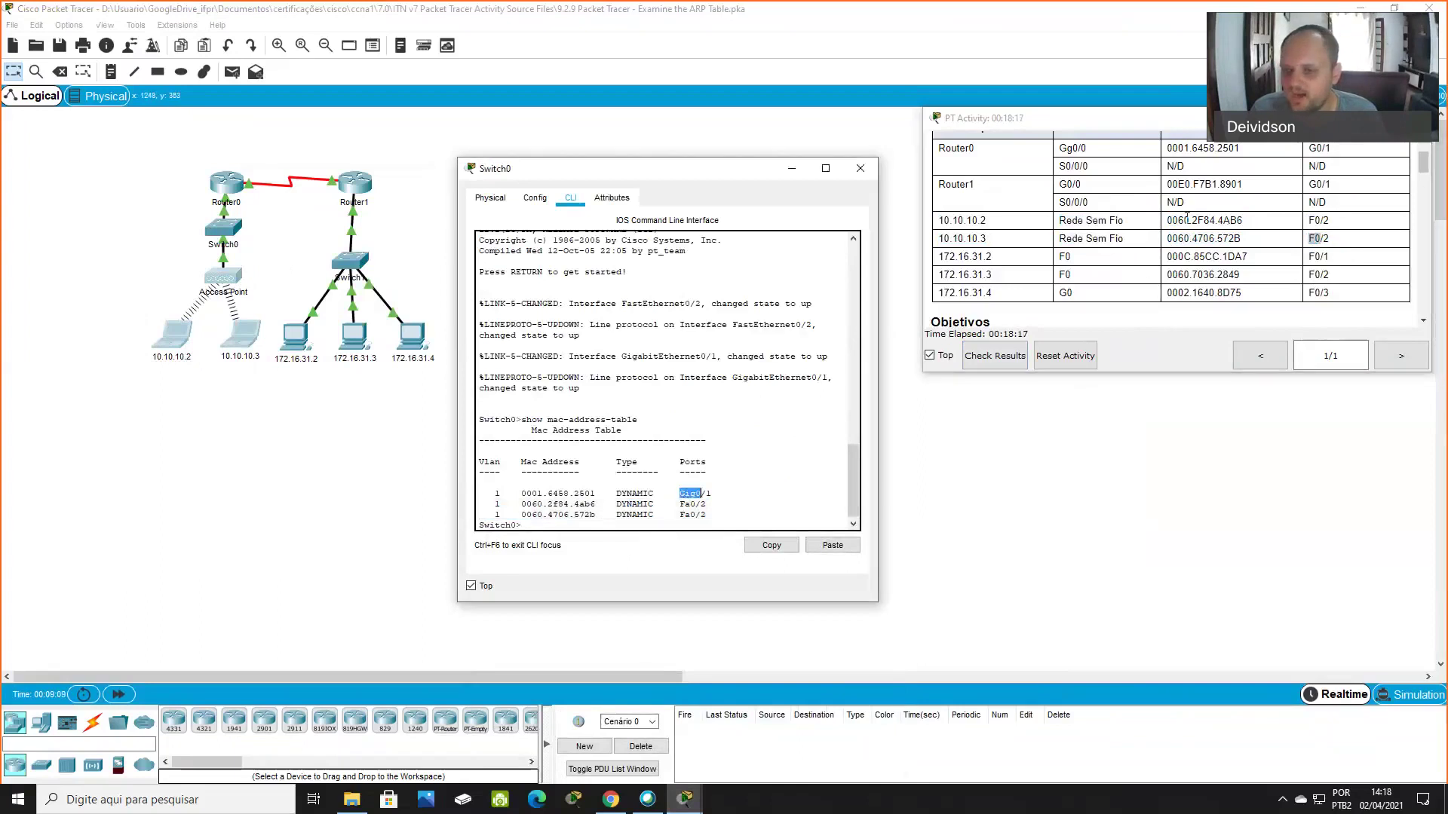
double_click(1231, 147)
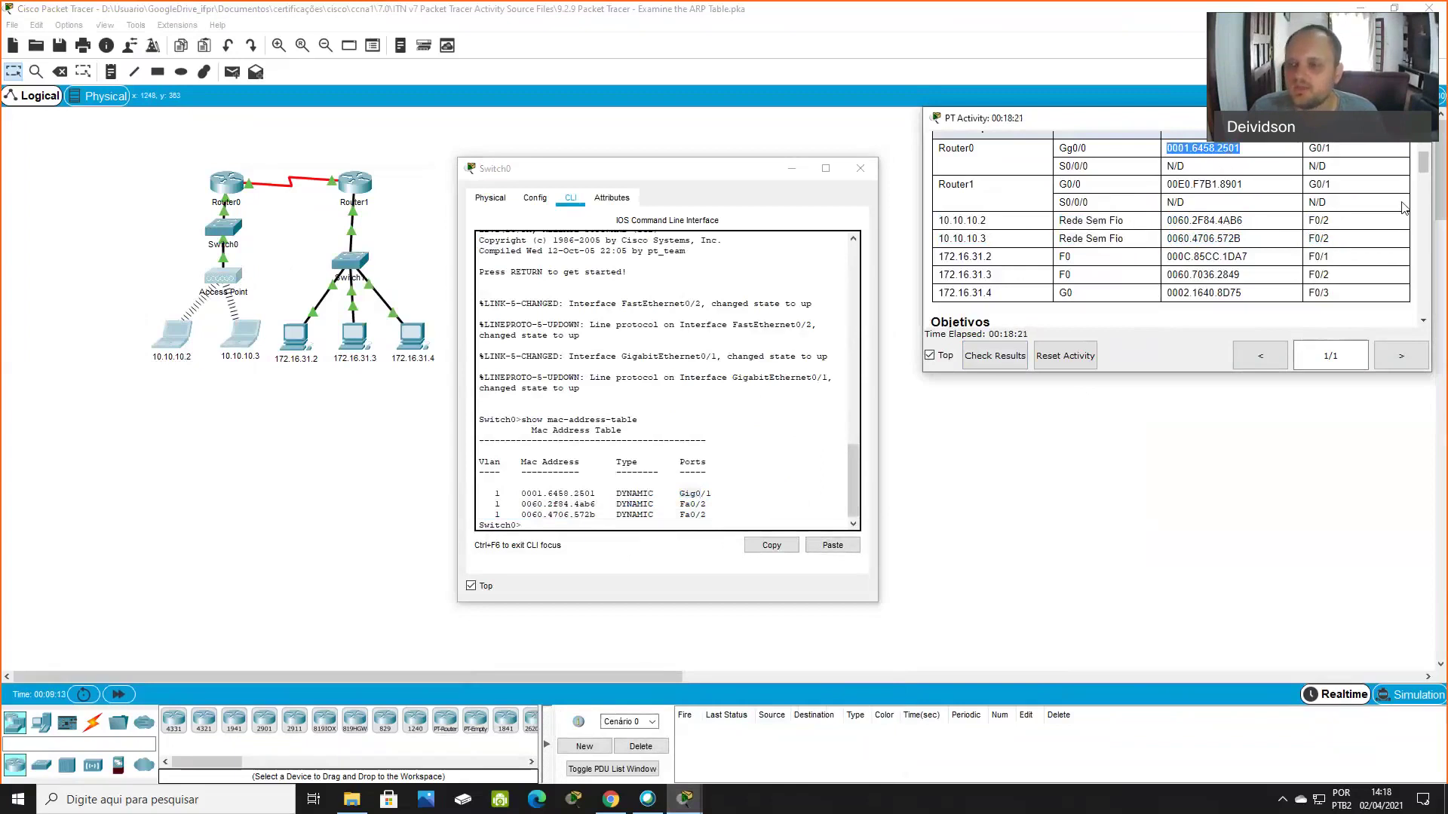
Return to the Etapa 2 questions about Switch0's entries and the two MAC addresses associated with one port
left_click_drag(1423, 162, 1425, 264)
scroll(999, 243, "down", 4)
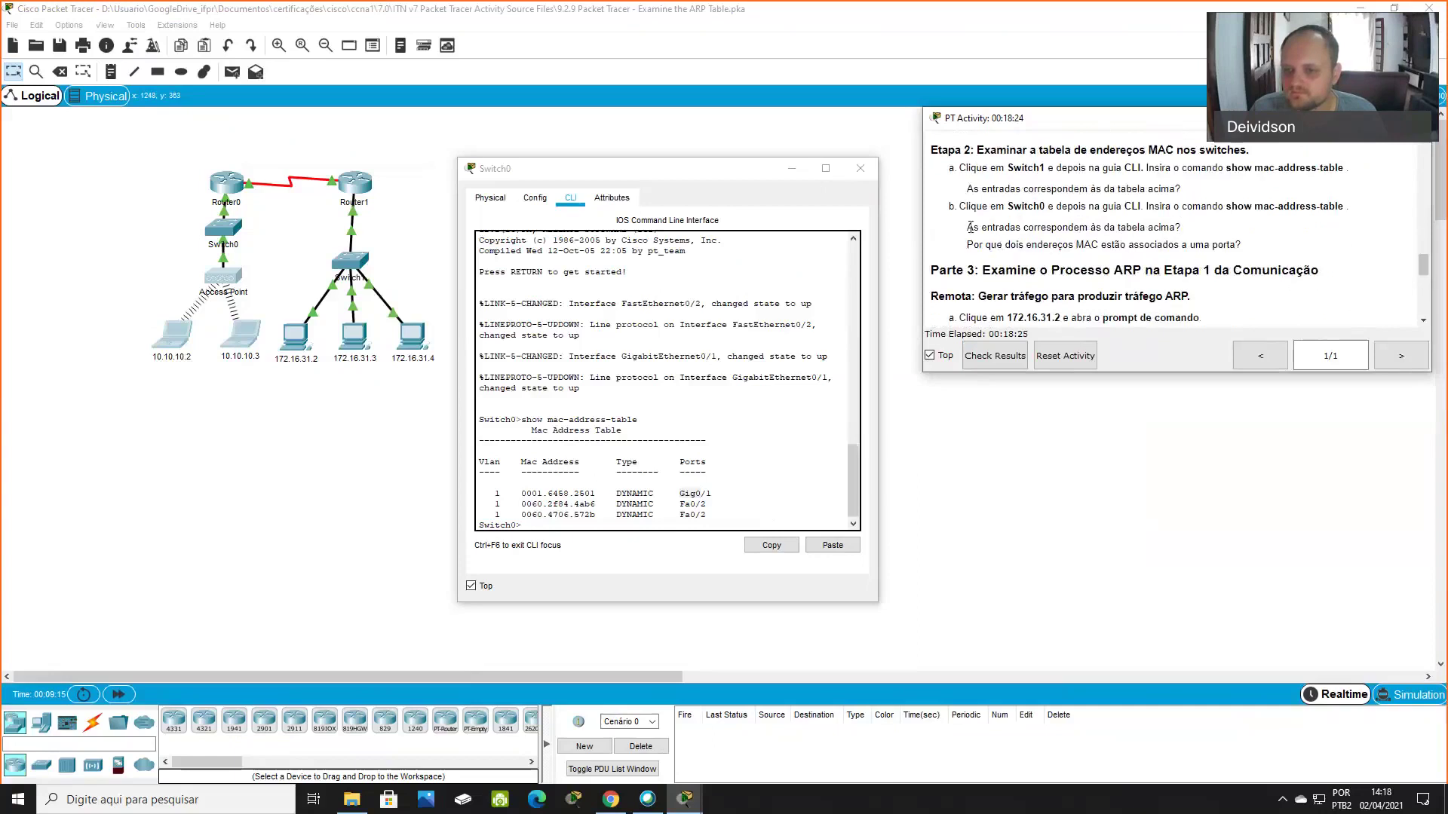
left_click_drag(967, 227, 1181, 227)
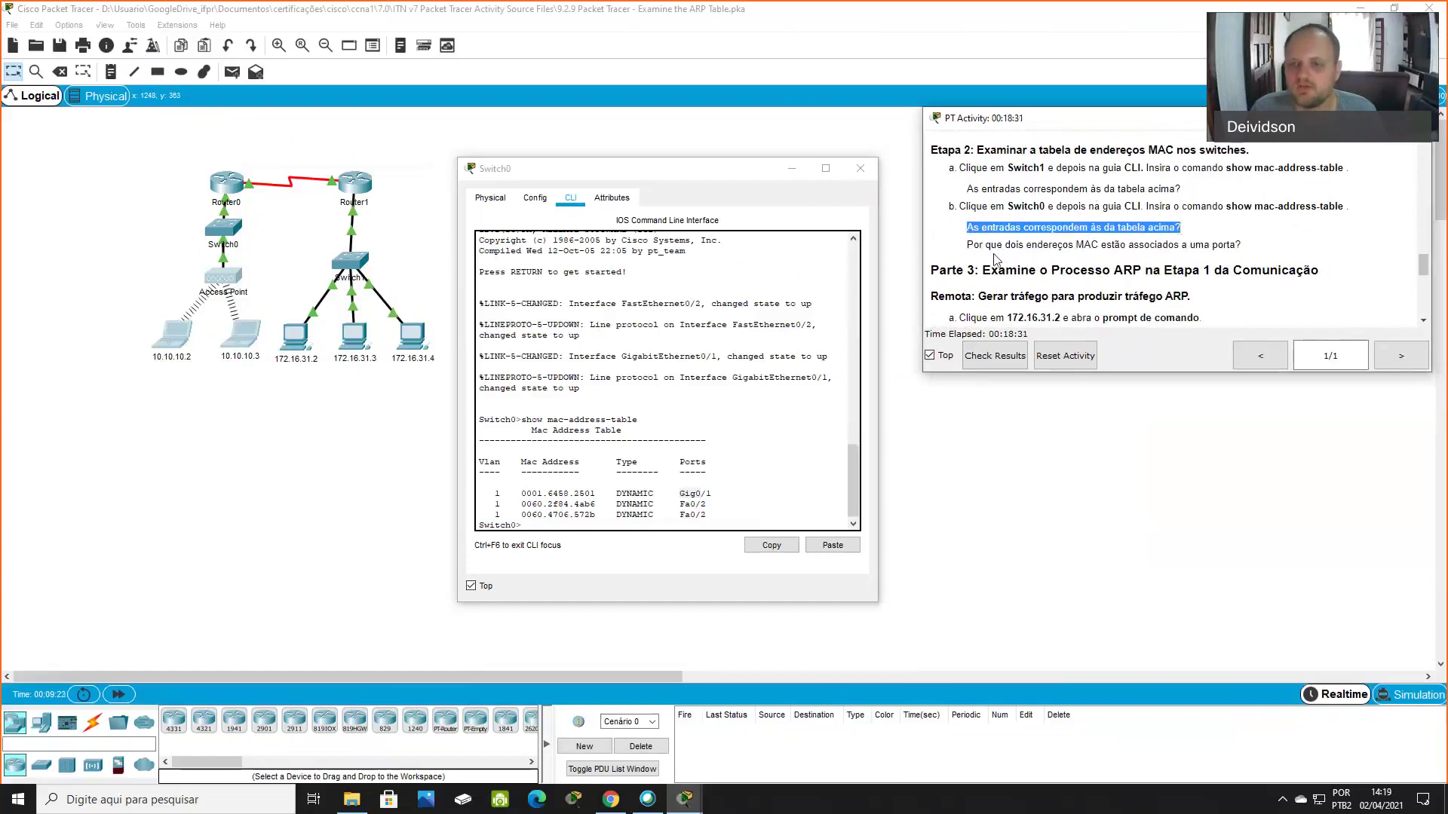
left_click_drag(967, 245, 1236, 250)
Examine the Access Point, its laptops and Switch0 in the topology to answer why two MACs share a port
left_click_drag(133, 401, 137, 372)
left_click_drag(182, 263, 264, 291)
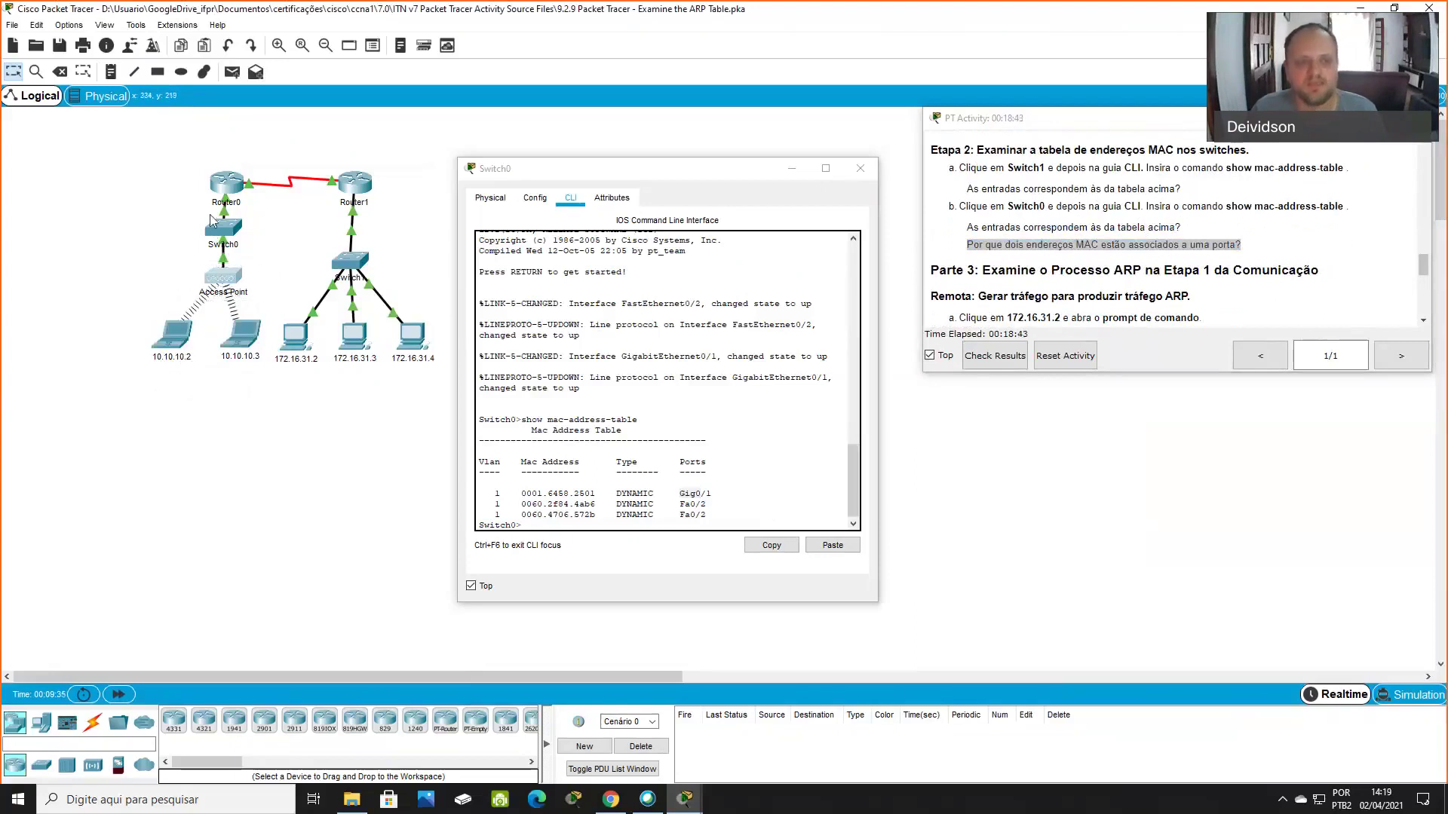
left_click_drag(250, 216, 167, 235)
left_click(167, 234)
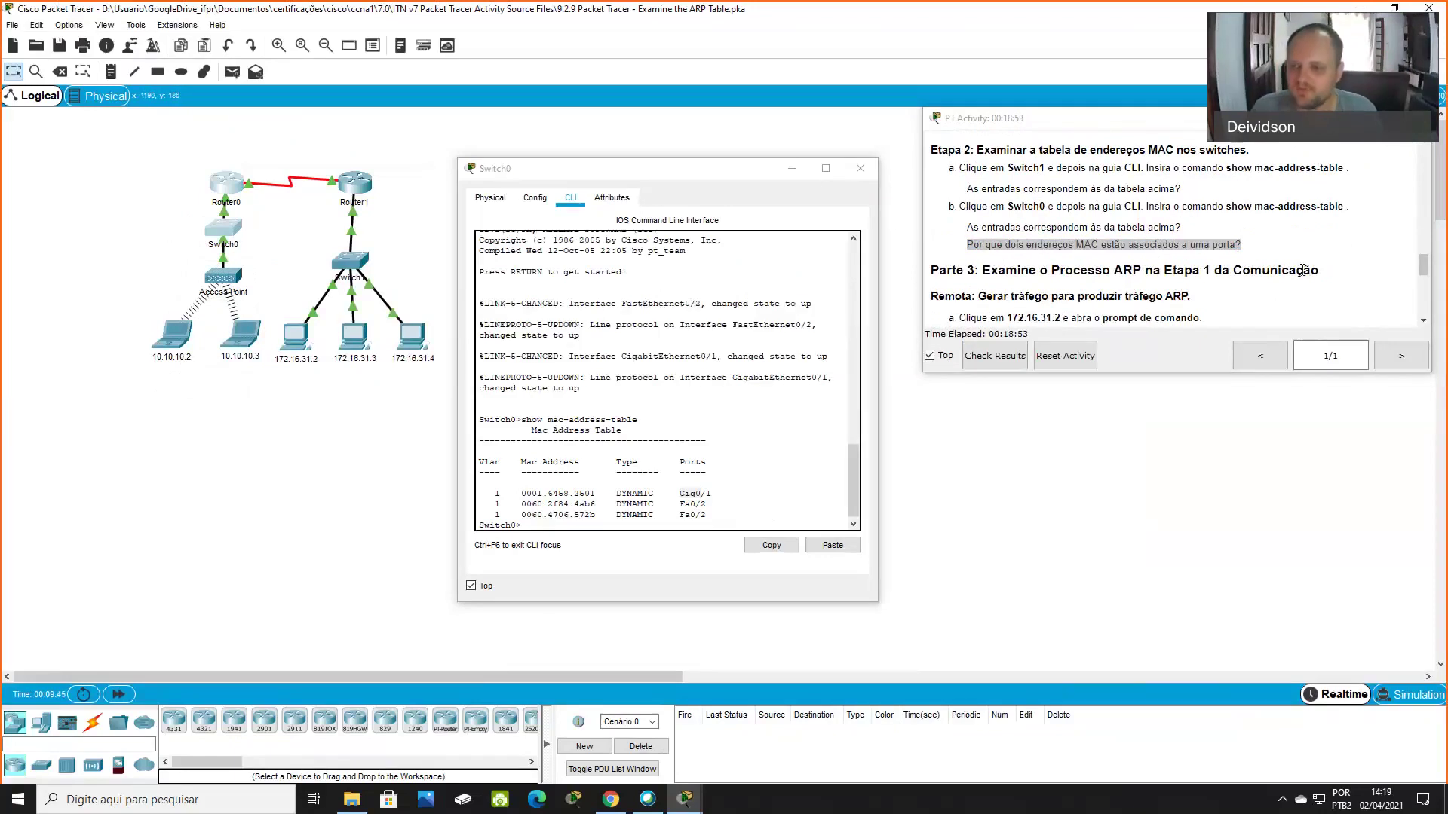
Continue to the Parte 3 instructions, replacing the Switch0 window with the Command Prompt of PC 172.16.31.2
left_click_drag(1414, 265, 1421, 277)
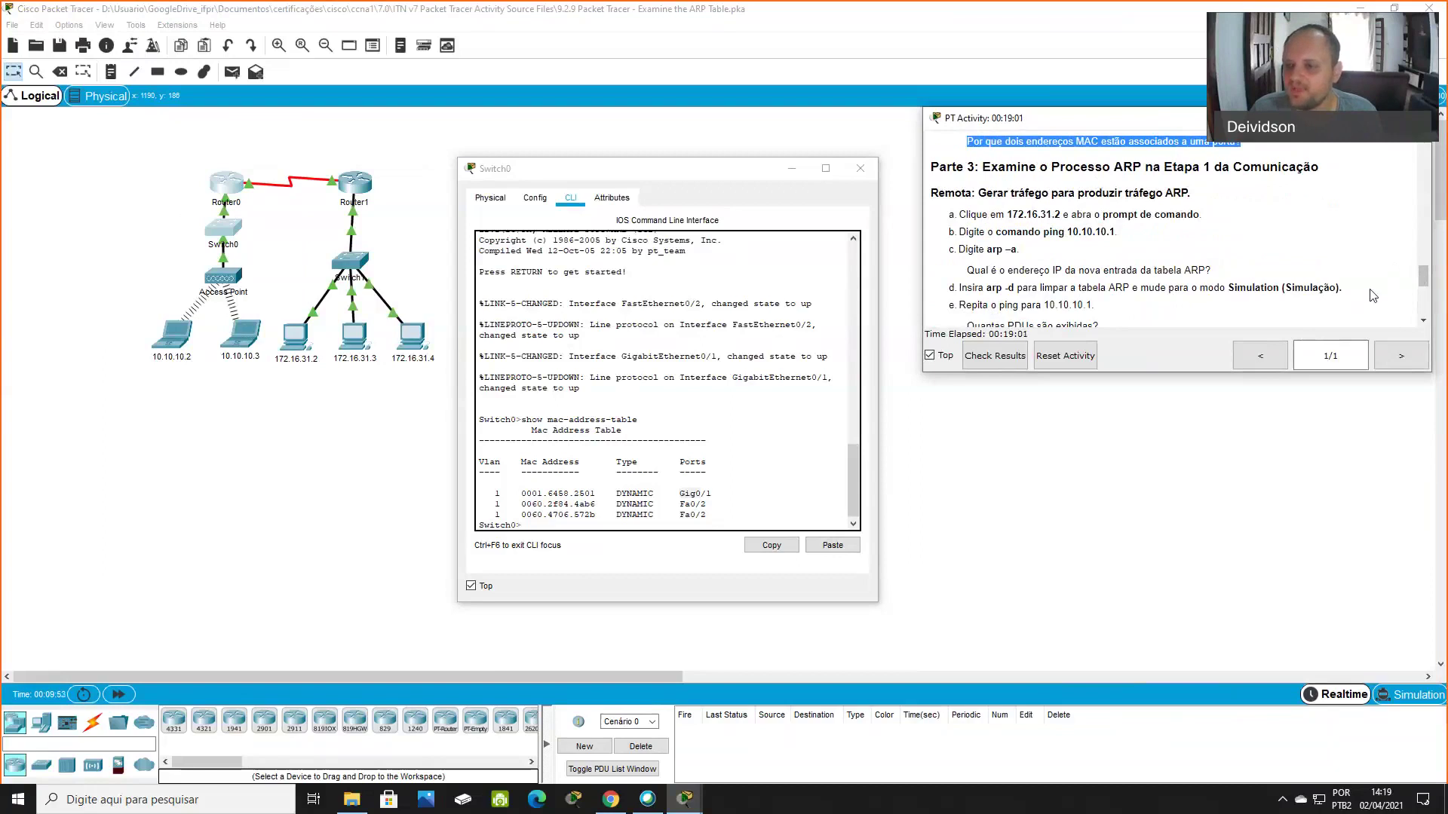
scroll(1406, 287, "down", 1)
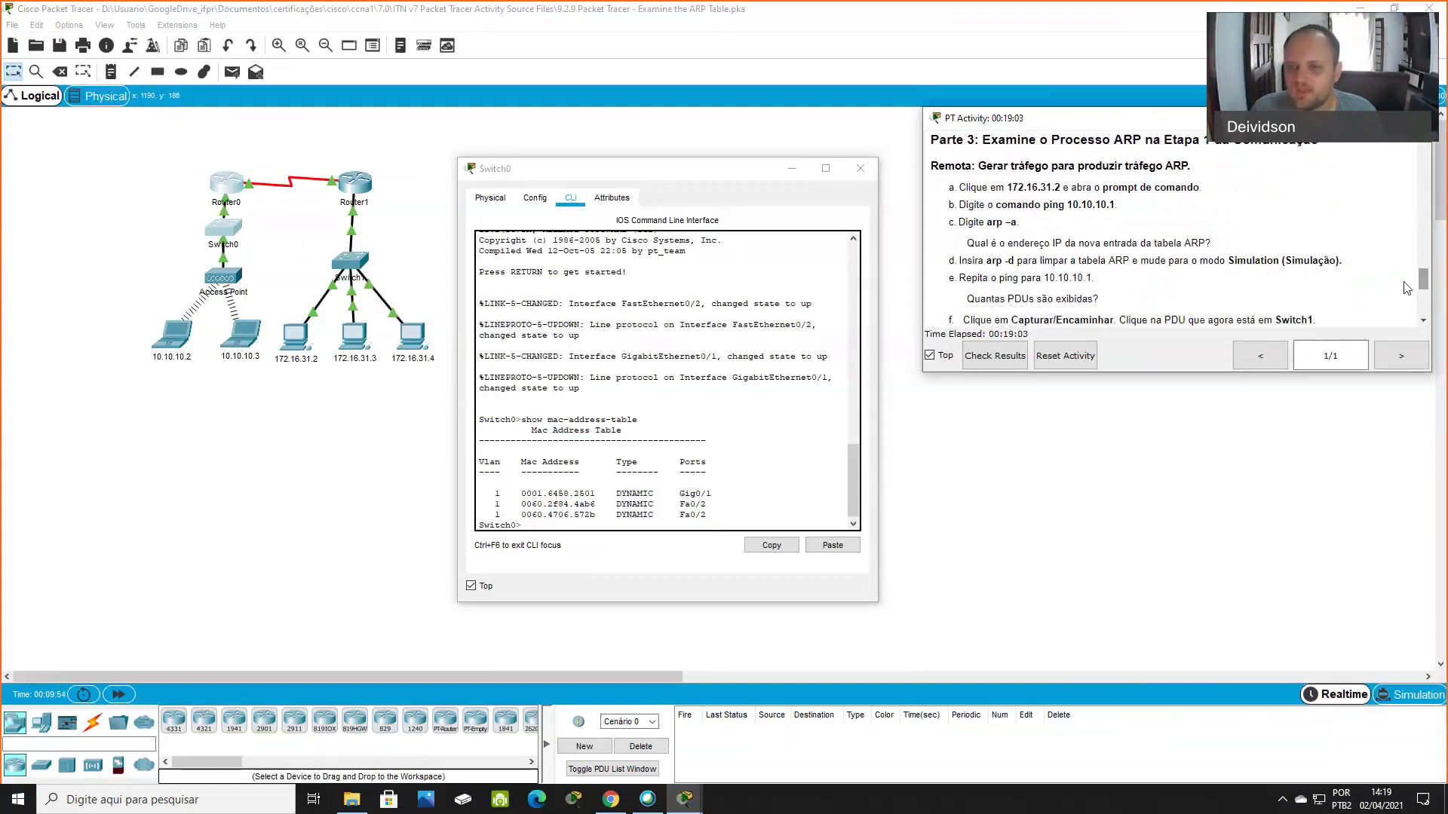
left_click(859, 168)
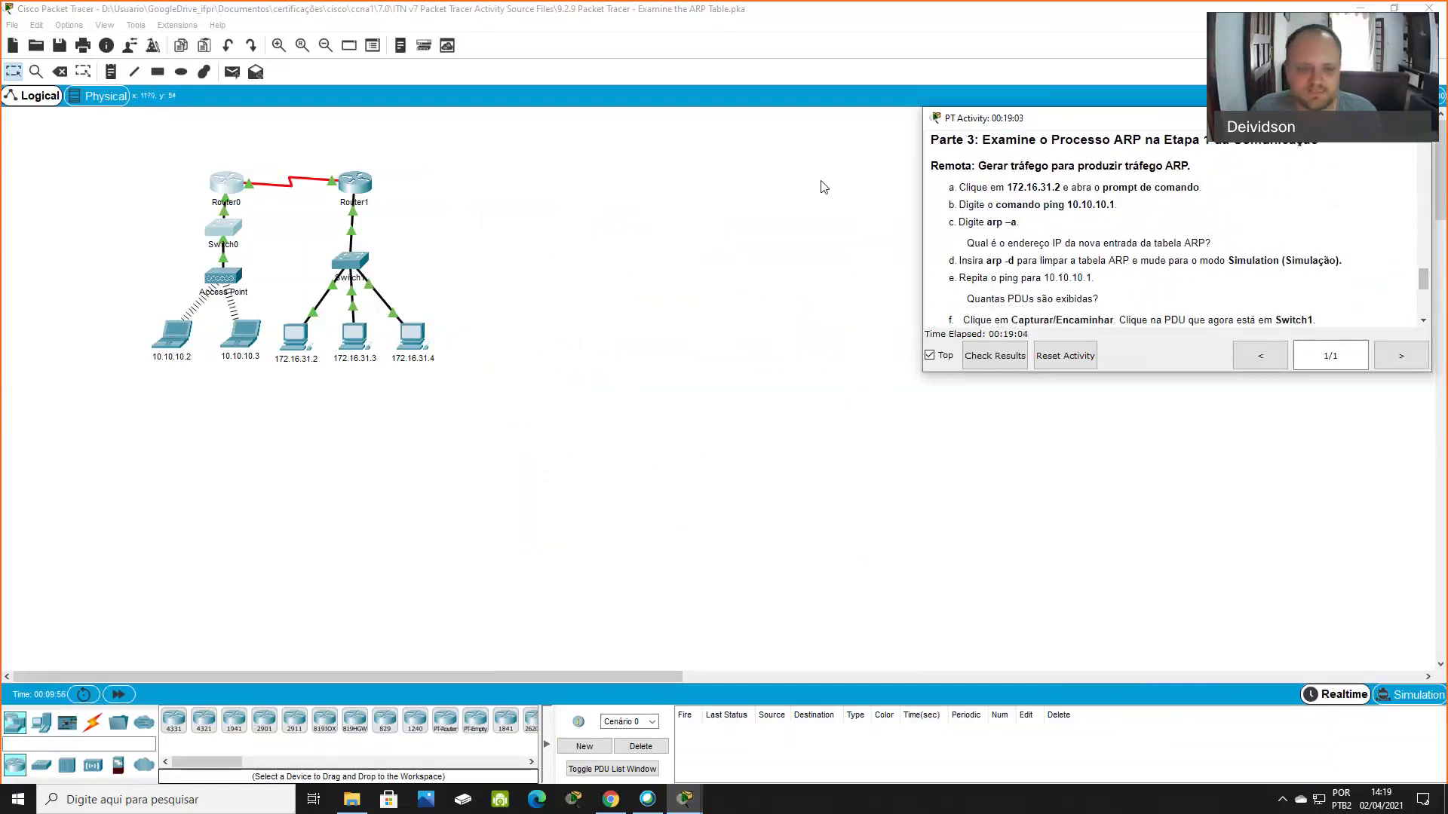
left_click(302, 346)
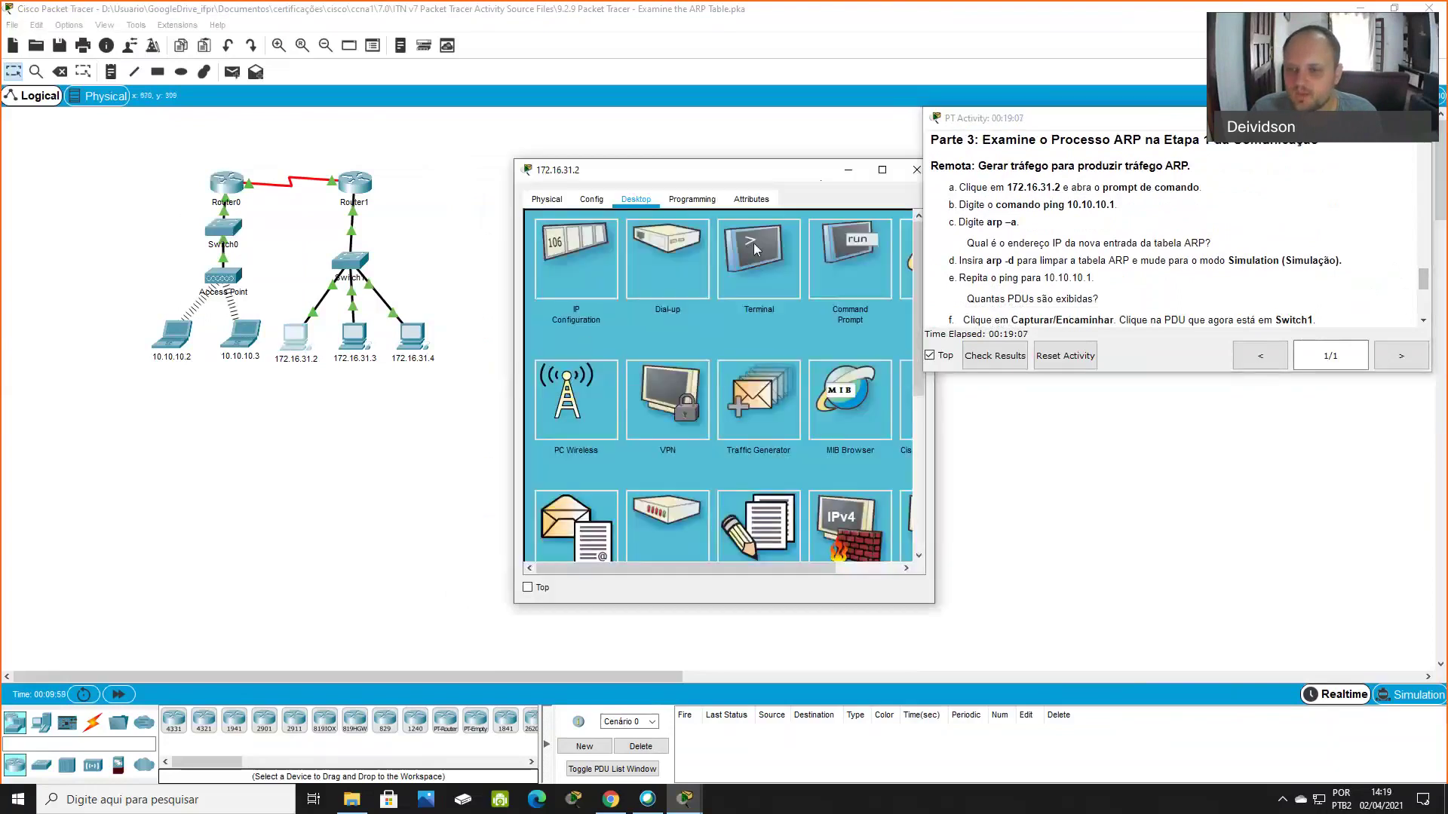
left_click(845, 260)
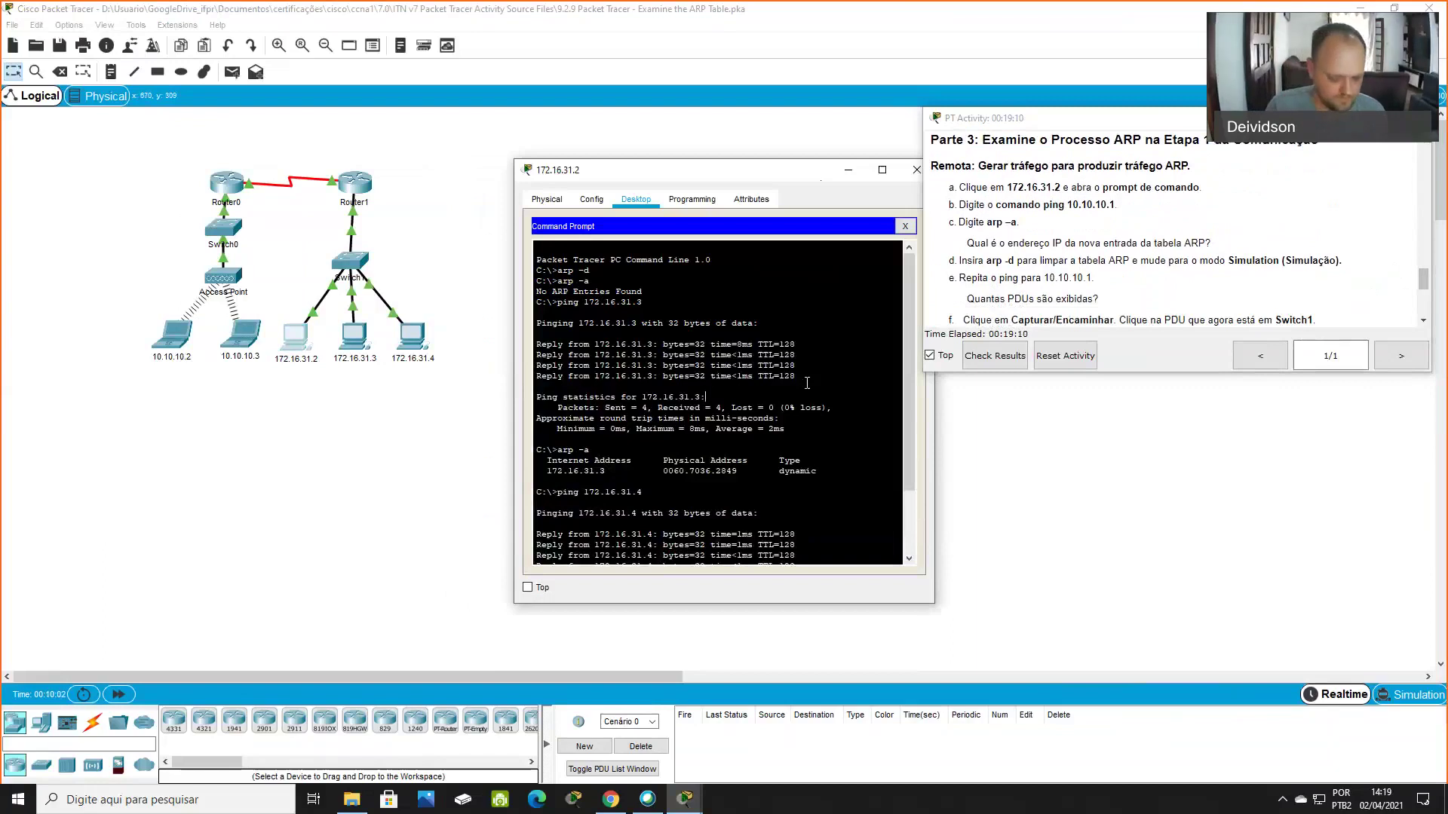
Ping 10.10.10.1 from PC 172.16.31.2 and display its ARP table with arp -a
type("ping 10")
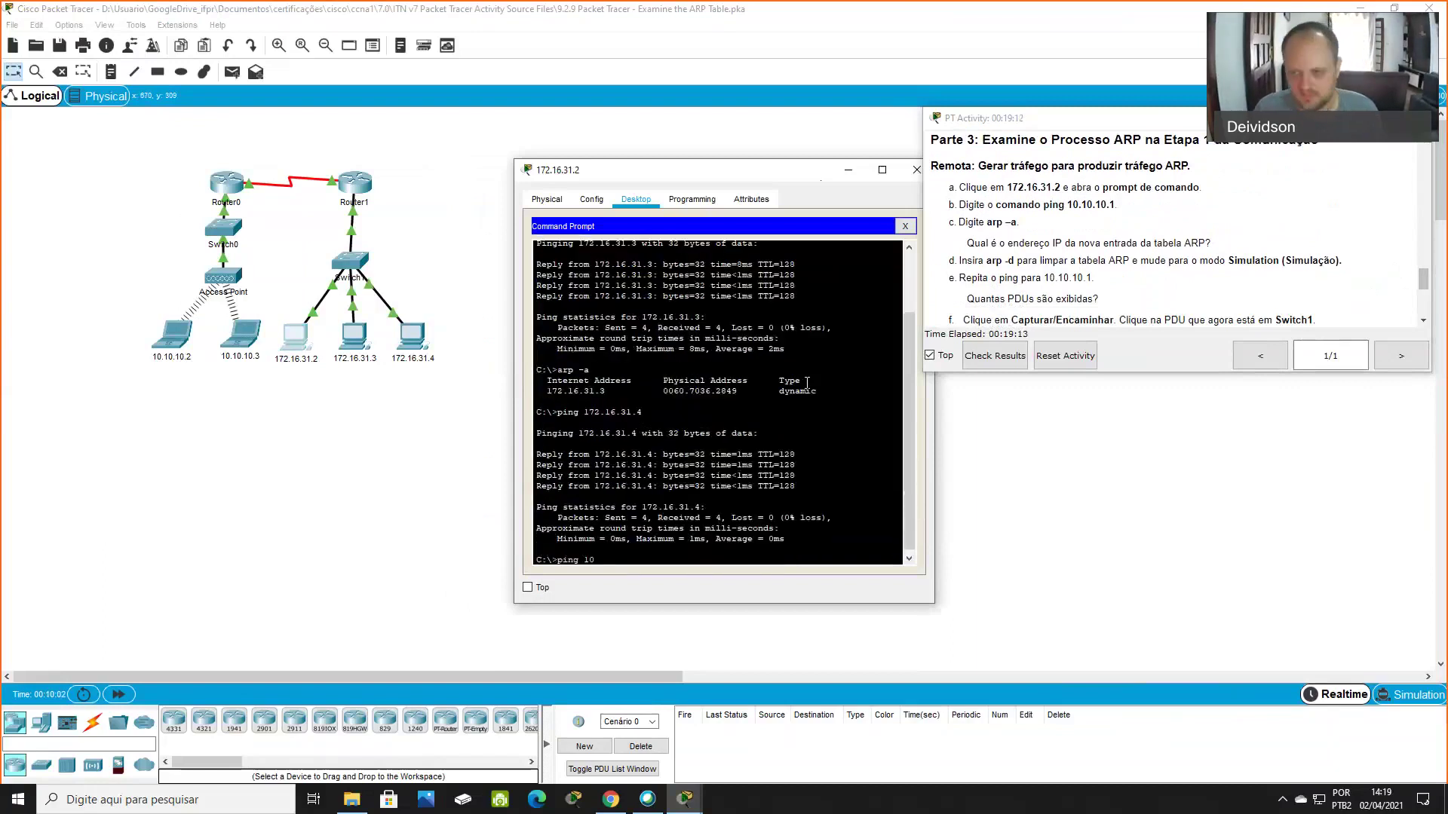
type(".10.10.")
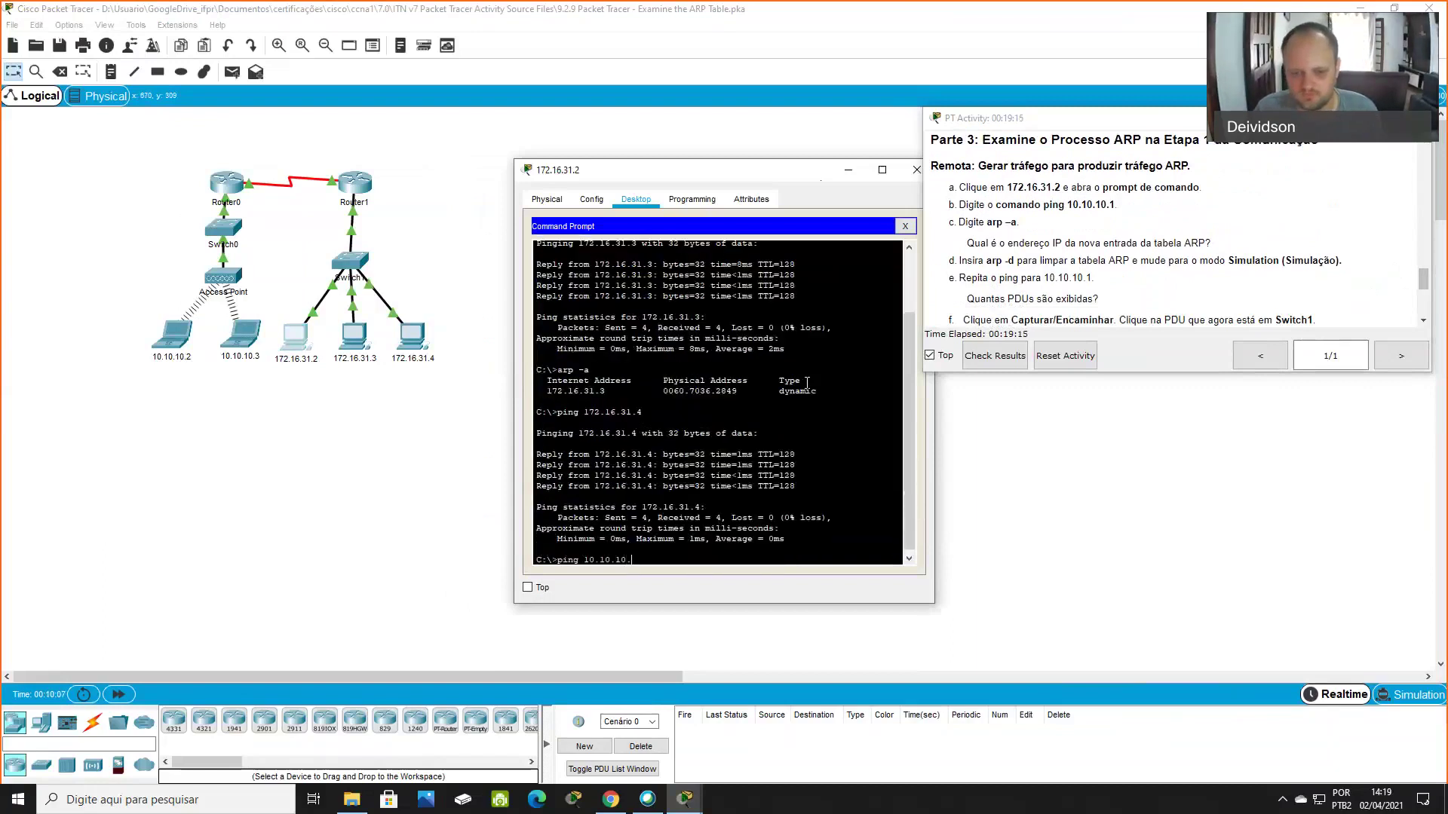
type("1")
key("Return")
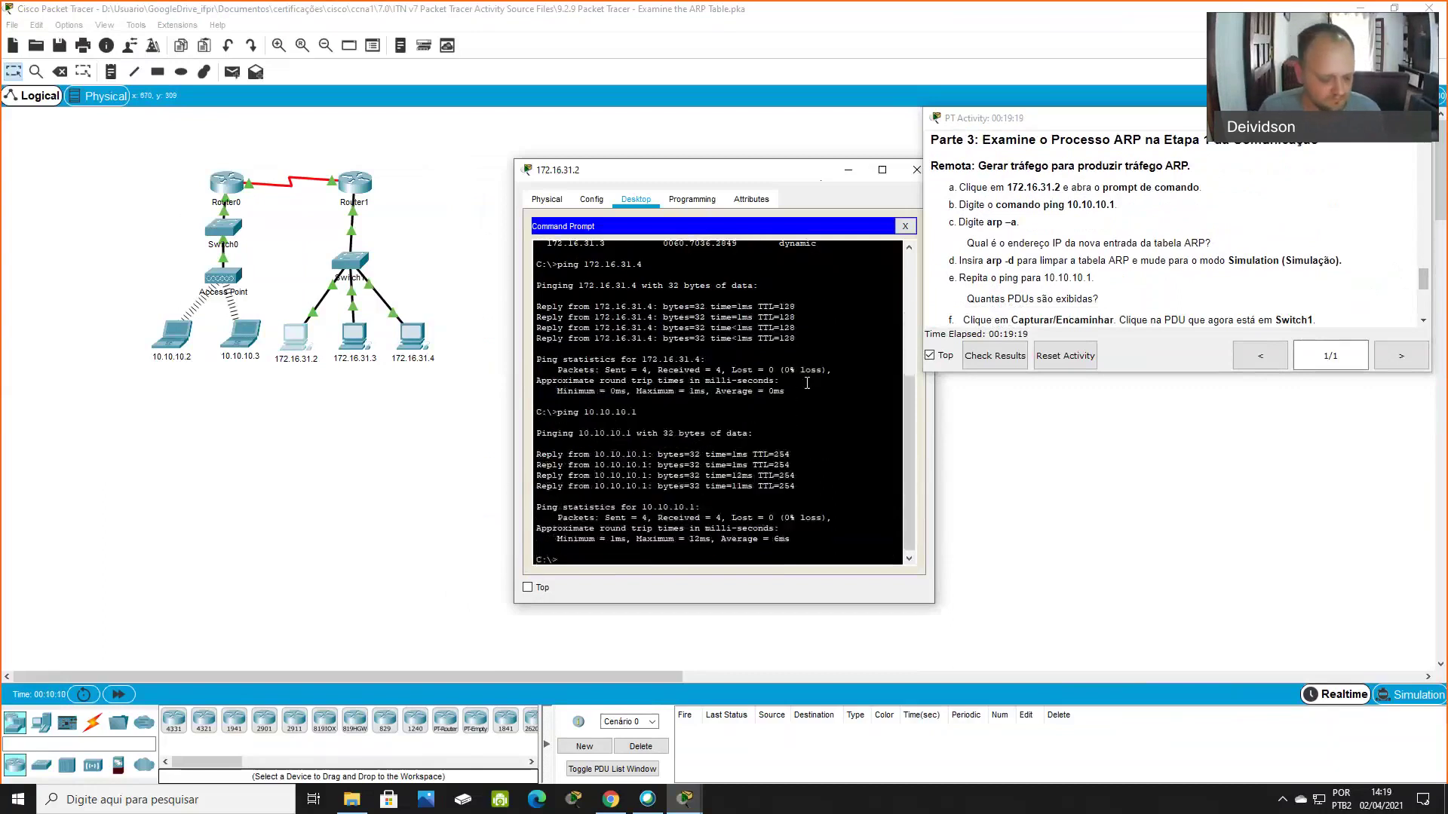
type("arp -a")
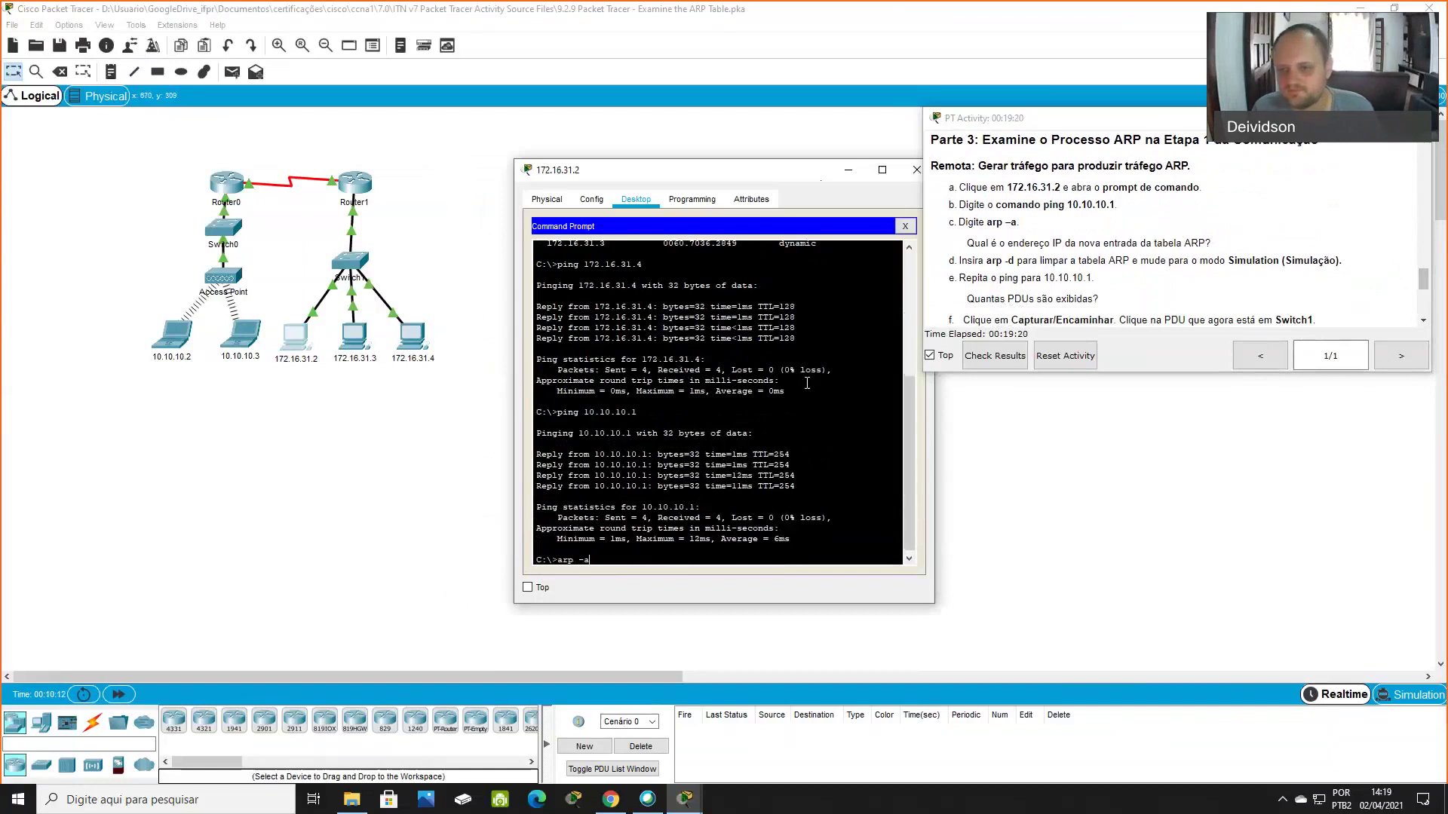
key("Return")
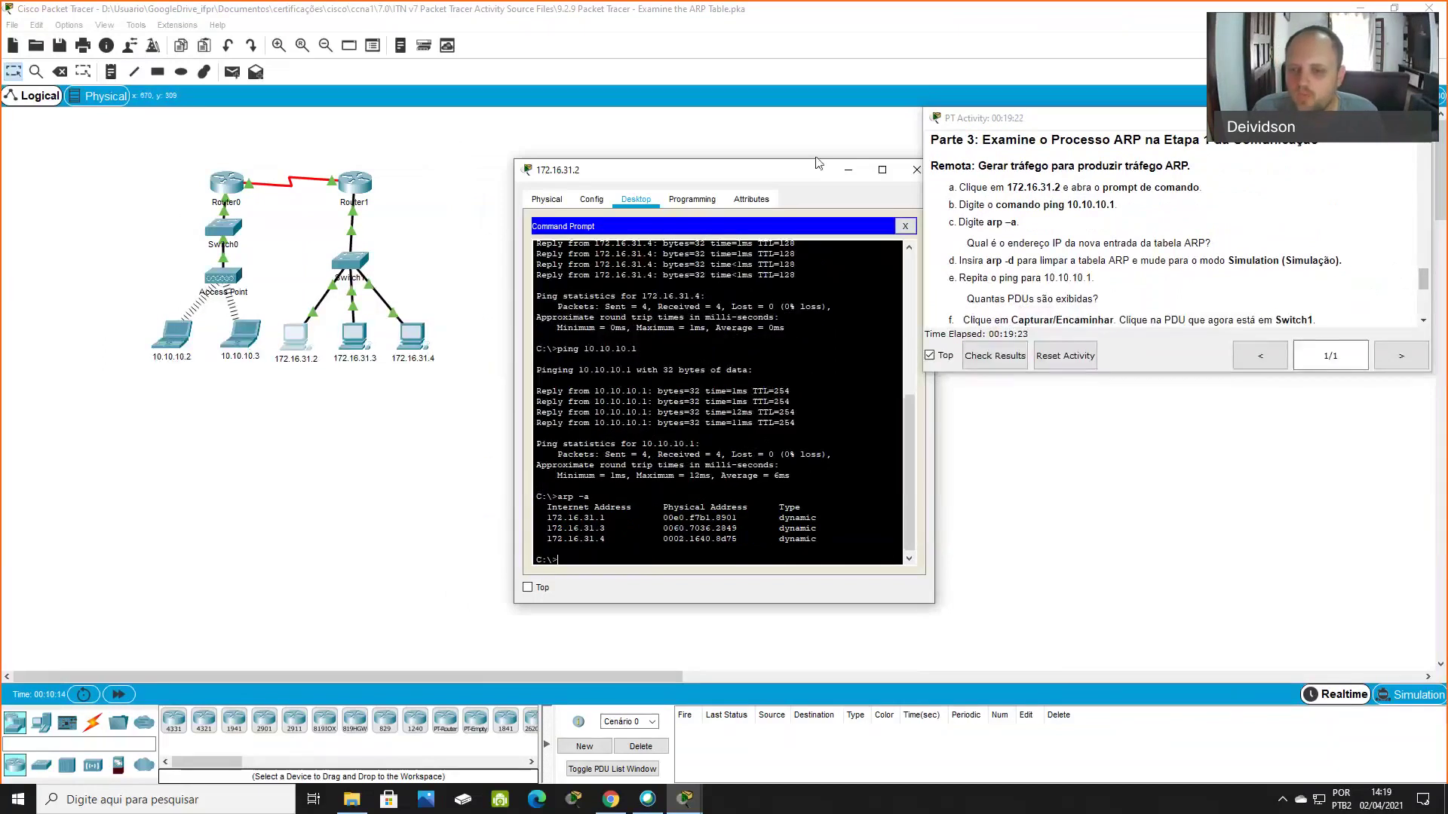
Check the question about the new ARP entry against the entries listed by arp -a
left_click(1069, 246)
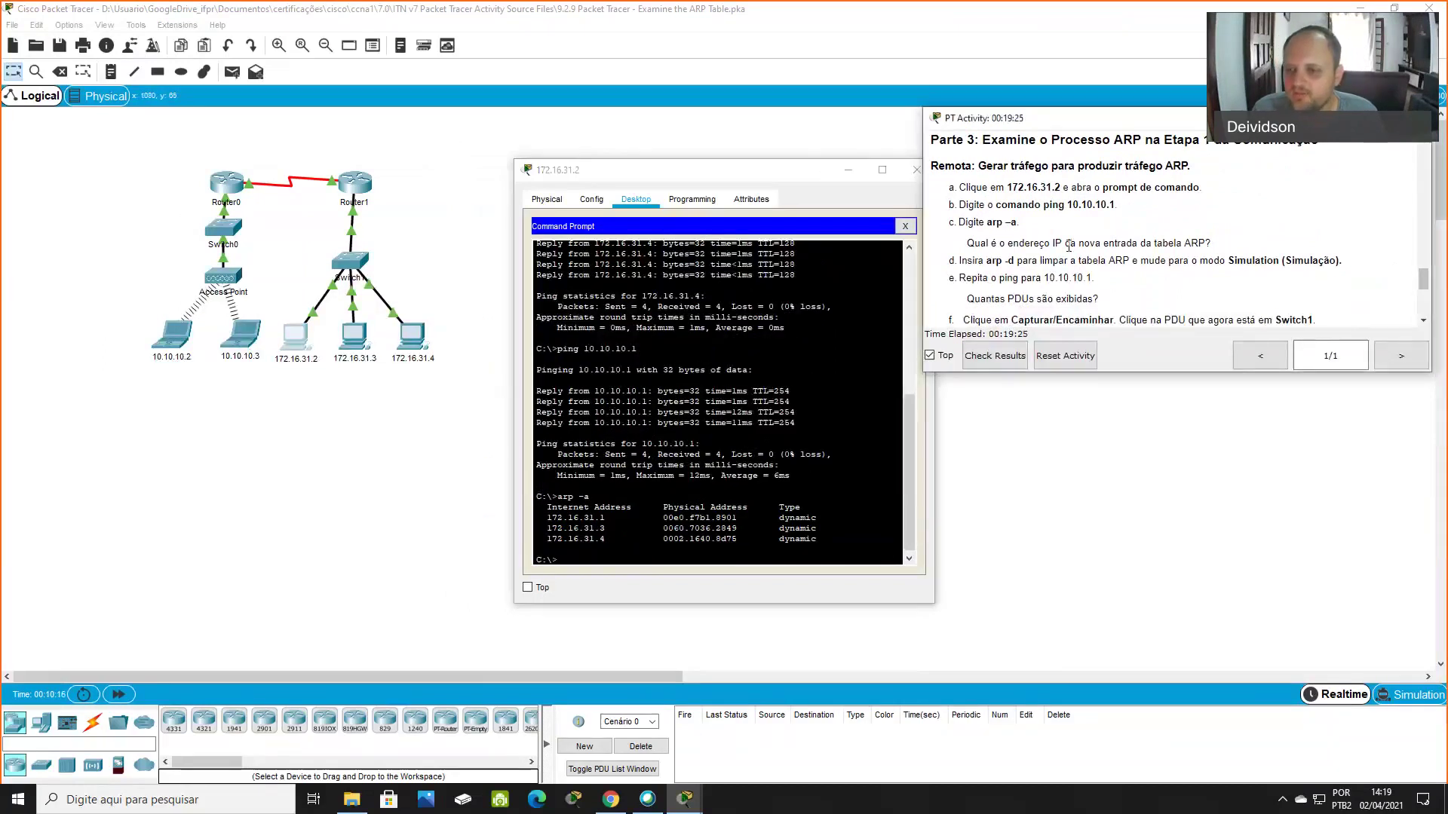
double_click(1195, 243)
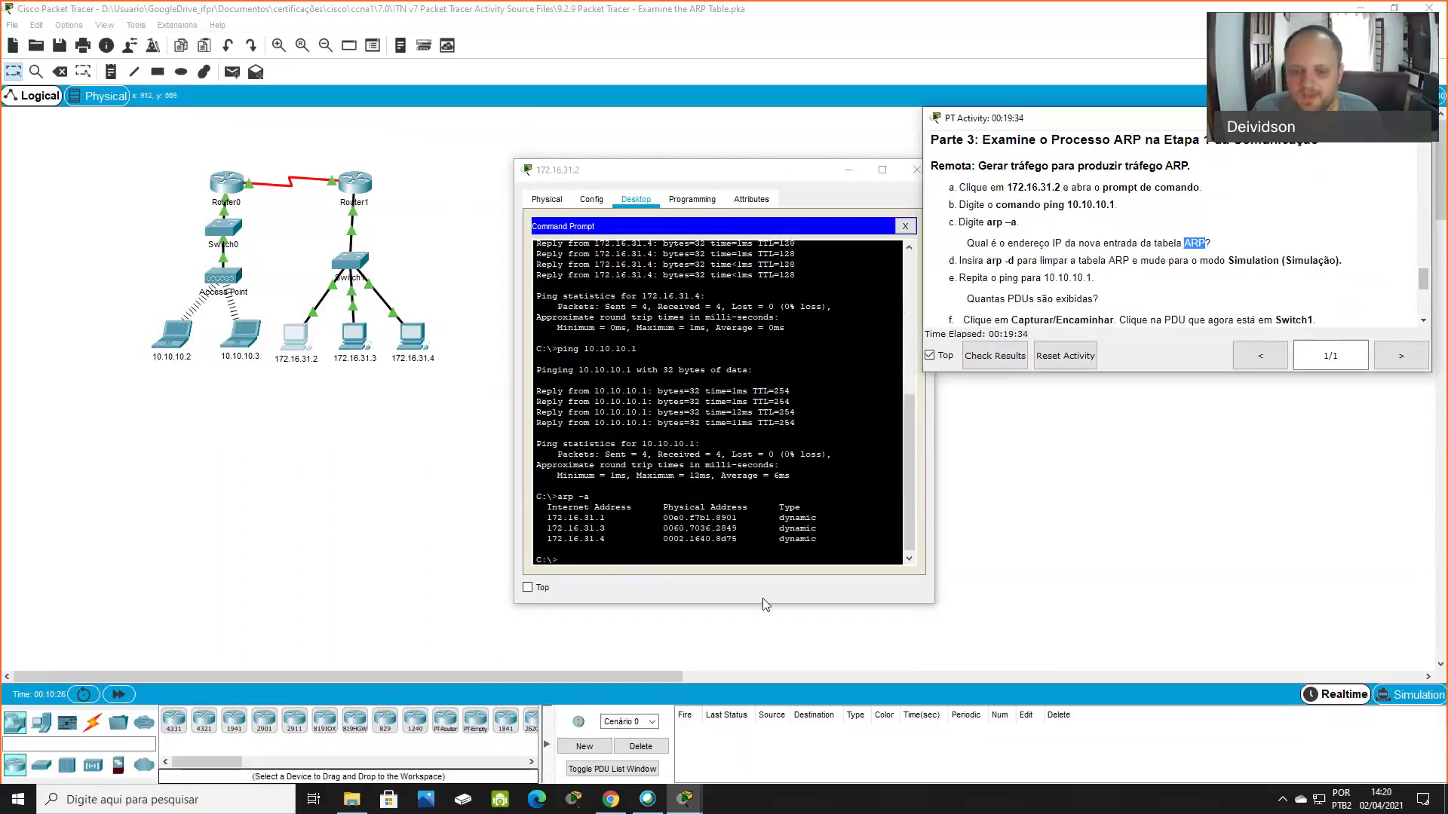
left_click_drag(817, 538, 531, 519)
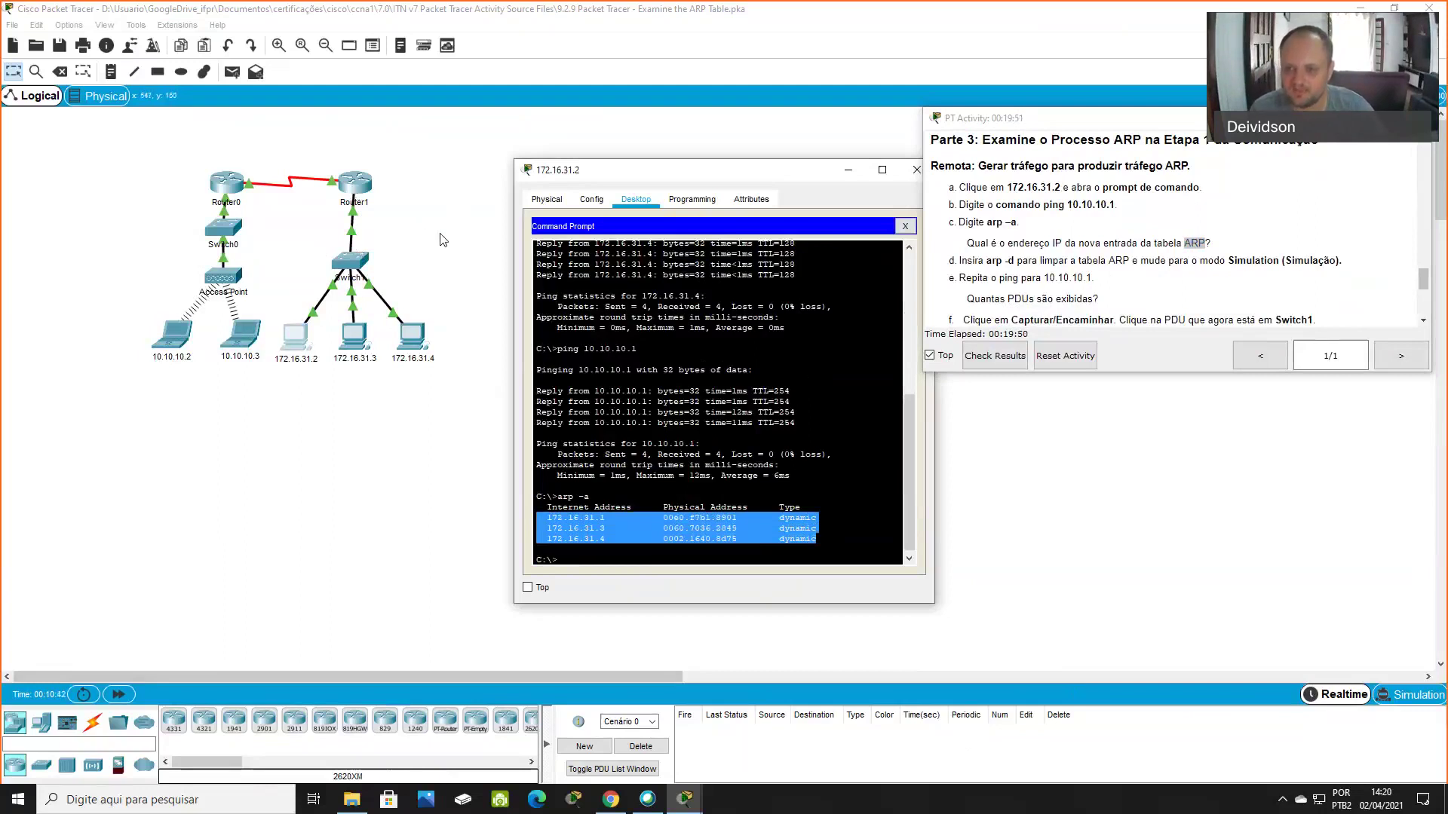
Clear the PC's ARP table with arp -d and switch to Simulation mode
left_click(720, 336)
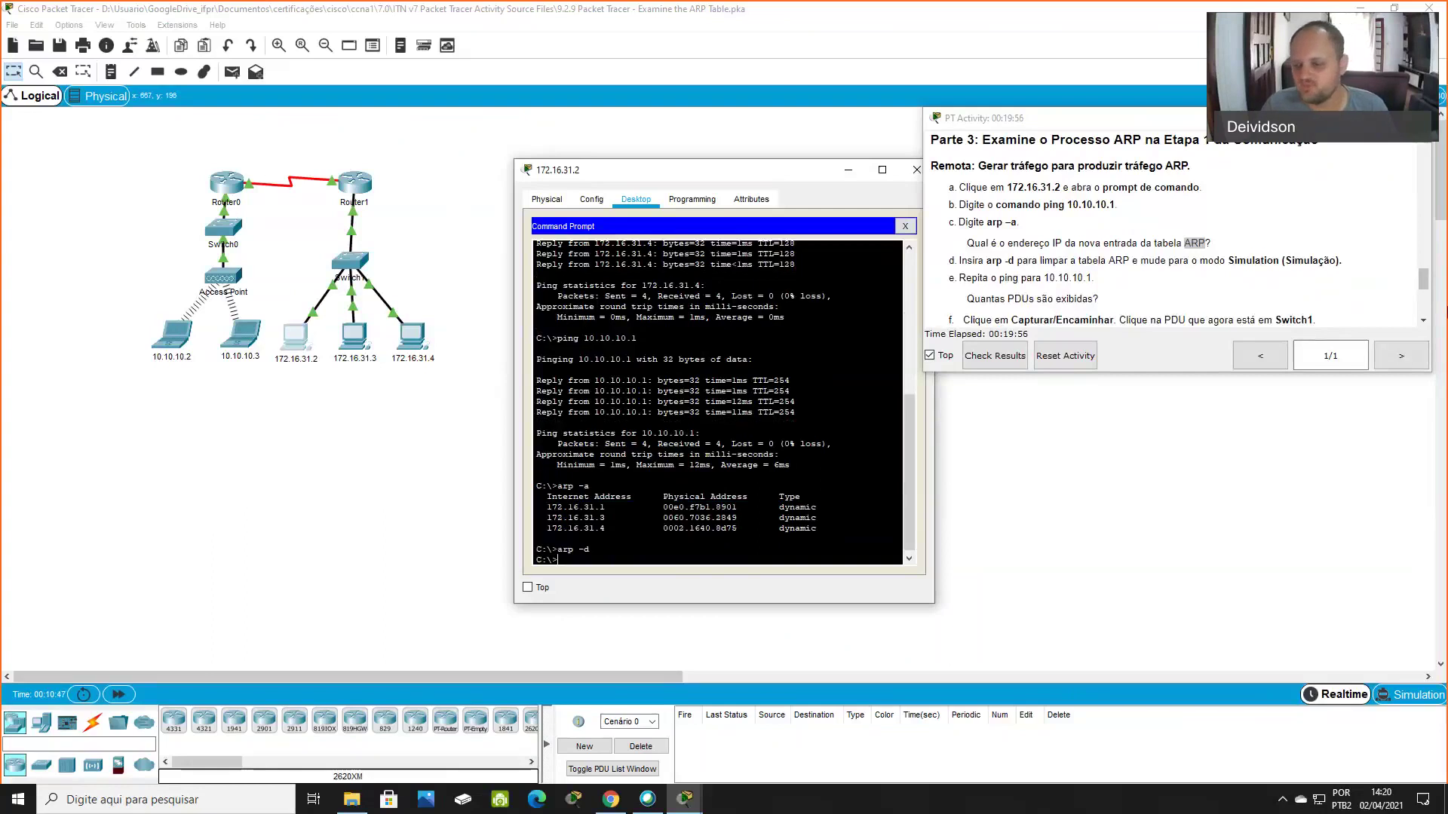
left_click(1408, 695)
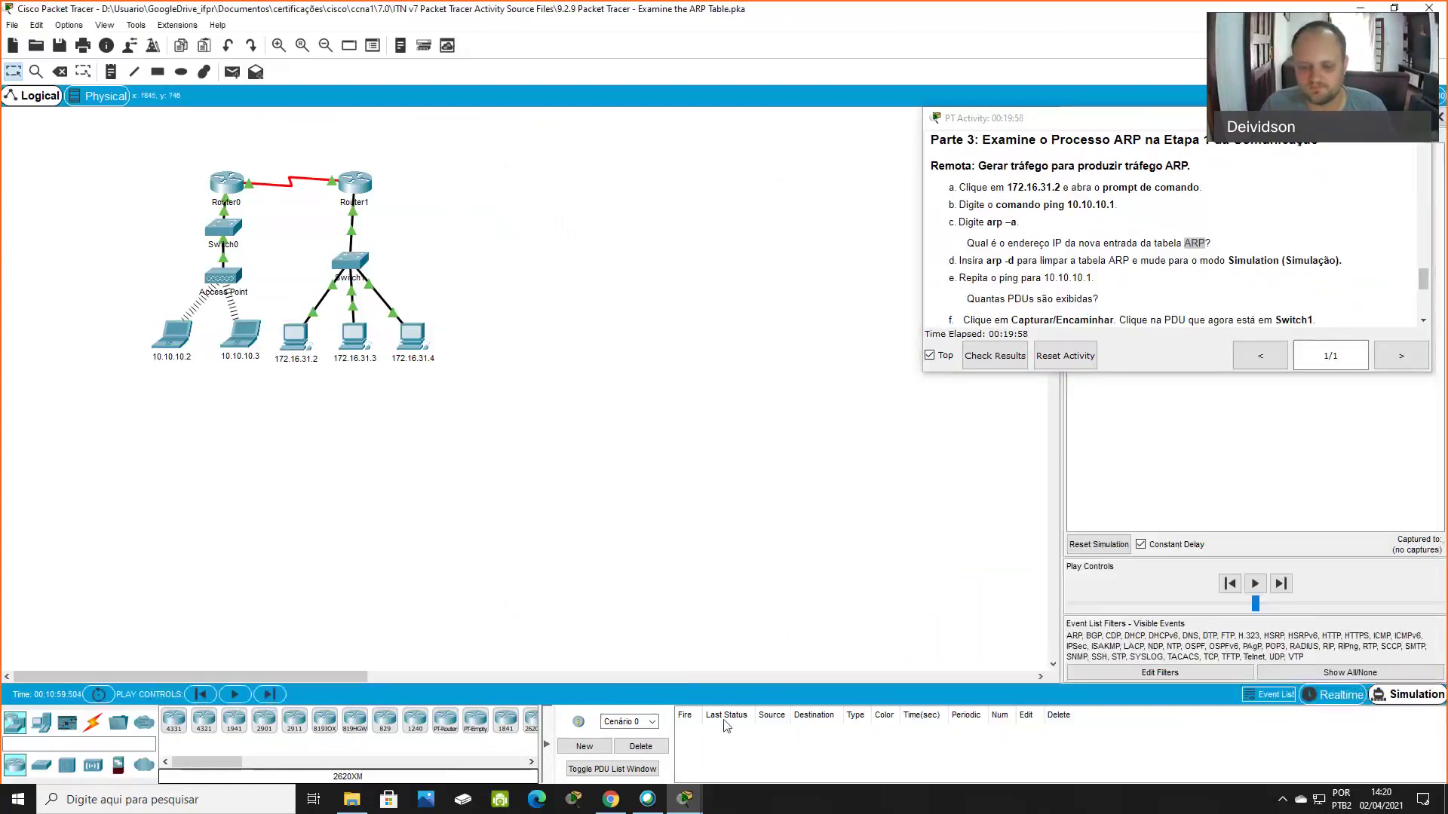
Bring the 172.16.31.2 window back, keep it on top, and repeat the ping to 10.10.10.1
mouse_move(684, 798)
left_click(848, 743)
left_click(527, 587)
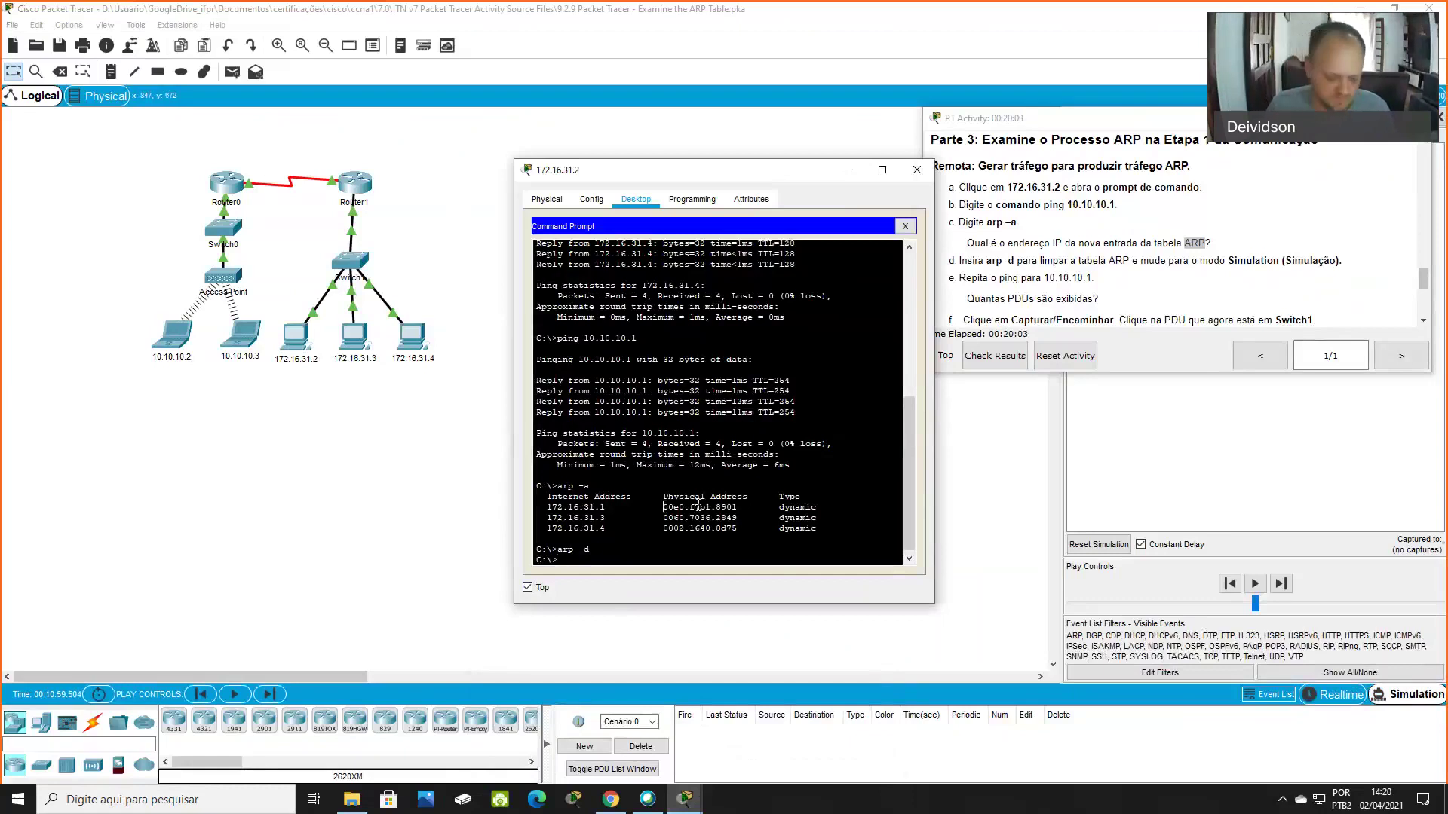
type("ing 10.10.10.")
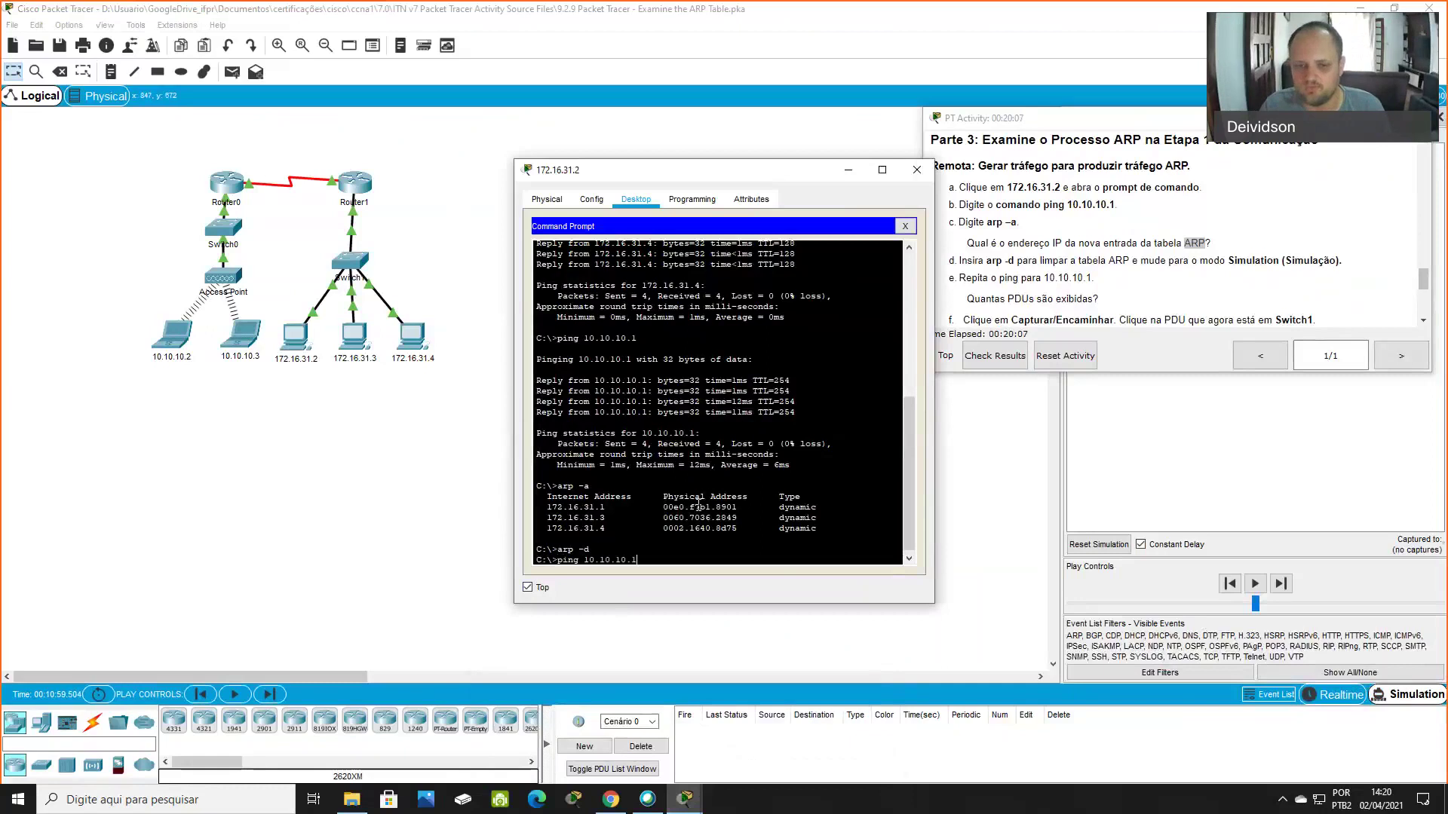
type("1")
key("Return")
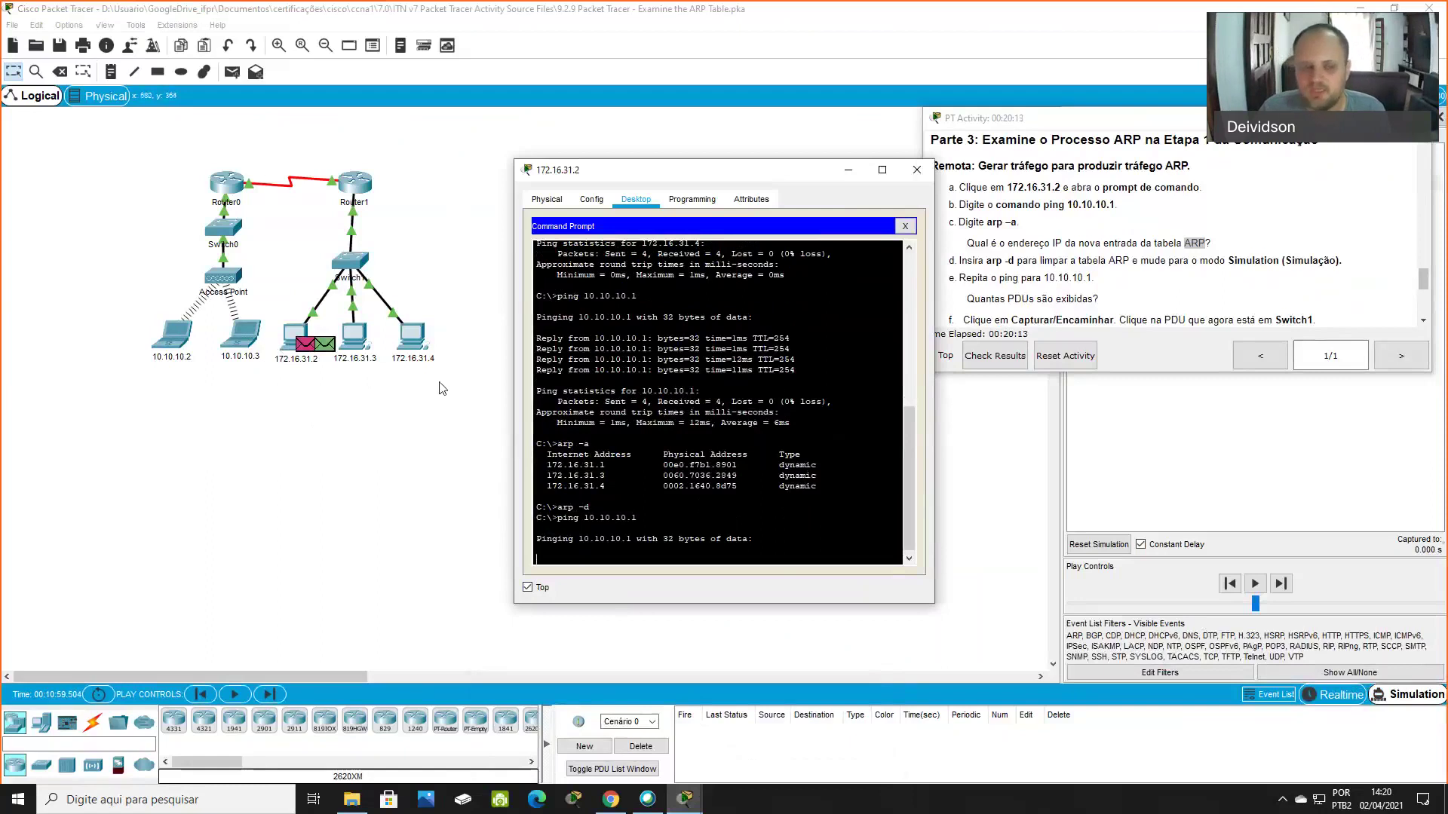
Follow item f of the instructions: advance the simulation by one event and open the PDU at Switch1
left_click(1424, 320)
left_click(1424, 321)
left_click(1424, 320)
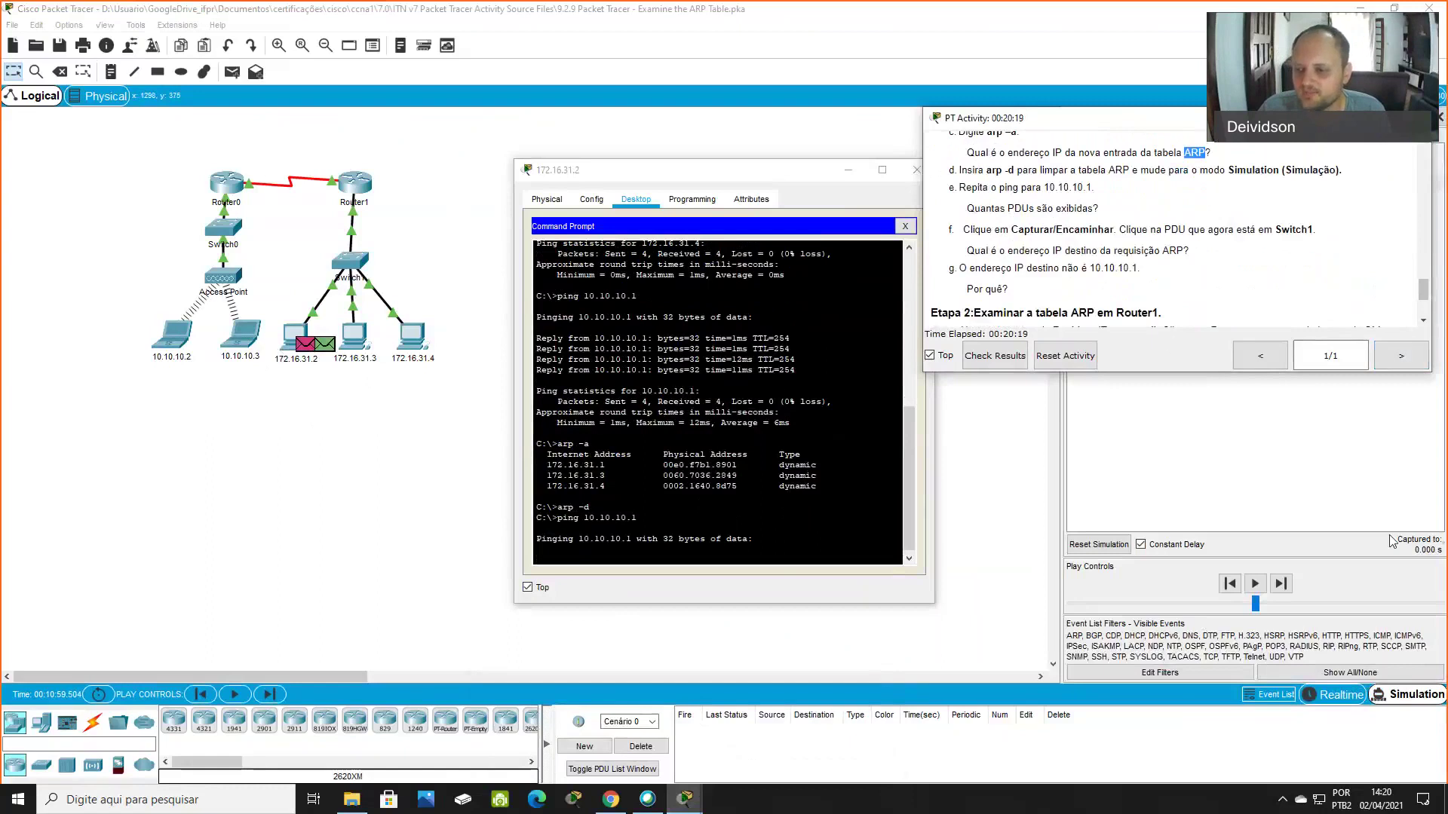
left_click(1283, 584)
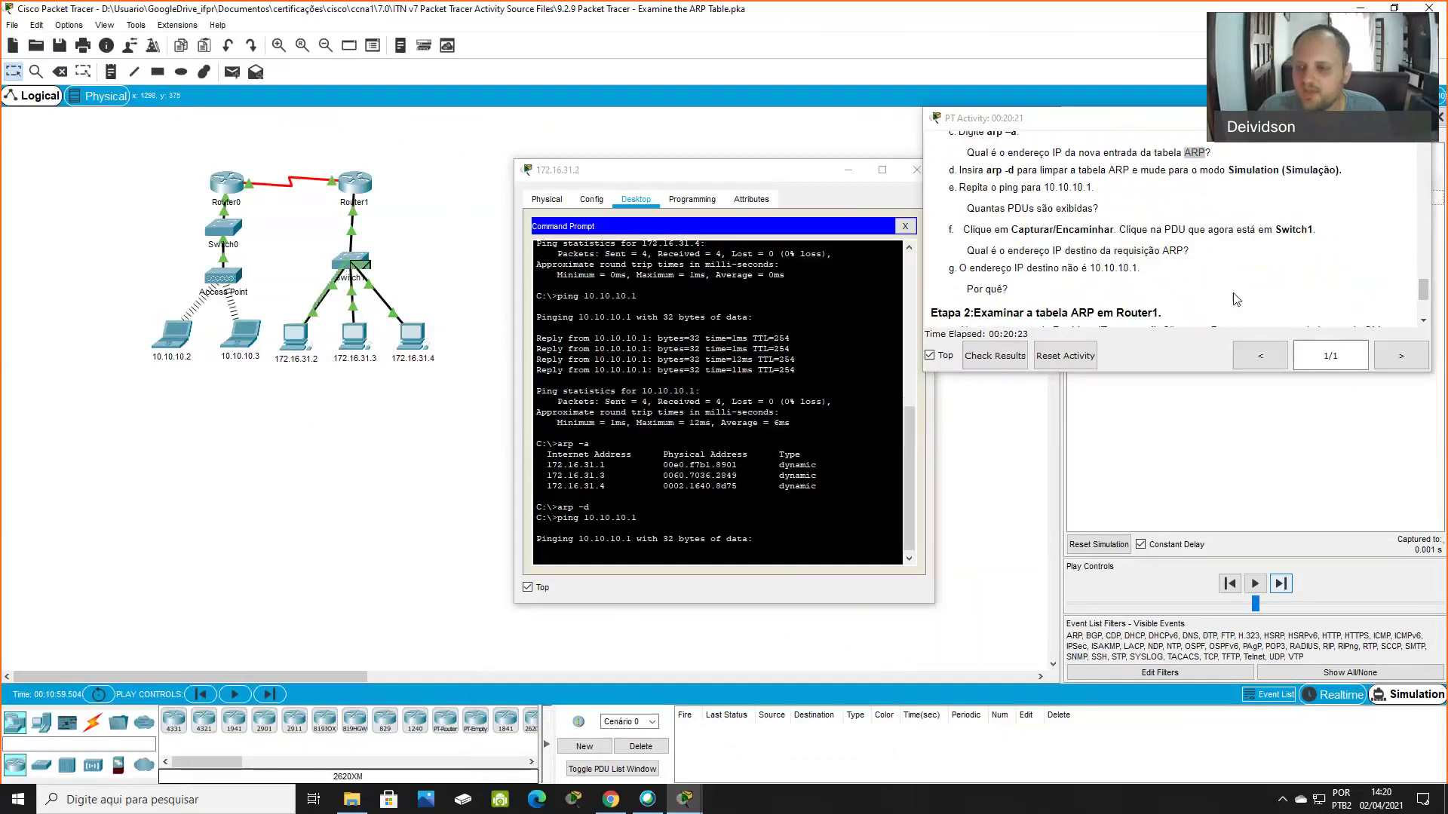
left_click(356, 273)
left_click(413, 252)
left_click(367, 271)
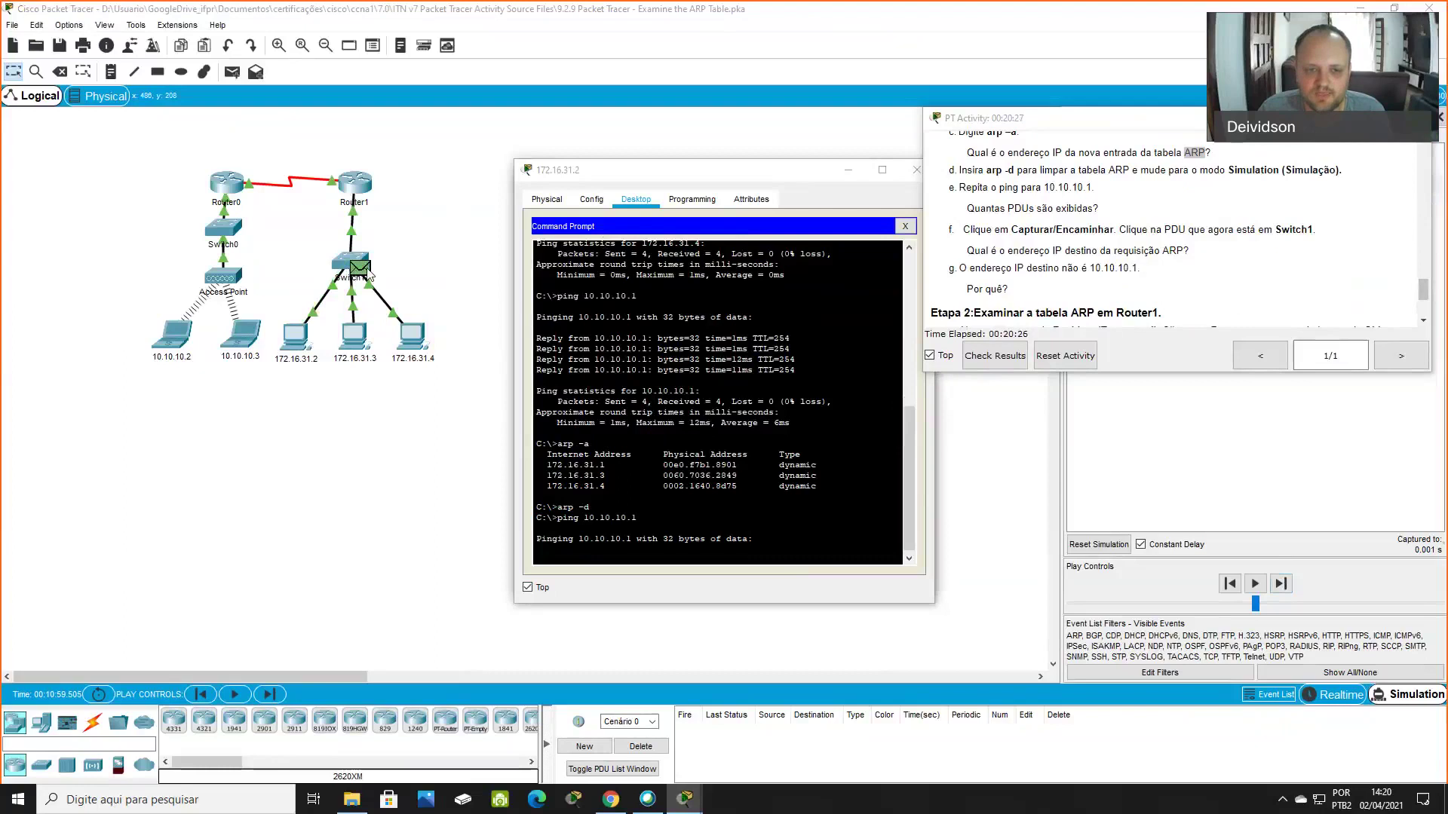
Arrange the PDU and PC windows side by side and examine the target IP in Switch1's inbound PDU details
left_click_drag(632, 171, 297, 237)
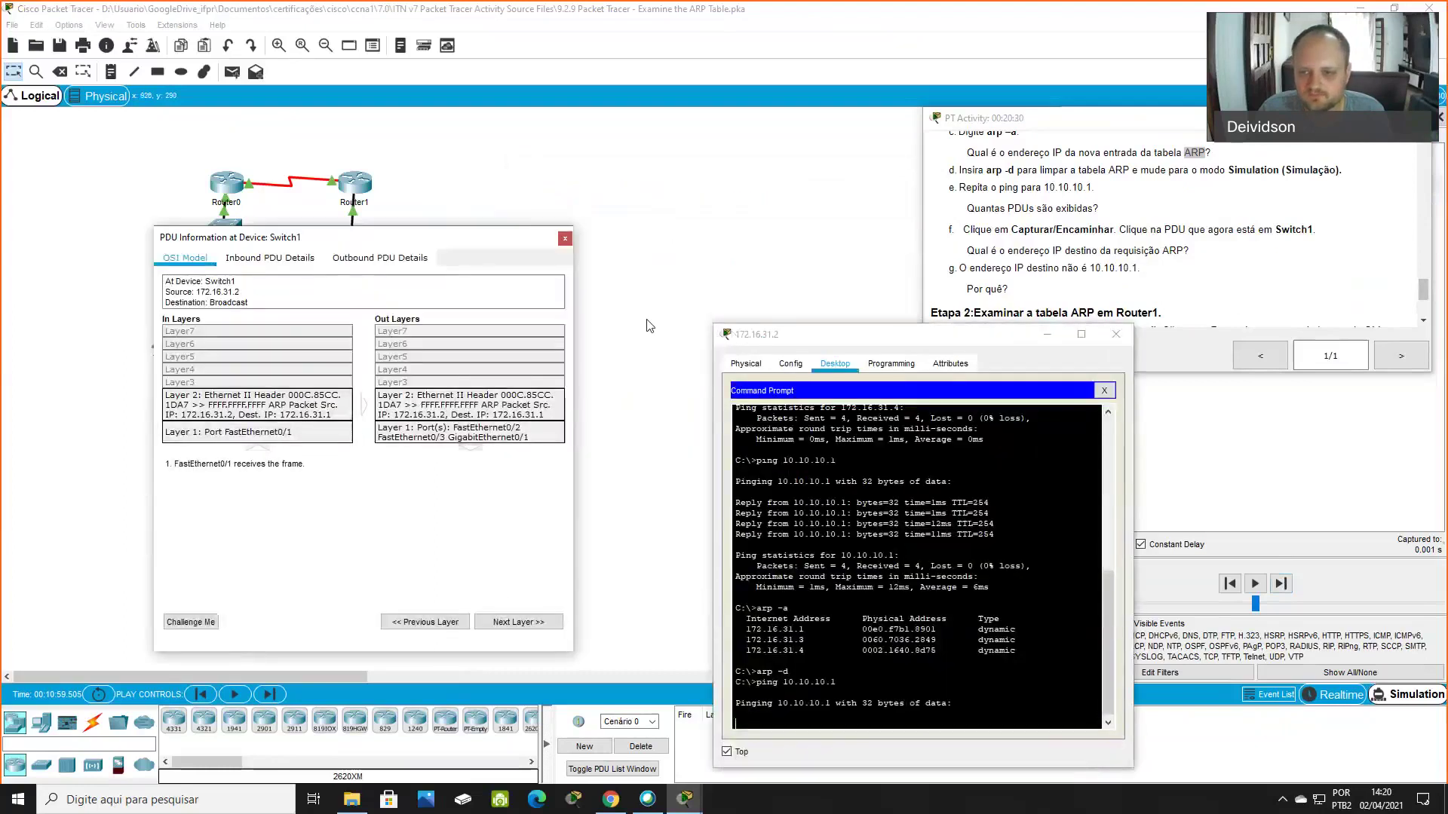
left_click_drag(829, 335, 1019, 354)
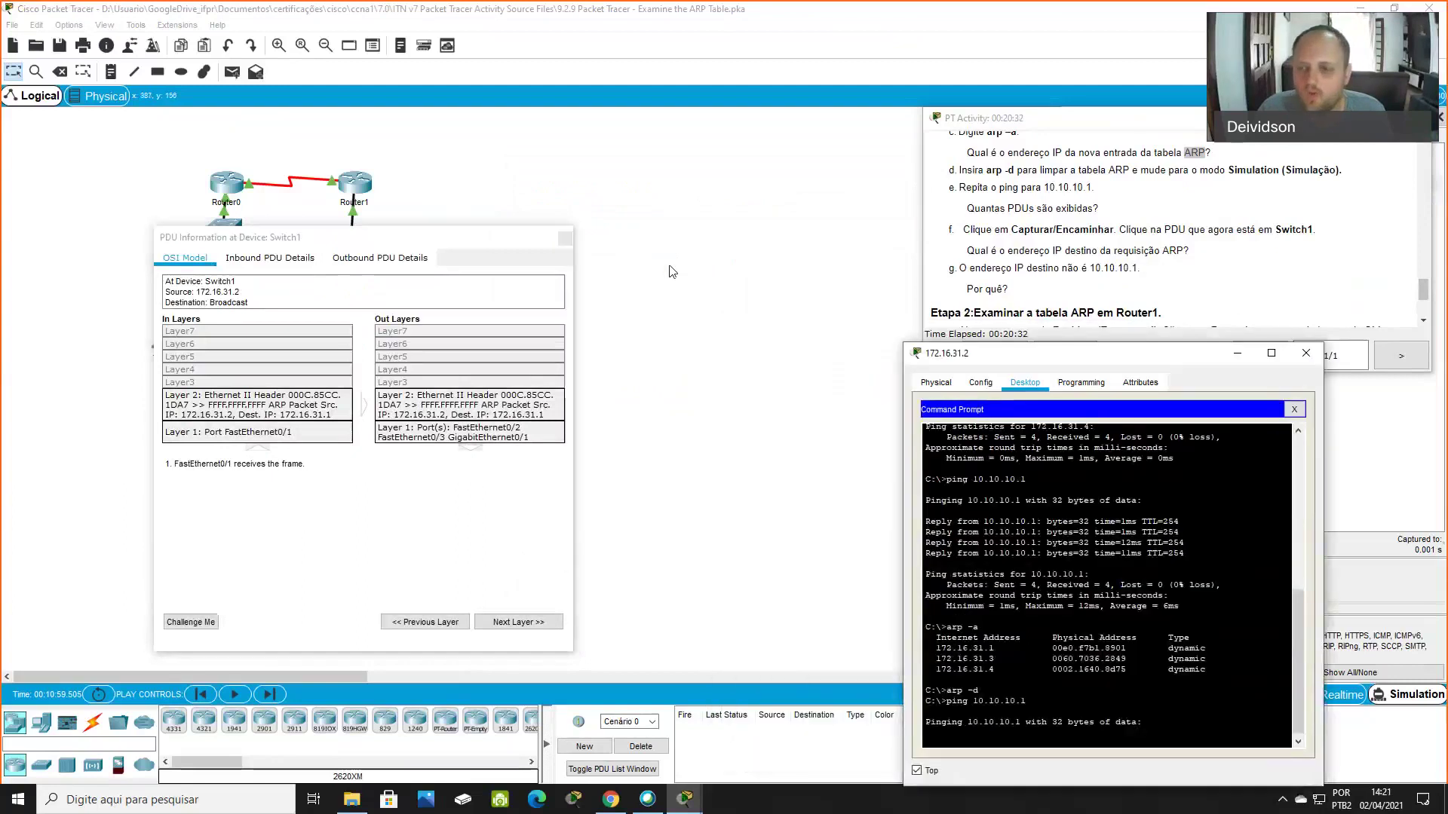
left_click_drag(452, 237, 784, 268)
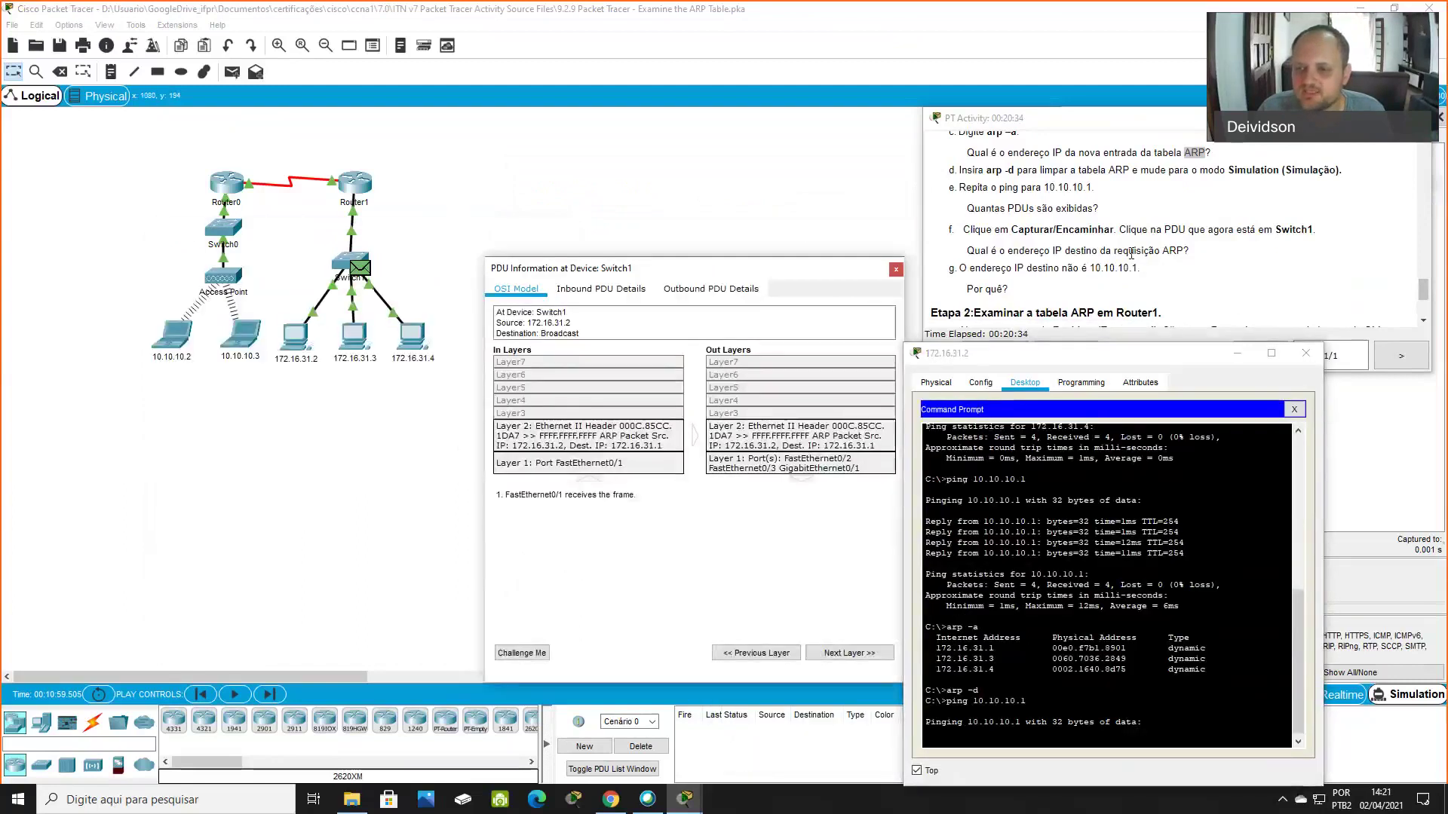
left_click(645, 287)
left_click_drag(645, 269, 618, 192)
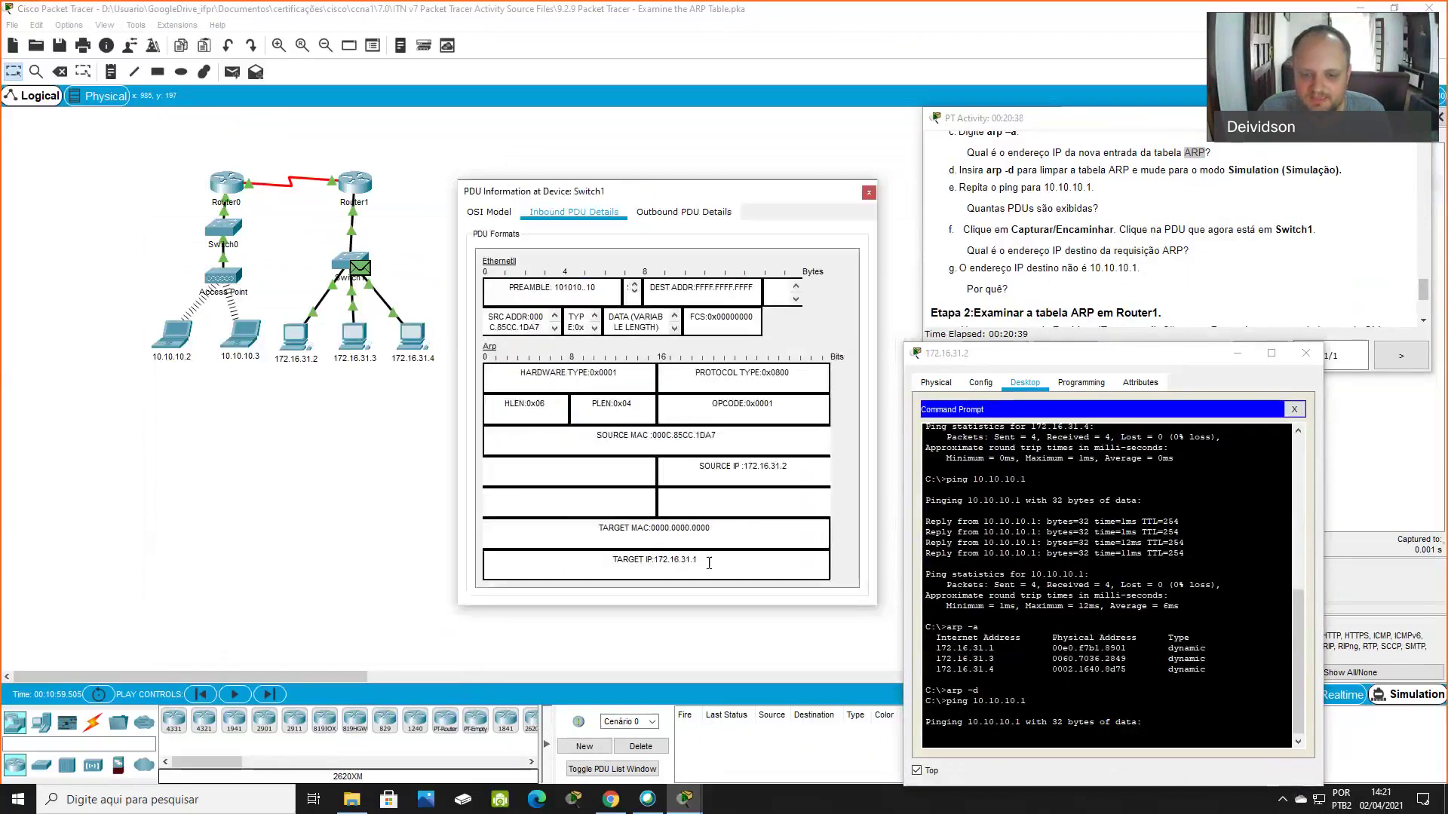
left_click_drag(717, 561, 583, 559)
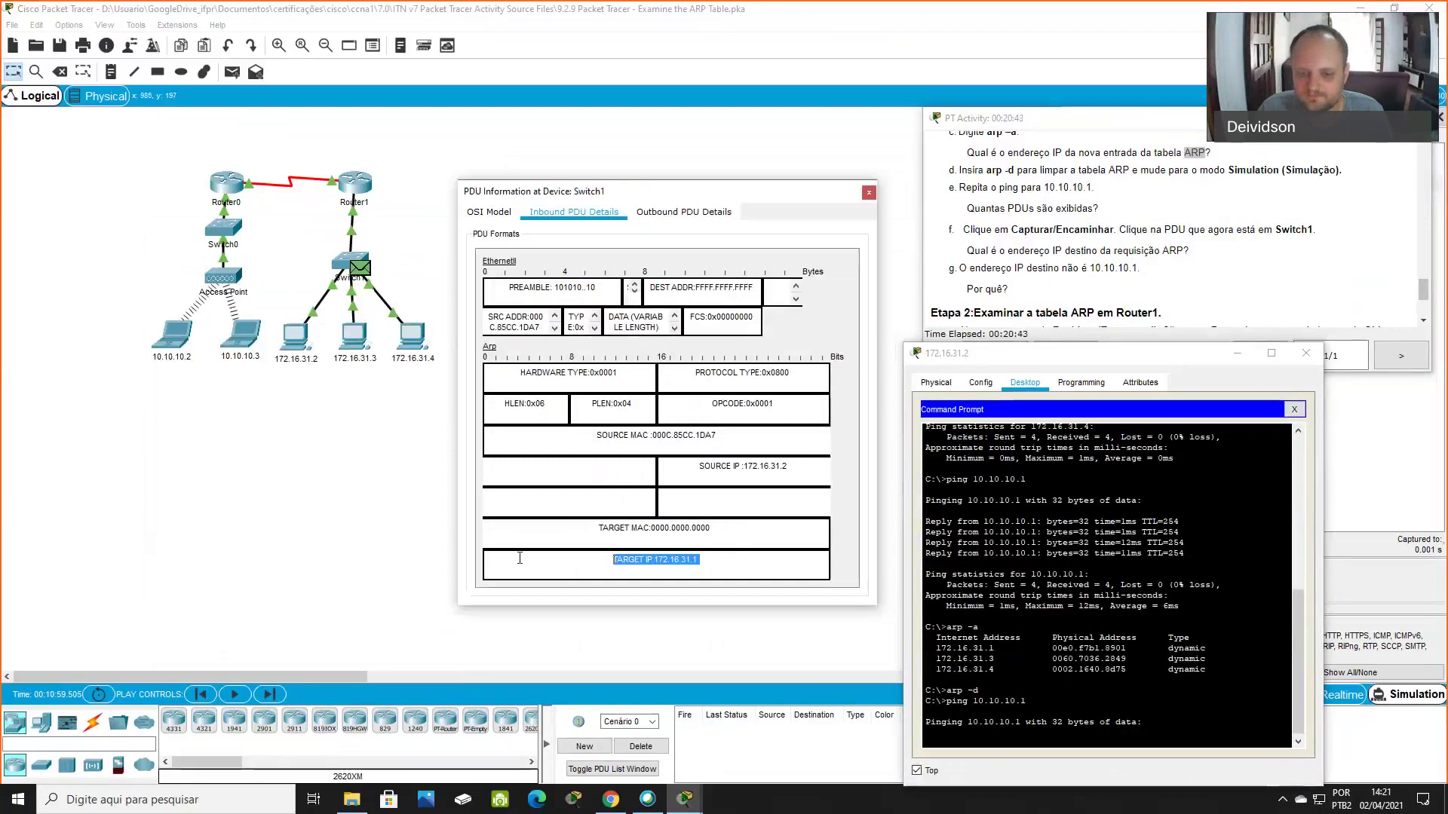
Compare the source and target IP in the Switch1 PDU's ARP section with question g about 10.10.10.1
left_click_drag(731, 564, 581, 561)
left_click(661, 565)
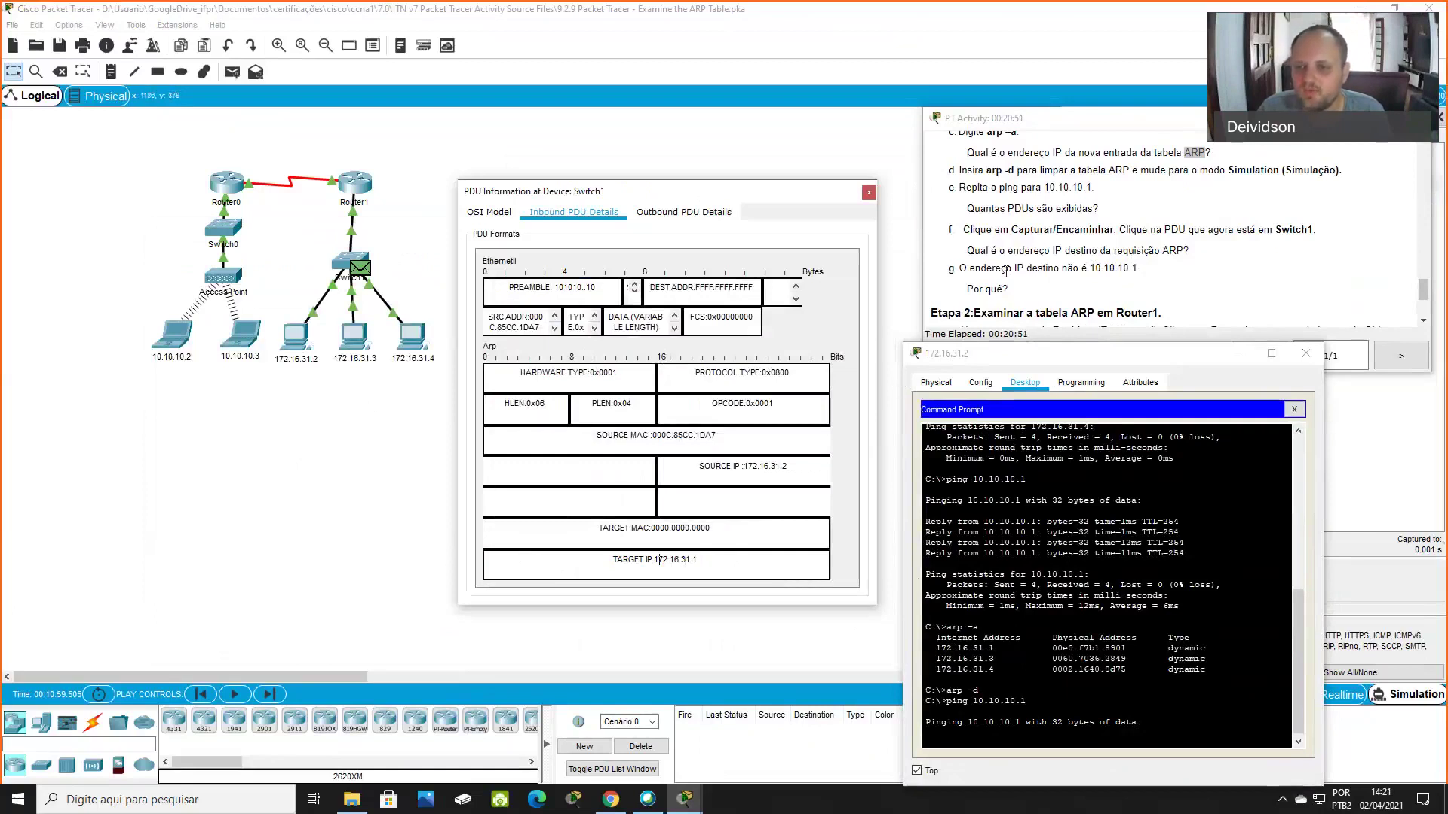
double_click(1072, 269)
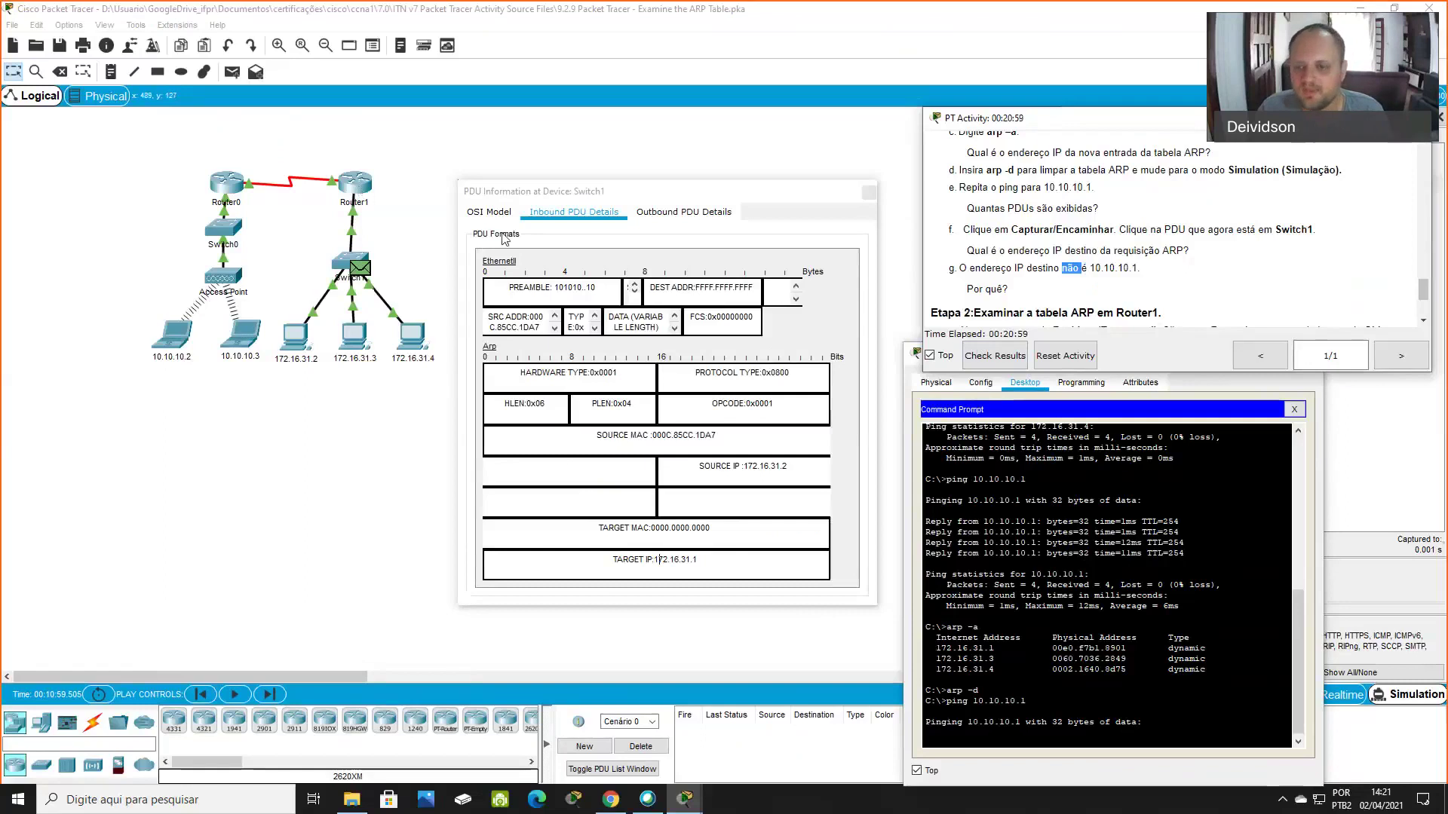
mouse_move(963, 295)
left_mouse_down()
mouse_move(1036, 297)
mouse_move(964, 291)
left_mouse_up()
left_click(1002, 287)
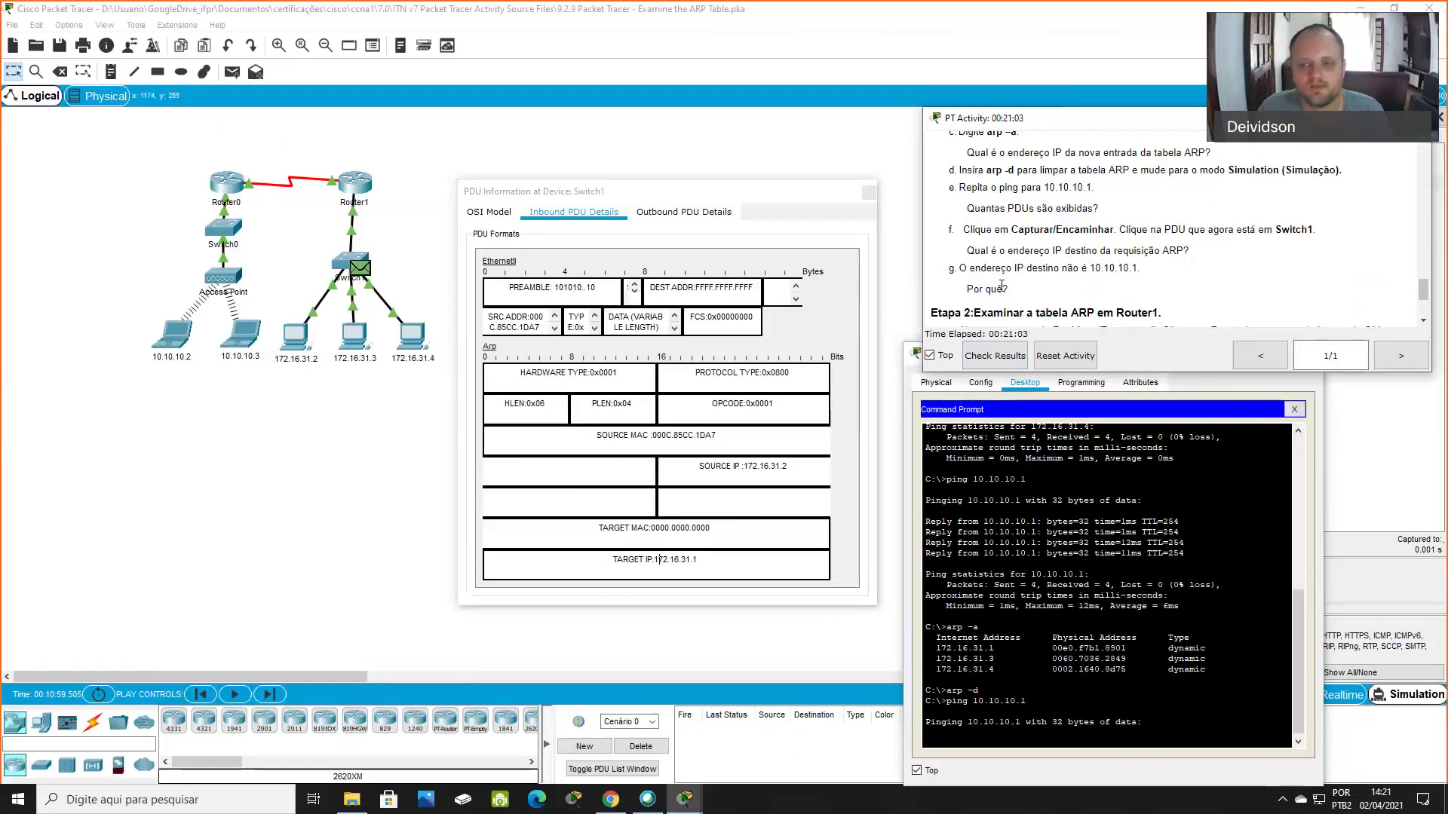
double_click(1096, 270)
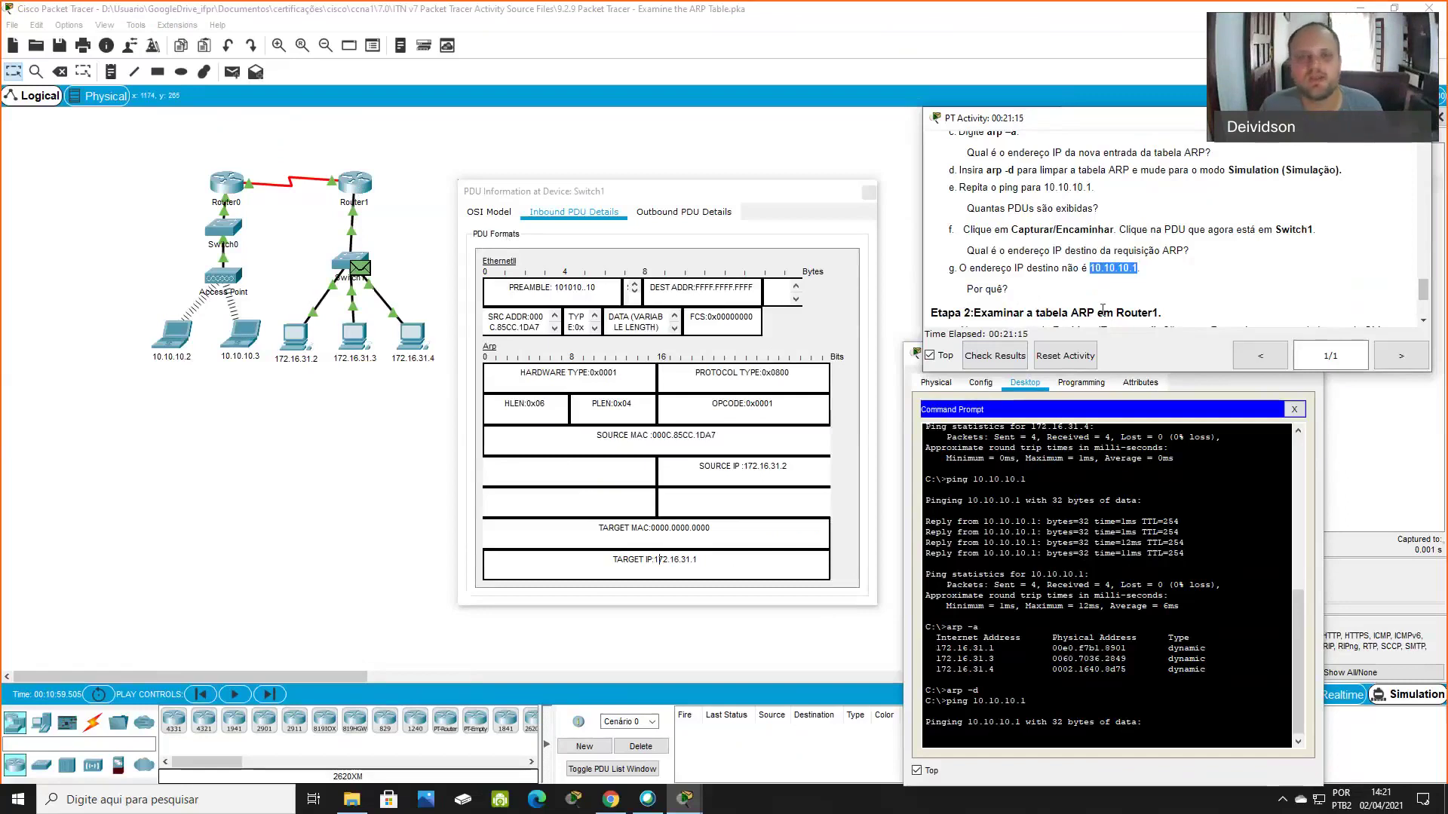
left_click(1423, 324)
left_click(713, 468)
left_click_drag(699, 467, 778, 461)
left_click_drag(656, 560, 702, 559)
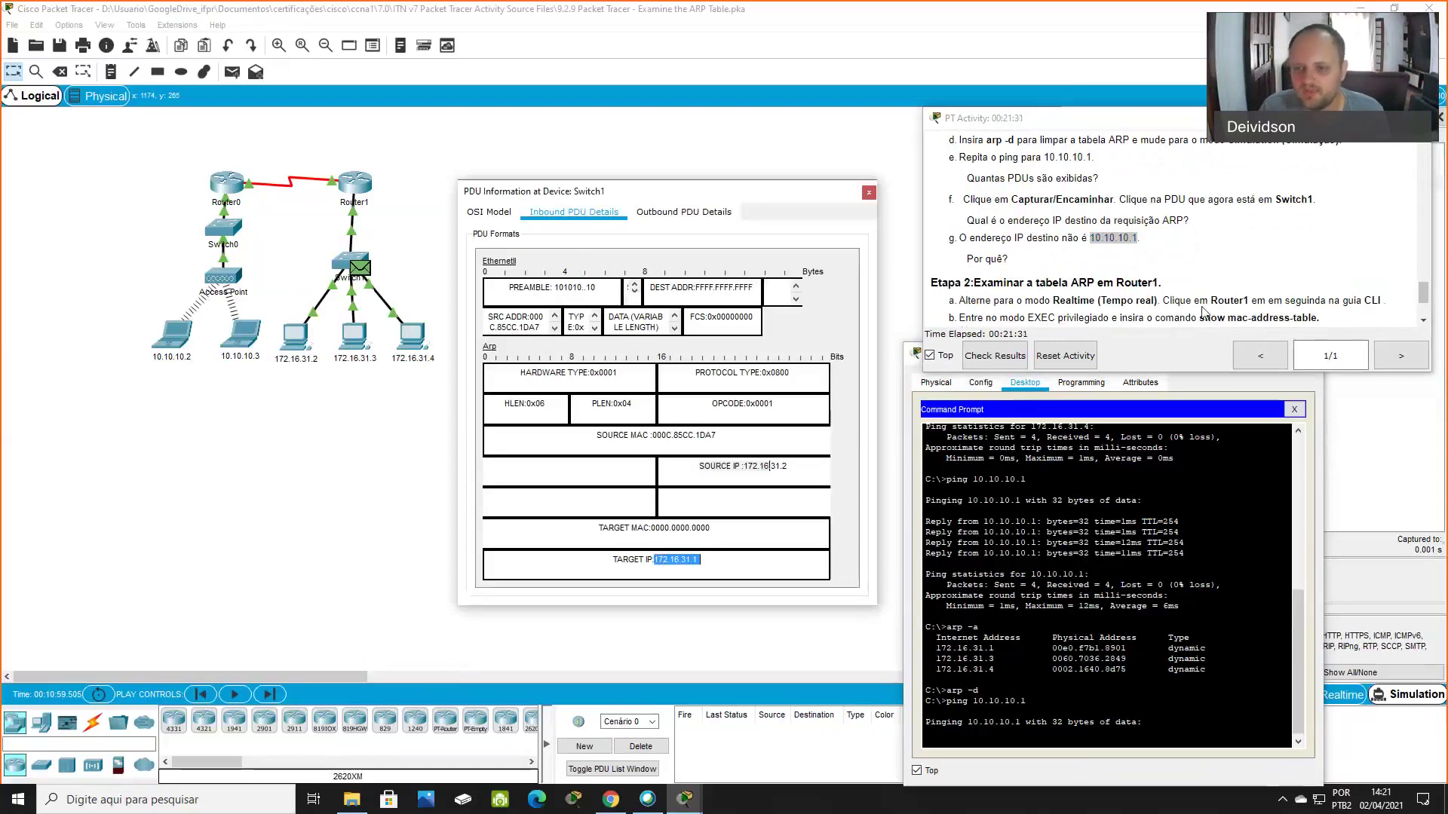
Read on to Etapa 2 of the instructions, close the Switch1 PDU information, and switch to Realtime mode
left_click(1423, 323)
left_click(1423, 323)
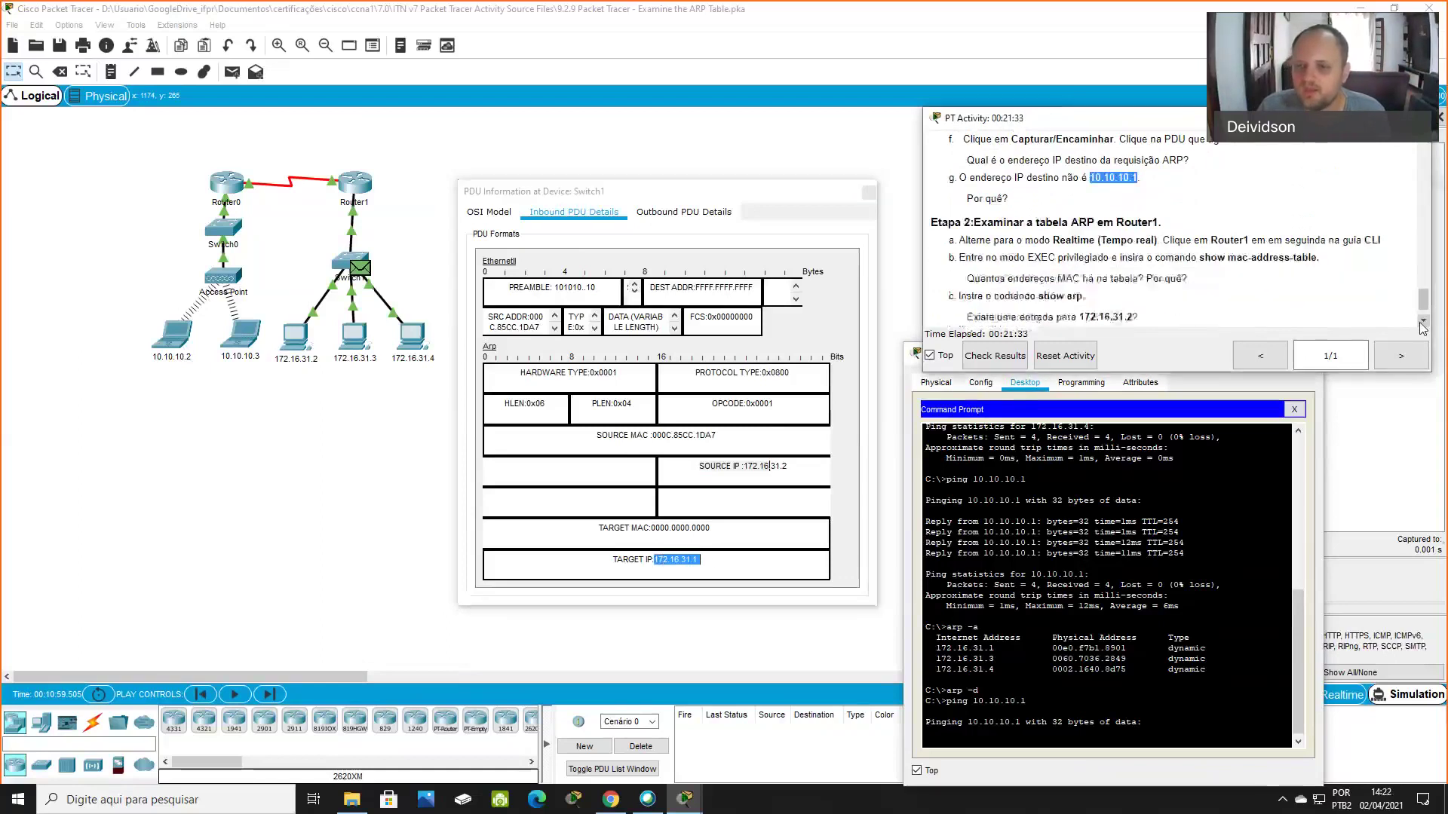
left_click(1423, 323)
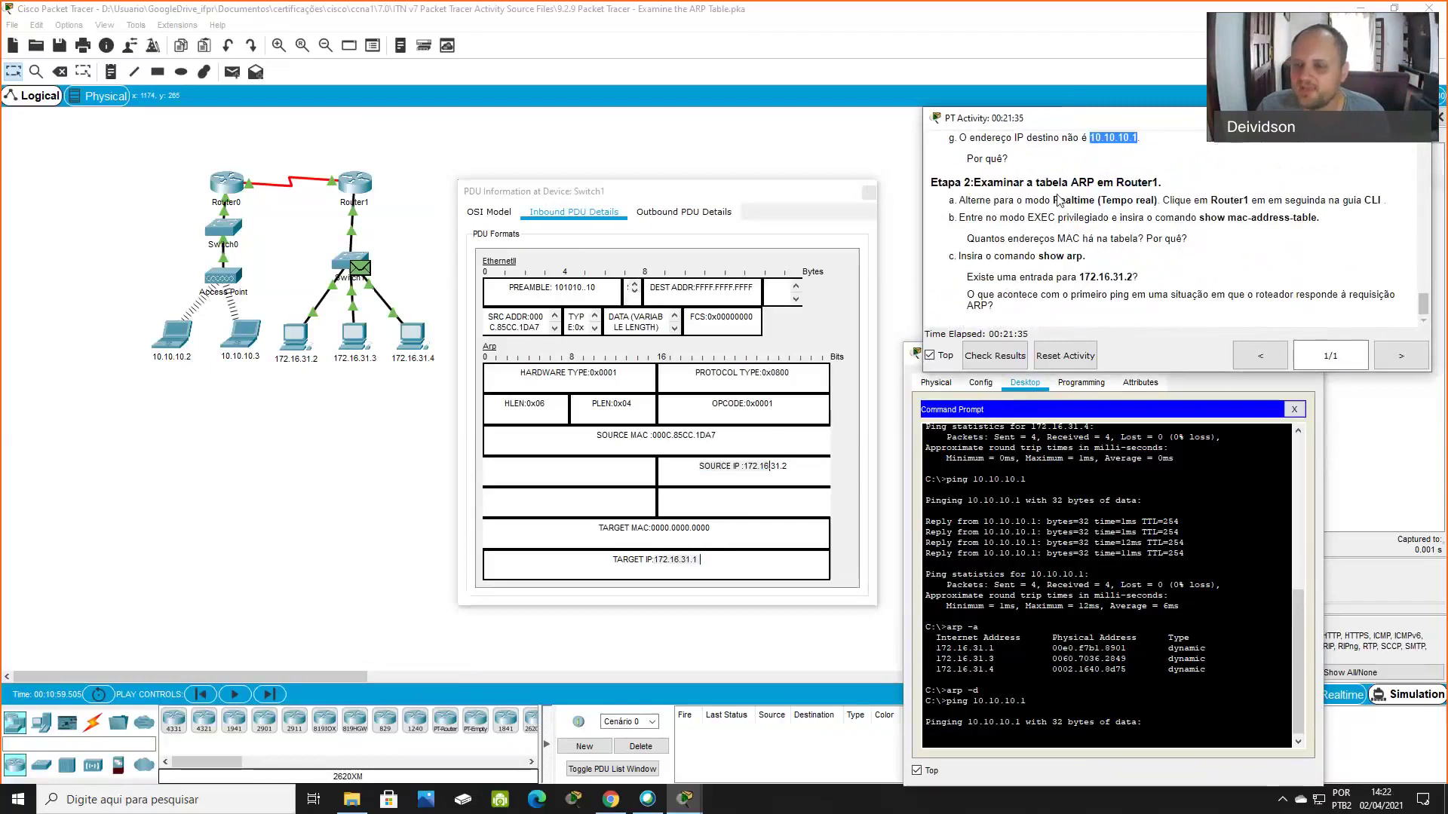
left_click(869, 194)
left_click(1344, 695)
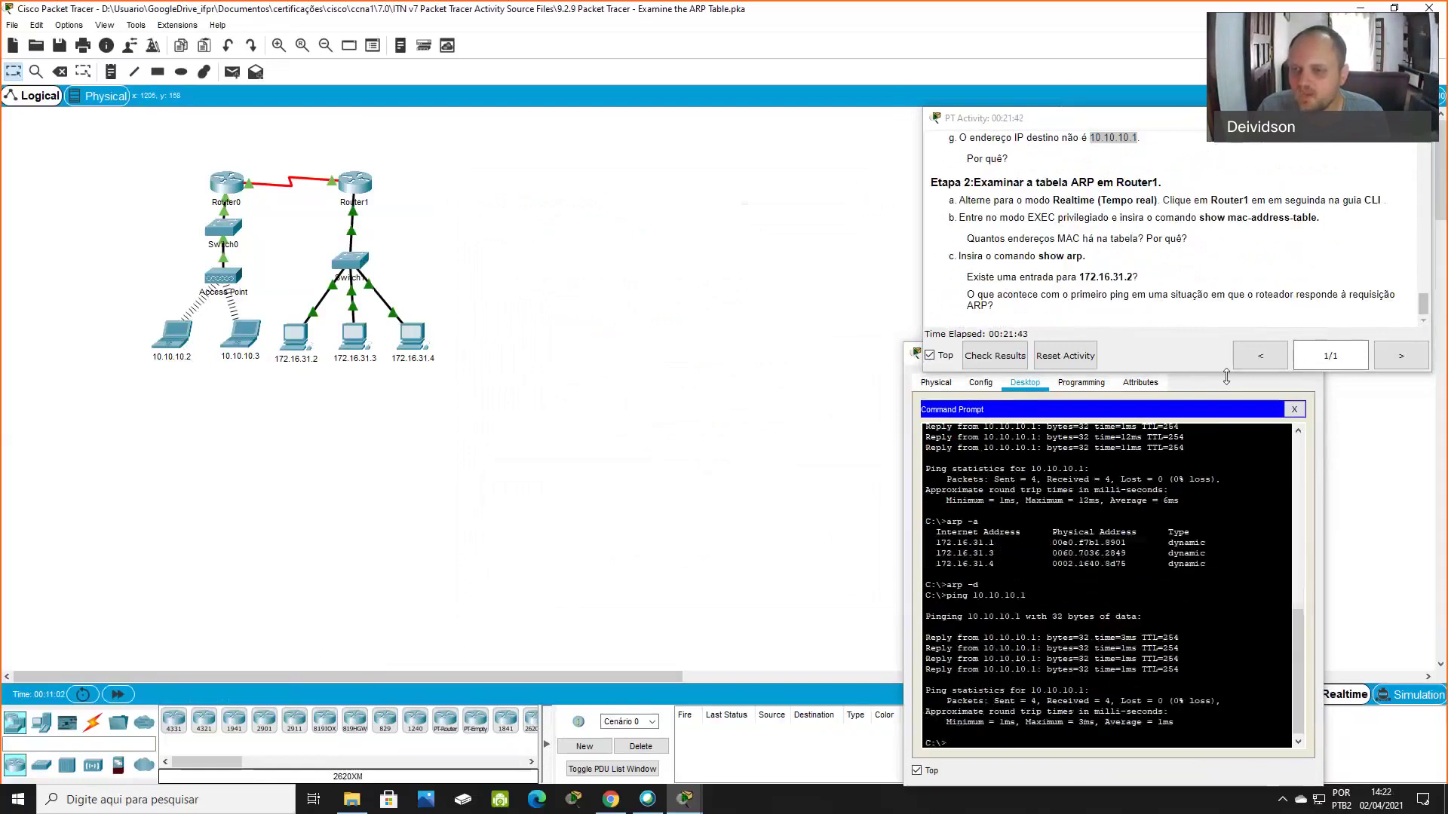
Open Router1's command line, place its window beside the instructions, and enter privileged EXEC mode with enable
left_click(361, 188)
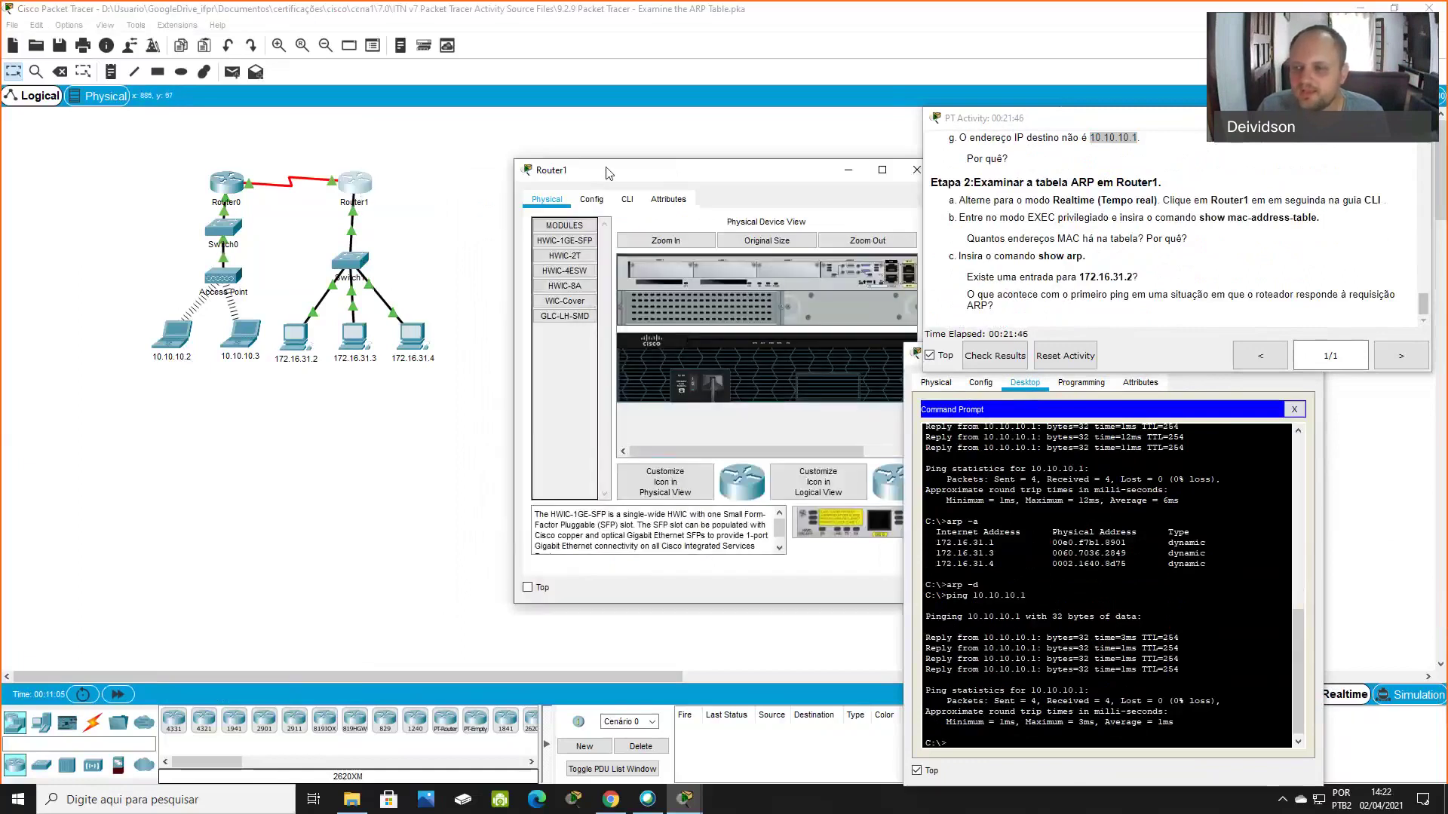
left_click_drag(617, 171, 566, 166)
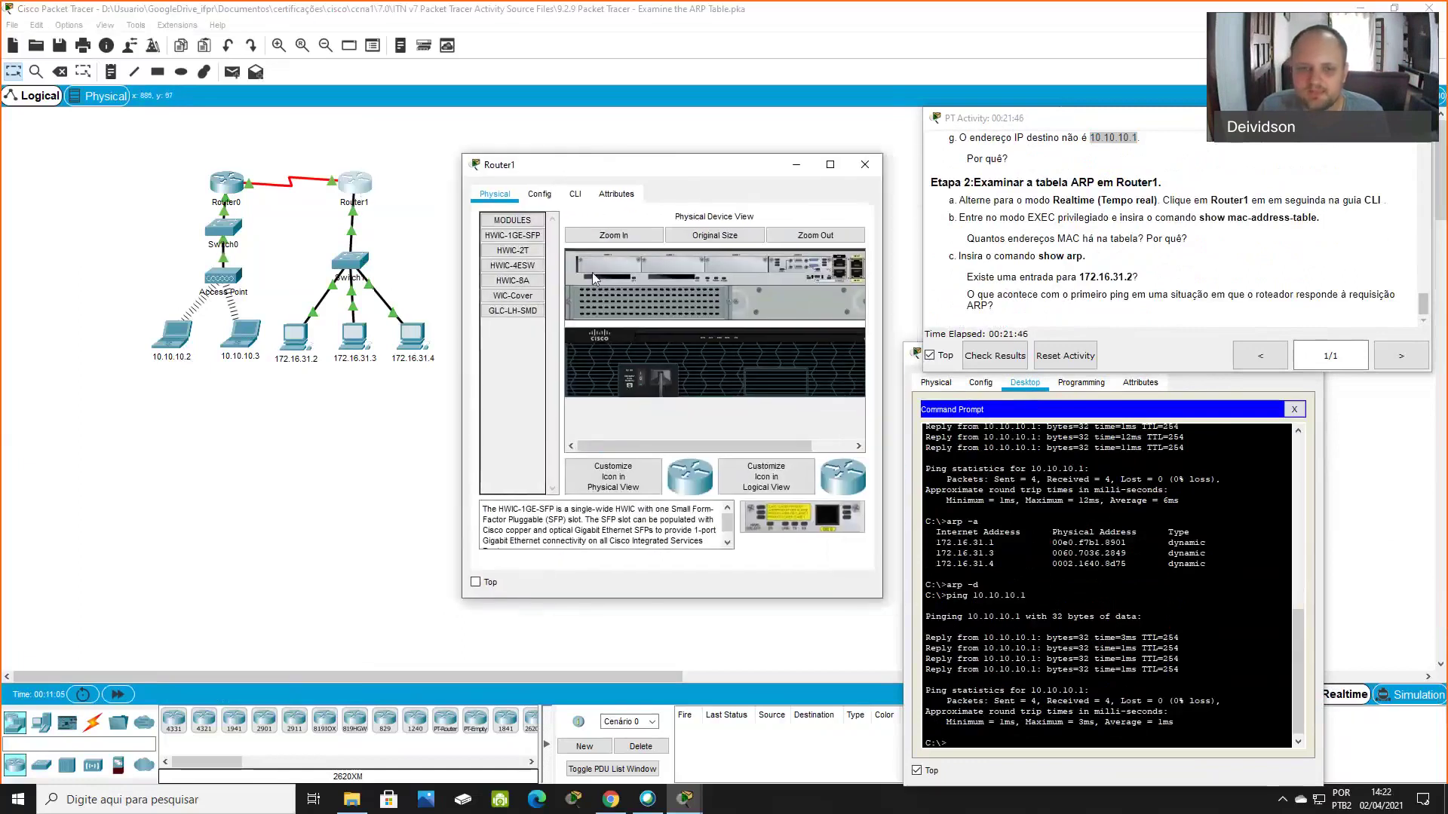
left_click(575, 195)
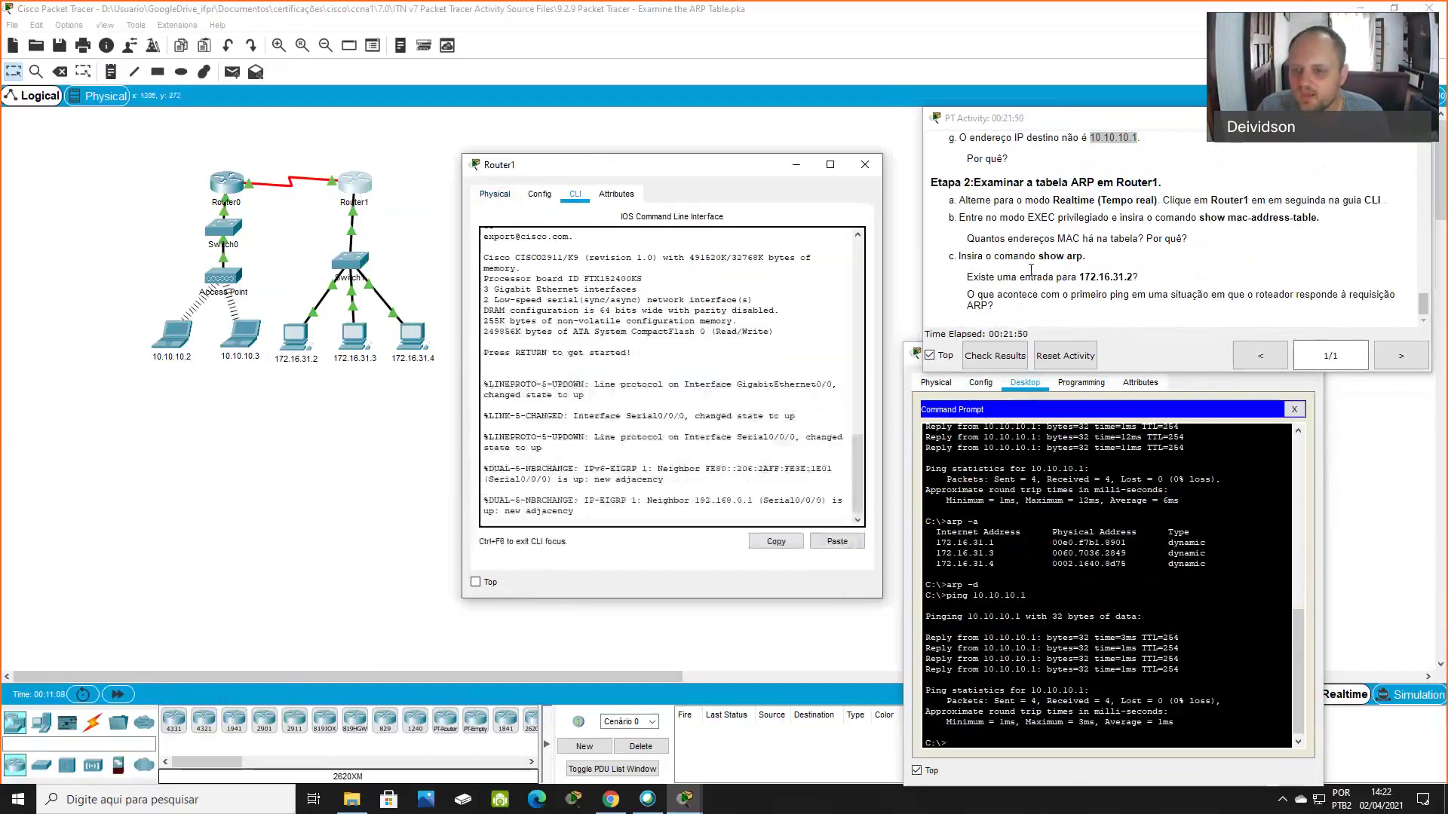
left_click(788, 390)
key("Return")
key("Return")
key("Return")
type("enable")
key("Return")
Run show mac-address-table on Router1 to answer item b
type("show mac-a")
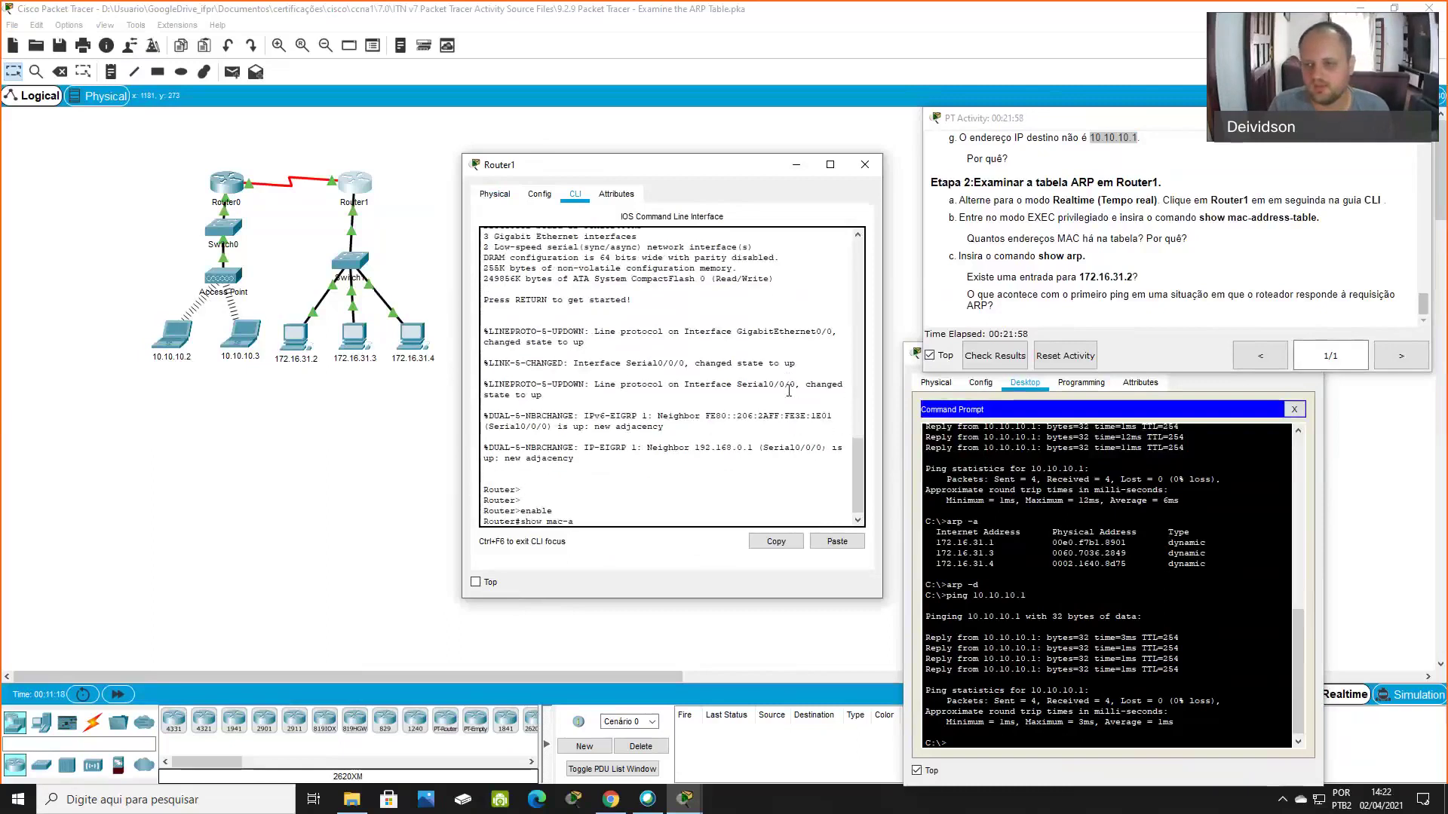
type("ddress-table")
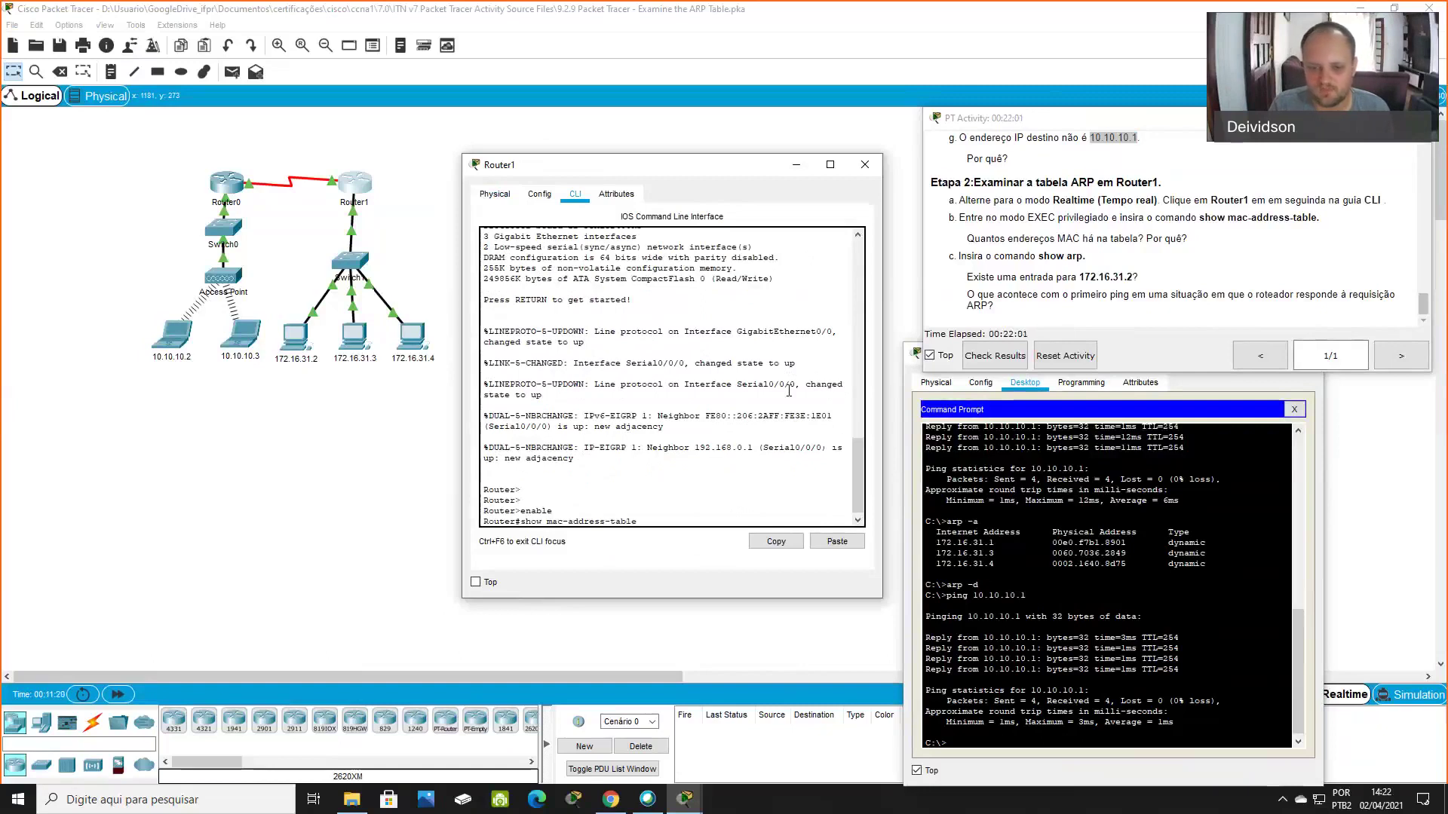
key("Return")
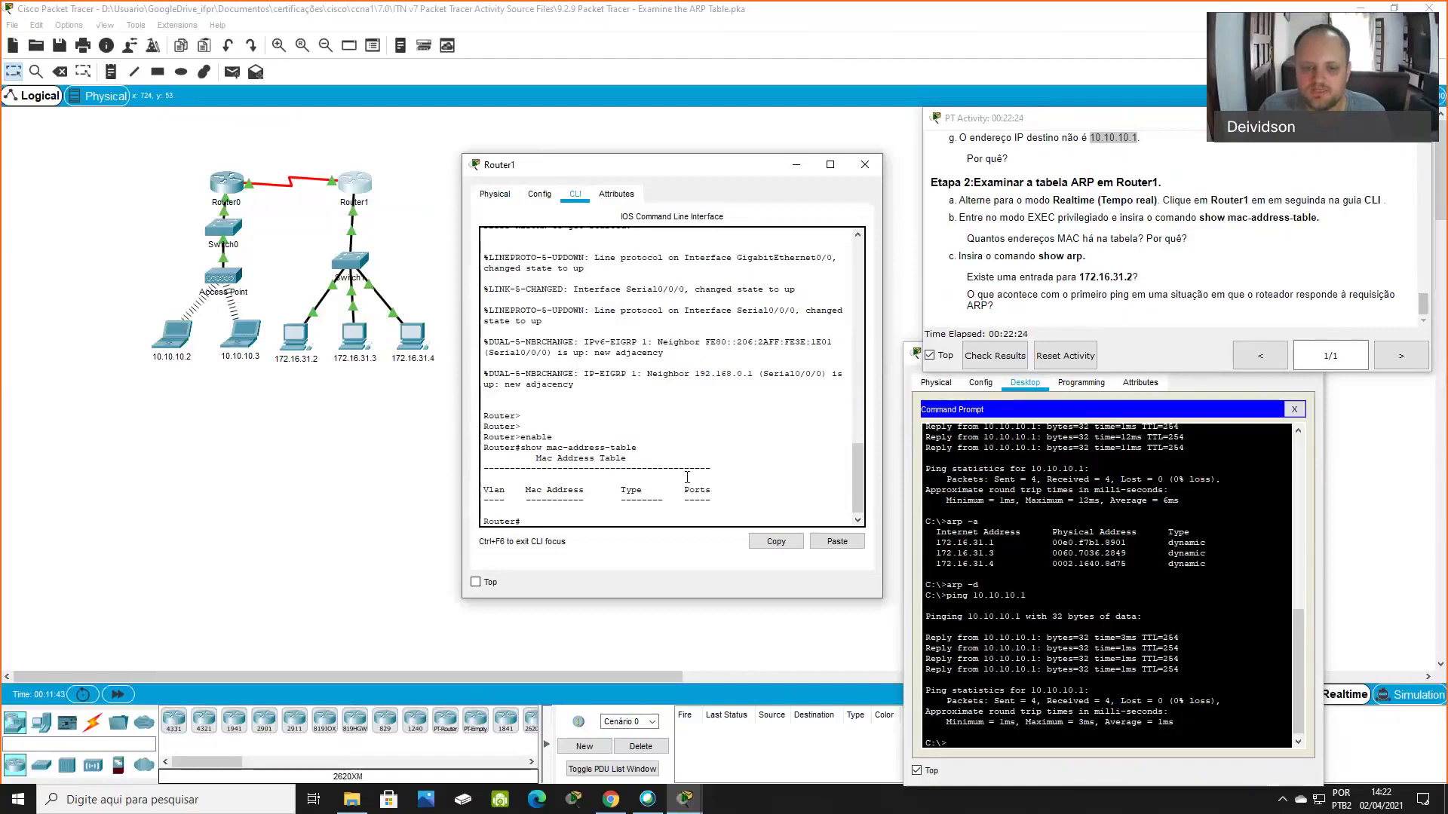
Run show arp on Router1 and examine the output for an entry for 172.16.31.2
type("show a")
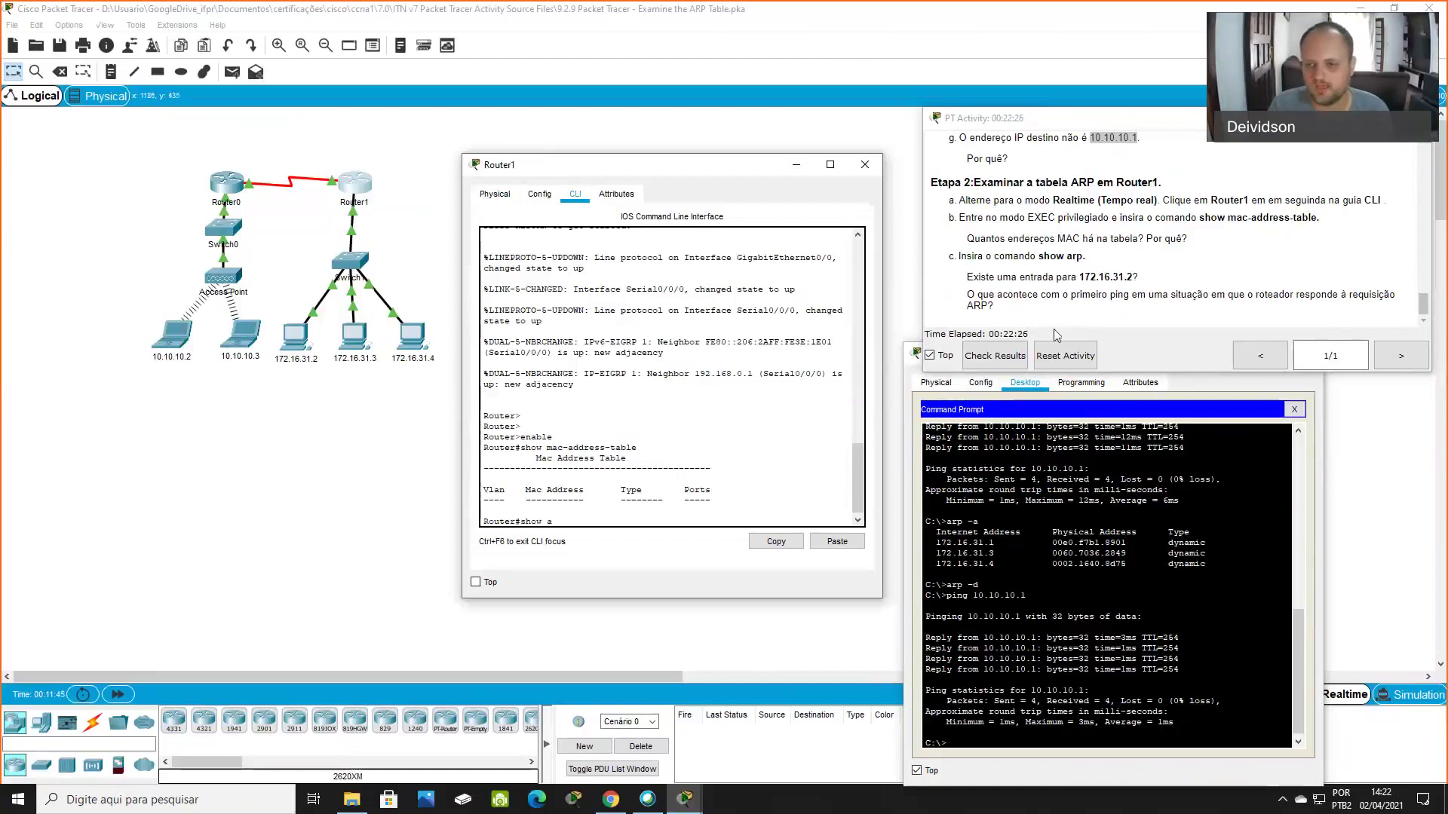
type("rp")
key("Return")
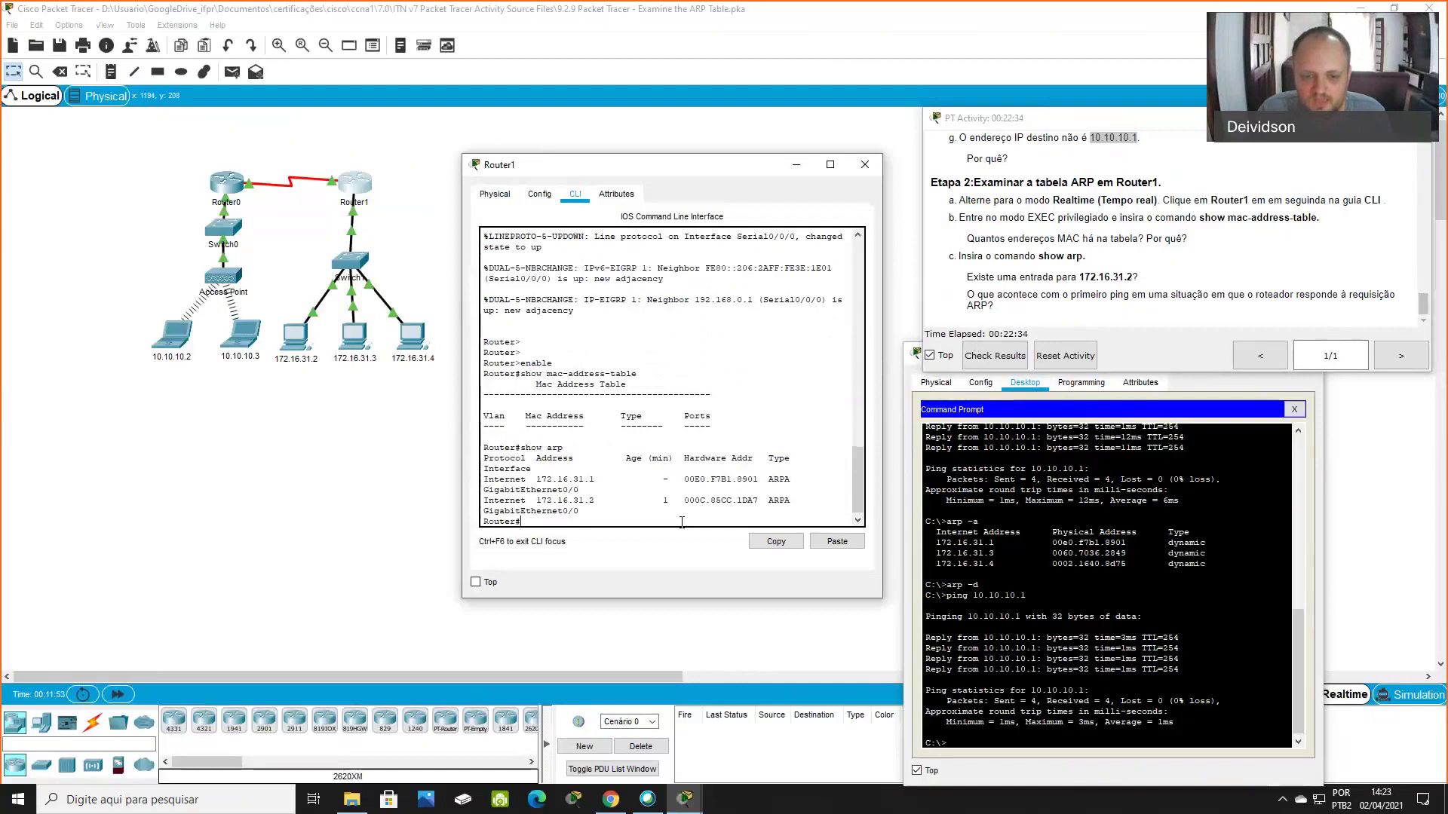
left_click_drag(483, 504, 579, 512)
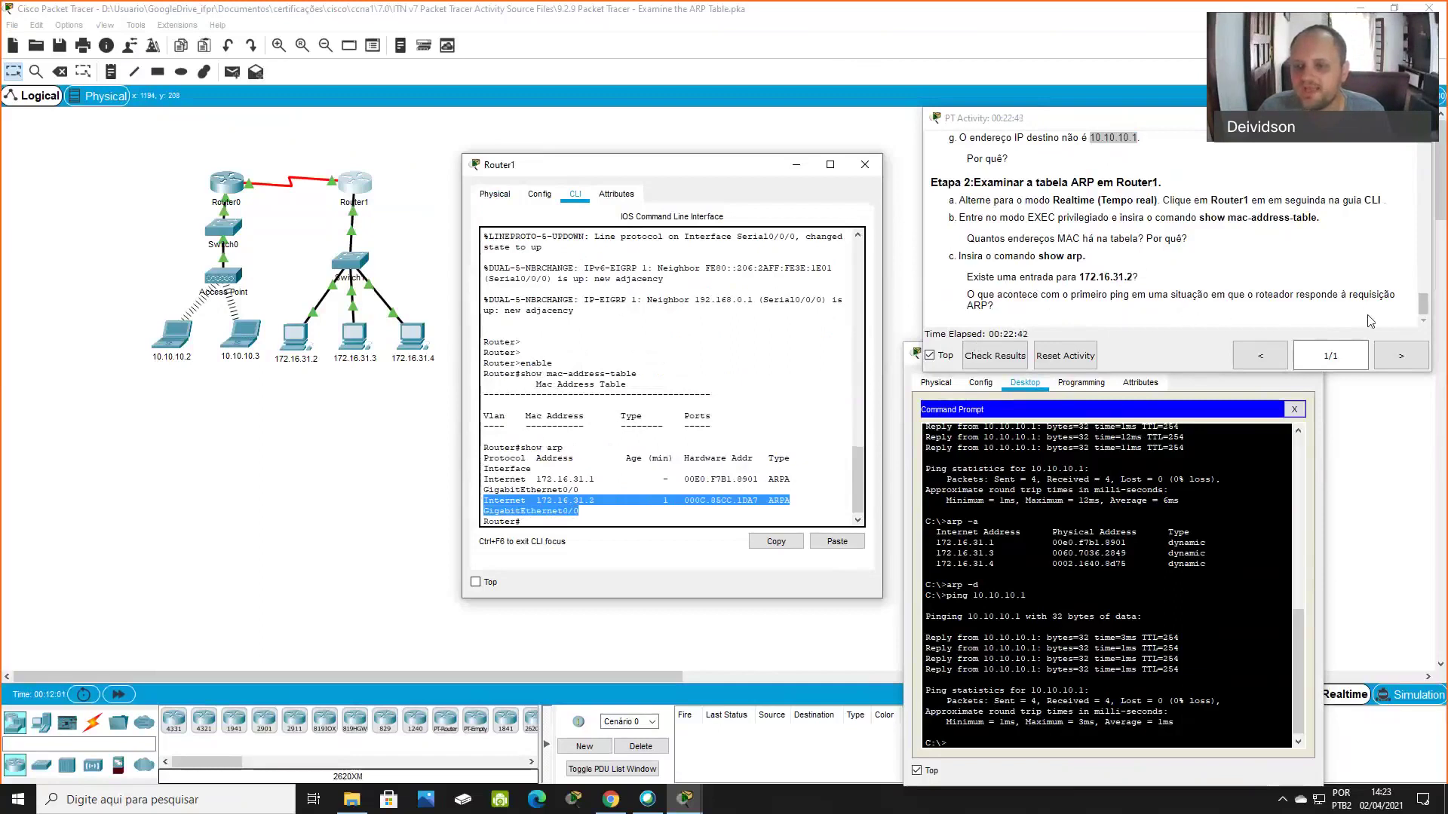
left_click(1424, 320)
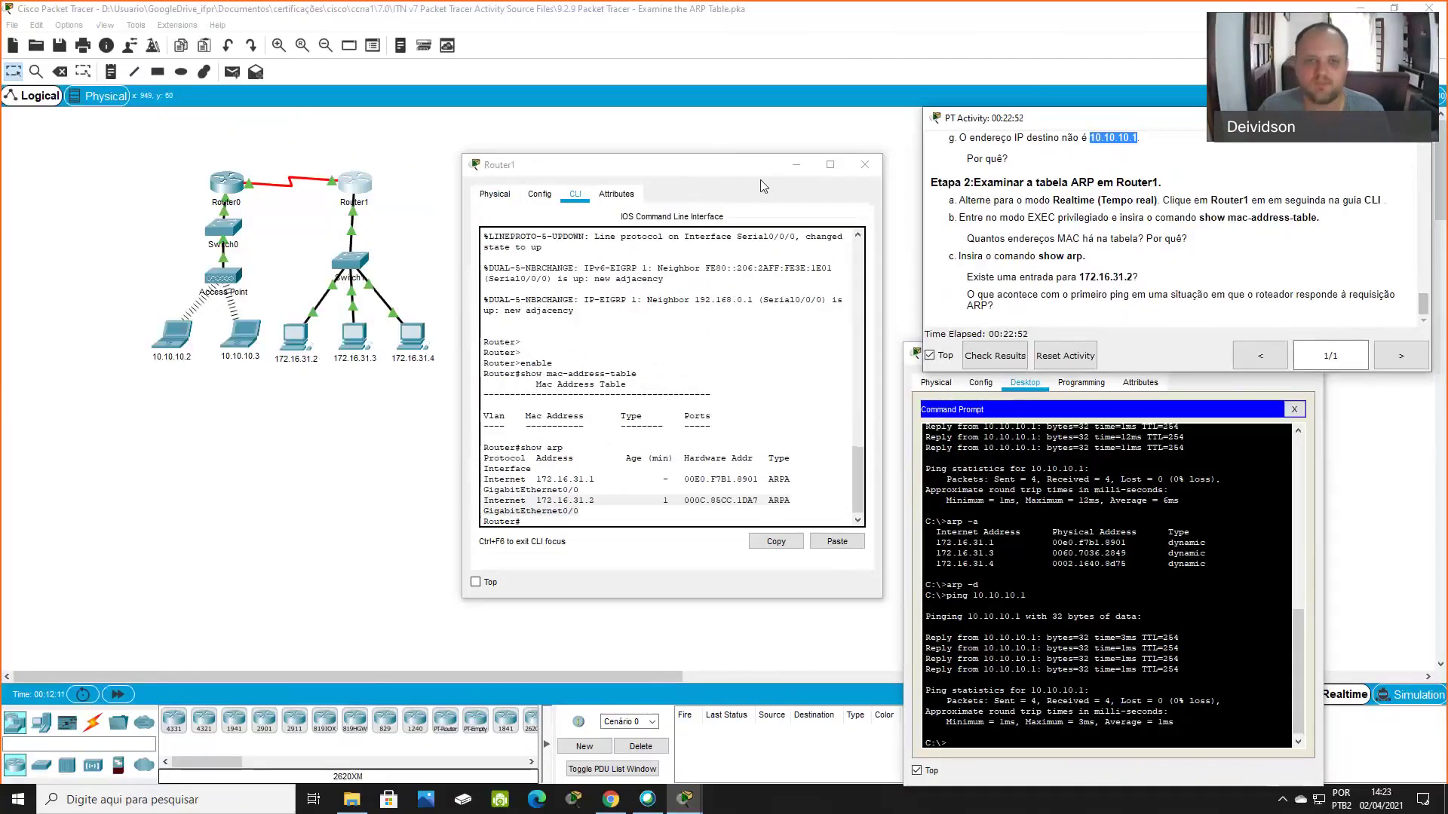
Reposition the Router1 window clear of the topology, bring it back to the front, and keep it on top
left_click_drag(760, 179, 775, 217)
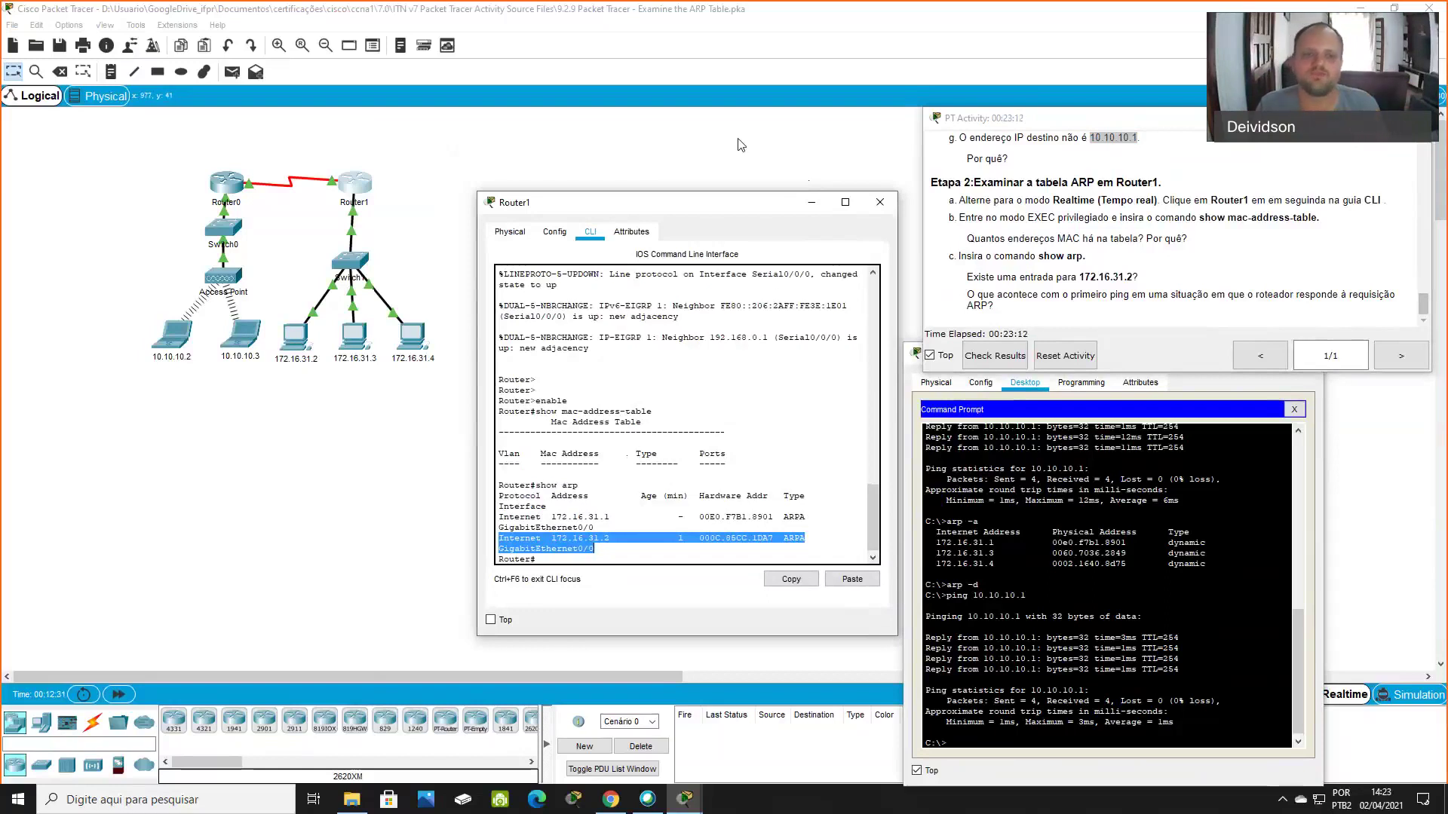
left_click(298, 391)
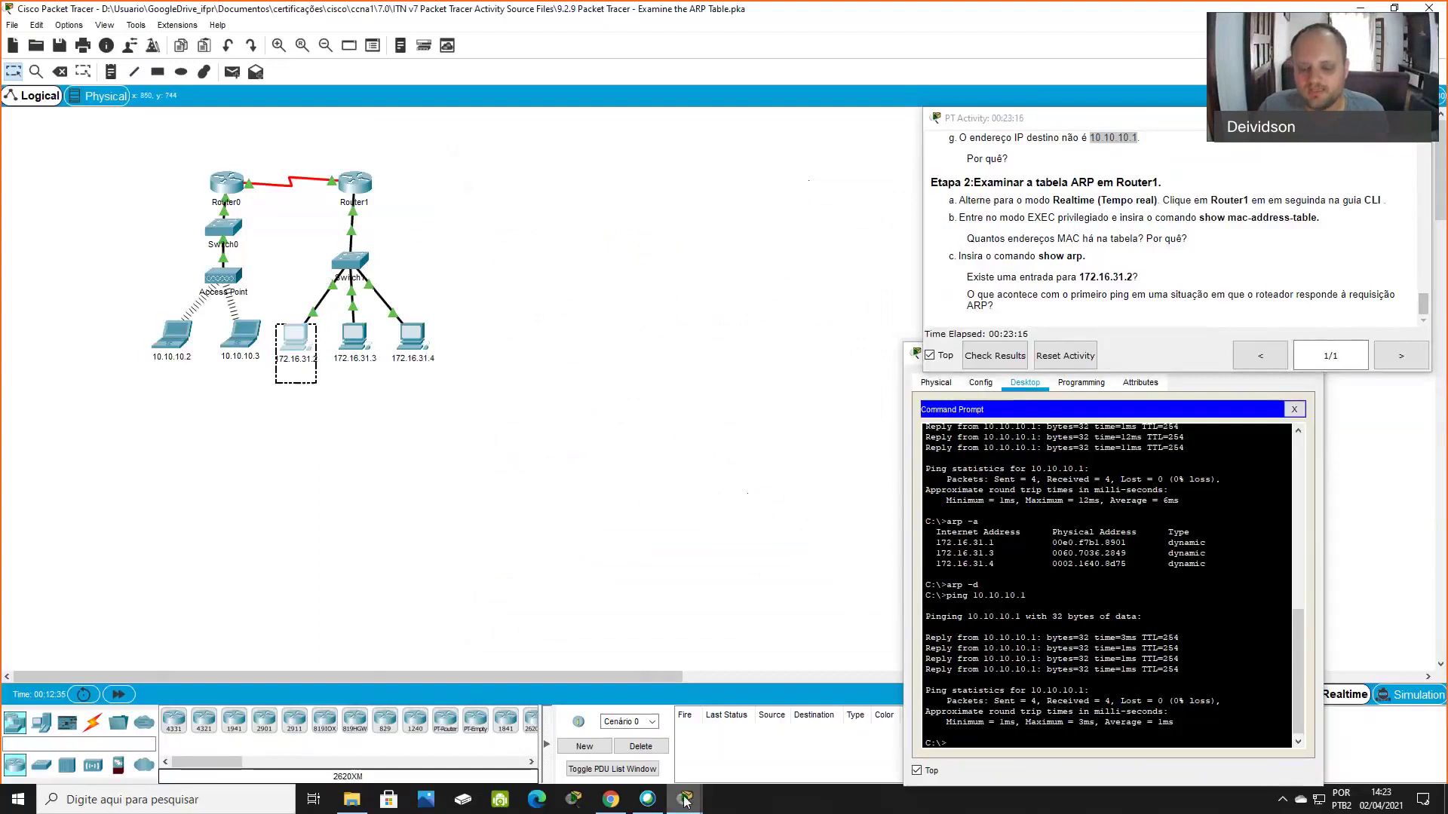
mouse_move(685, 801)
left_click(894, 735)
left_click(490, 619)
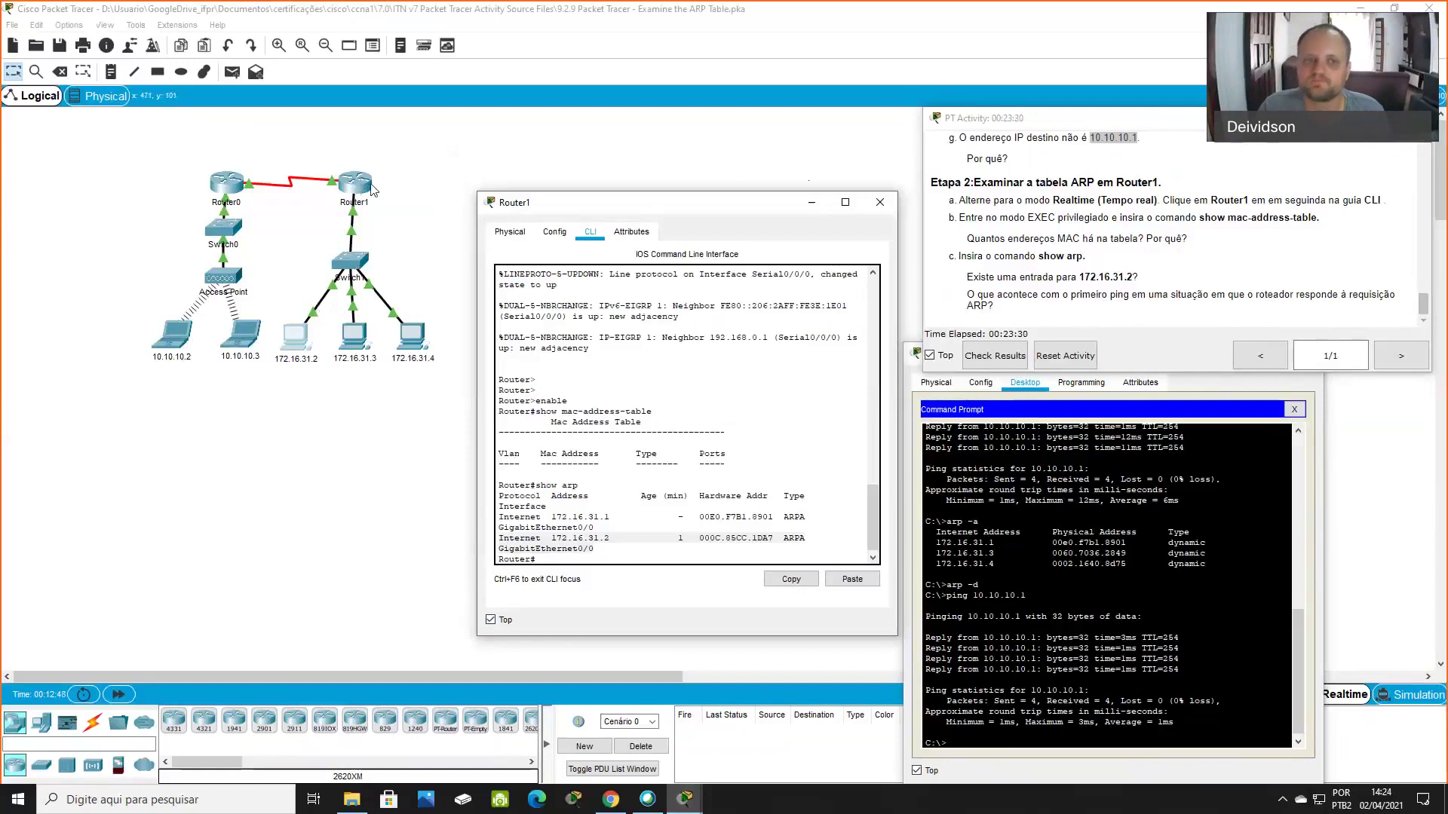
Examine Router1's interface addresses, its link to Router0, and the 10.10.10.x network in the topology
left_click_drag(394, 152, 324, 226)
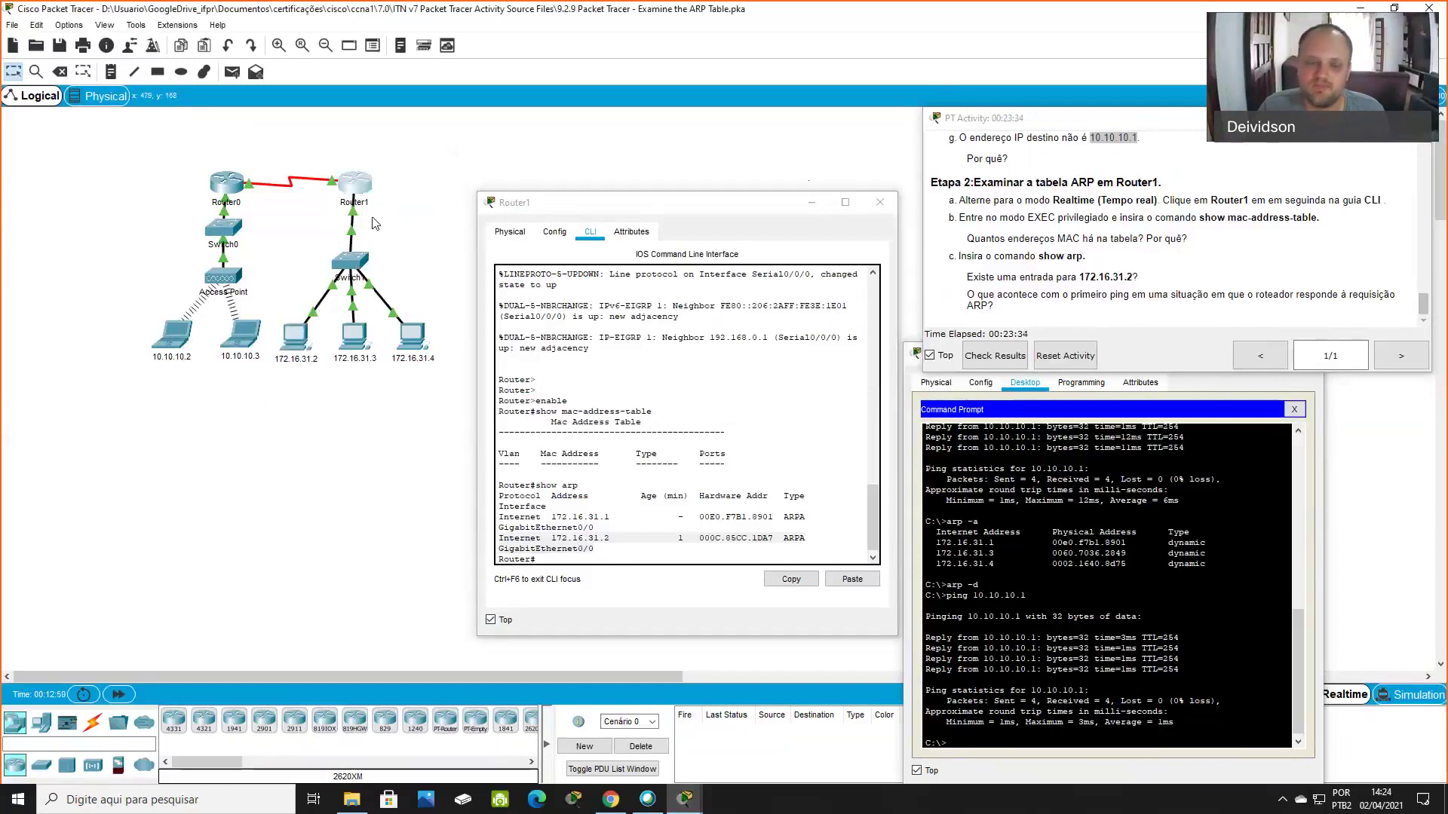
mouse_move(355, 185)
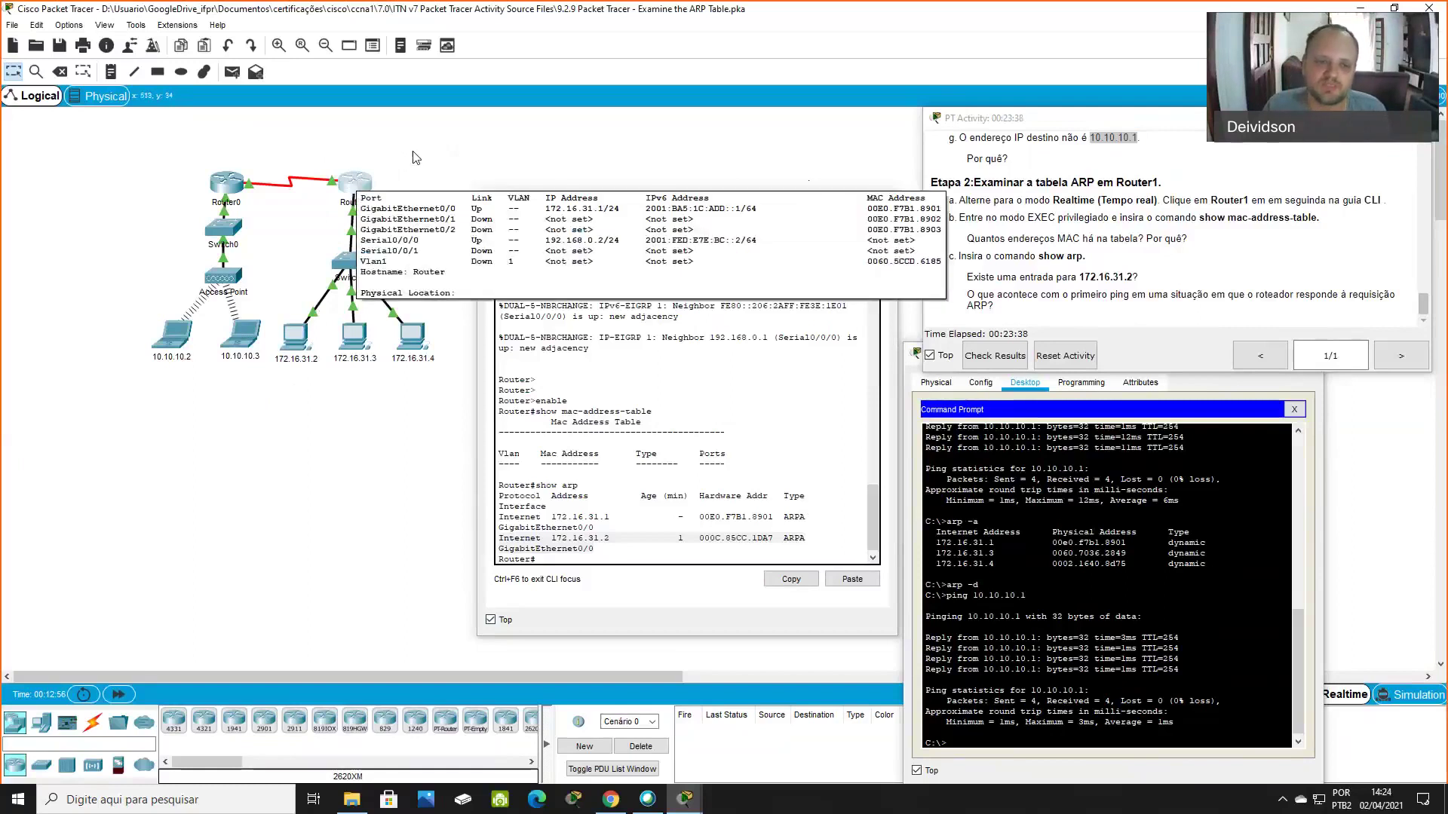
left_click_drag(397, 184, 231, 199)
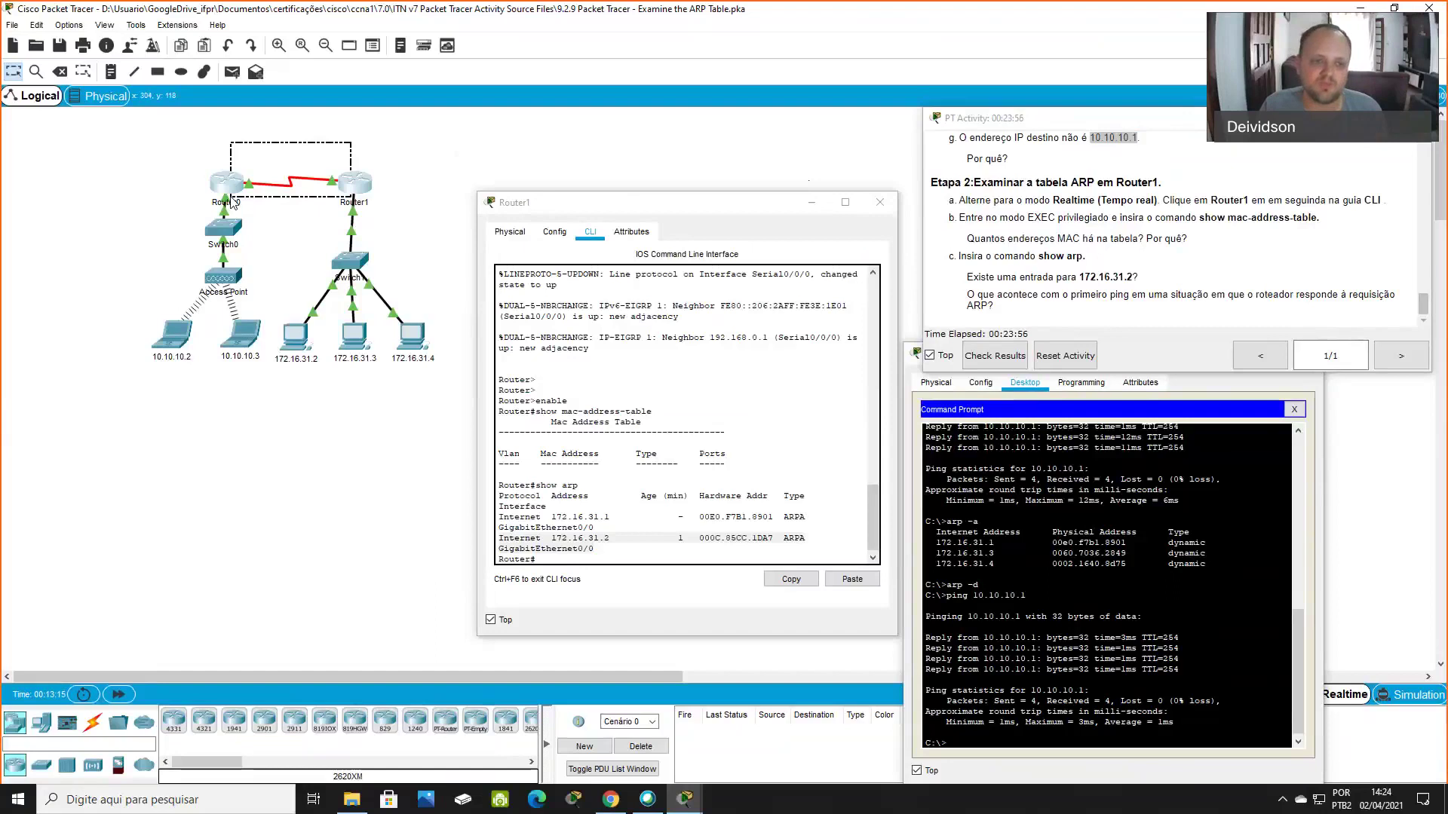
left_click(186, 196)
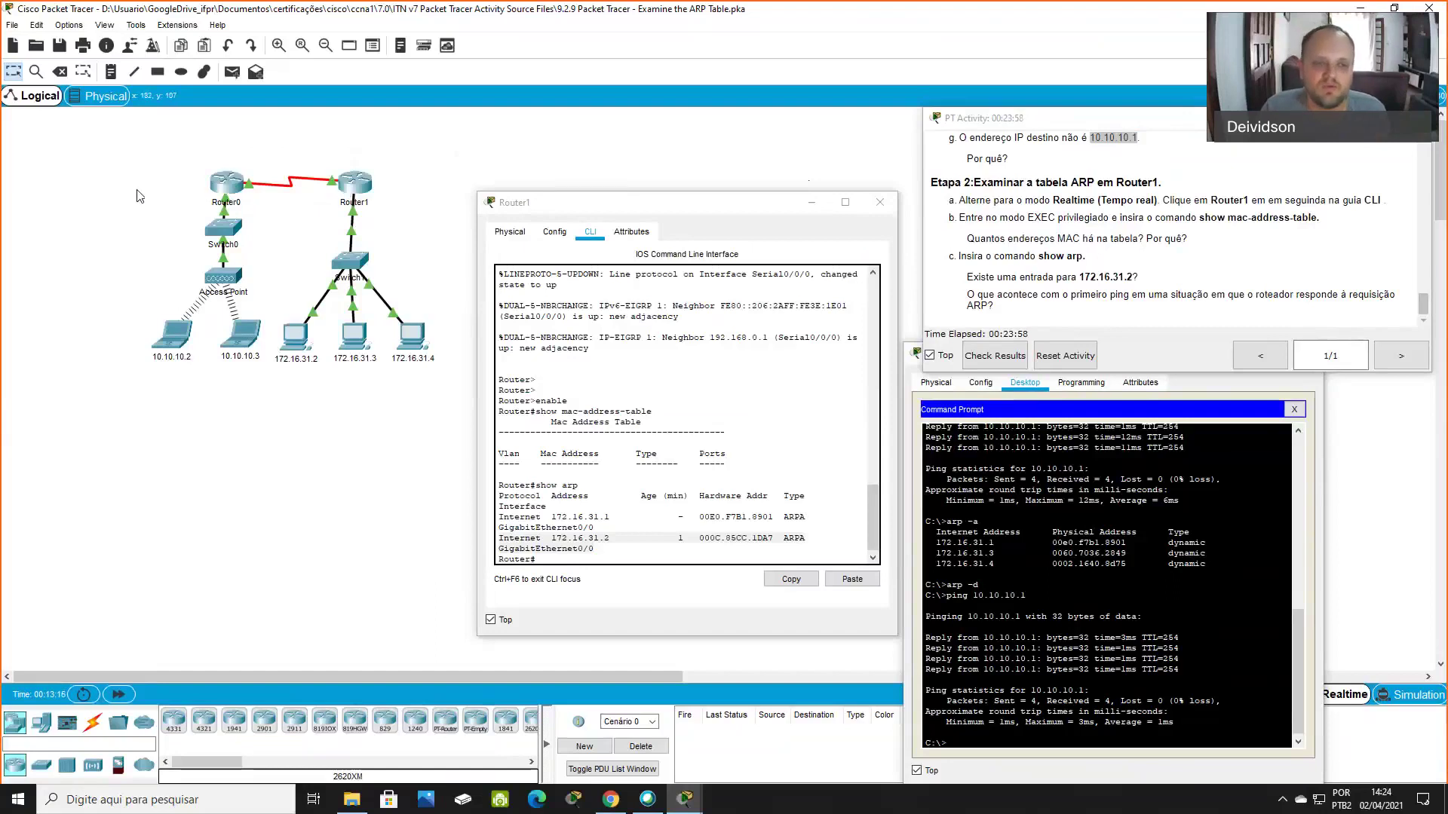
left_click_drag(140, 190, 263, 379)
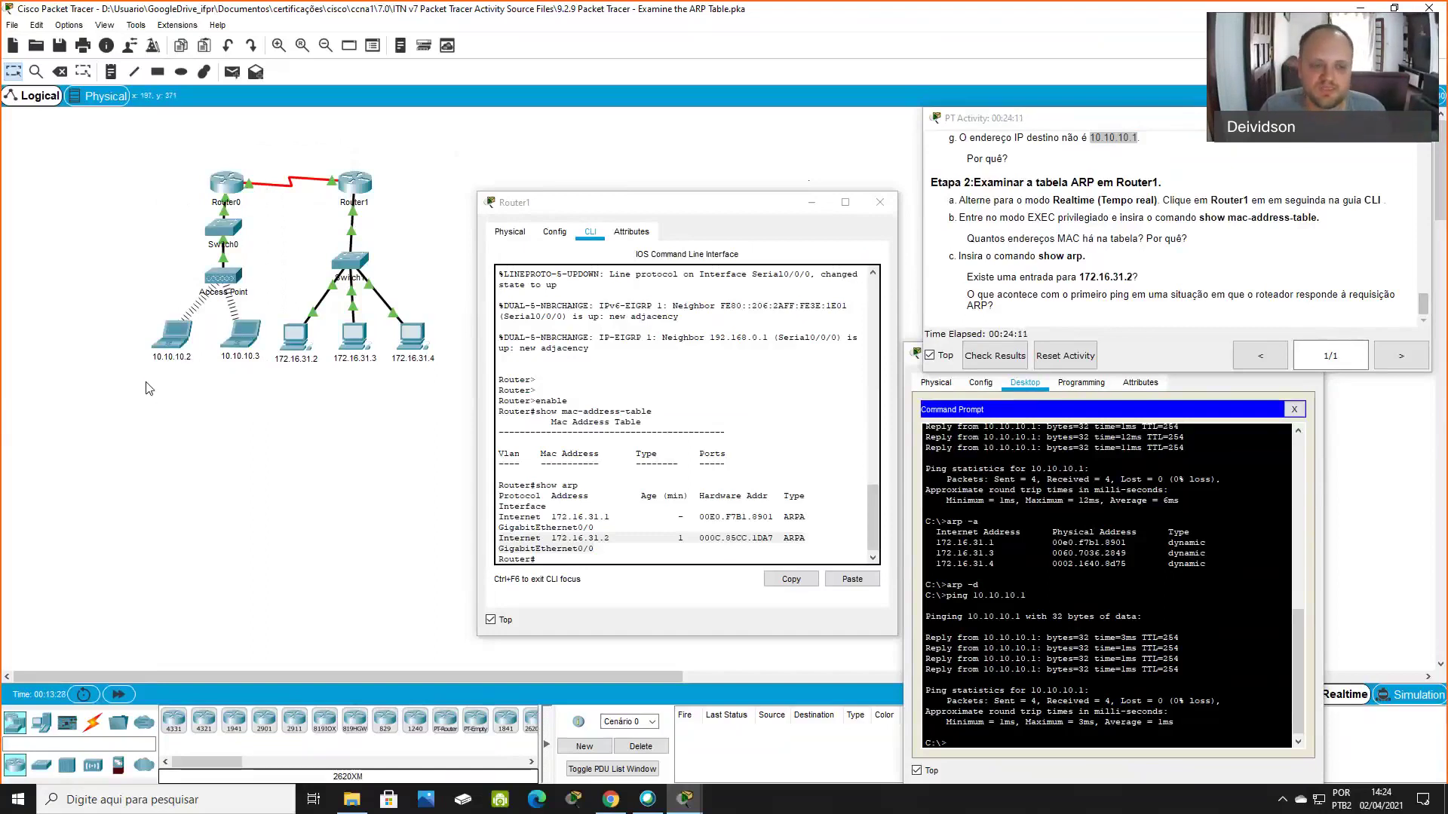
left_click_drag(185, 147, 239, 202)
left_click_drag(141, 189, 268, 401)
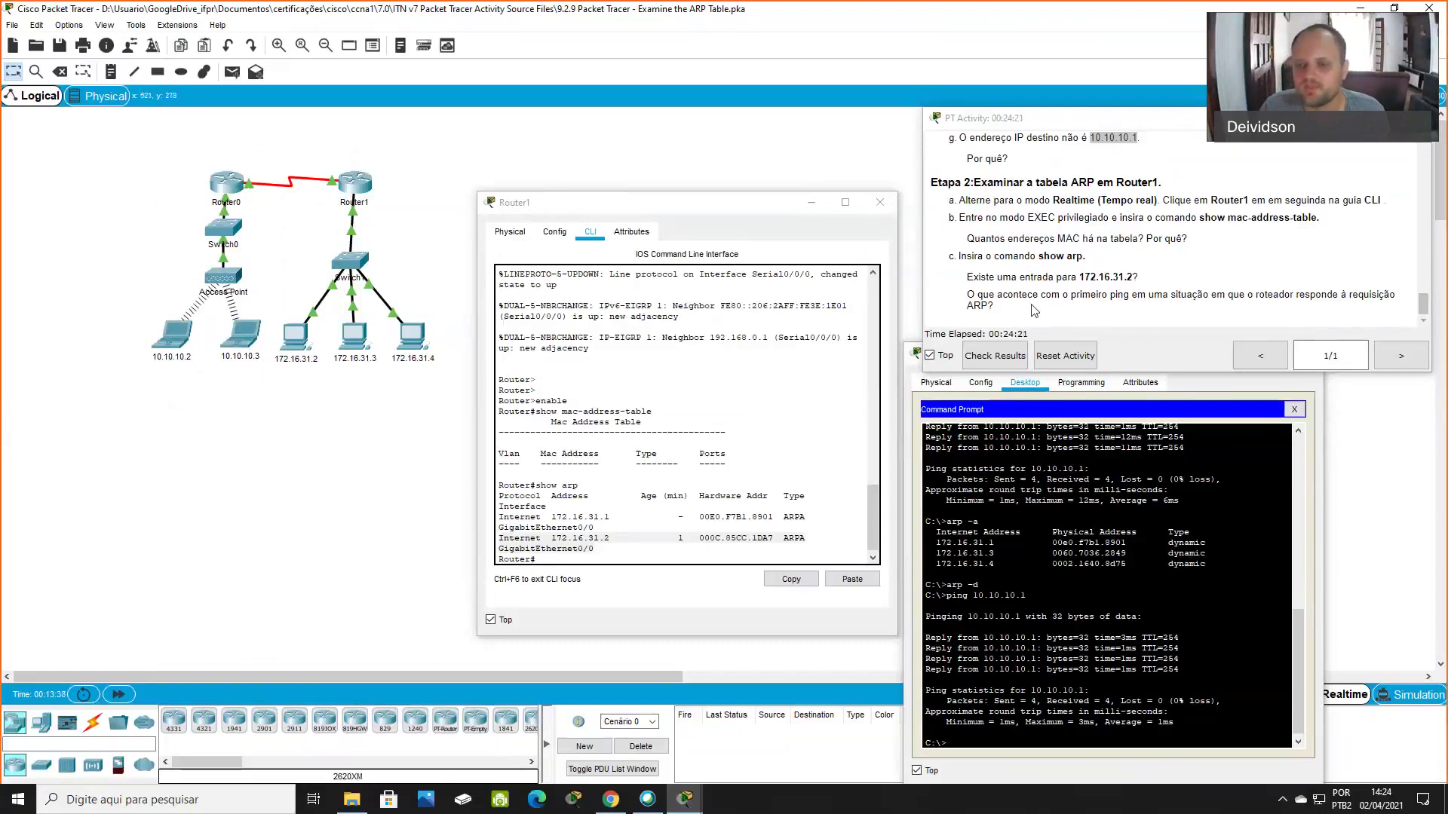
Read the final question about the first ping when the router answers the ARP request, and check the activity results
left_click_drag(967, 296, 1237, 312)
left_click(1237, 311)
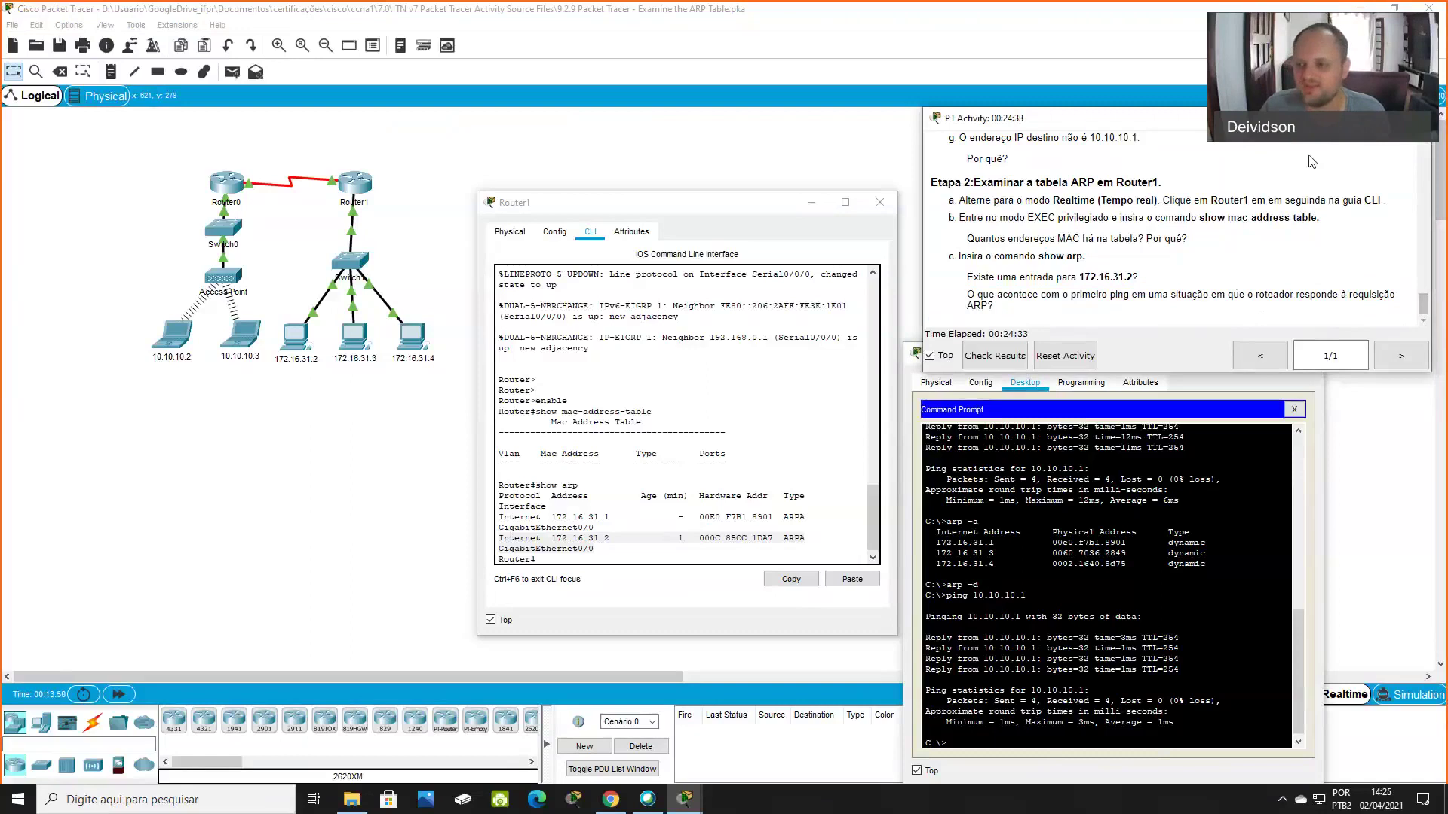
scroll(1324, 270, "up", 3)
scroll(1323, 270, "down", 5)
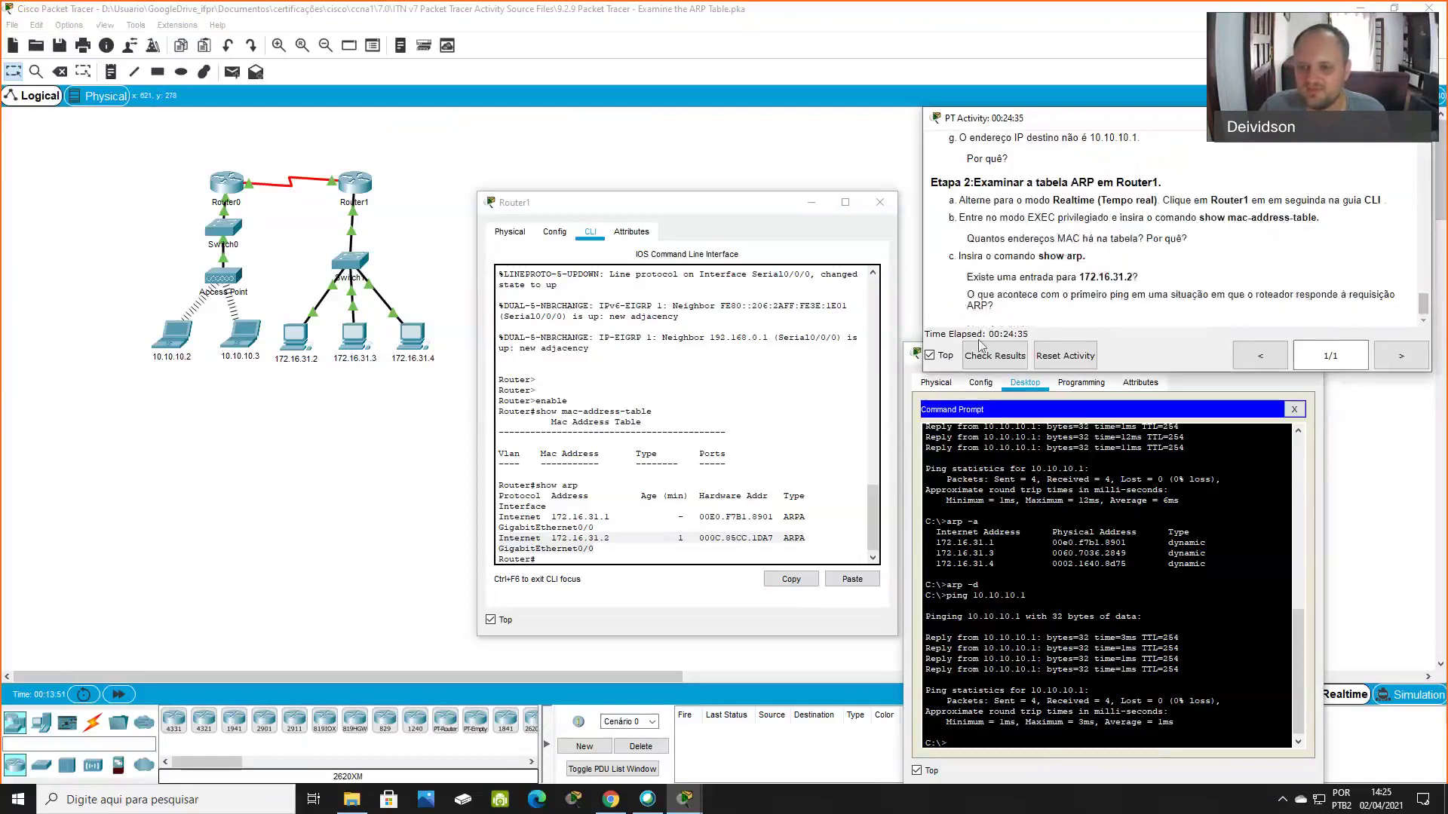
left_click(995, 355)
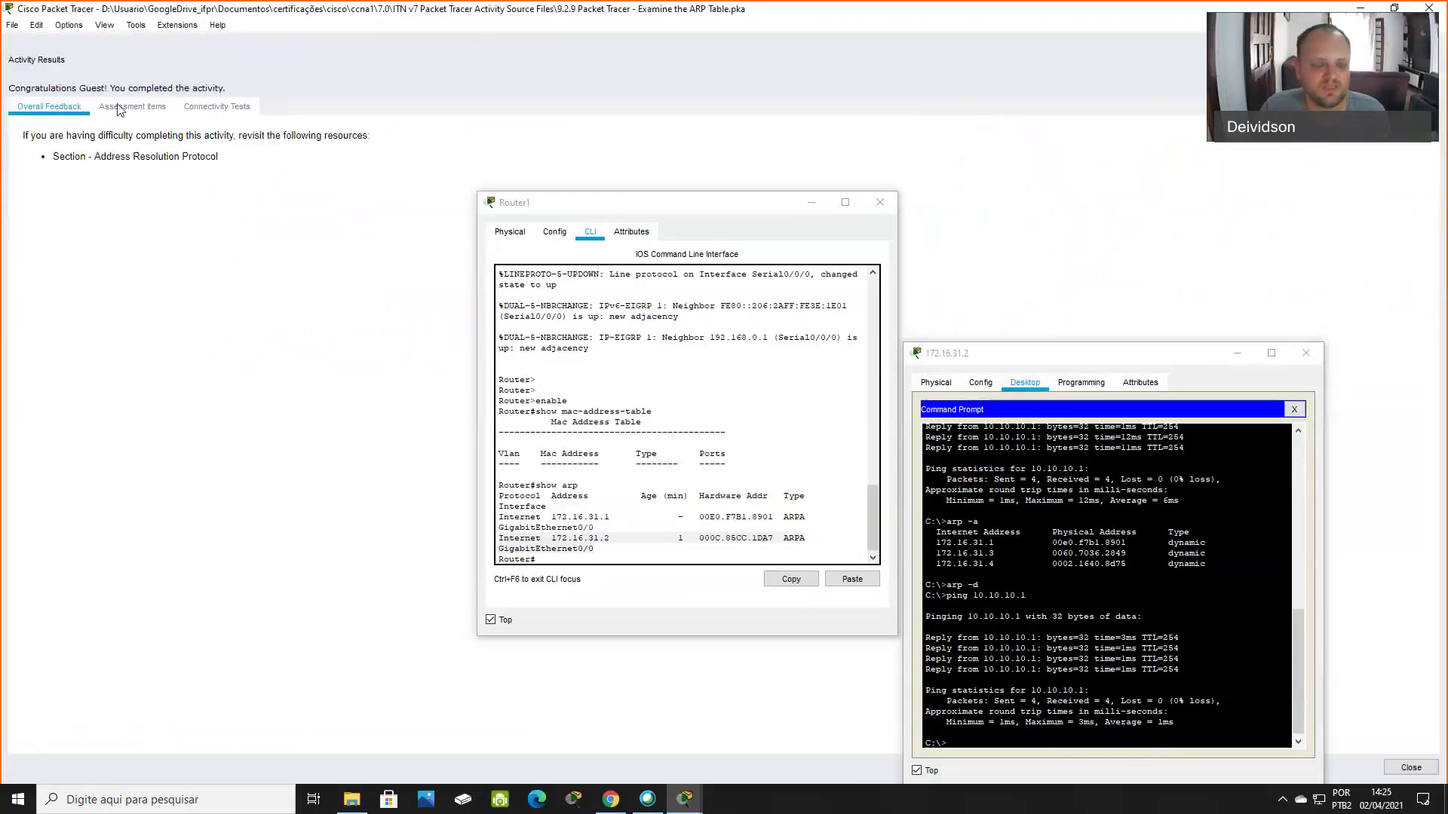